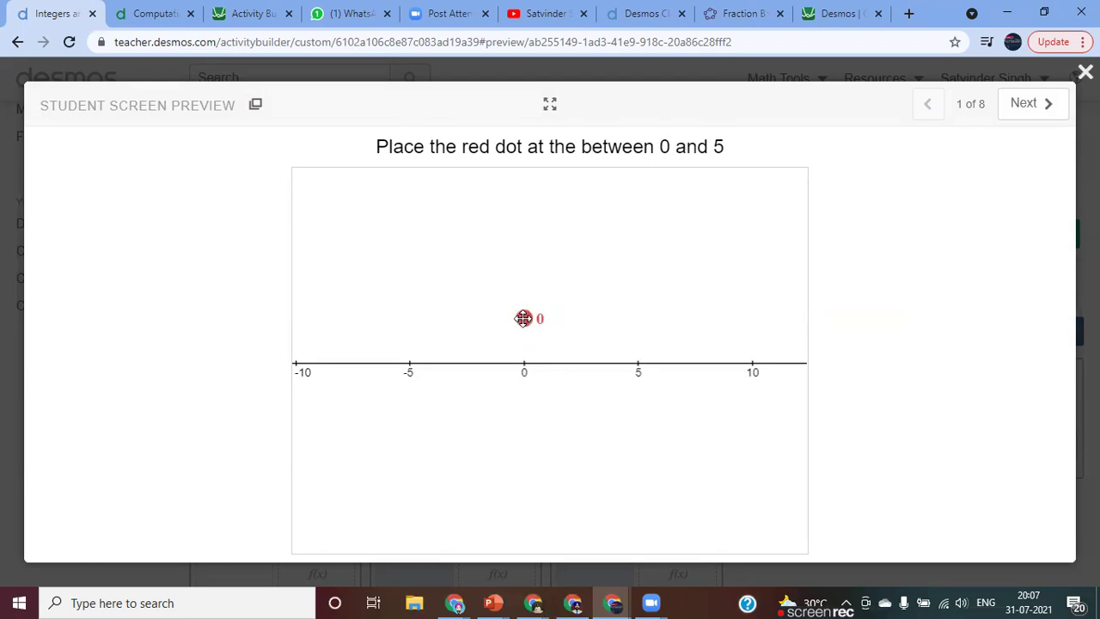
Step: Leave the current student preview, open the Integers and Opposites activity for editing, and start its preview from the editor
{"action": "left_click_drag", "start_coordinate": [523, 318], "coordinate": [567, 335]}
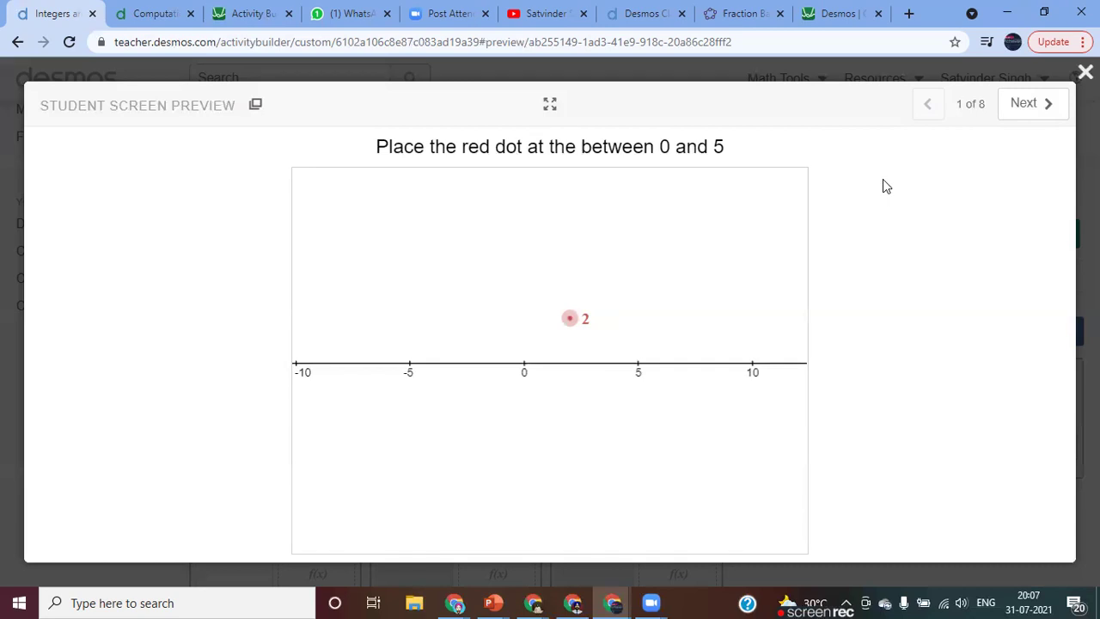
{"action": "key", "text": "Escape"}
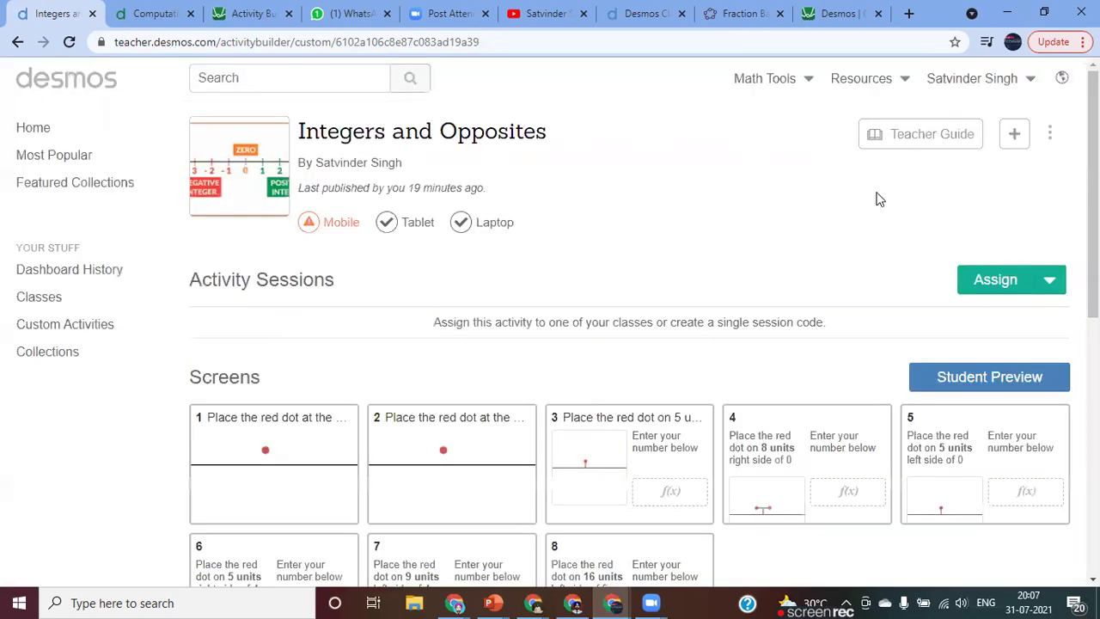
{"action": "left_click", "coordinate": [1049, 135]}
{"action": "left_click", "coordinate": [995, 171]}
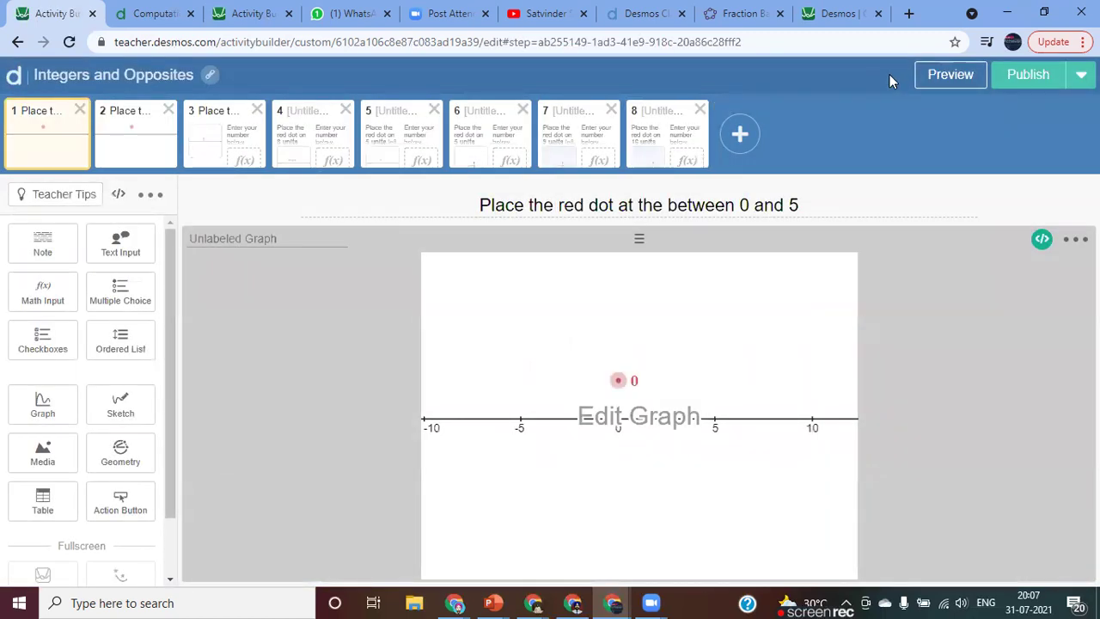
{"action": "left_click", "coordinate": [941, 78]}
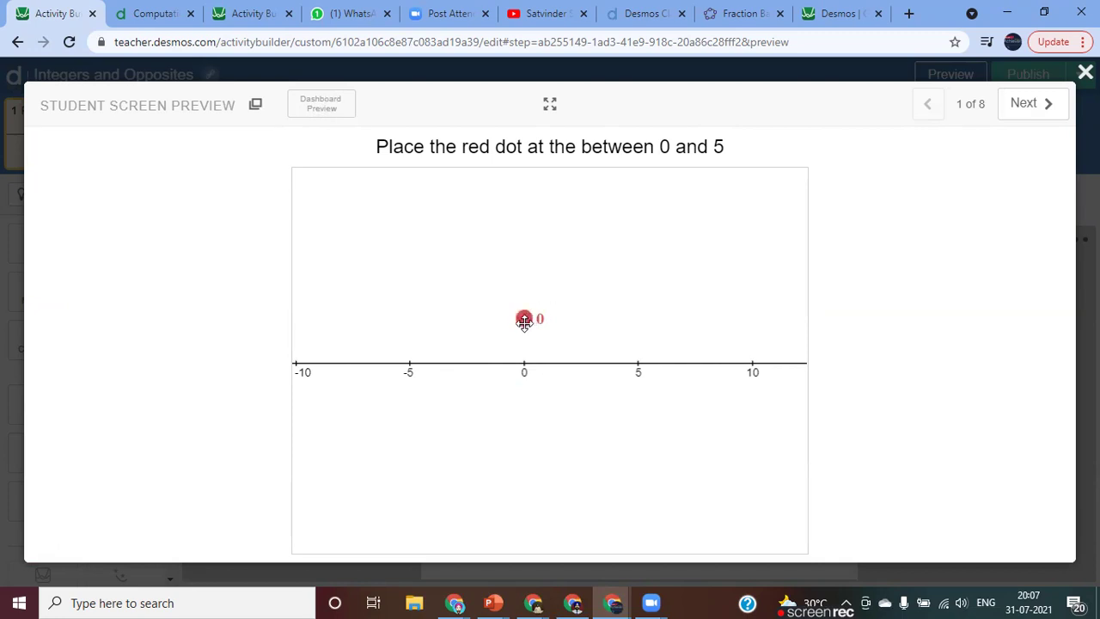
Step: Test the first screen's red dot at 2, then outside the range at 6, and finally at 1
{"action": "left_click_drag", "start_coordinate": [524, 318], "coordinate": [573, 318]}
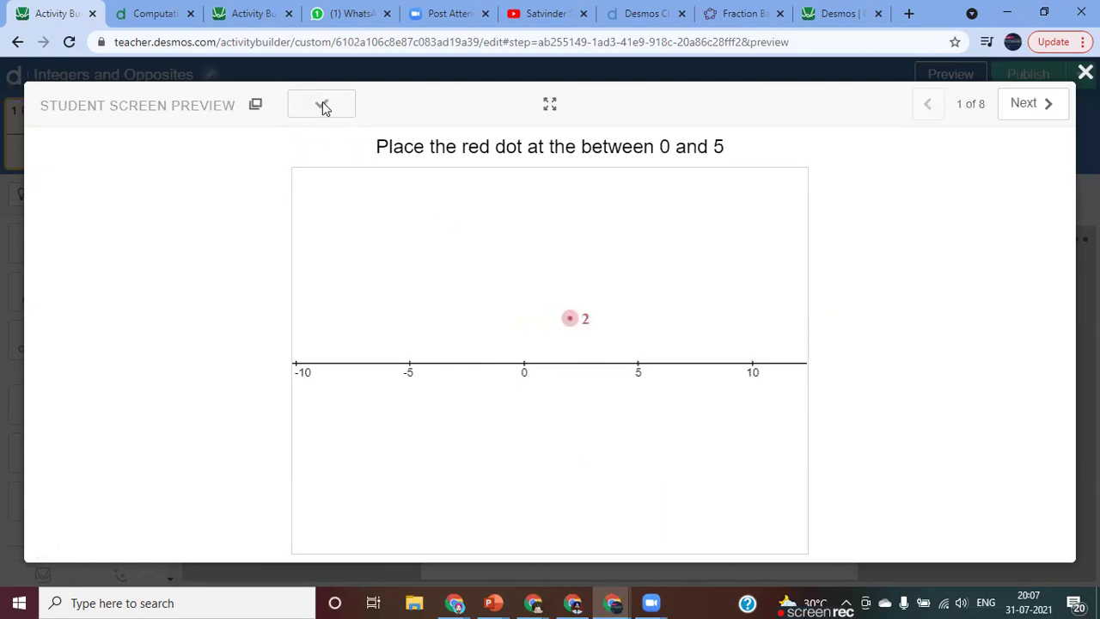
{"action": "left_click_drag", "start_coordinate": [569, 318], "coordinate": [661, 318]}
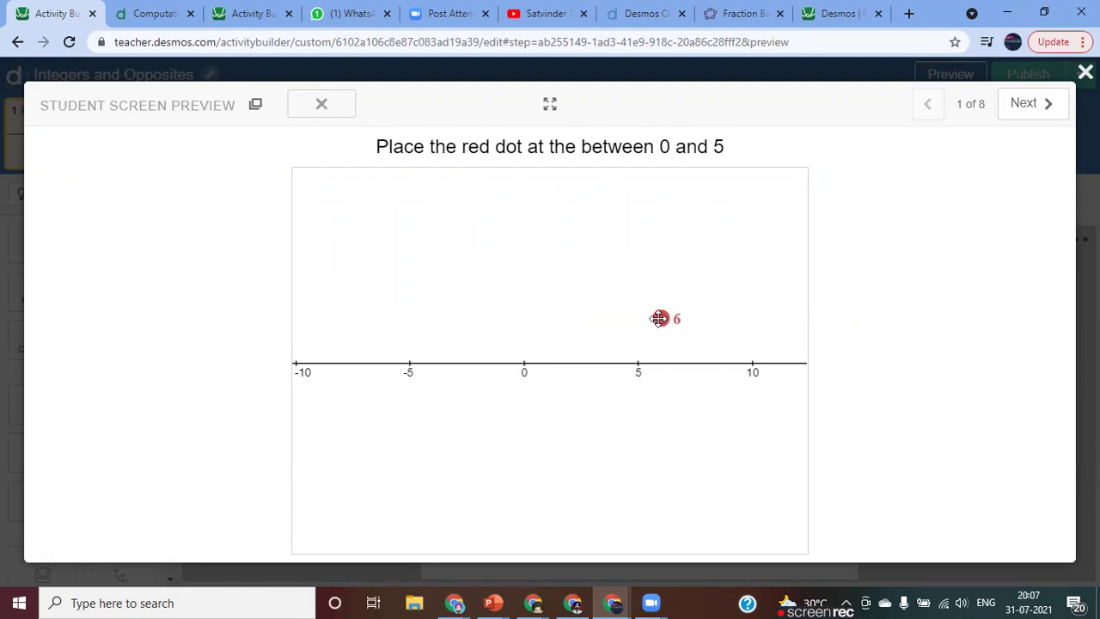
{"action": "left_click_drag", "start_coordinate": [659, 318], "coordinate": [549, 361]}
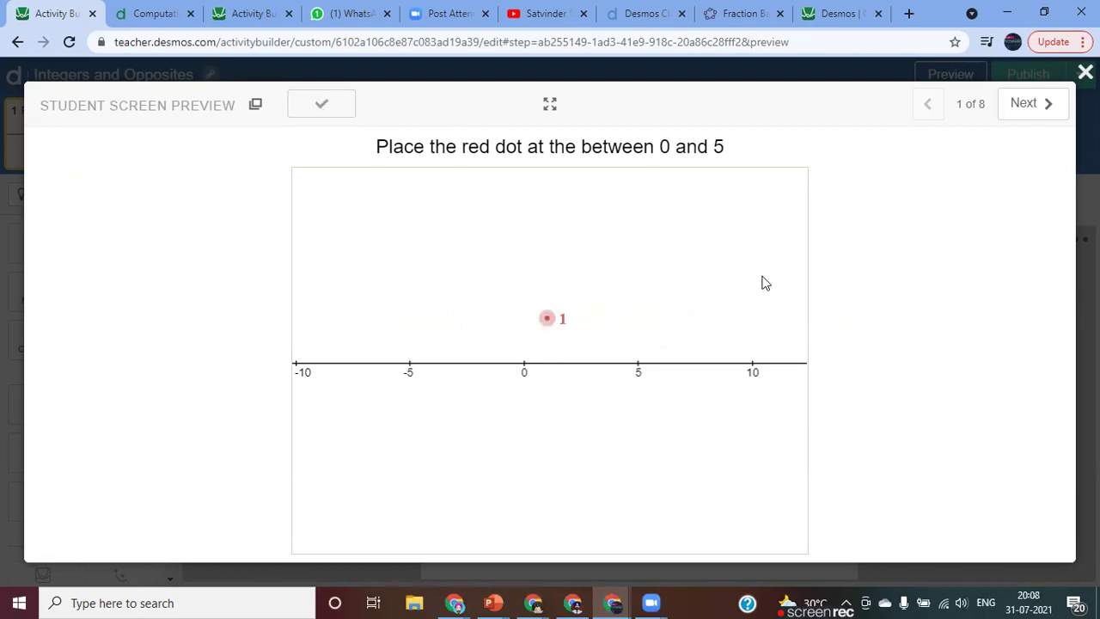
Step: Advance to screen 3, place the red dot at 5 on the number line, and enter 5 as the number
{"action": "left_click", "coordinate": [1038, 110]}
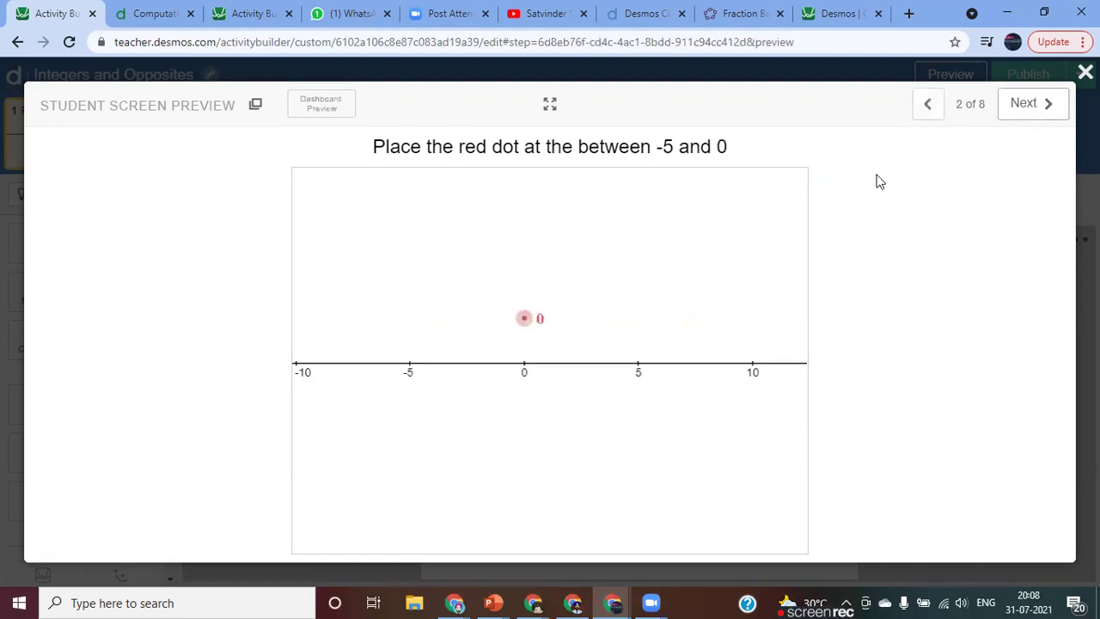
{"action": "left_click", "coordinate": [1024, 110]}
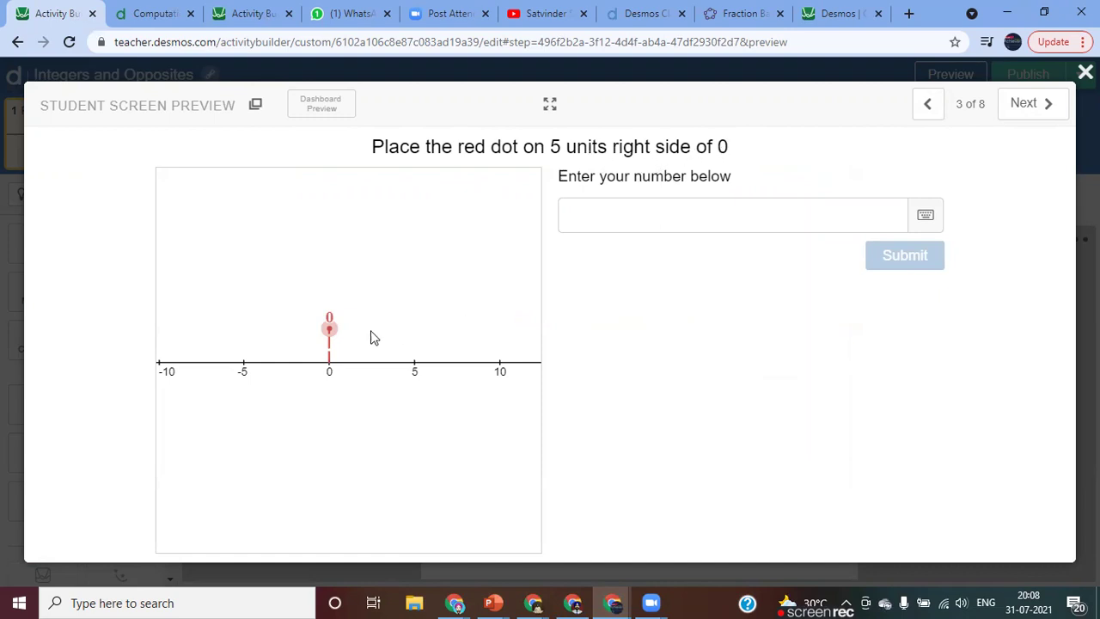
{"action": "left_click_drag", "start_coordinate": [331, 329], "coordinate": [418, 351]}
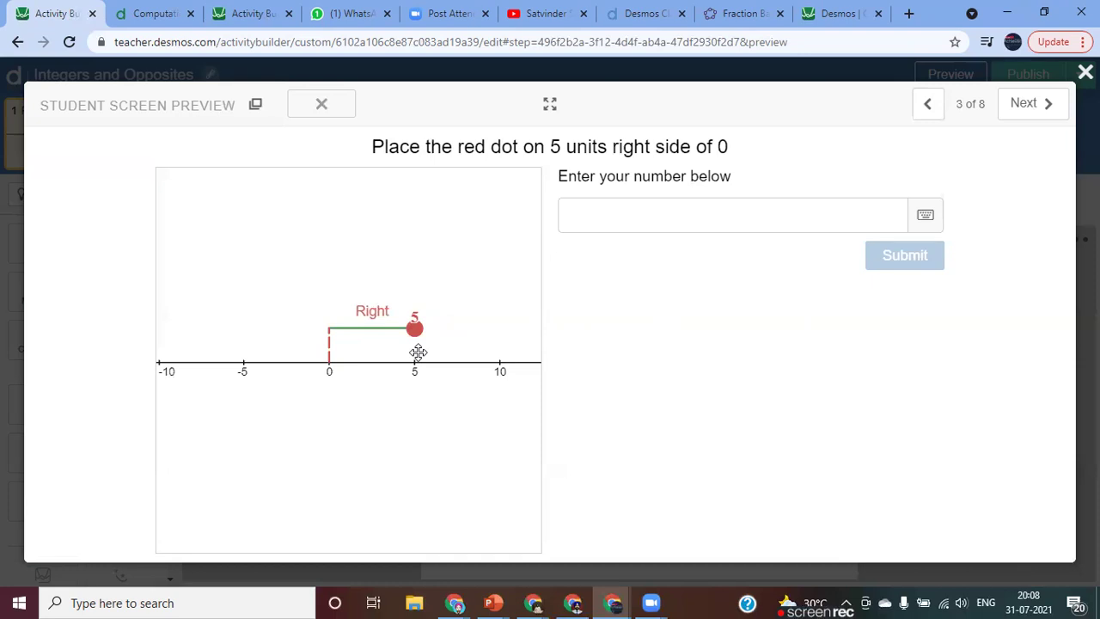
{"action": "mouse_move", "coordinate": [418, 351]}
{"action": "left_mouse_down"}
{"action": "mouse_move", "coordinate": [434, 351]}
{"action": "mouse_move", "coordinate": [421, 354]}
{"action": "left_mouse_up"}
{"action": "left_click", "coordinate": [584, 214]}
{"action": "type", "text": "5"}
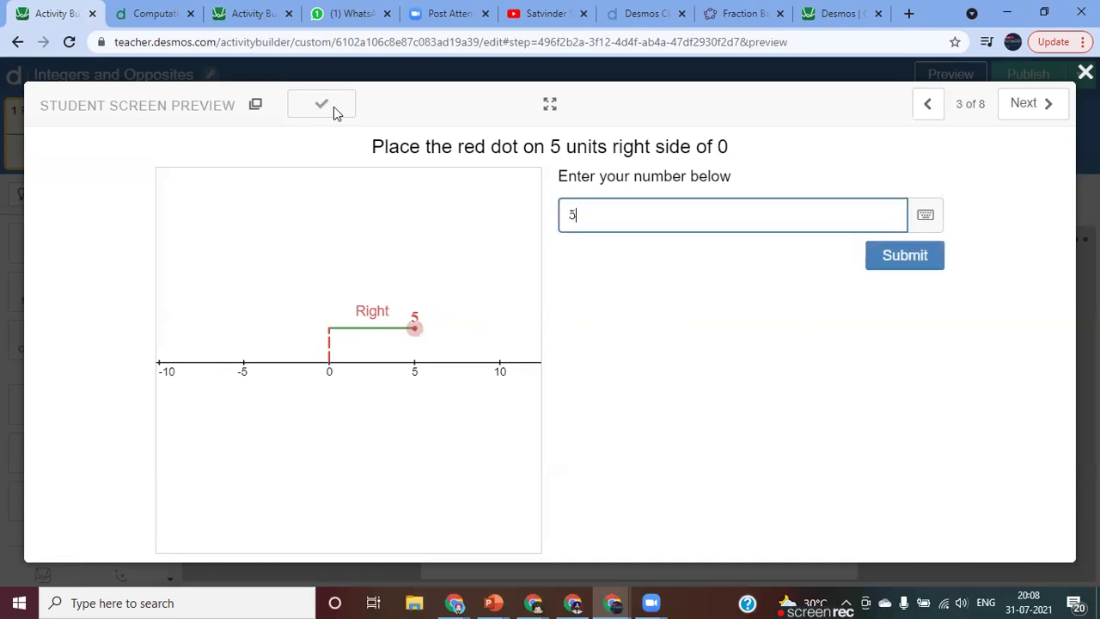
Step: Test a wrong answer on screen 3 by replacing the entered number with 4 and submitting it
{"action": "key", "text": "BackSpace"}
{"action": "type", "text": "5"}
{"action": "key", "text": "BackSpace"}
{"action": "type", "text": "4"}
{"action": "left_click", "coordinate": [911, 261]}
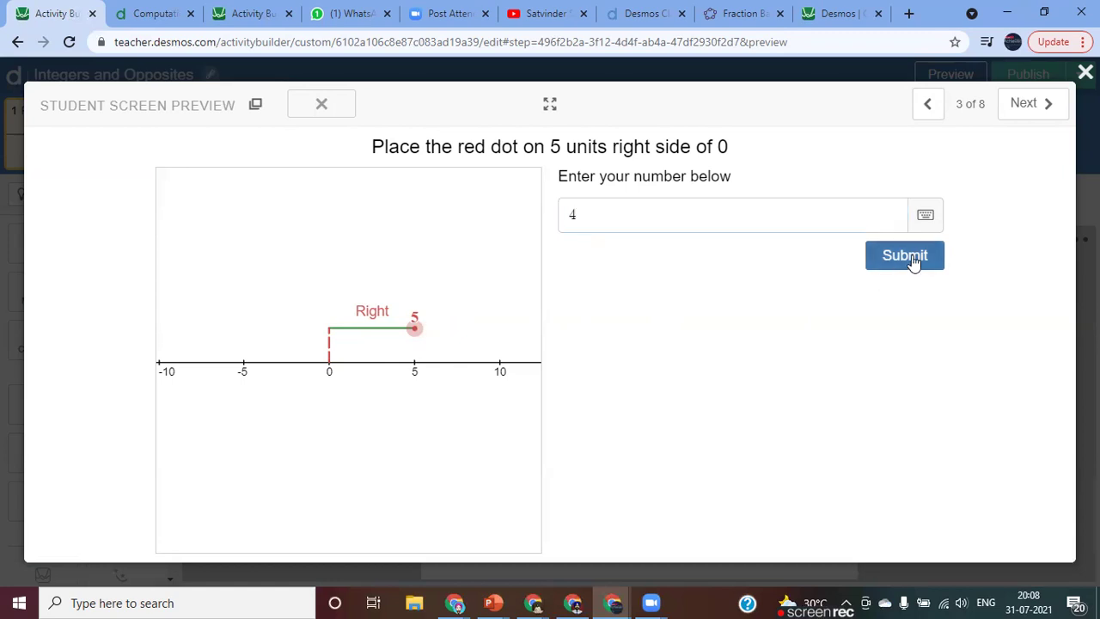
Step: Advance to screen 4 and place the red dot at 8 on the number line
{"action": "left_click", "coordinate": [1019, 104]}
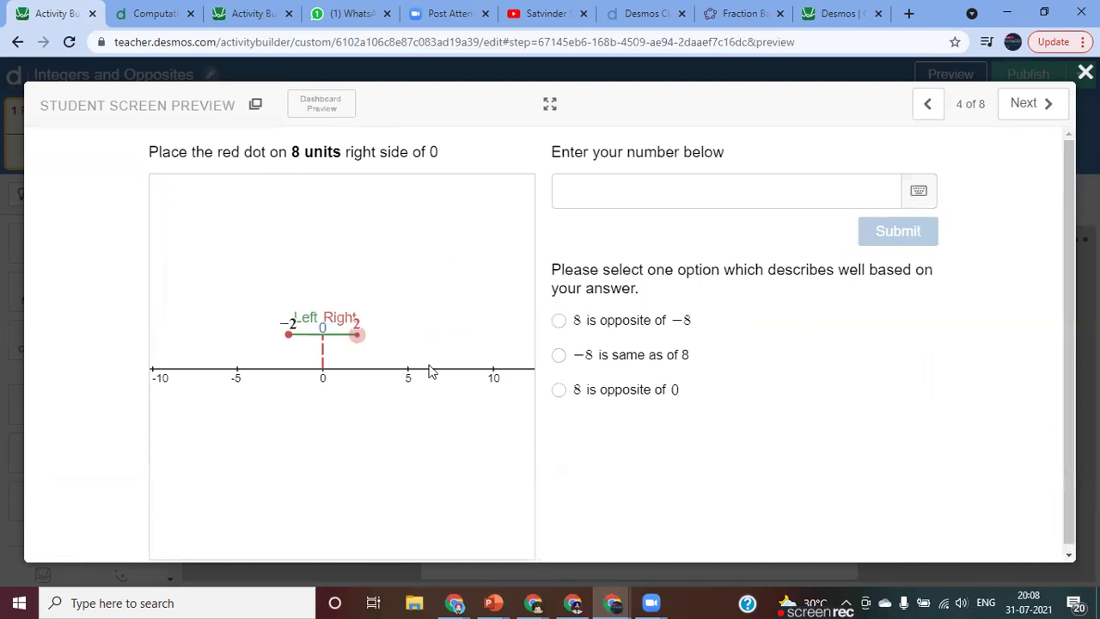
{"action": "left_click", "coordinate": [584, 194]}
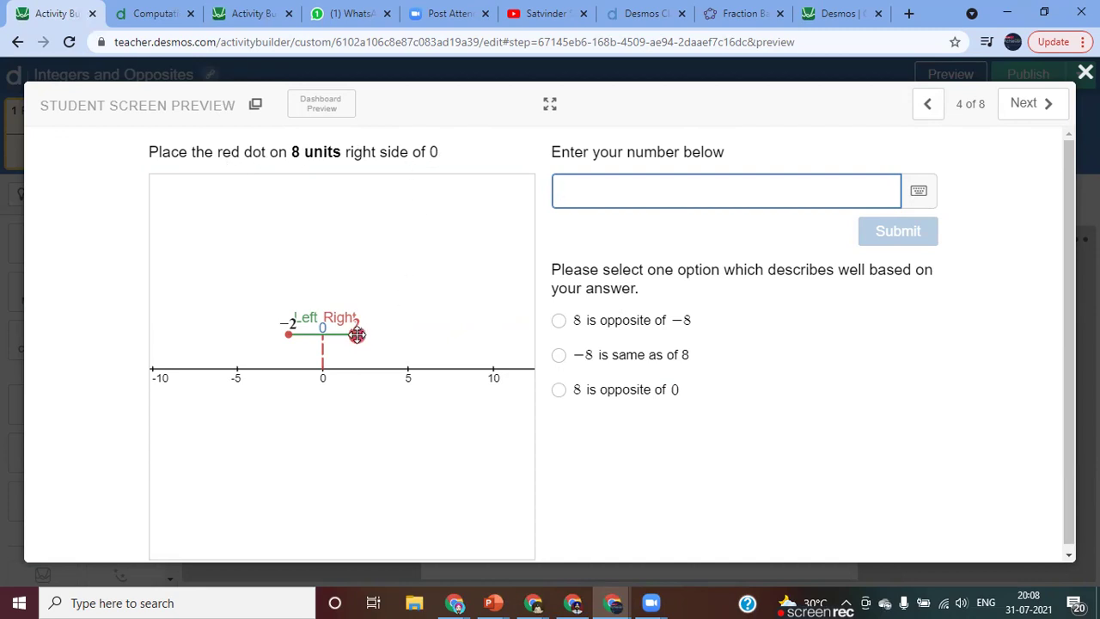
{"action": "left_click_drag", "start_coordinate": [357, 334], "coordinate": [441, 335]}
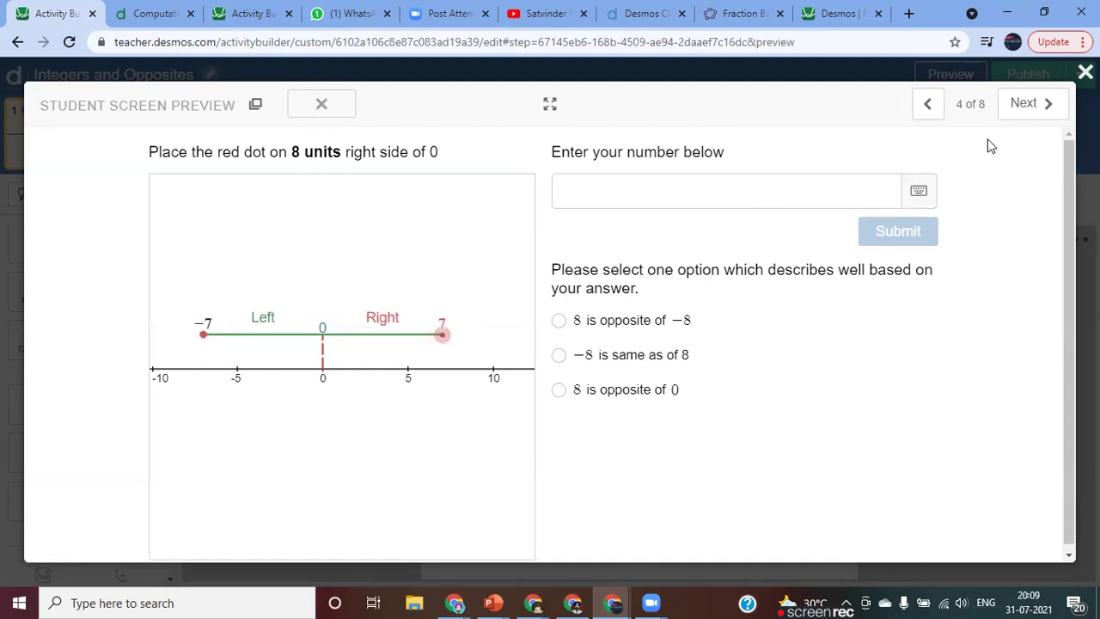
{"action": "left_click_drag", "start_coordinate": [439, 334], "coordinate": [459, 335]}
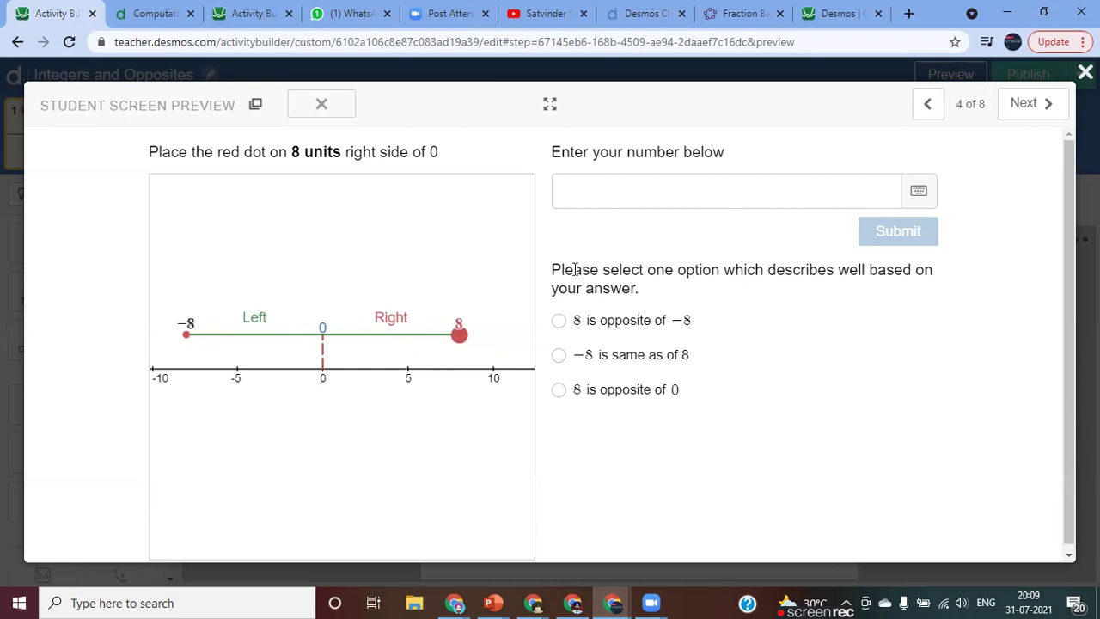
Step: Enter 8 as the number on screen 4 and select the option "8 is opposite of −8"
{"action": "left_click", "coordinate": [582, 192]}
{"action": "type", "text": "8"}
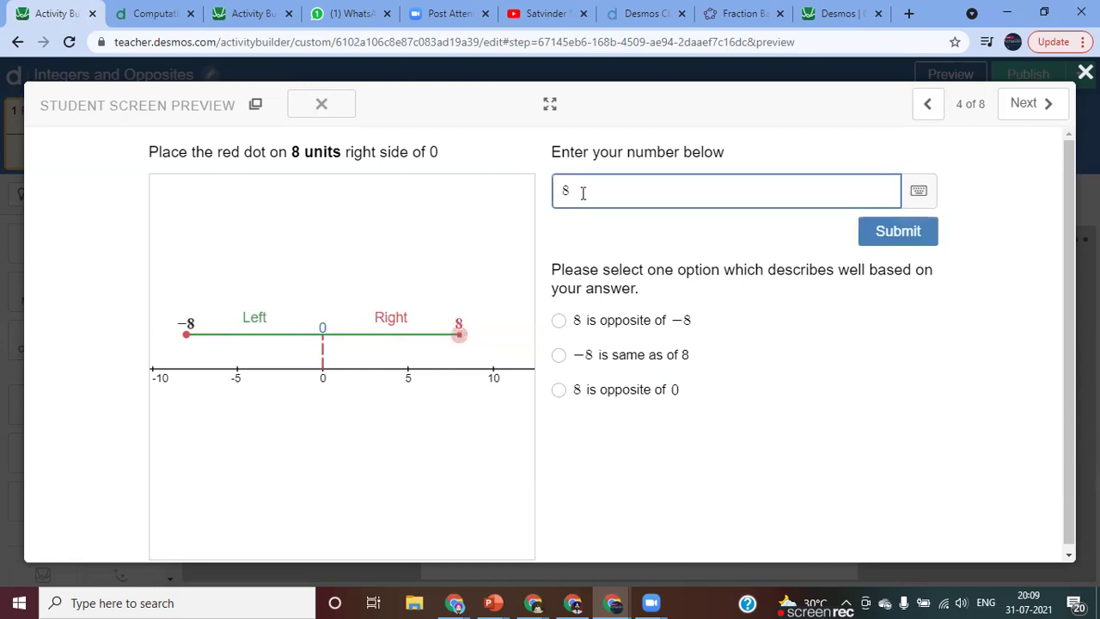
{"action": "left_click", "coordinate": [559, 321]}
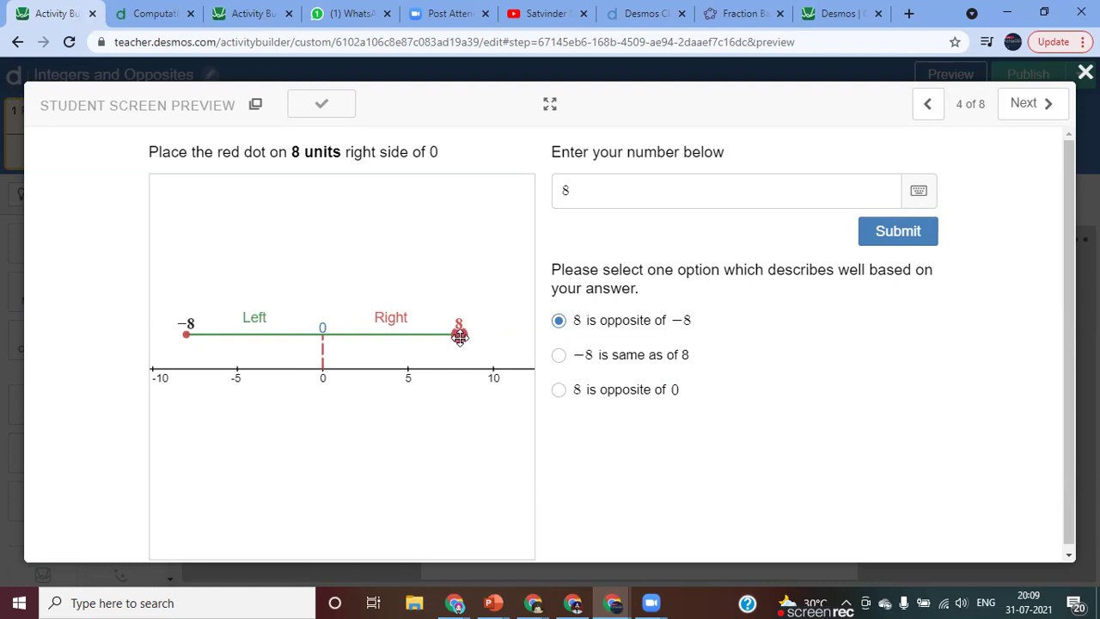
Step: Test the red dot on screen 4 at 5, return it to 8, and submit the number
{"action": "left_click_drag", "start_coordinate": [460, 336], "coordinate": [408, 335]}
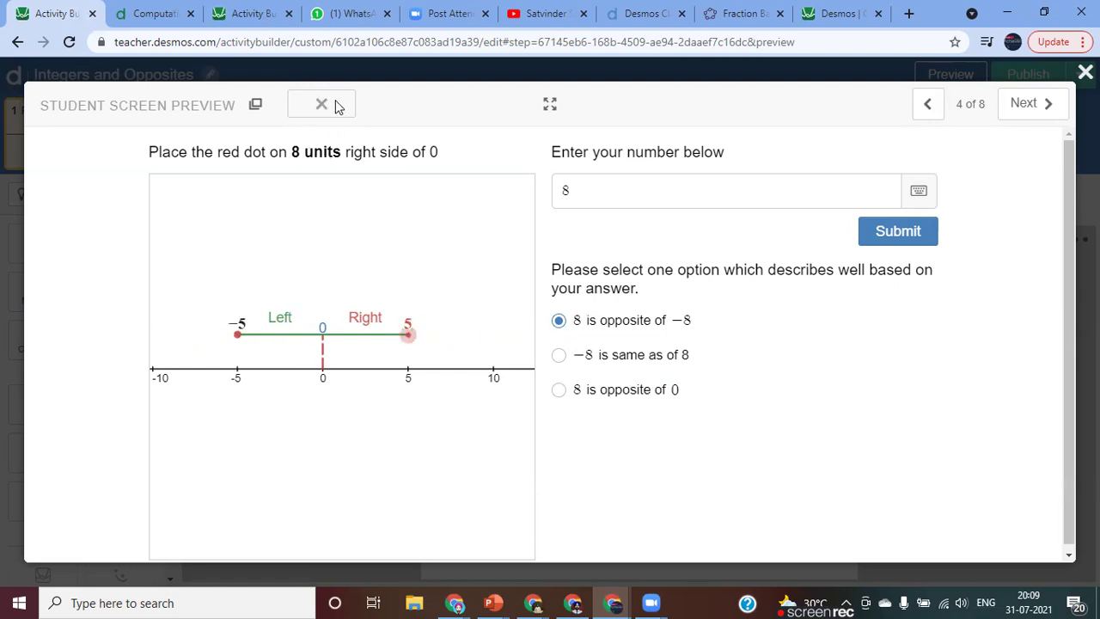
{"action": "left_click_drag", "start_coordinate": [418, 336], "coordinate": [458, 333]}
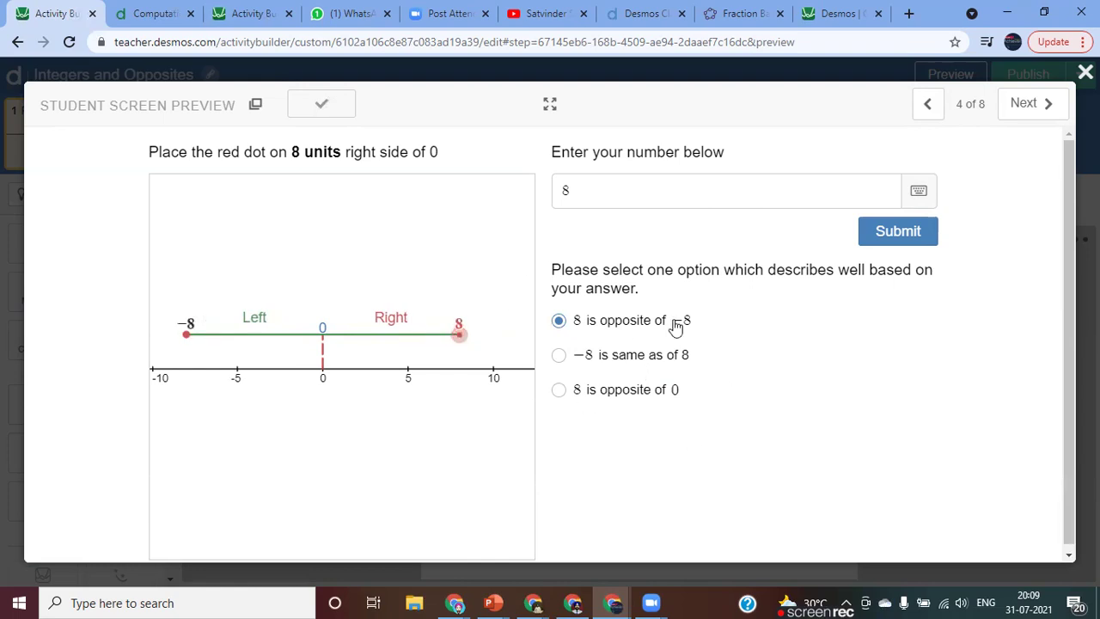
{"action": "left_click", "coordinate": [934, 239]}
Step: Go to screen 6, place the red dot 5 units right of 4, at 9, and submit 9
{"action": "left_click", "coordinate": [1024, 103]}
{"action": "left_click", "coordinate": [1028, 104]}
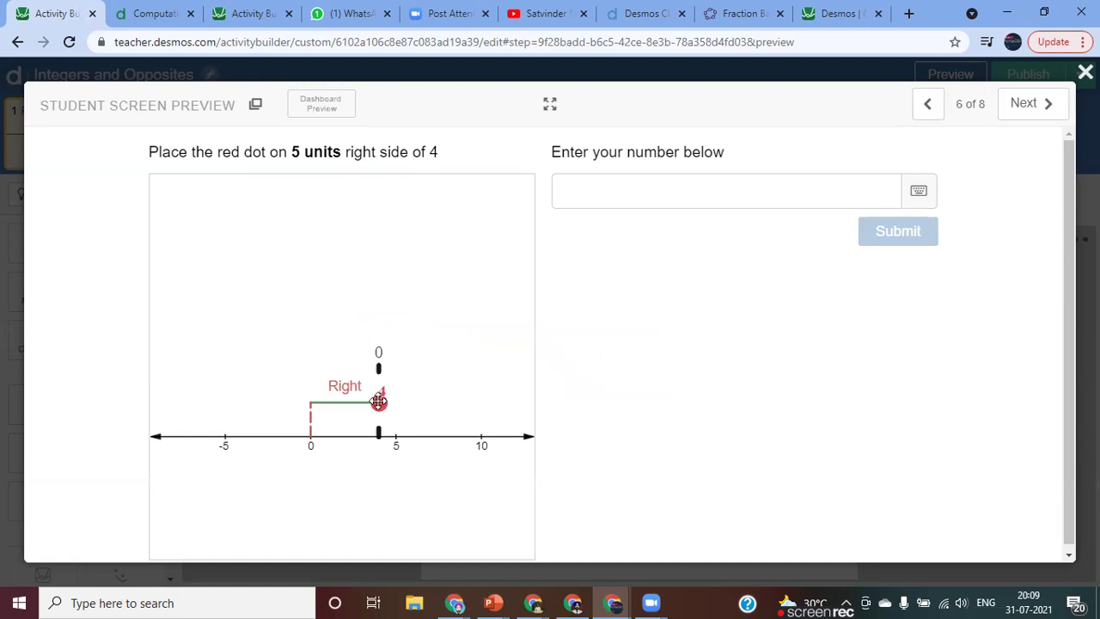
{"action": "left_click_drag", "start_coordinate": [378, 400], "coordinate": [464, 401]}
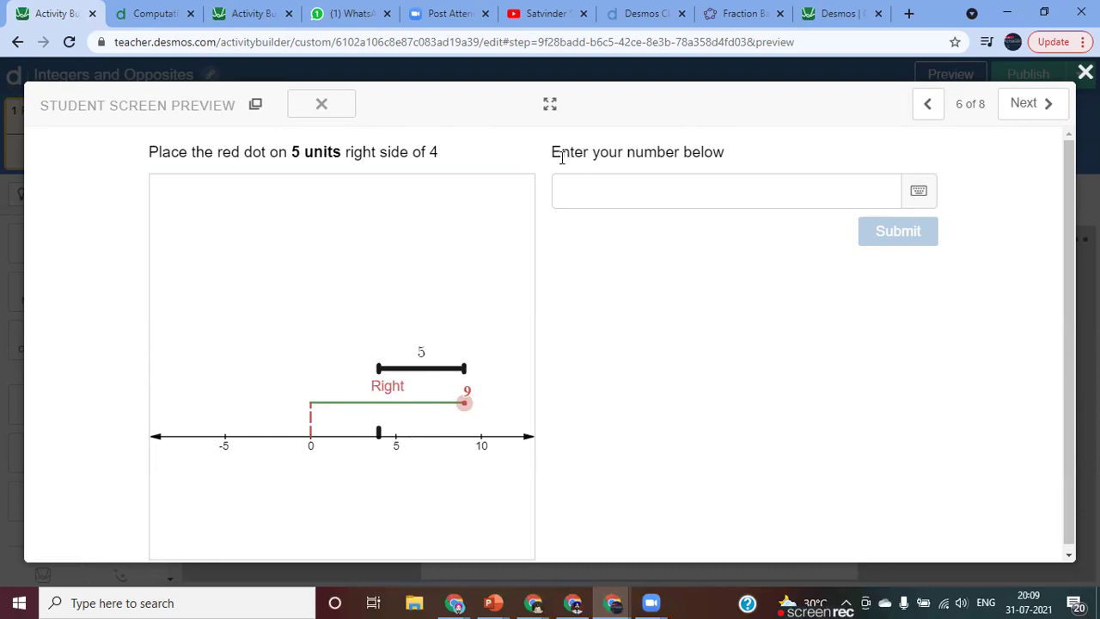
{"action": "left_click", "coordinate": [587, 192]}
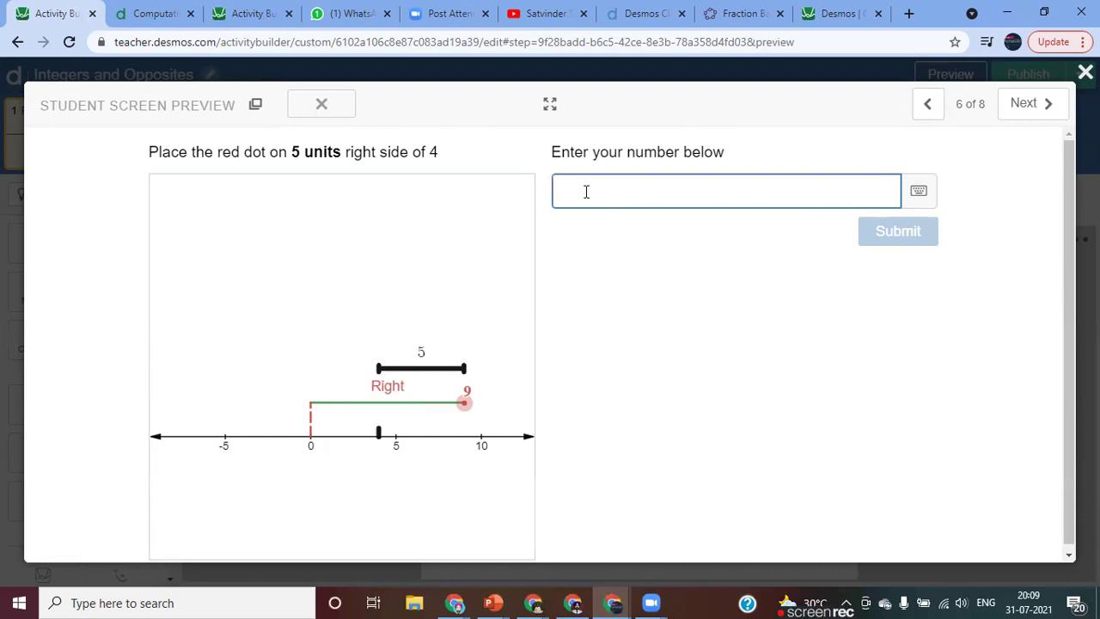
{"action": "type", "text": "9"}
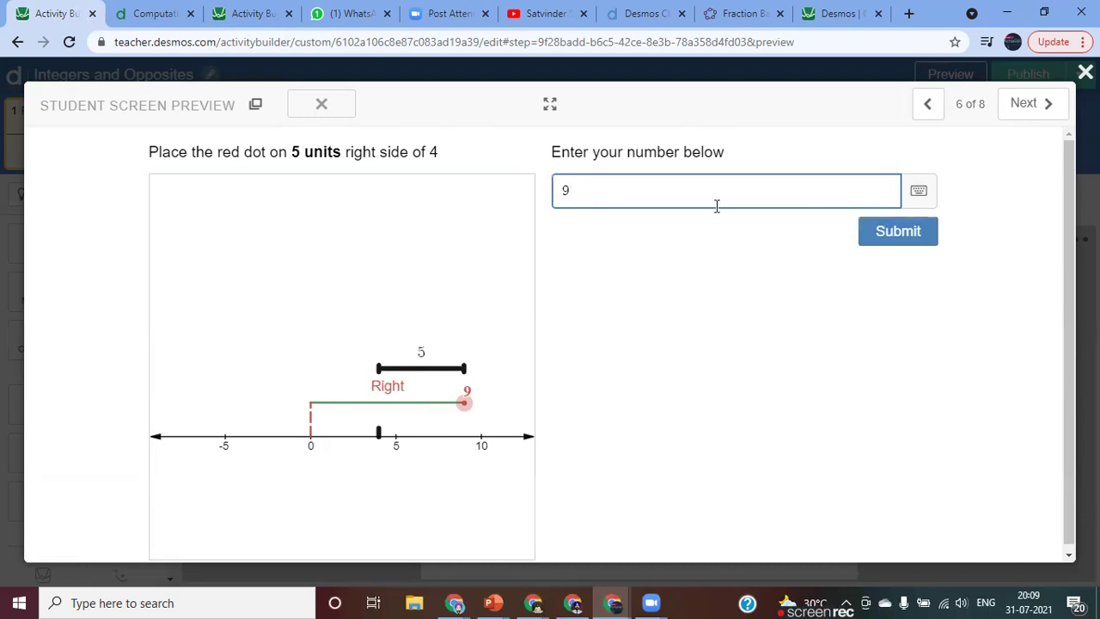
{"action": "left_click", "coordinate": [922, 247]}
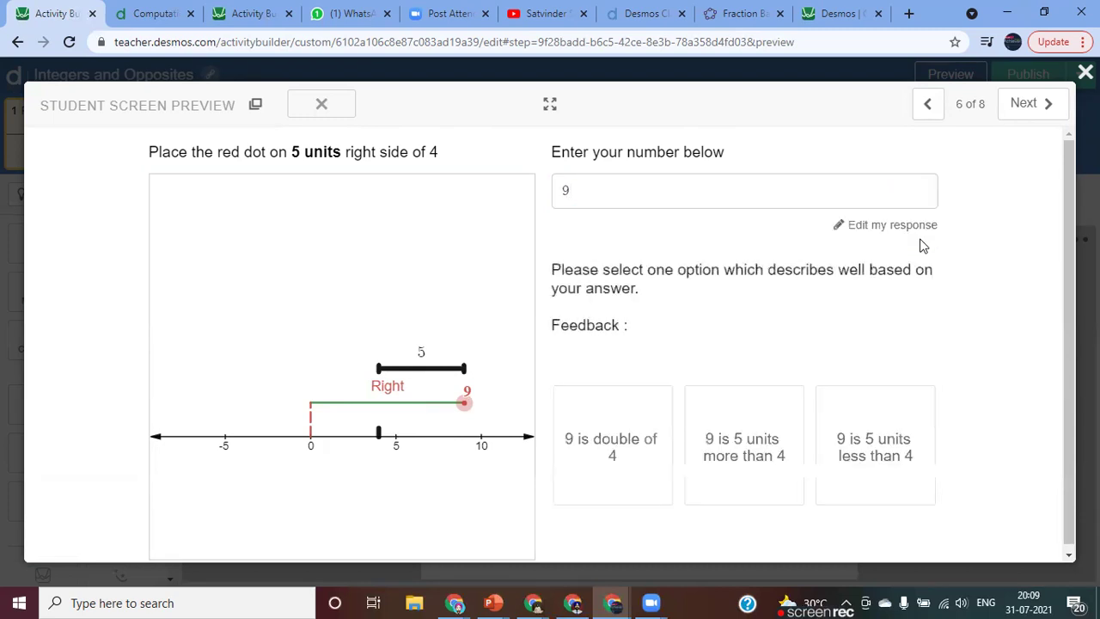
Step: Test the wrong option "9 is 5 units less than 4", then settle on "9 is 5 units more than 4"
{"action": "scroll", "coordinate": [675, 316], "scroll_direction": "down", "scroll_amount": 1}
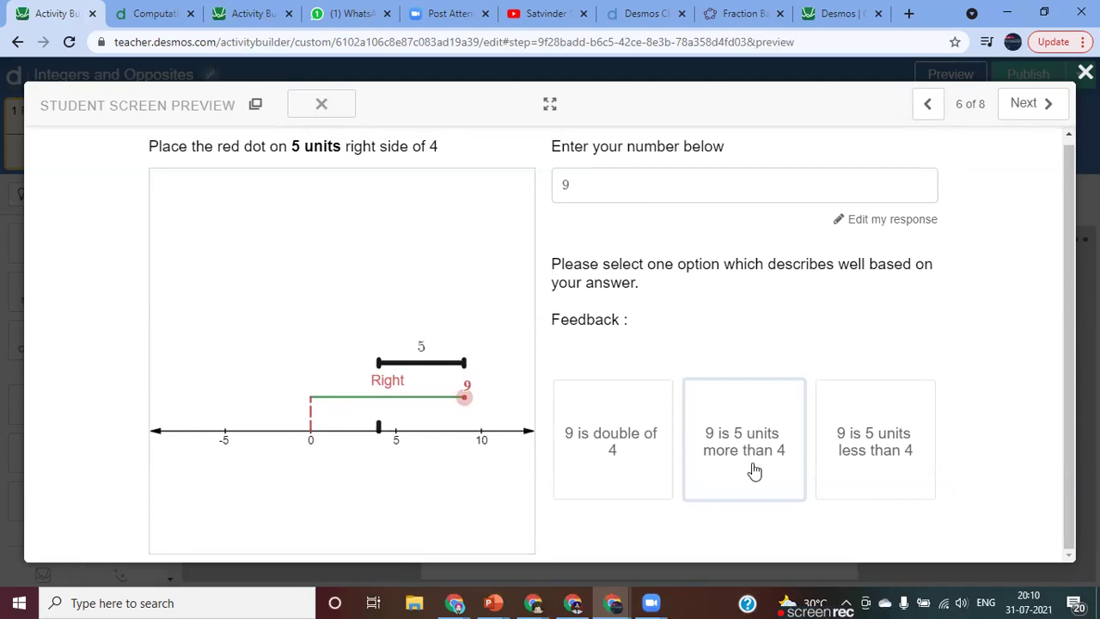
{"action": "left_click", "coordinate": [877, 461]}
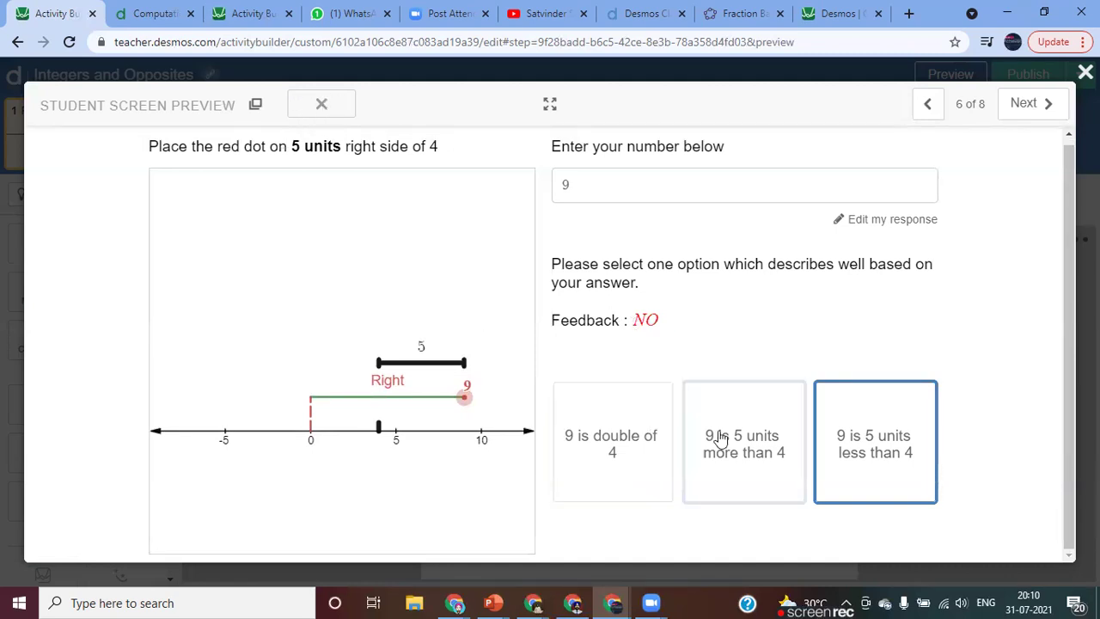
{"action": "left_click", "coordinate": [715, 464]}
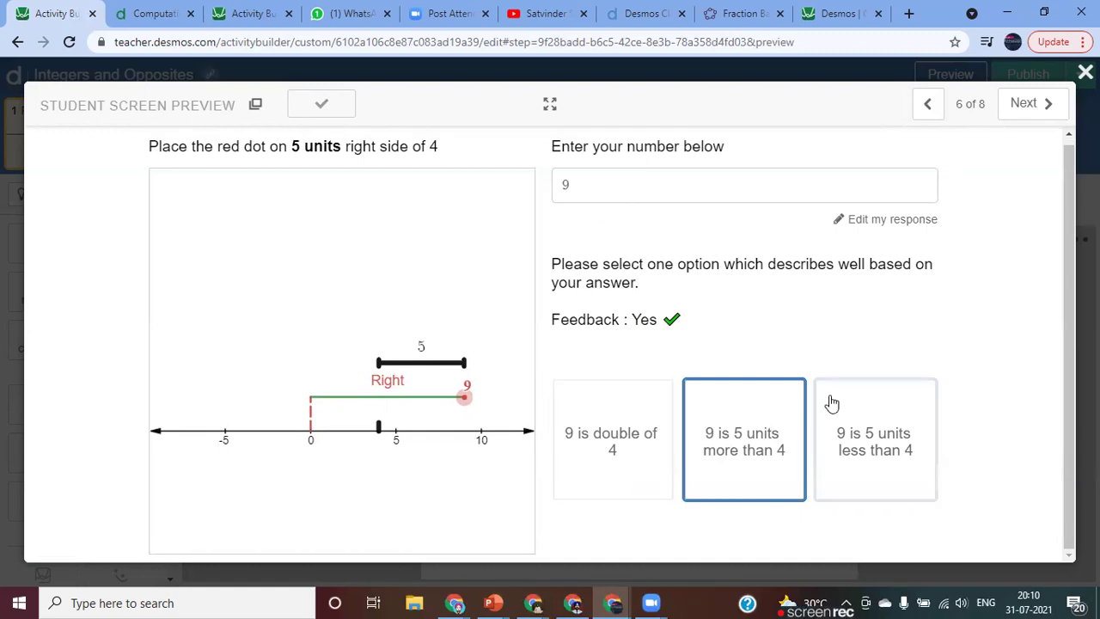
Step: Advance to screen 7 and place the red dot 9 units left of 4, at −5
{"action": "left_click", "coordinate": [1034, 115]}
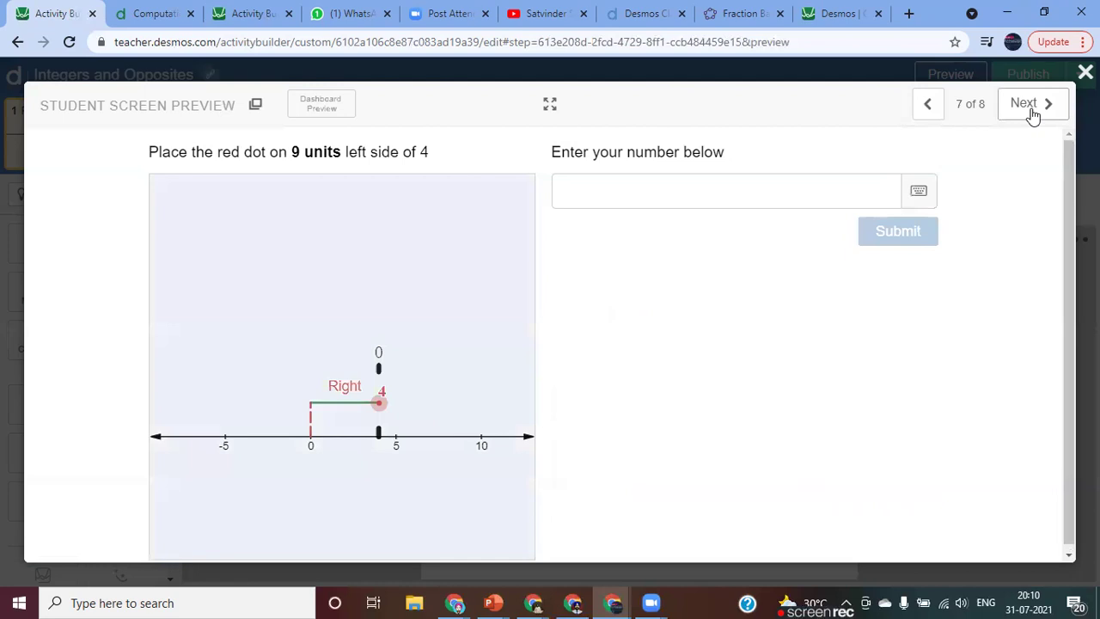
{"action": "left_click_drag", "start_coordinate": [388, 407], "coordinate": [162, 407]}
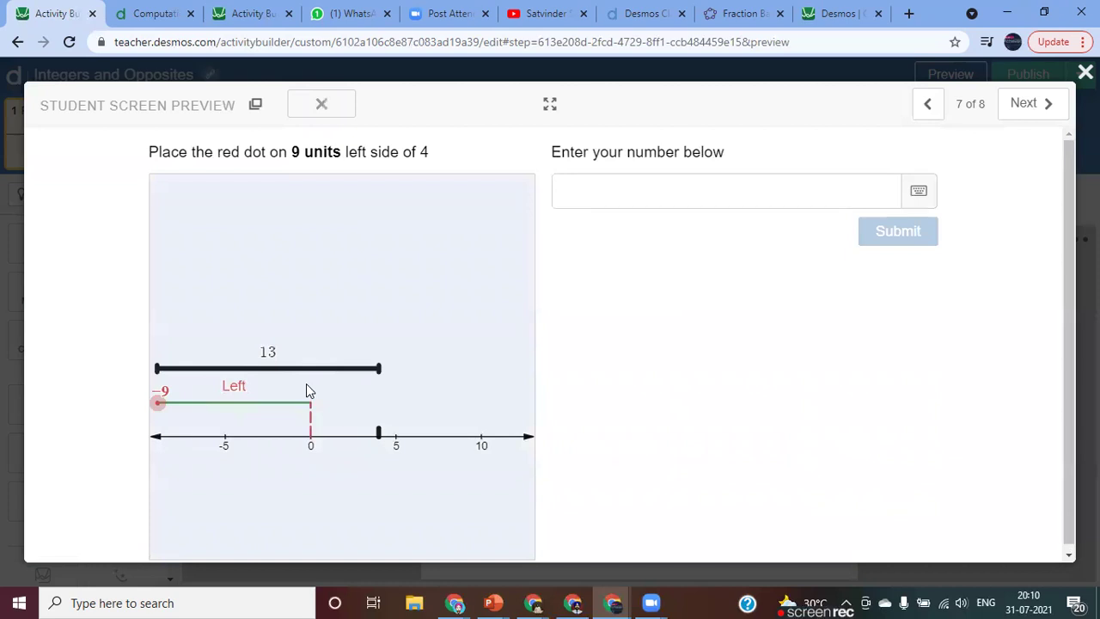
{"action": "left_click_drag", "start_coordinate": [162, 401], "coordinate": [225, 401]}
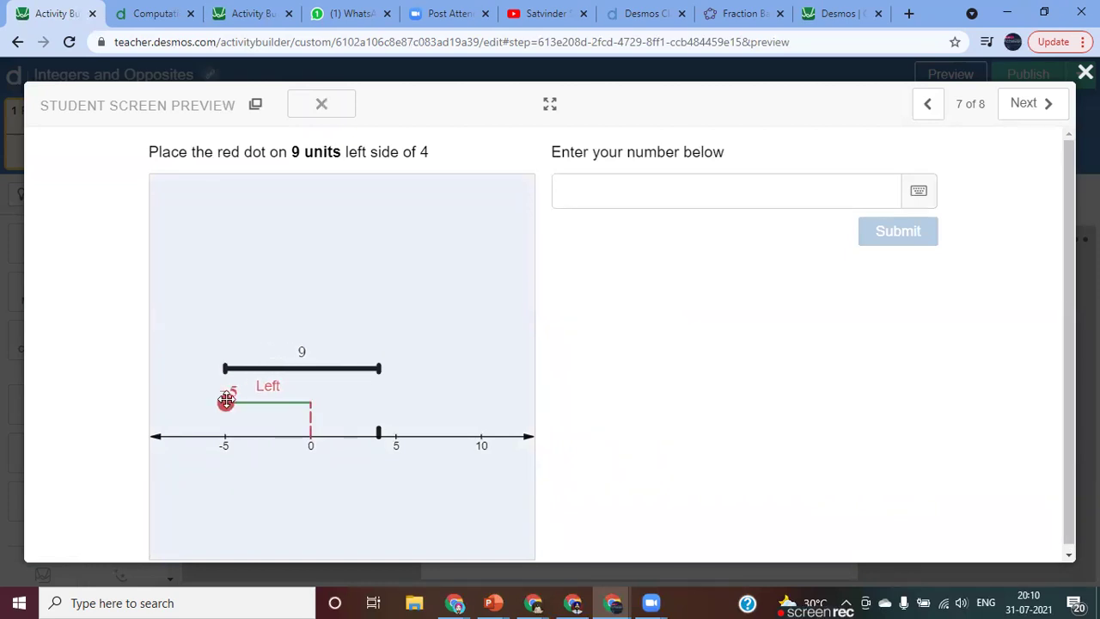
Step: Submit −5 as the number on screen 7 and choose the statement "-5 is 9 units less than 4"
{"action": "left_click", "coordinate": [601, 187]}
{"action": "type", "text": "-5"}
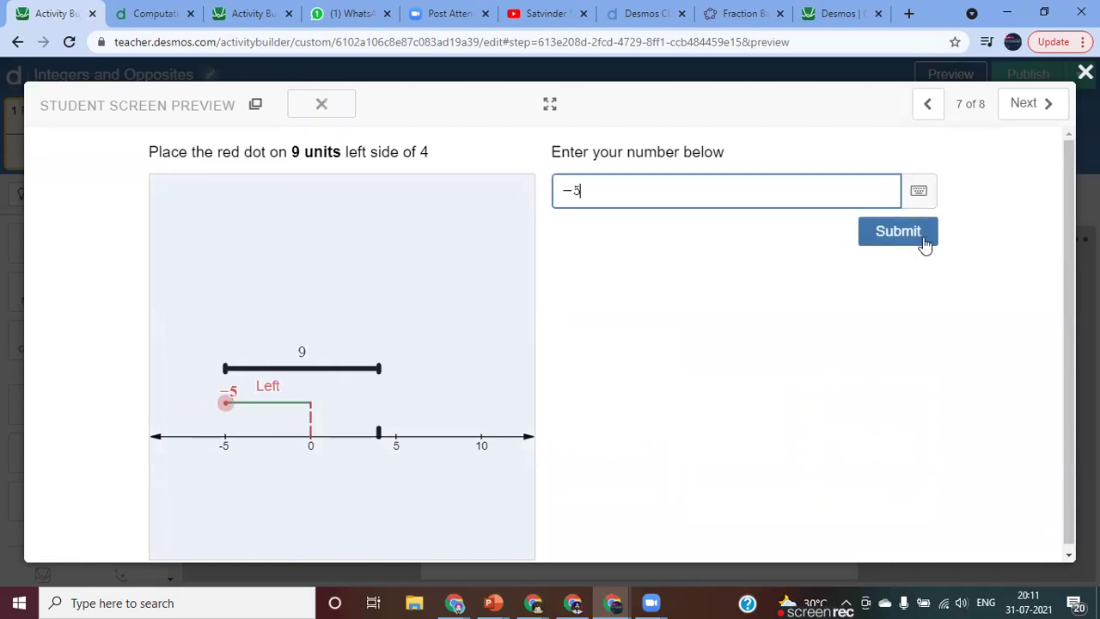
{"action": "left_click", "coordinate": [898, 231]}
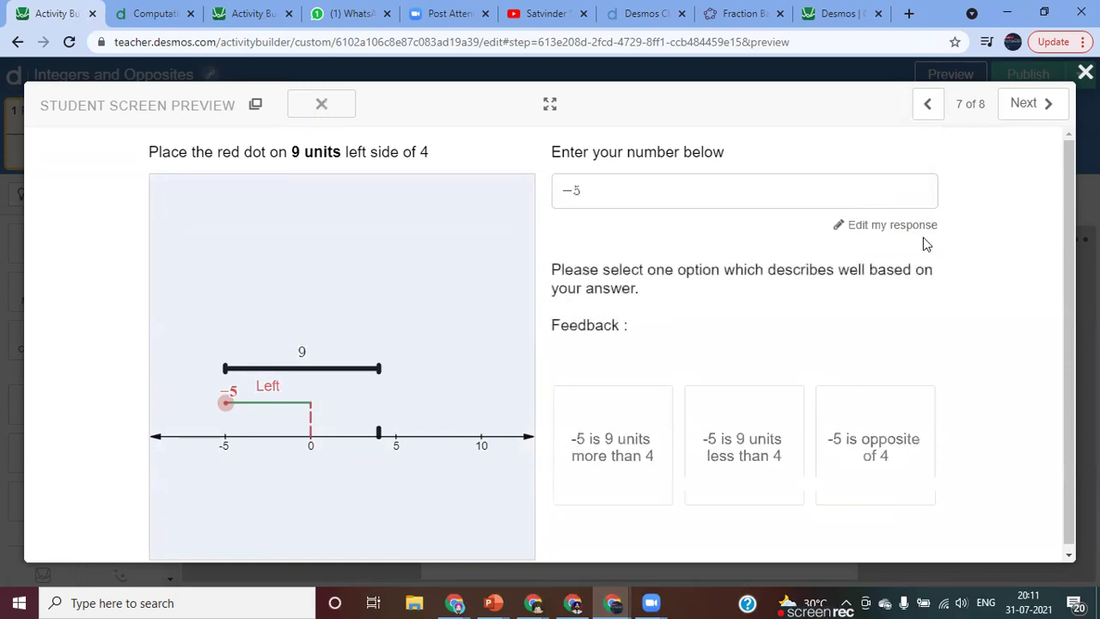
{"action": "scroll", "coordinate": [765, 405], "scroll_direction": "down", "scroll_amount": 1}
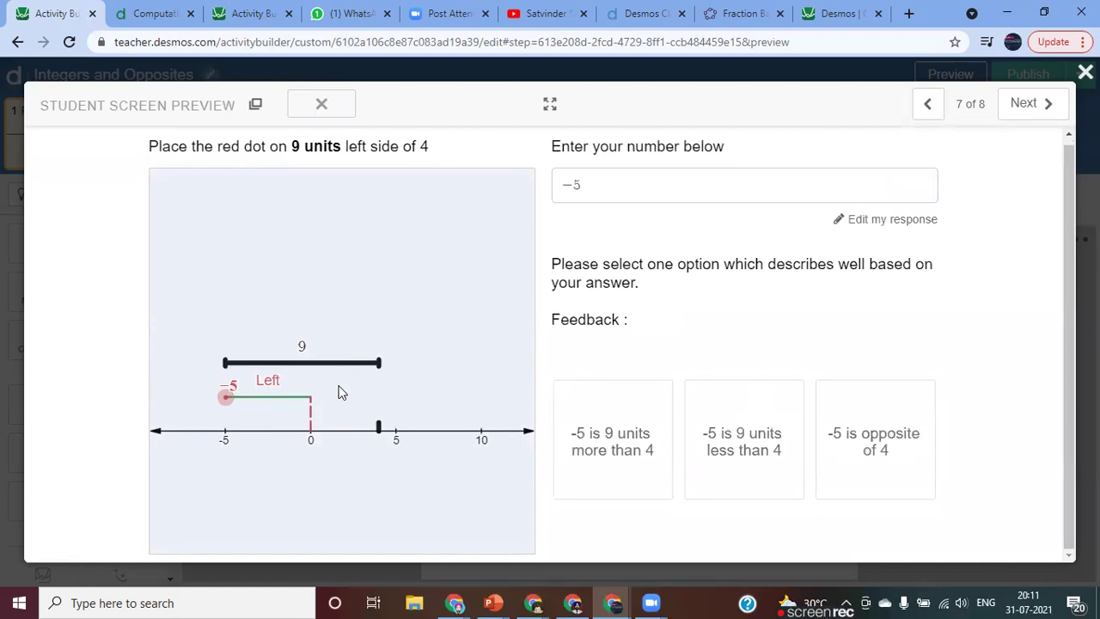
{"action": "left_click", "coordinate": [744, 448]}
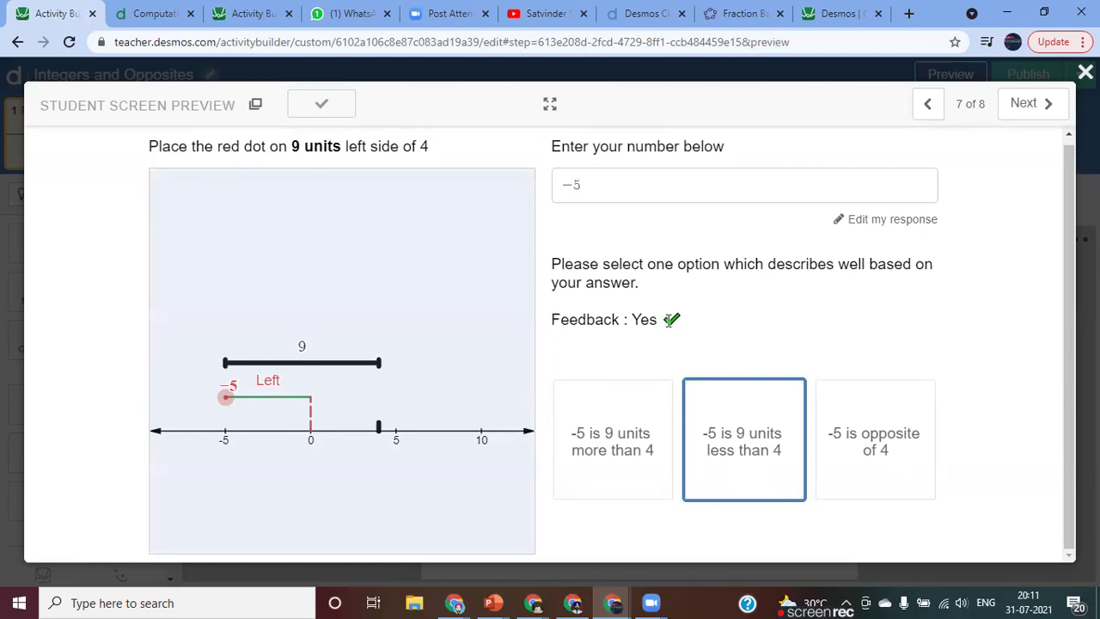
Step: Advance to screen 8, leave the student preview, and look over that screen's components in the editor before returning to screen 1
{"action": "left_click", "coordinate": [1034, 104]}
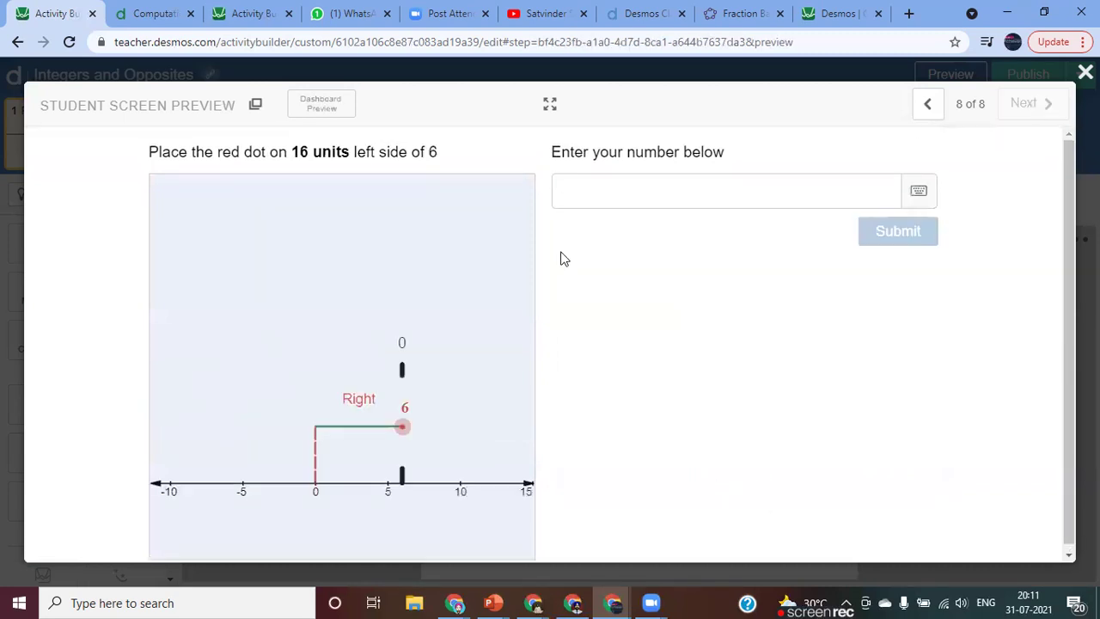
{"action": "left_click", "coordinate": [1086, 72]}
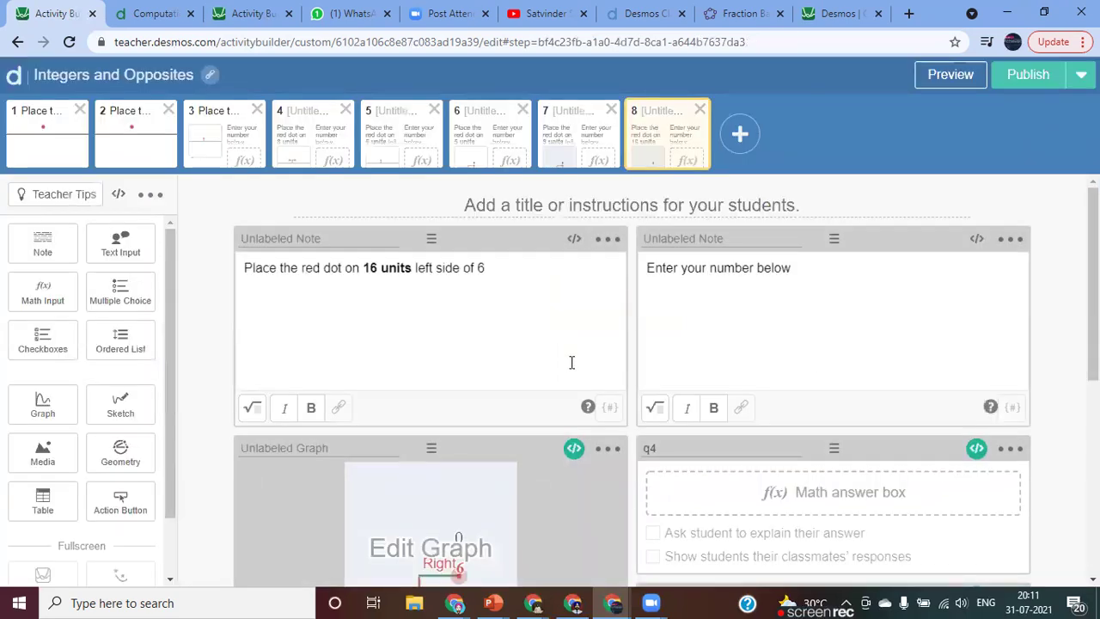
{"action": "scroll", "coordinate": [571, 361], "scroll_direction": "down", "scroll_amount": 2}
{"action": "scroll", "coordinate": [572, 362], "scroll_direction": "up", "scroll_amount": 2}
{"action": "scroll", "coordinate": [455, 295], "scroll_direction": "down", "scroll_amount": 2}
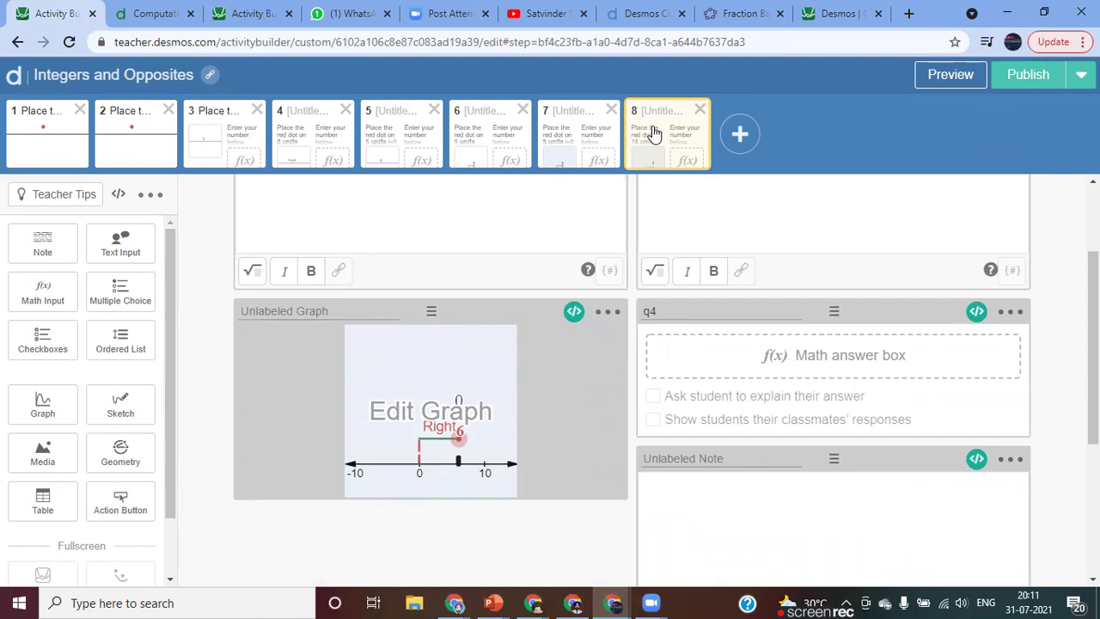
{"action": "scroll", "coordinate": [473, 226], "scroll_direction": "up", "scroll_amount": 2}
{"action": "left_click", "coordinate": [56, 148]}
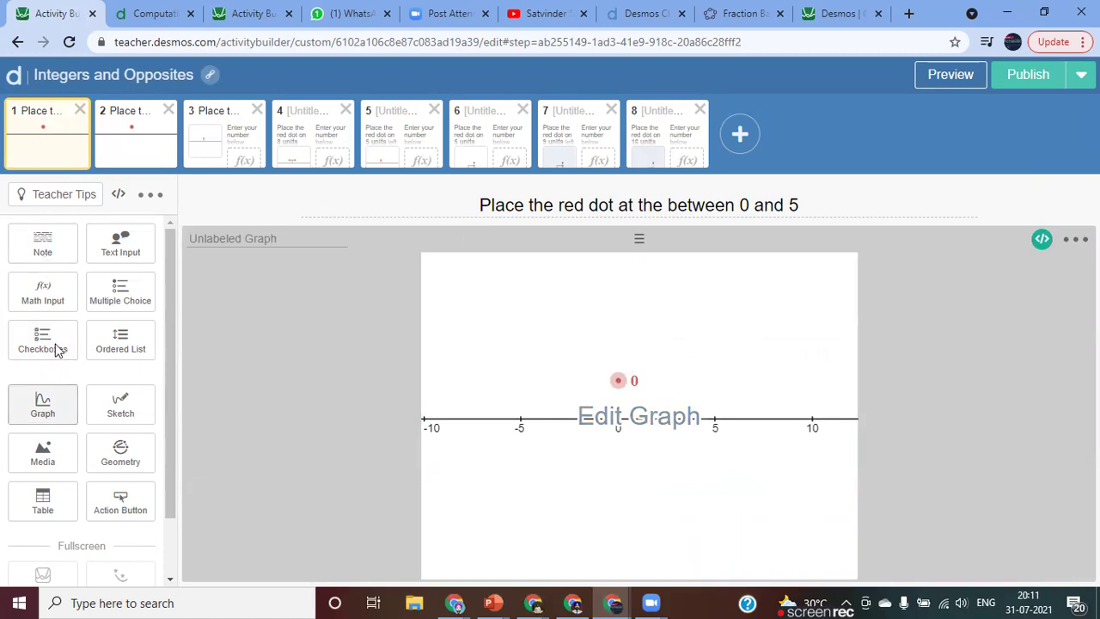
Step: Open the Desmos home page (desmos.com) in a new browser tab
{"action": "left_click", "coordinate": [844, 13]}
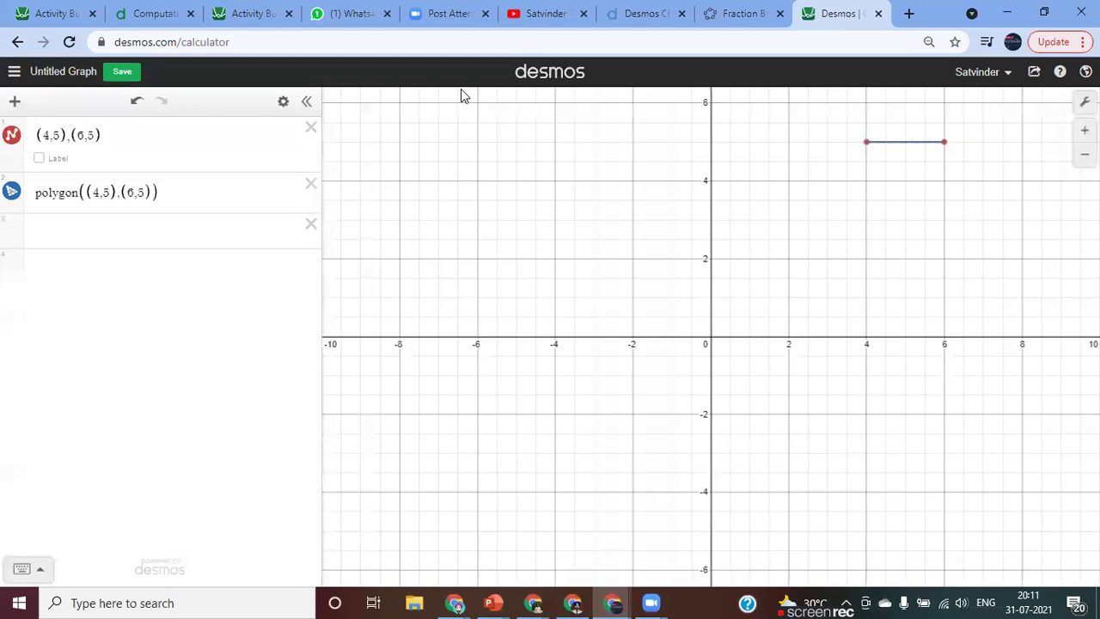
{"action": "left_click", "coordinate": [908, 13]}
{"action": "type", "text": "de"}
{"action": "key", "text": "Return"}
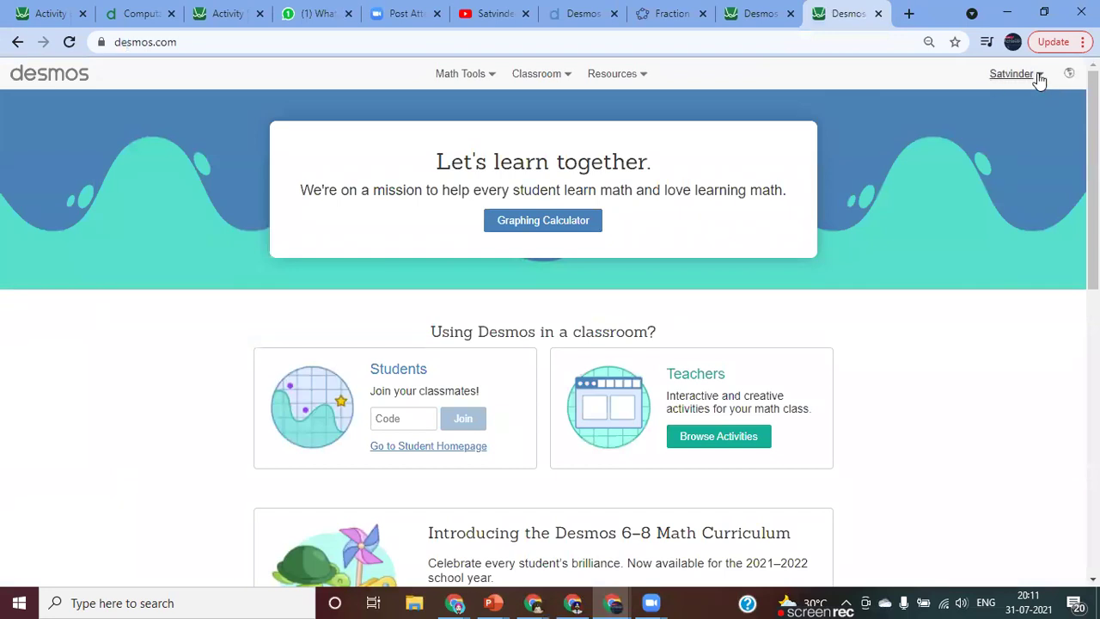
Step: Go from the Teachers section to the activities site and open the list of Custom Activities
{"action": "left_click", "coordinate": [487, 76]}
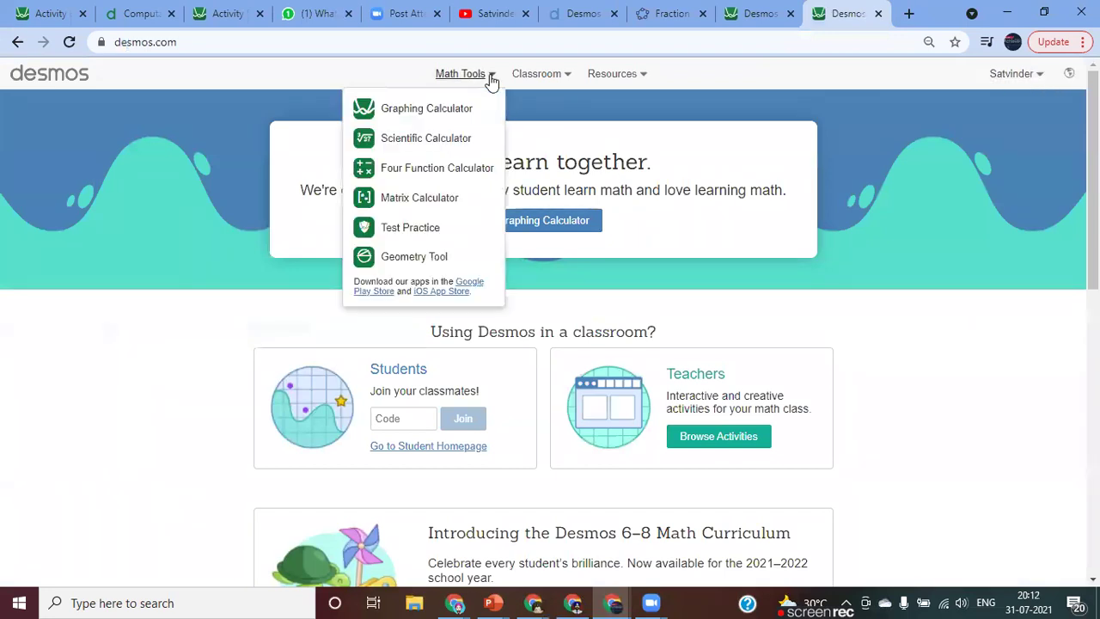
{"action": "left_click", "coordinate": [866, 404]}
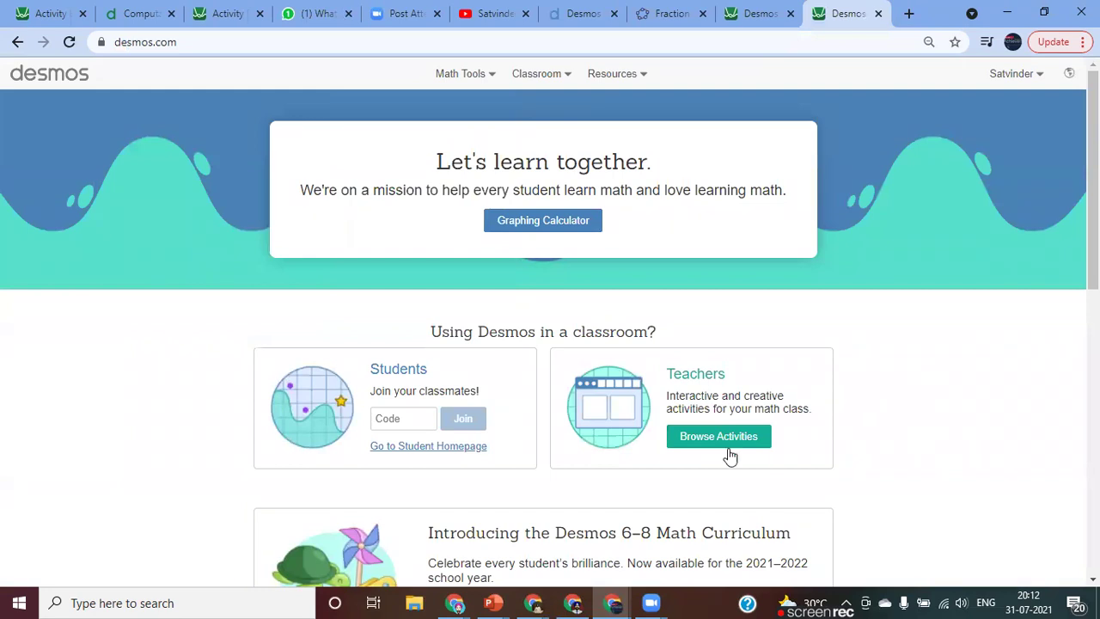
{"action": "left_click_drag", "start_coordinate": [668, 373], "coordinate": [753, 375]}
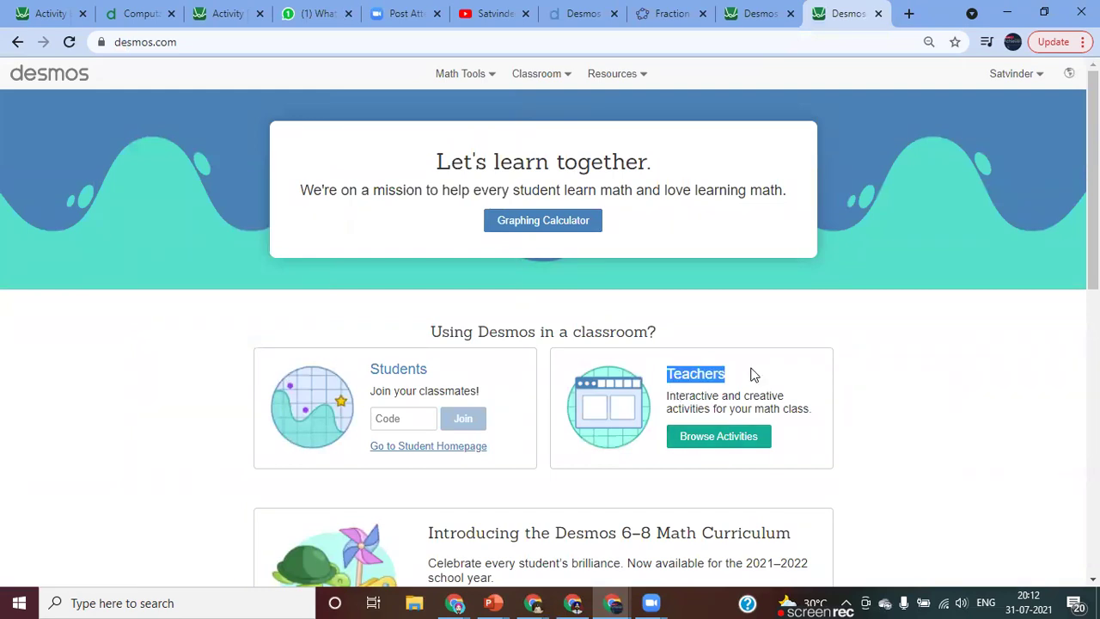
{"action": "left_click", "coordinate": [699, 450]}
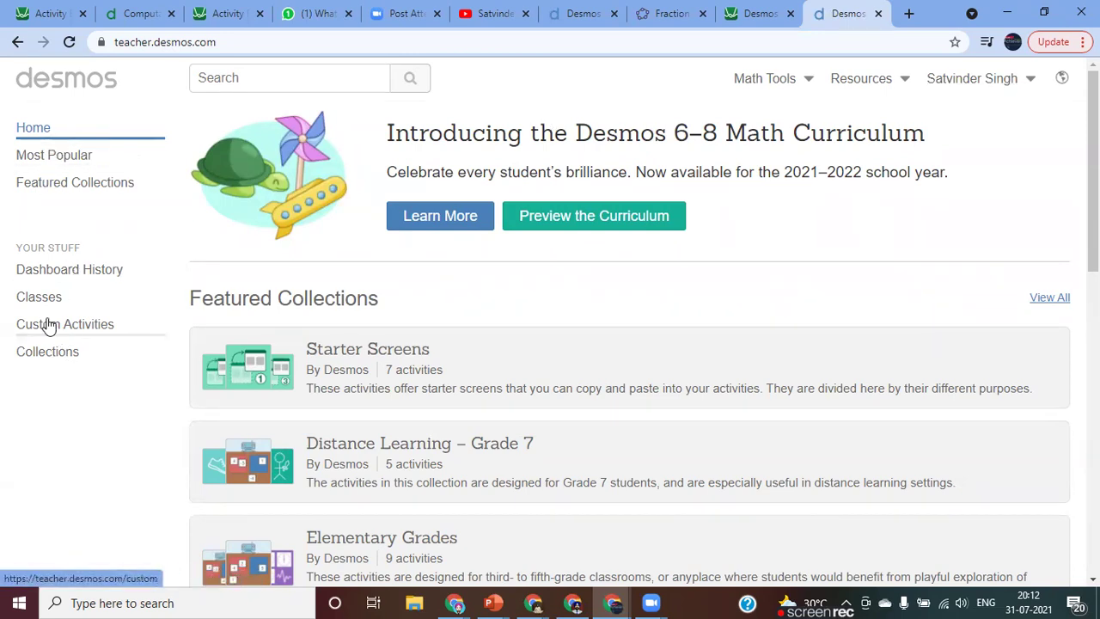
{"action": "left_click", "coordinate": [68, 339]}
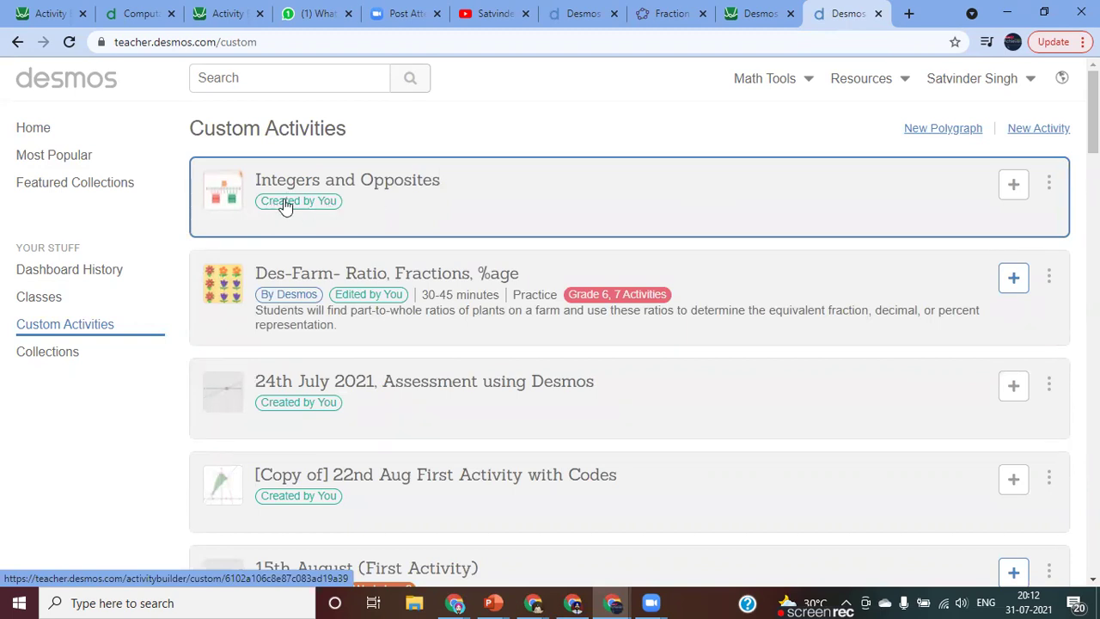
Step: Create a new link-shared activity titled "Assessment Part 2- 31st July"
{"action": "left_click", "coordinate": [1038, 131]}
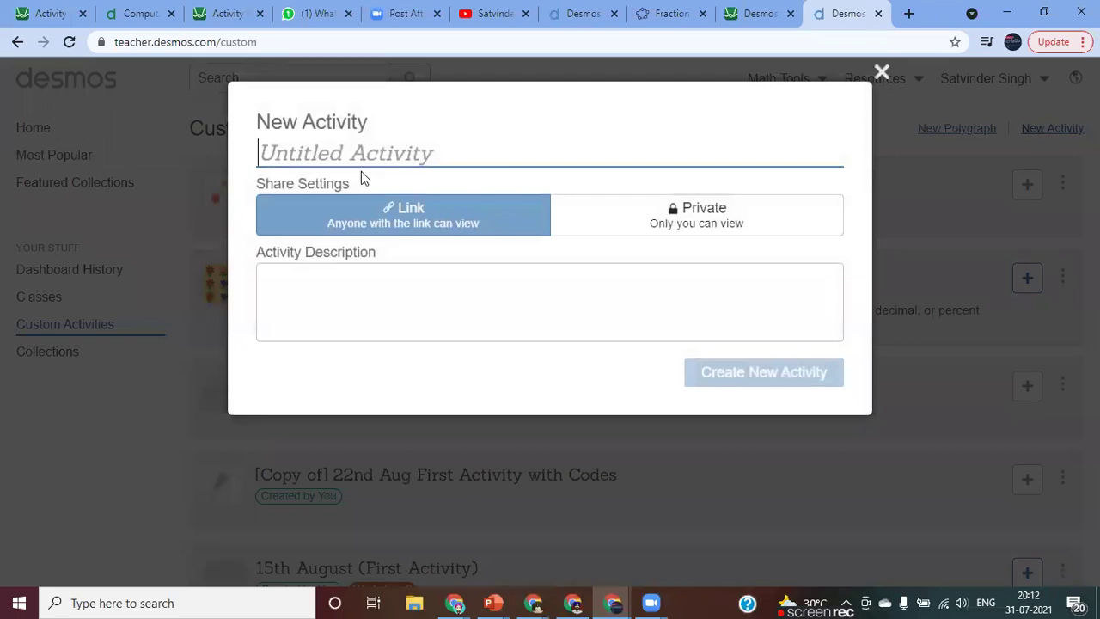
{"action": "type", "text": "Assessmentr Part"}
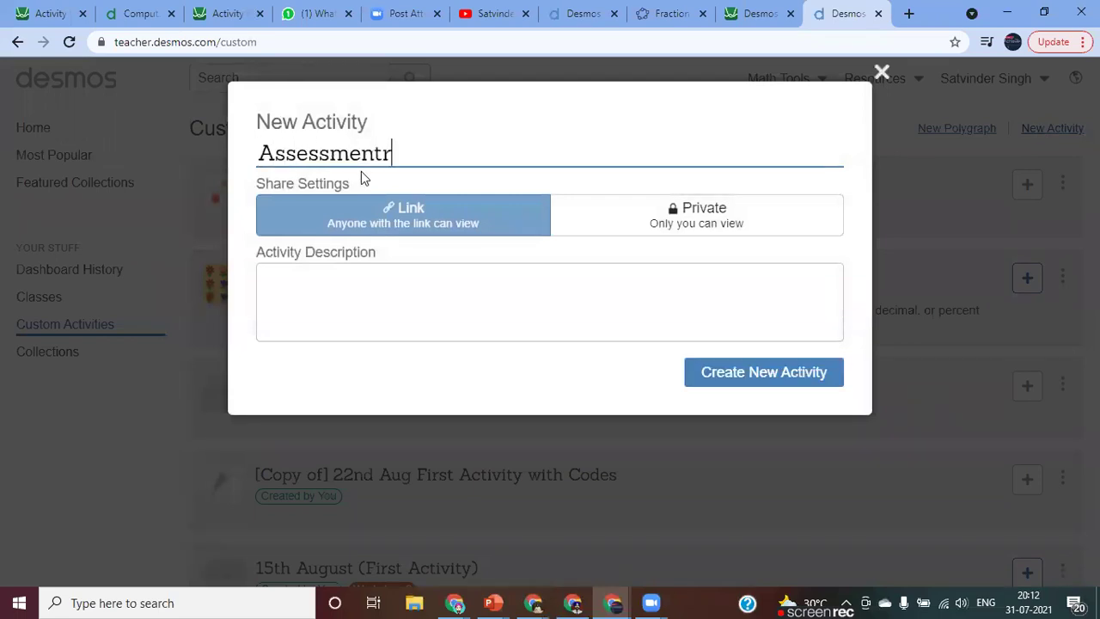
{"action": "key", "text": "BackSpace"}
{"action": "key", "text": "BackSpace"}
{"action": "key", "text": "BackSpace"}
{"action": "key", "text": "BackSpace"}
{"action": "key", "text": "BackSpace"}
{"action": "key", "text": "BackSpace"}
{"action": "type", "text": "Part 2 3"}
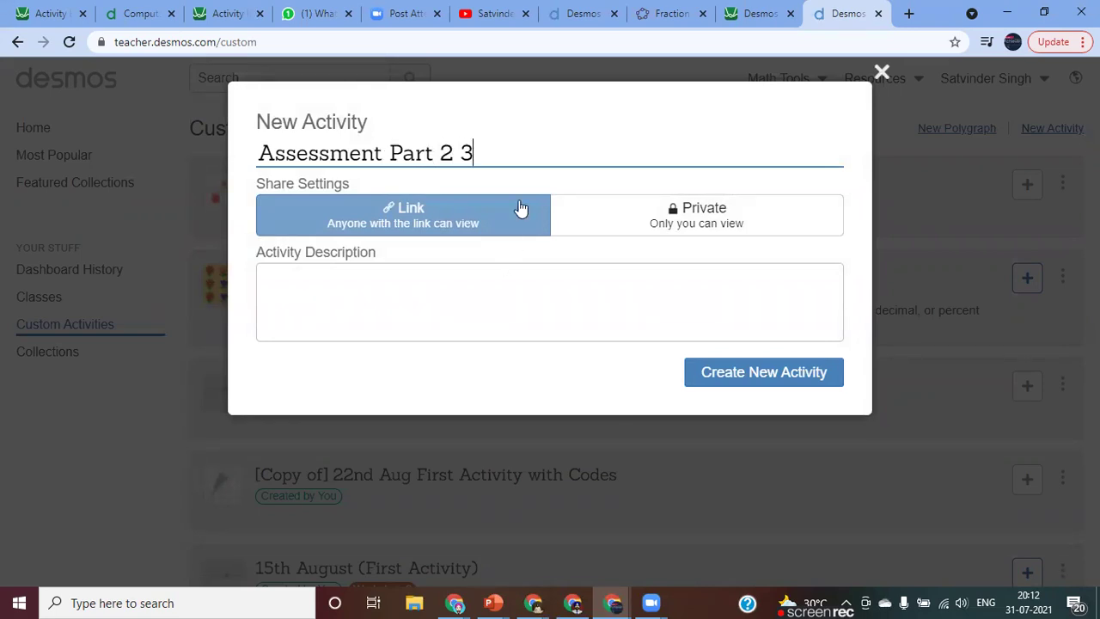
{"action": "type", "text": "1st July"}
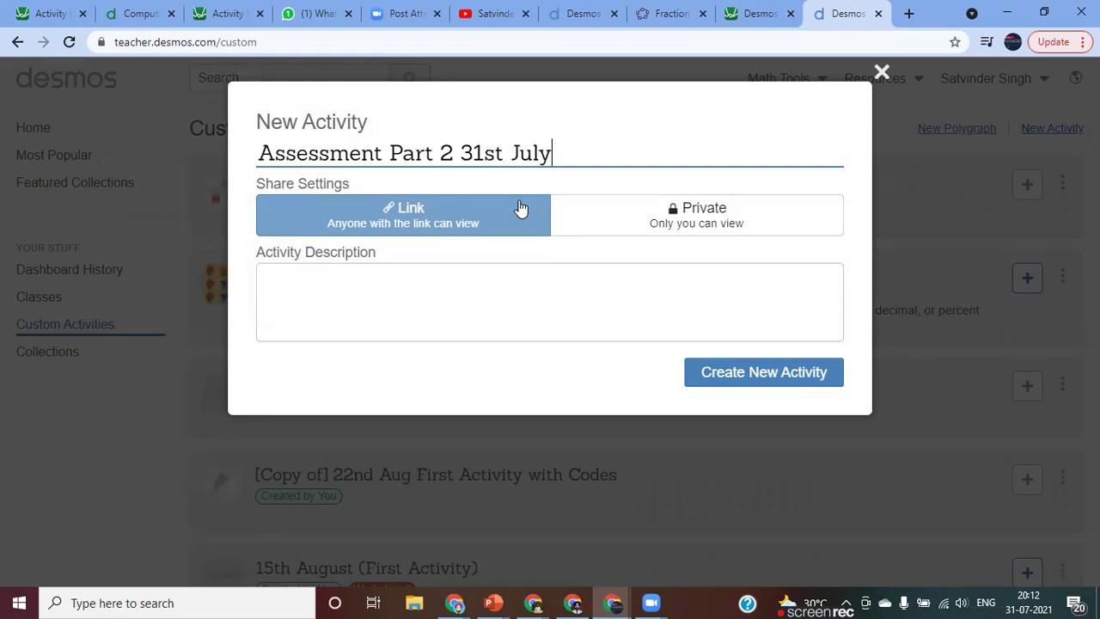
{"action": "left_click", "coordinate": [454, 153]}
{"action": "type", "text": "-"}
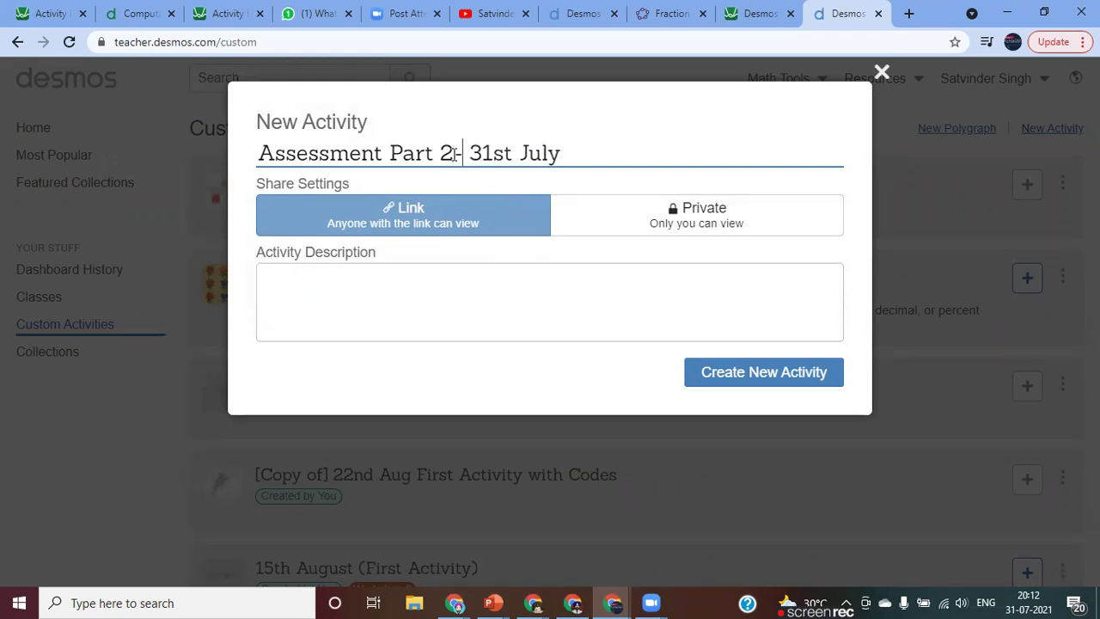
{"action": "left_click", "coordinate": [737, 383]}
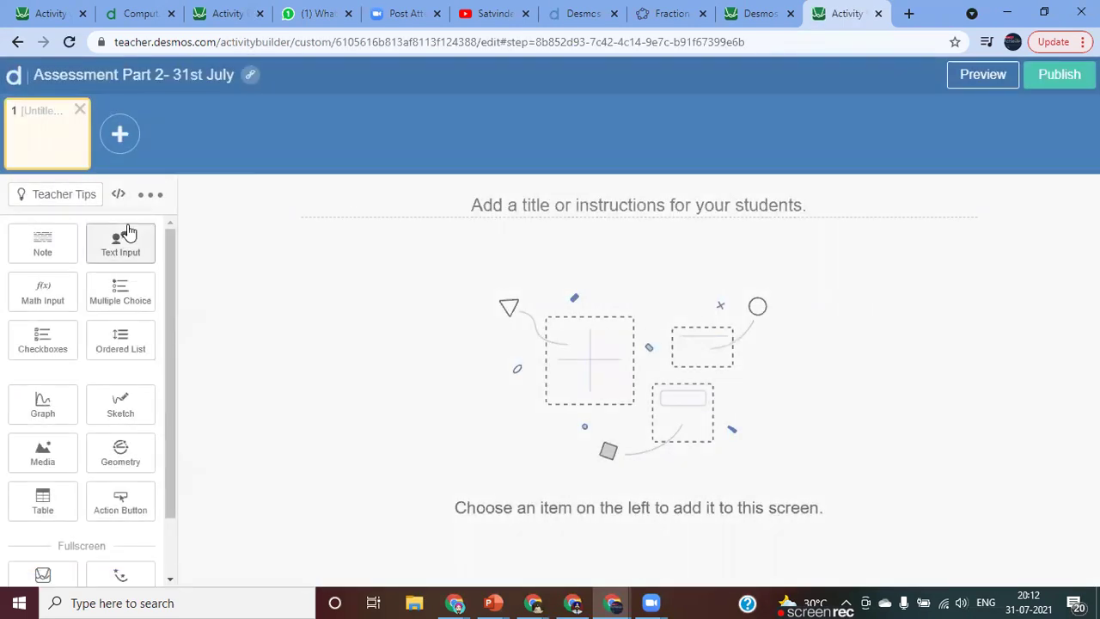
Step: Put the new activity's tab in its own browser window, minimise it, and return to the Integers and Opposites activity
{"action": "scroll", "coordinate": [108, 425], "scroll_direction": "down", "scroll_amount": 2}
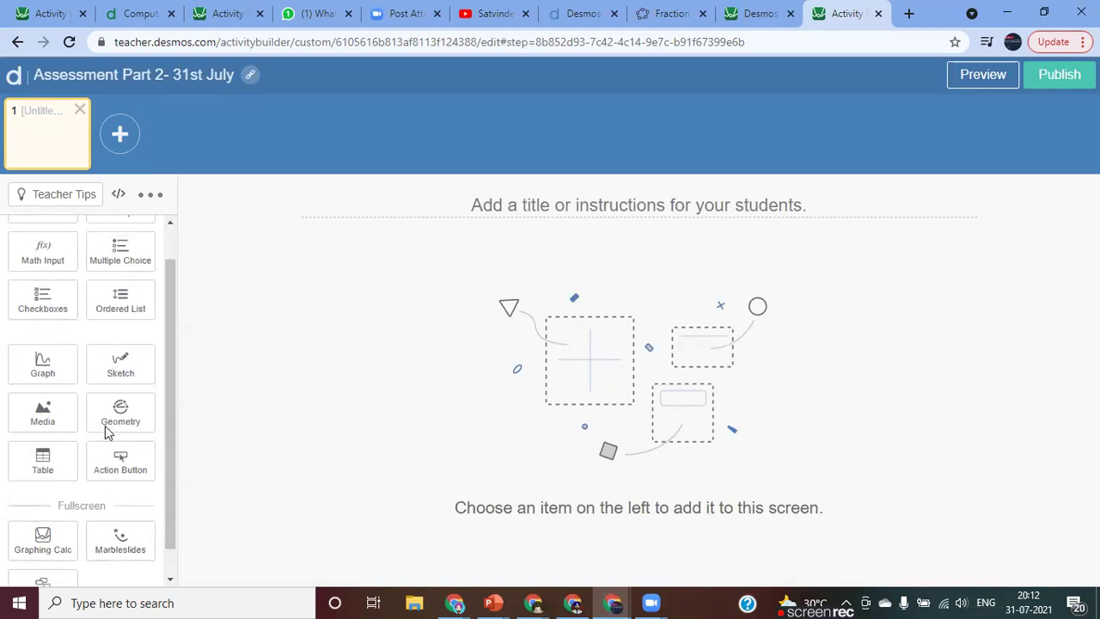
{"action": "scroll", "coordinate": [108, 432], "scroll_direction": "up", "scroll_amount": 2}
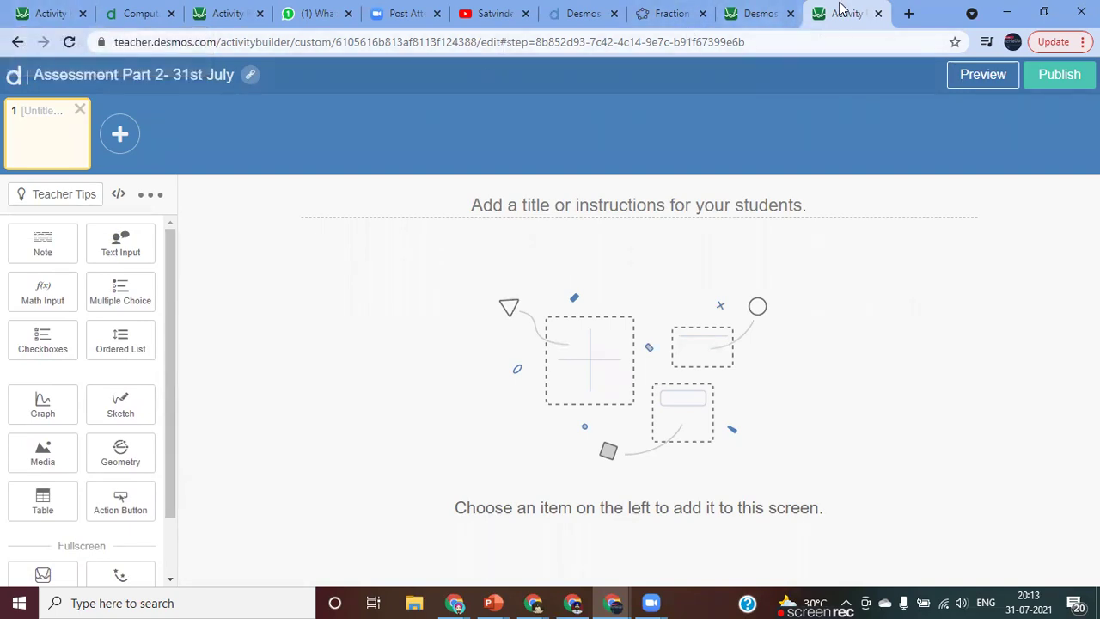
{"action": "left_click", "coordinate": [1007, 13]}
{"action": "left_click", "coordinate": [60, 23]}
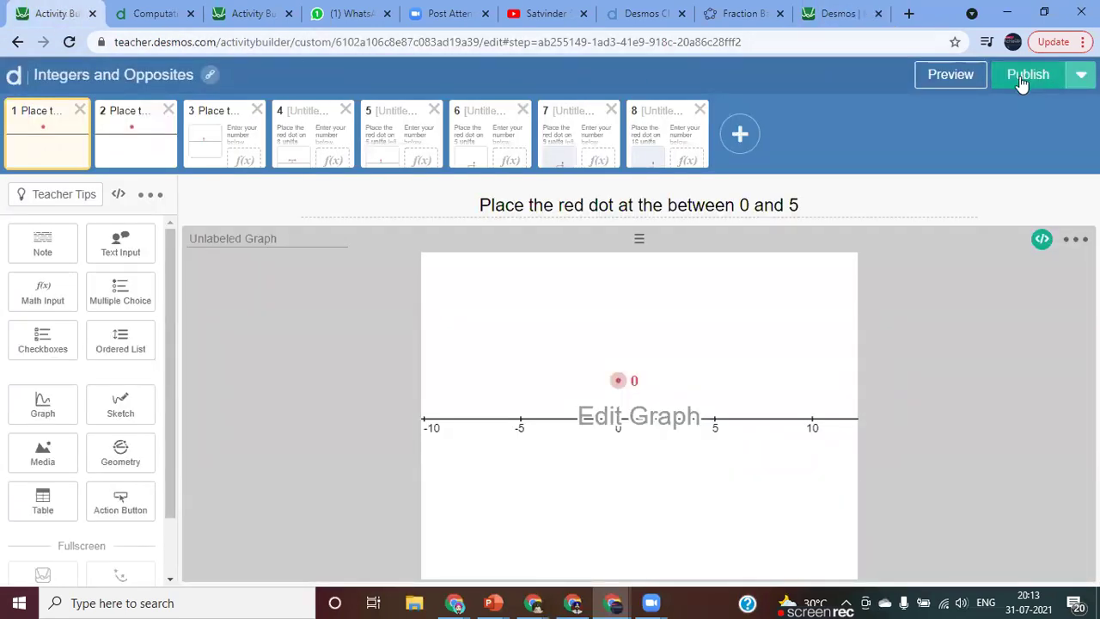
Step: Copy the Integers and Opposites editing address and open it in a new tab of the Assessment Part 2- 31st July window
{"action": "left_click", "coordinate": [762, 44]}
{"action": "key", "text": "ctrl+c"}
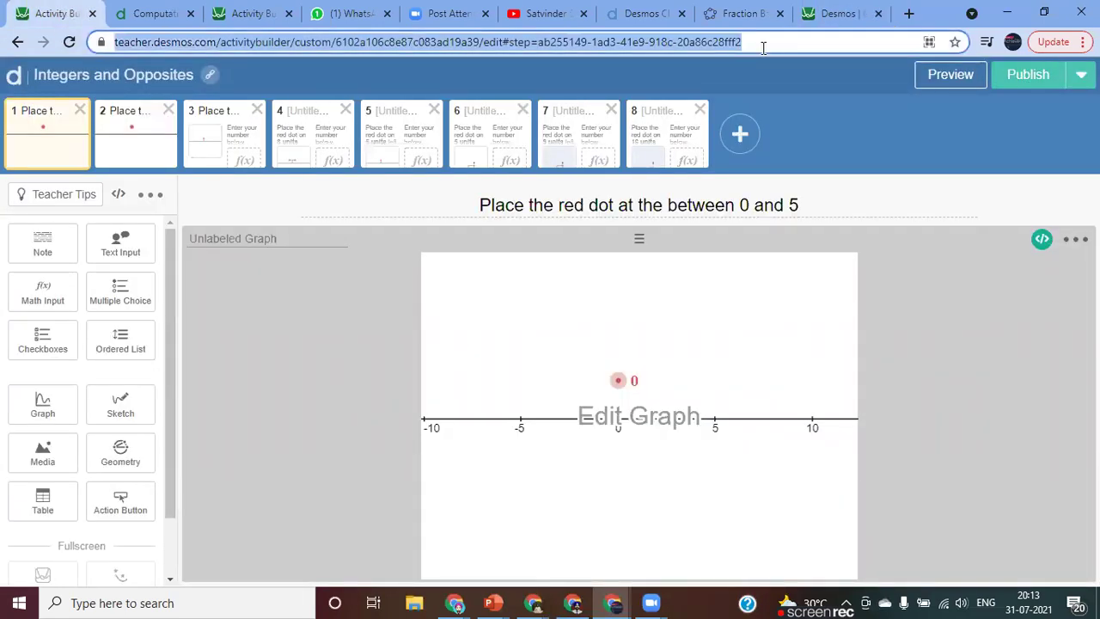
{"action": "left_click", "coordinate": [613, 602]}
{"action": "left_click", "coordinate": [889, 552]}
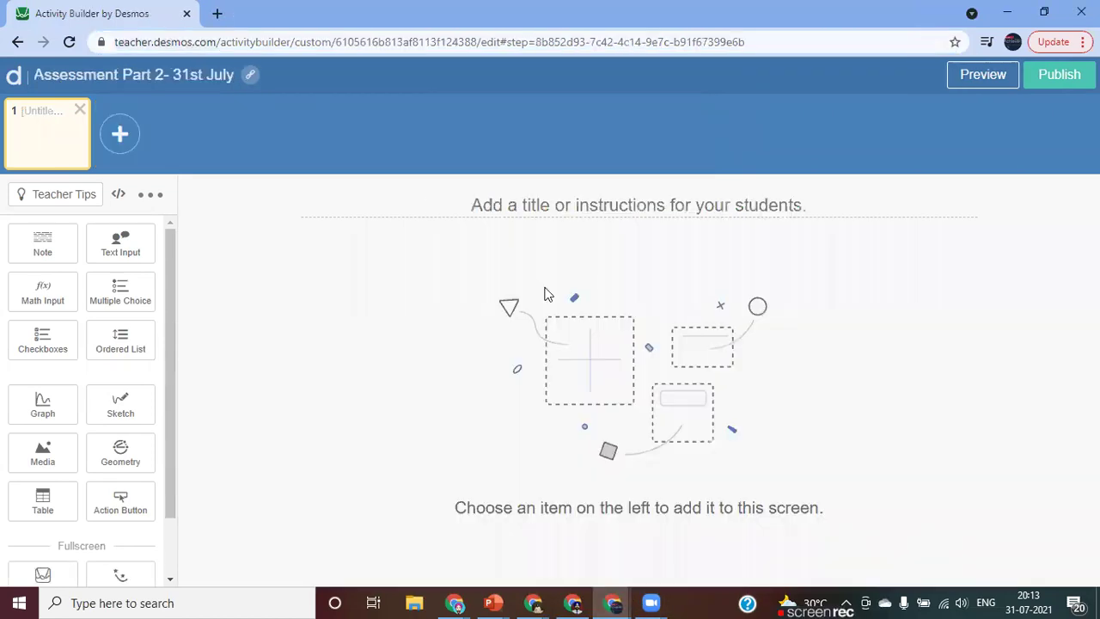
{"action": "left_click", "coordinate": [218, 14]}
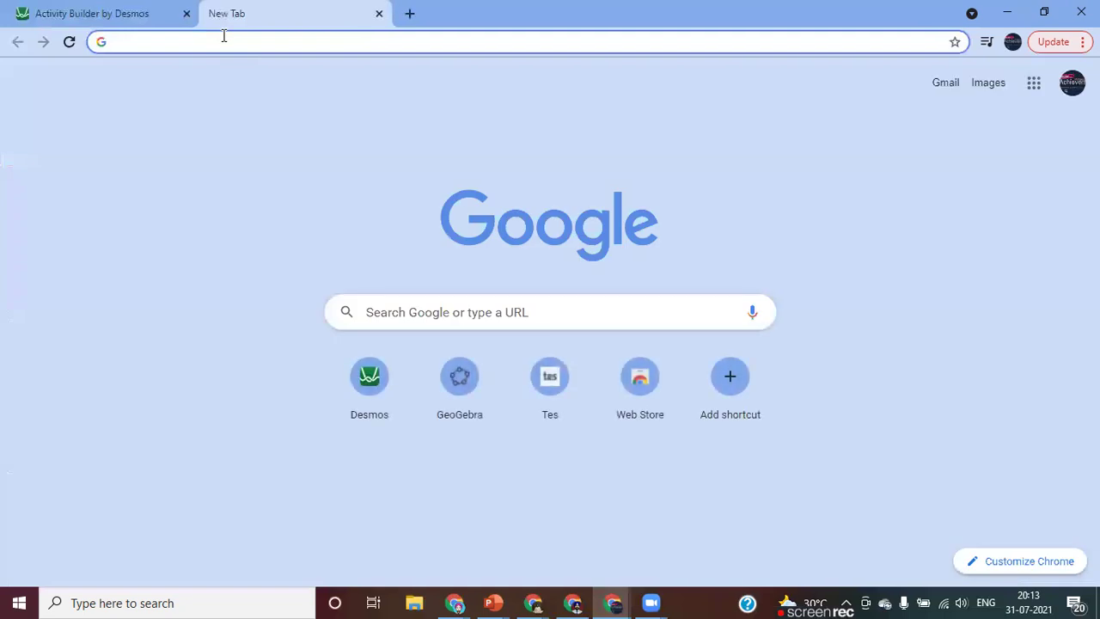
{"action": "key", "text": "ctrl+v"}
{"action": "key", "text": "Return"}
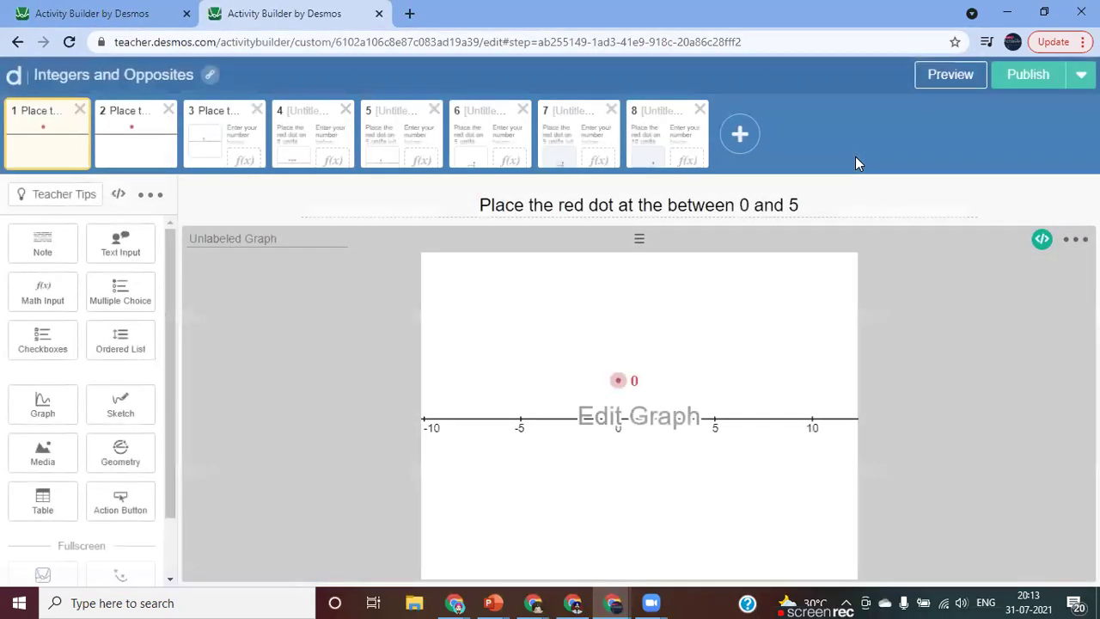
Step: Add a graph component to screen 1 of Assessment Part 2- 31st July, using Integers and Opposites as reference
{"action": "left_click", "coordinate": [94, 15]}
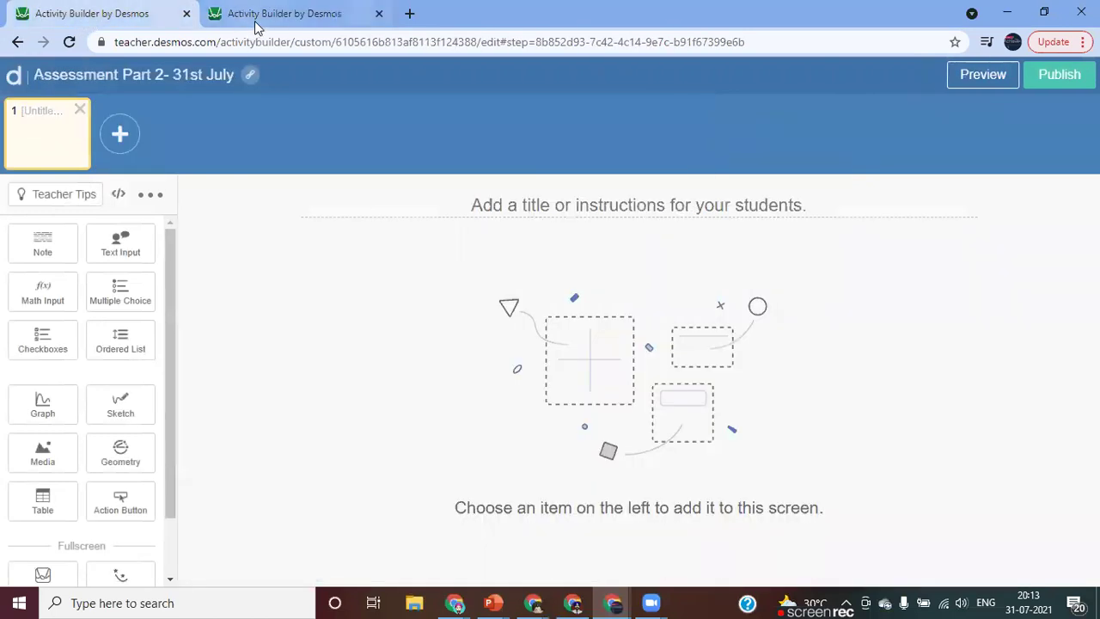
{"action": "left_click", "coordinate": [261, 21]}
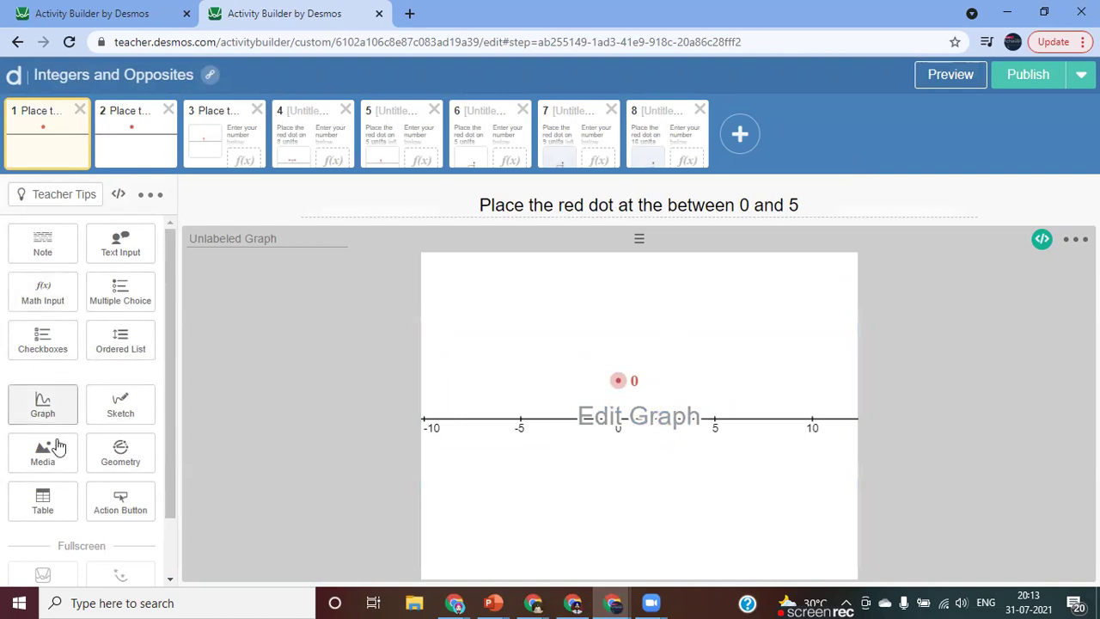
{"action": "left_click", "coordinate": [69, 17]}
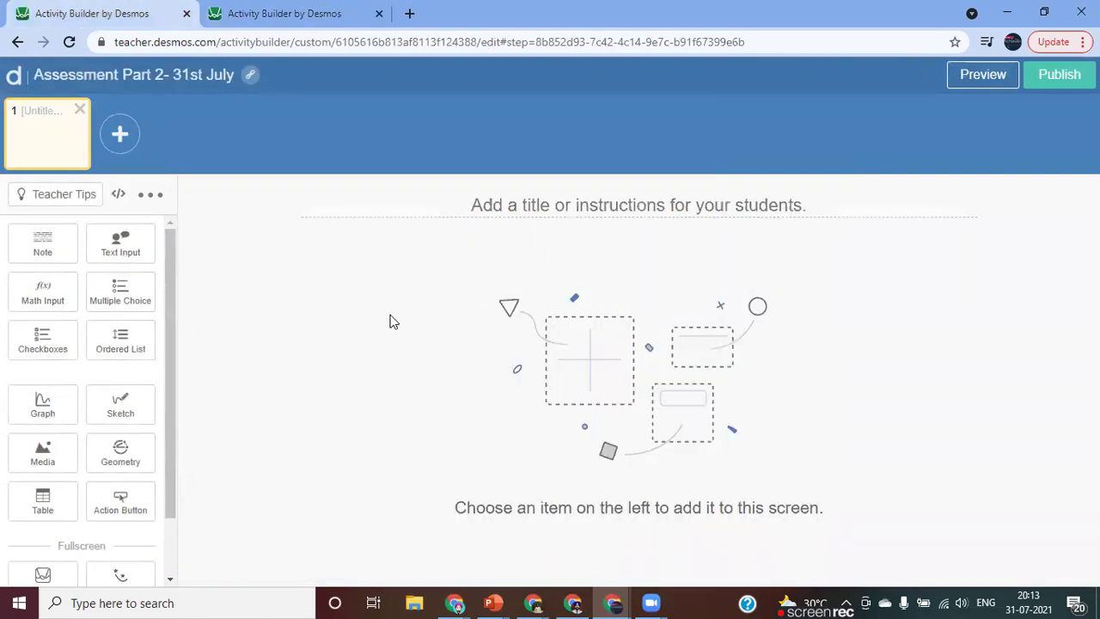
{"action": "left_click", "coordinate": [41, 416]}
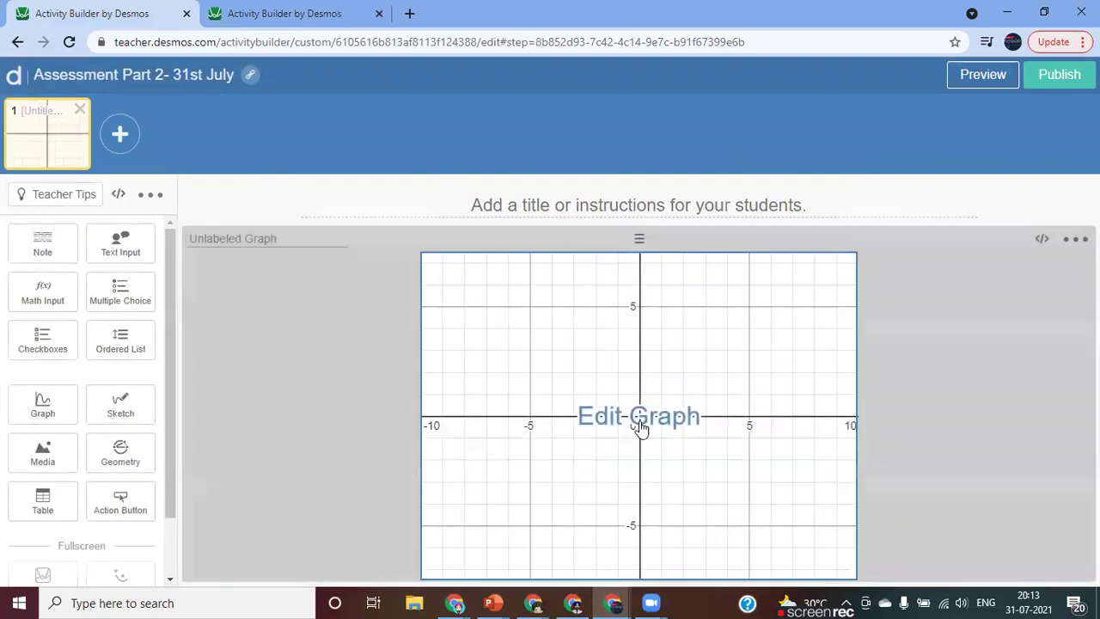
Step: Edit the new graph and plot the movable point (a,b) with sliders for both a and b
{"action": "left_click", "coordinate": [639, 420]}
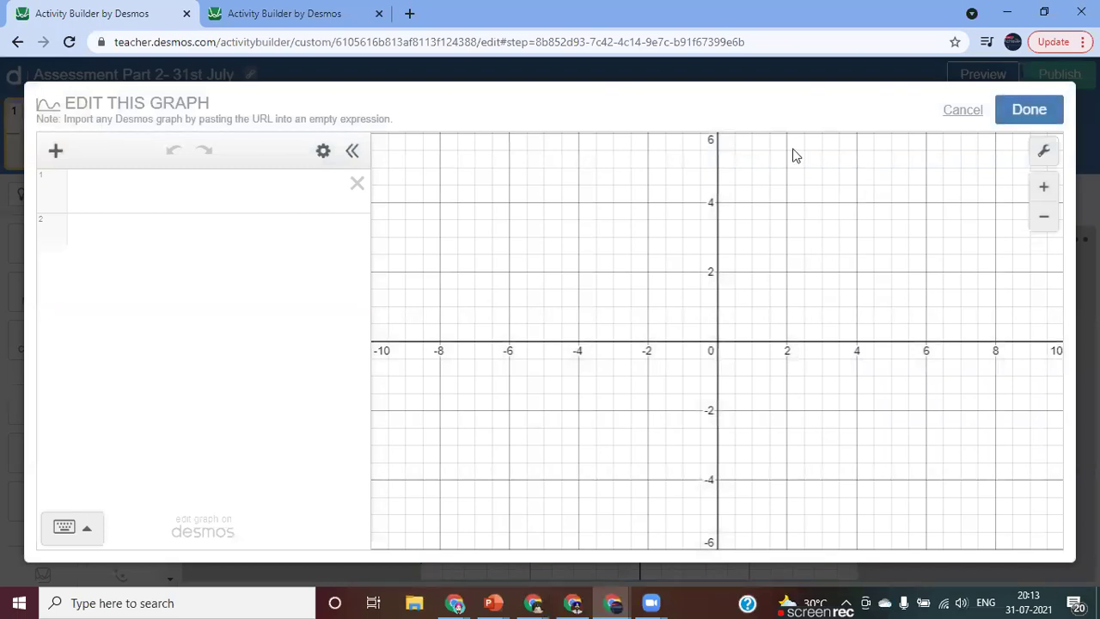
{"action": "left_click", "coordinate": [288, 26]}
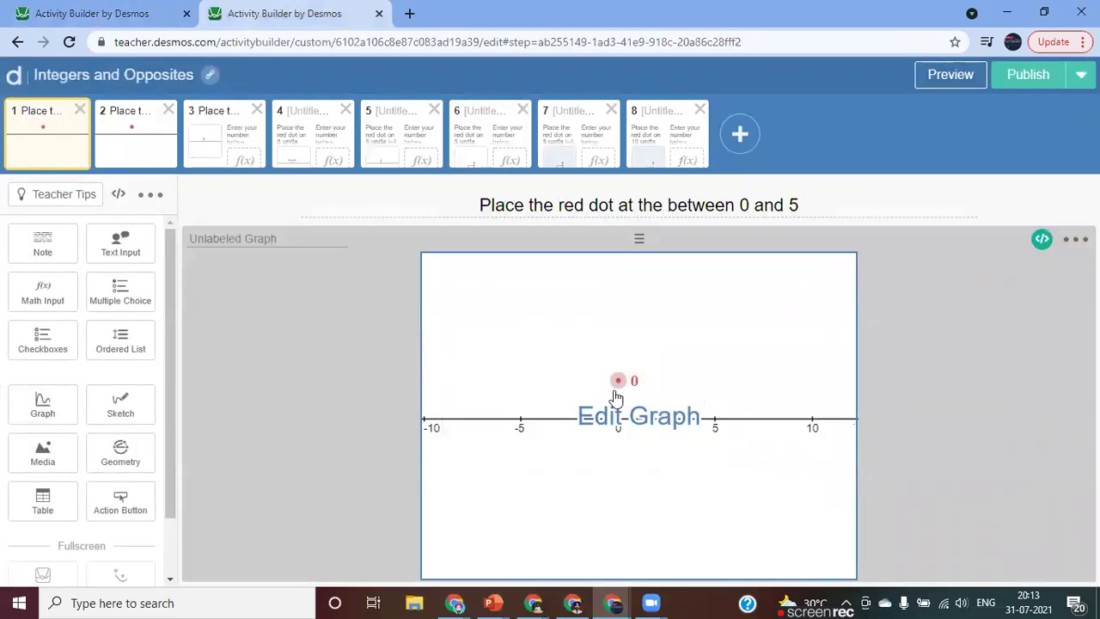
{"action": "left_click", "coordinate": [103, 26]}
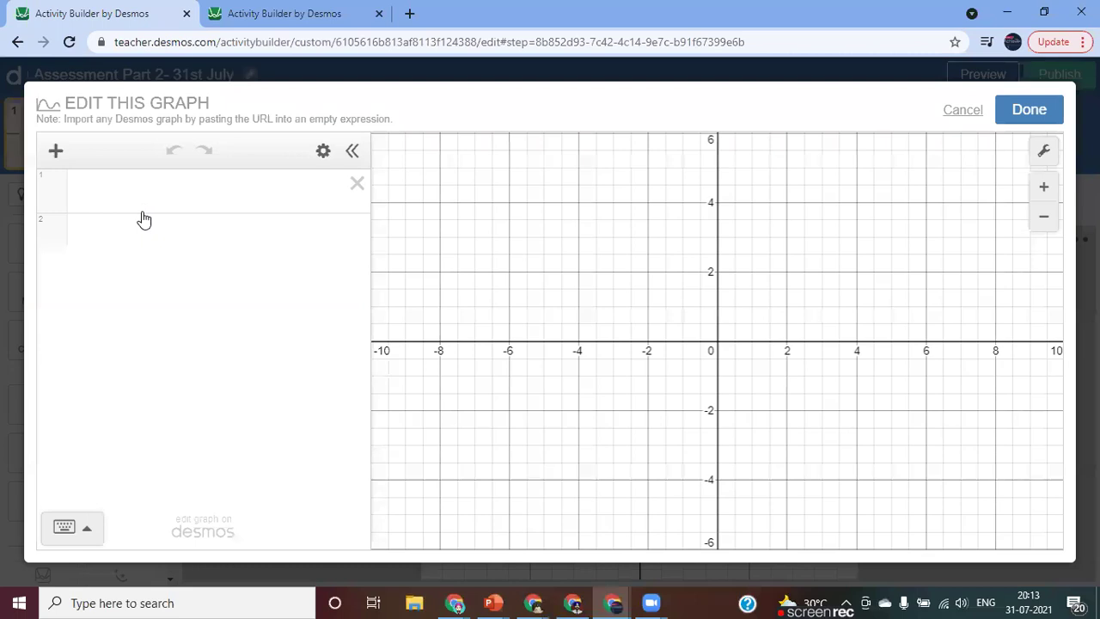
{"action": "left_click", "coordinate": [120, 200]}
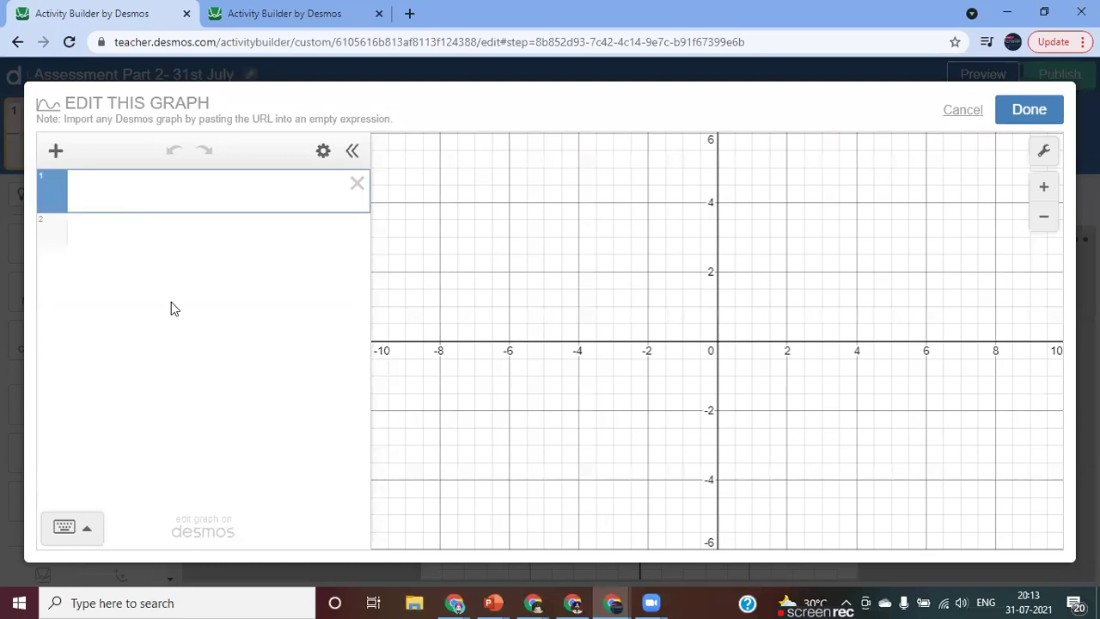
{"action": "type", "text": "()"}
{"action": "key", "text": "Left"}
{"action": "type", "text": "a,b"}
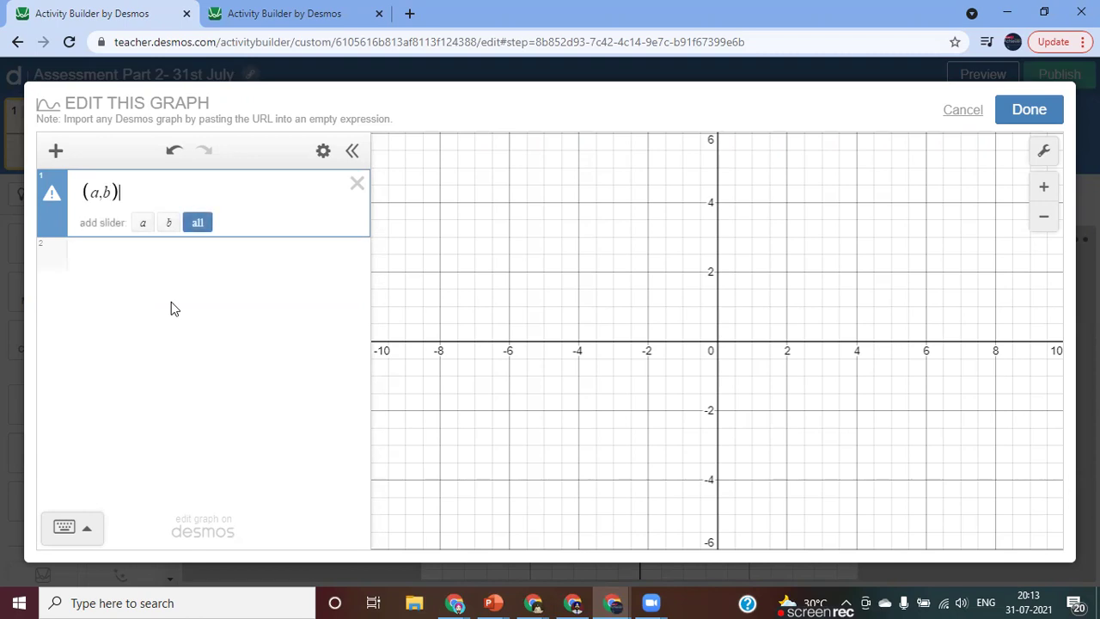
{"action": "key", "text": "Return"}
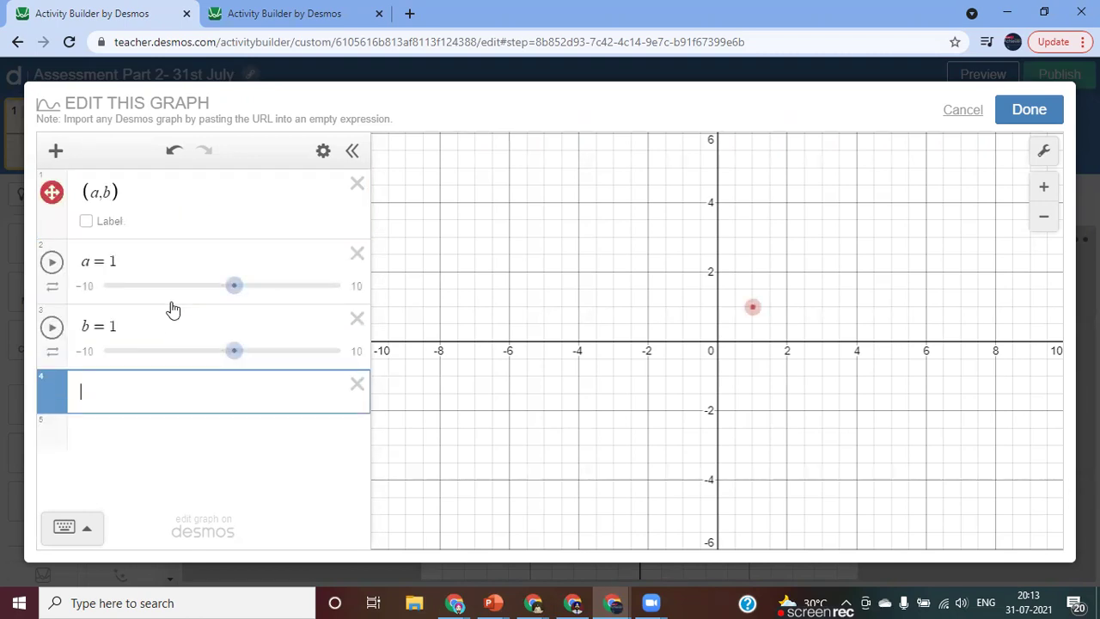
Step: Move the plotted point on the graph, and switch to the Integers and Opposites activity to compare its screen 1 graph
{"action": "left_click_drag", "start_coordinate": [764, 315], "coordinate": [739, 365]}
{"action": "left_click", "coordinate": [280, 14]}
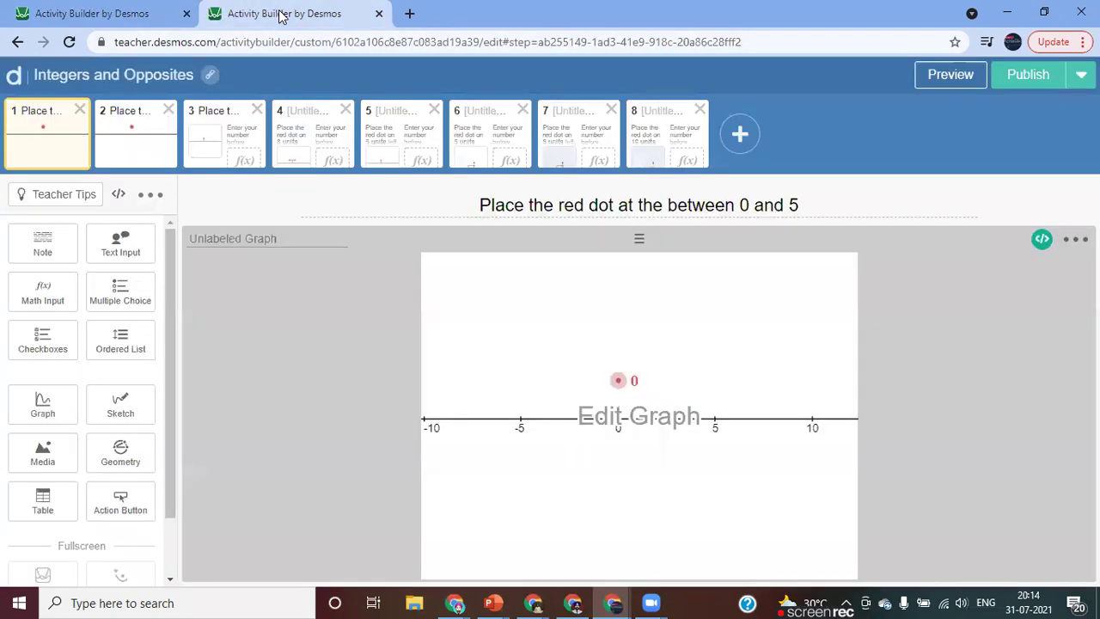
Step: Preview the Integers and Opposites reference graph and return to the Assessment Part 2- 31st July graph
{"action": "left_click", "coordinate": [950, 75]}
{"action": "left_click_drag", "start_coordinate": [525, 318], "coordinate": [606, 373]}
{"action": "left_click", "coordinate": [104, 15]}
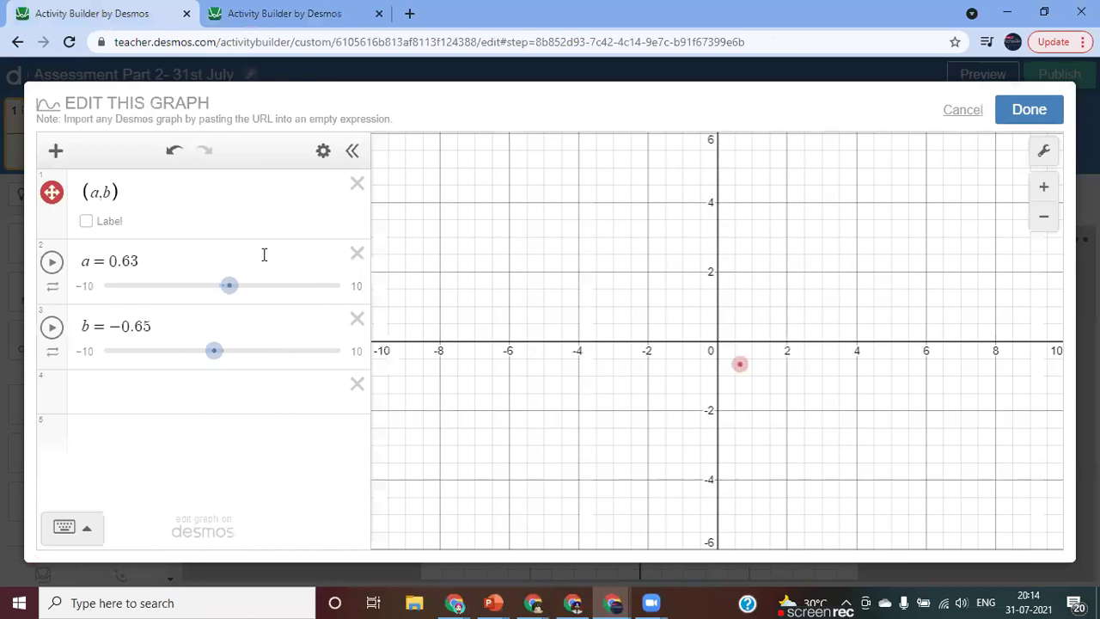
Step: Change the plotted point's coordinates to (a,2) so its height is fixed
{"action": "left_click", "coordinate": [113, 193]}
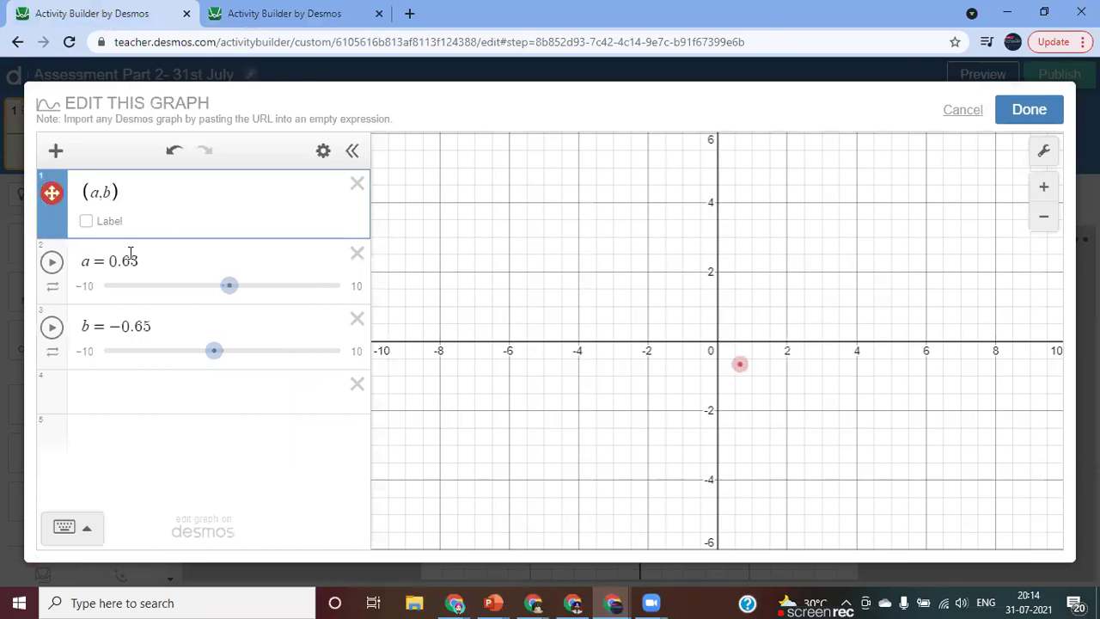
{"action": "key", "text": "BackSpace"}
{"action": "key", "text": "BackSpace"}
{"action": "type", "text": ",3"}
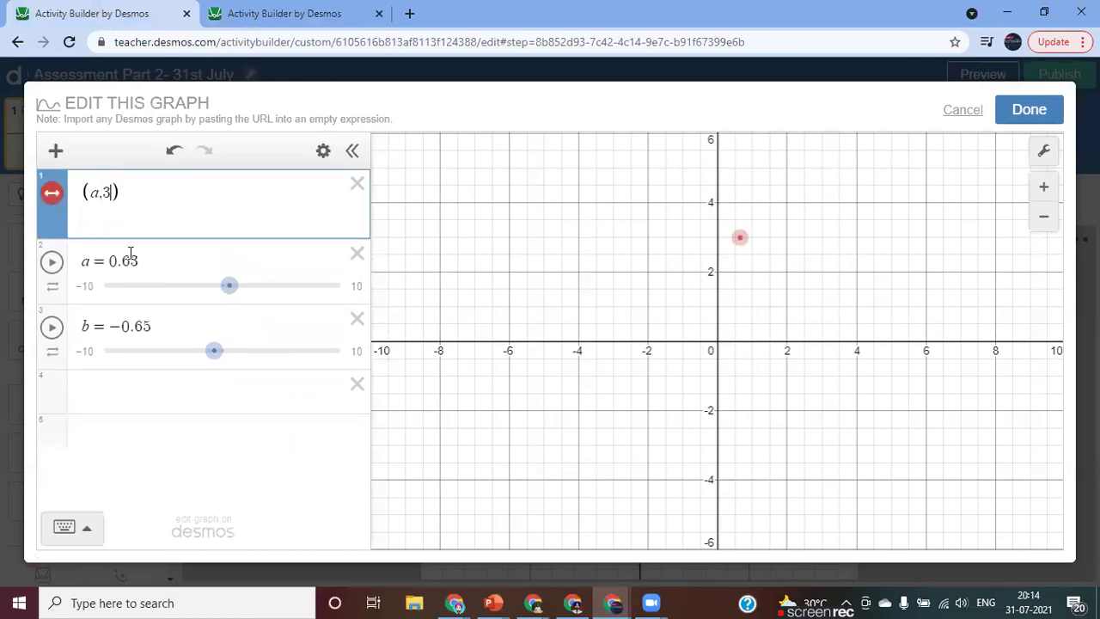
{"action": "key", "text": "BackSpace"}
{"action": "type", "text": "2"}
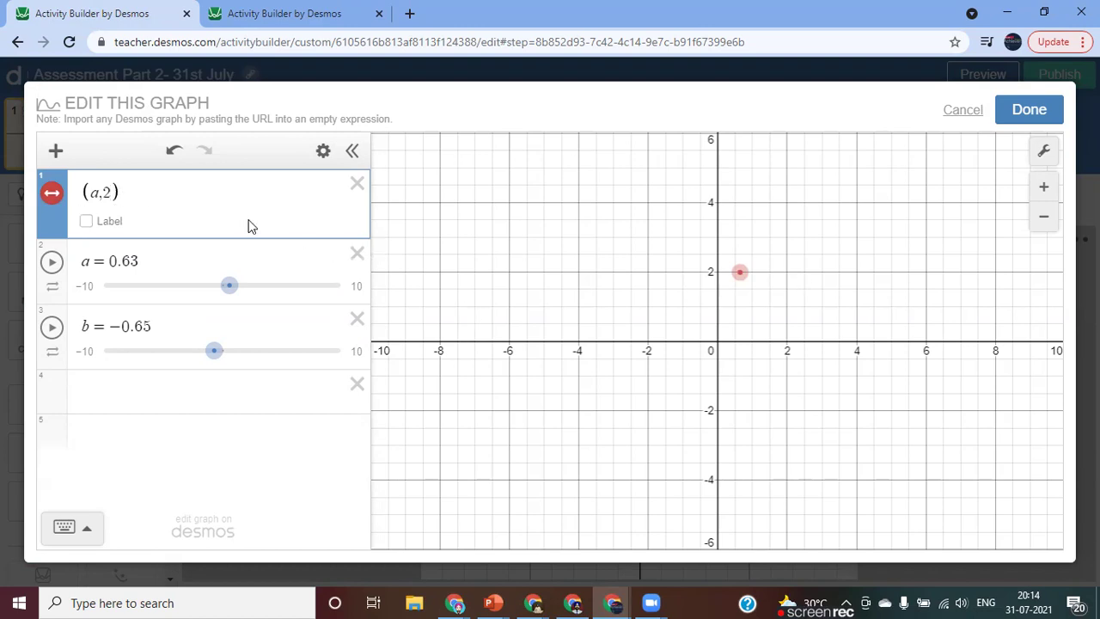
Step: Delete the unused b slider and move the point horizontally to about a = -2.86
{"action": "left_click", "coordinate": [356, 319]}
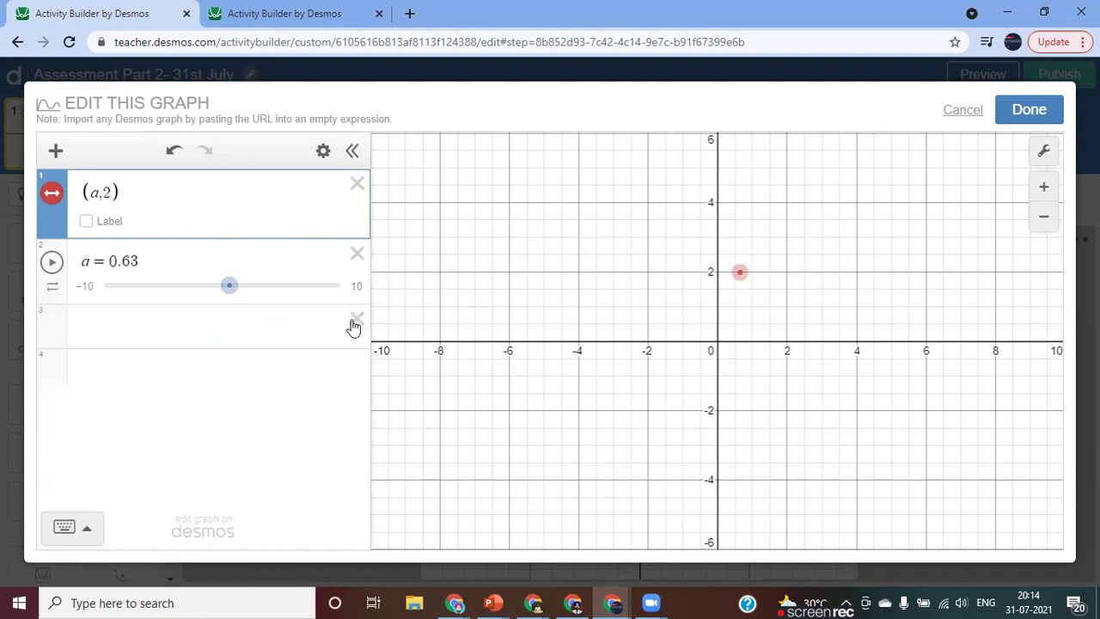
{"action": "left_click_drag", "start_coordinate": [750, 275], "coordinate": [567, 283]}
{"action": "left_click_drag", "start_coordinate": [698, 306], "coordinate": [625, 342]}
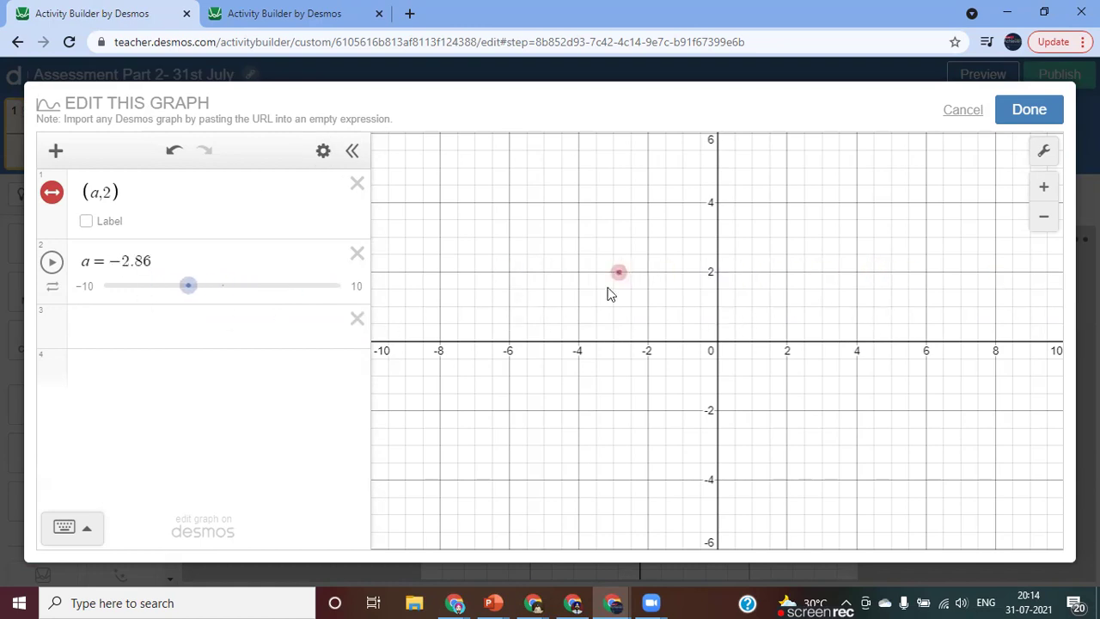
Step: Change the colour of the point (a,2) to black in its point settings
{"action": "left_click", "coordinate": [322, 151]}
{"action": "left_click", "coordinate": [328, 155]}
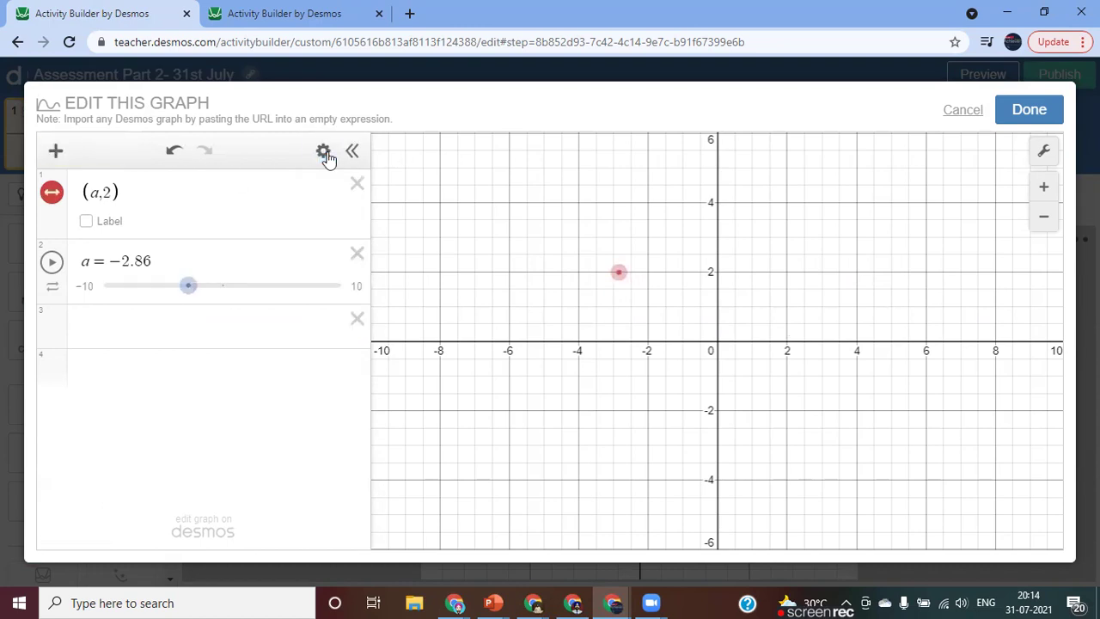
{"action": "left_click", "coordinate": [320, 162]}
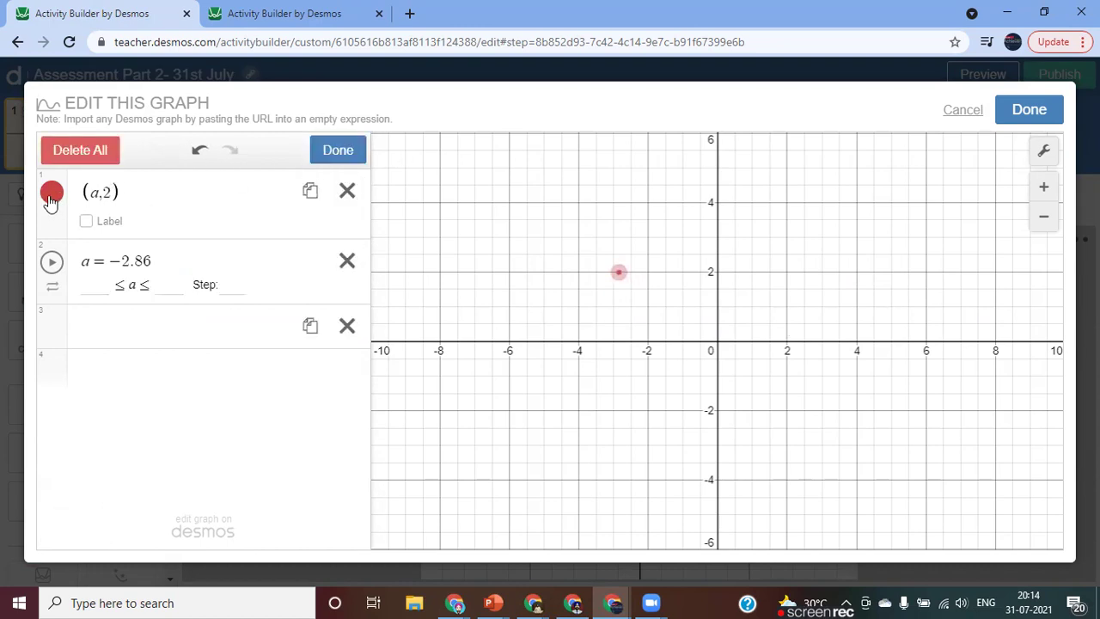
{"action": "left_click", "coordinate": [52, 194]}
{"action": "left_click", "coordinate": [173, 251]}
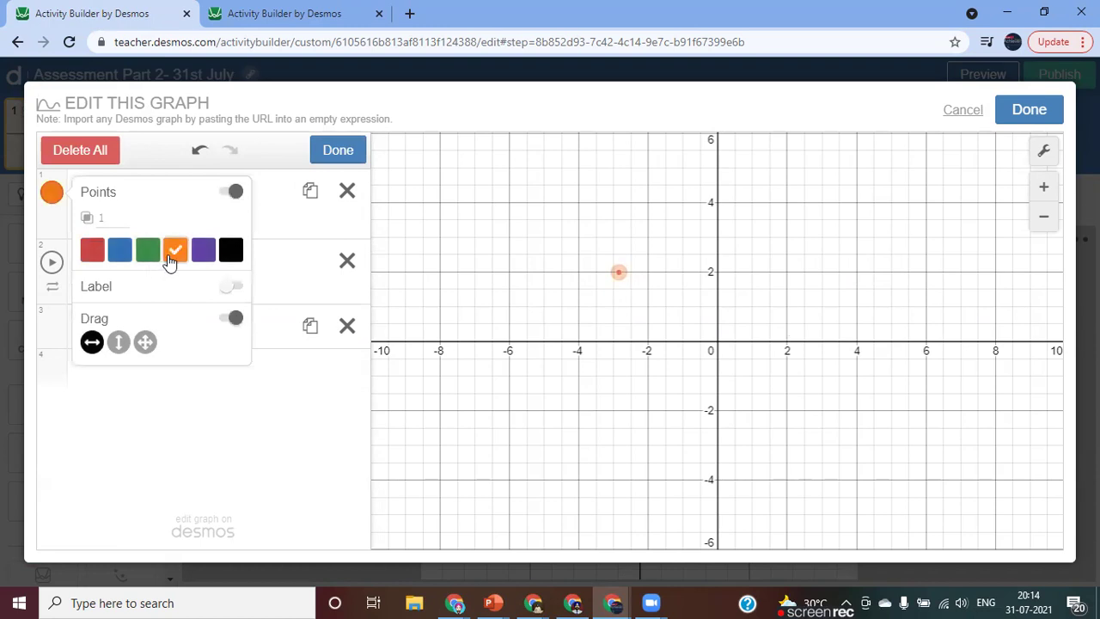
{"action": "left_click", "coordinate": [231, 256]}
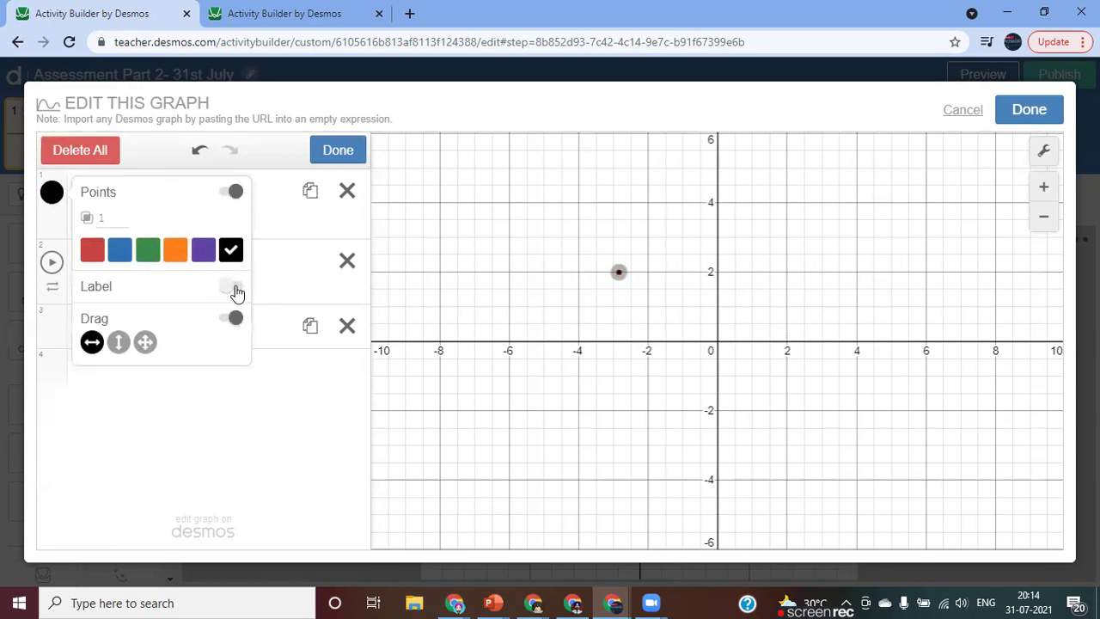
Step: Show the point's coordinate label at size 1 and position it below the point
{"action": "left_click", "coordinate": [233, 287]}
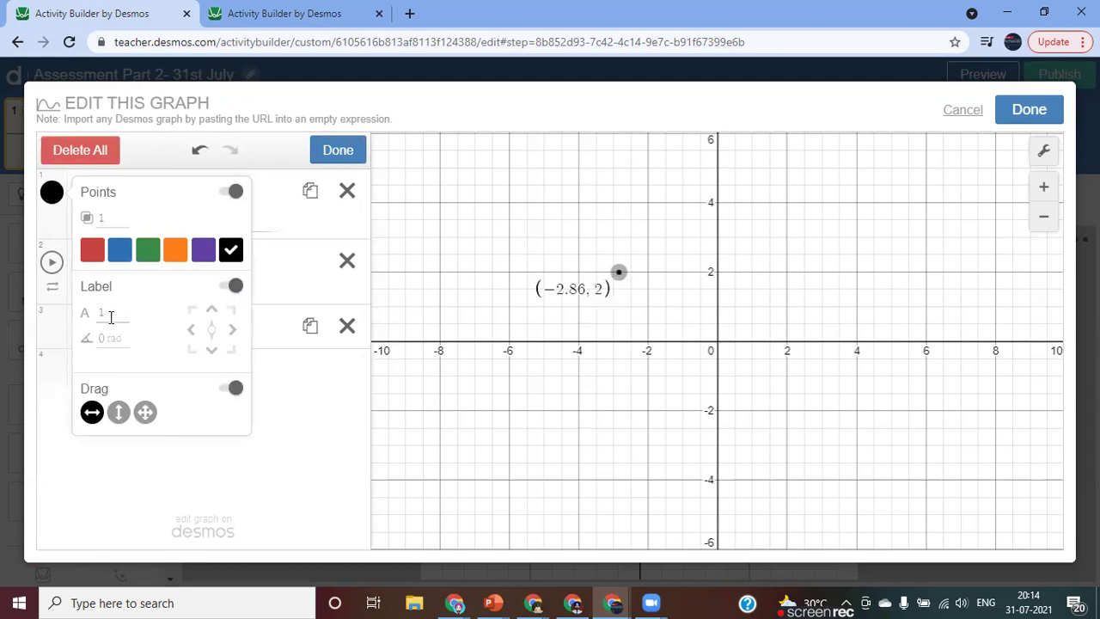
{"action": "type", "text": "2"}
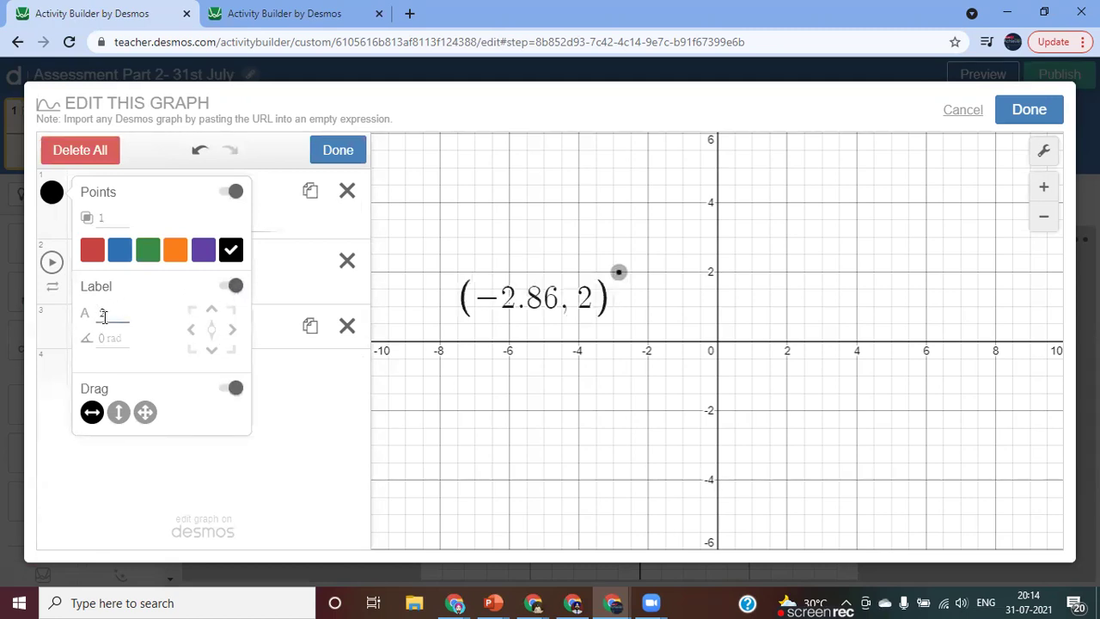
{"action": "key", "text": "BackSpace"}
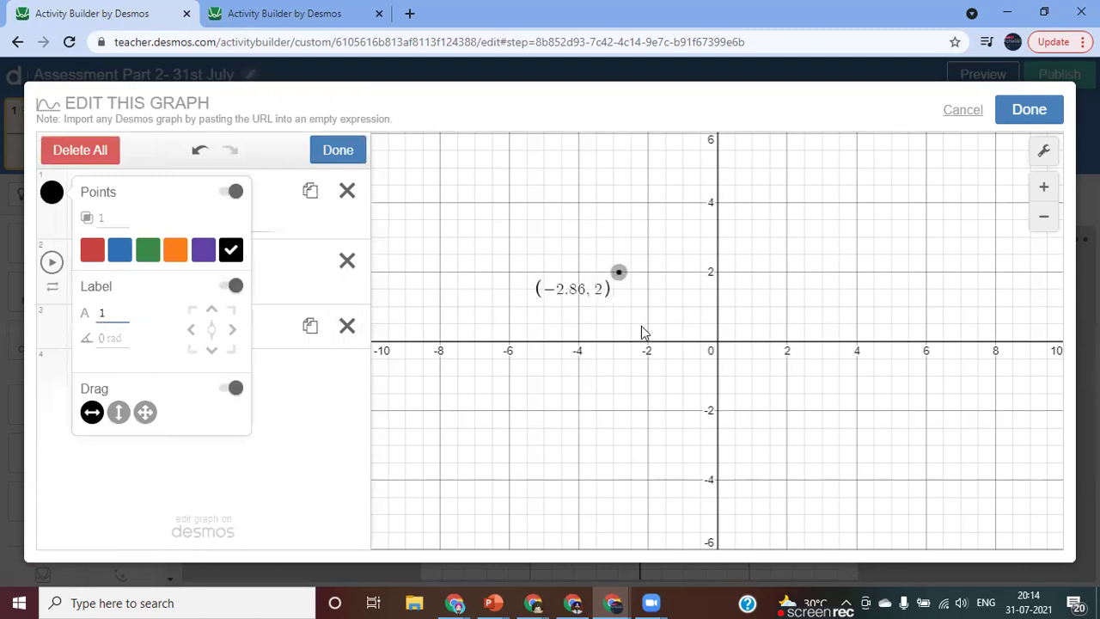
{"action": "left_click", "coordinate": [233, 333]}
{"action": "left_click", "coordinate": [192, 332]}
{"action": "left_click", "coordinate": [192, 331]}
{"action": "left_click", "coordinate": [213, 313]}
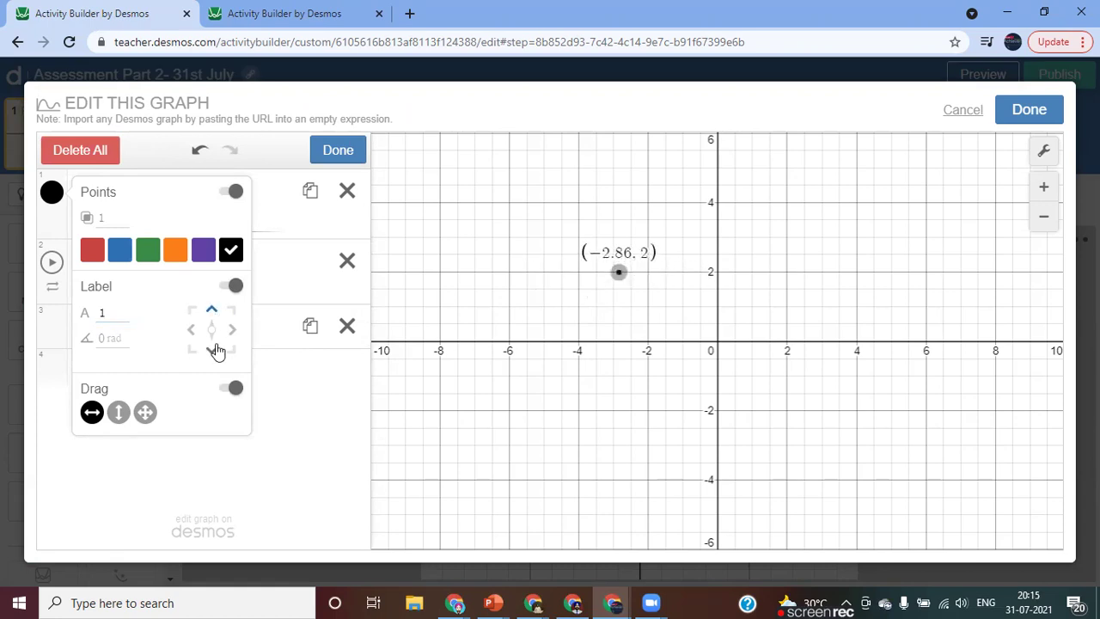
{"action": "left_click", "coordinate": [214, 353]}
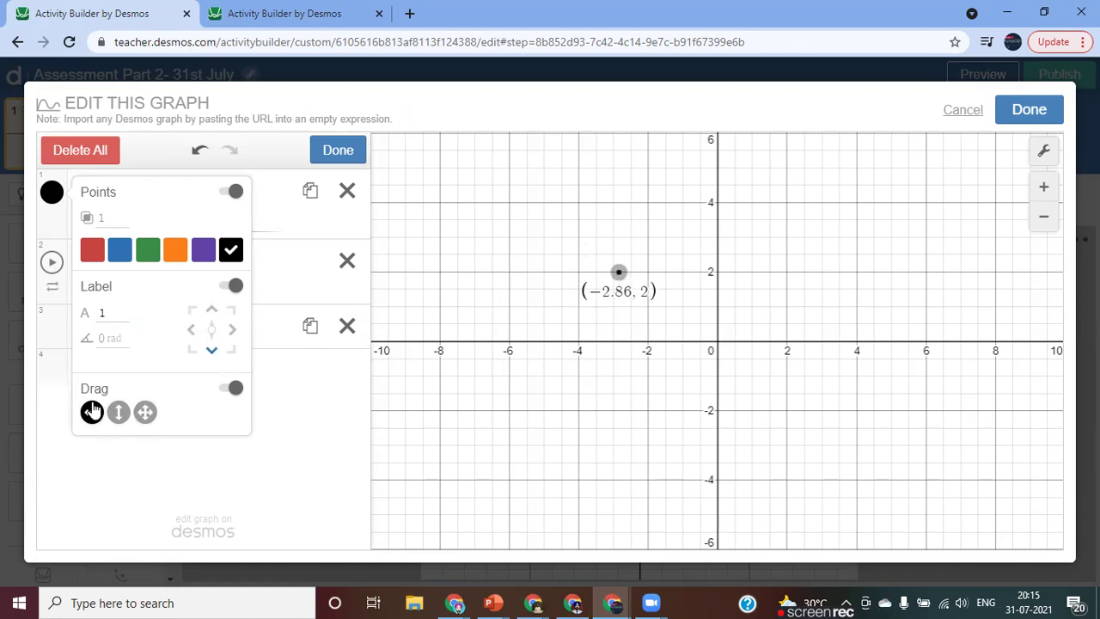
Step: Turn the point's dragging off and back on, and finish editing its settings
{"action": "left_click", "coordinate": [223, 391]}
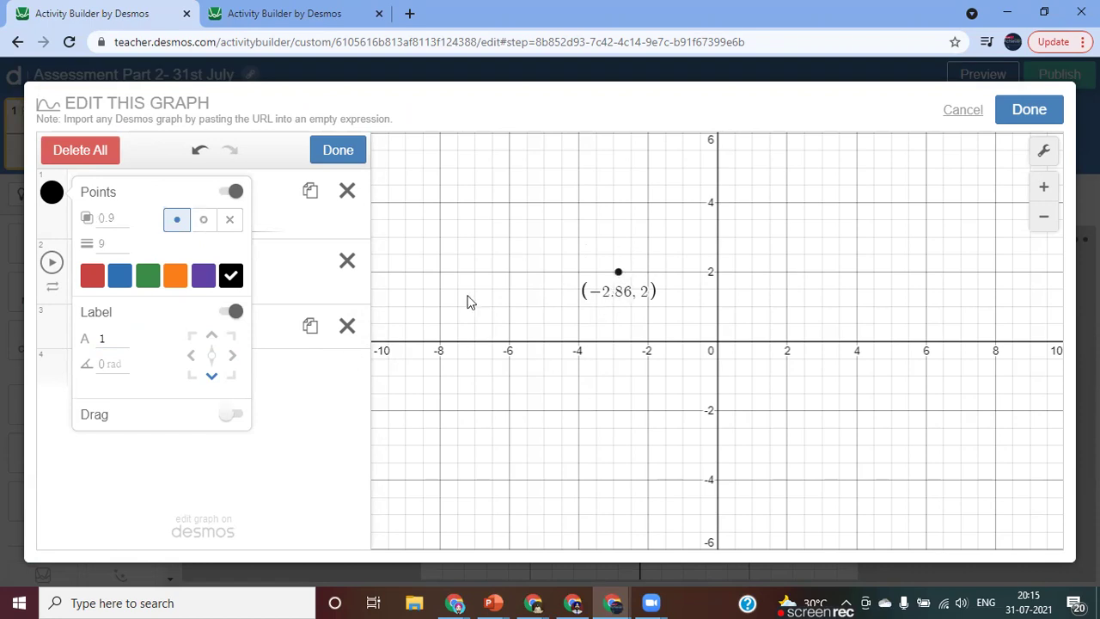
{"action": "left_click", "coordinate": [232, 415]}
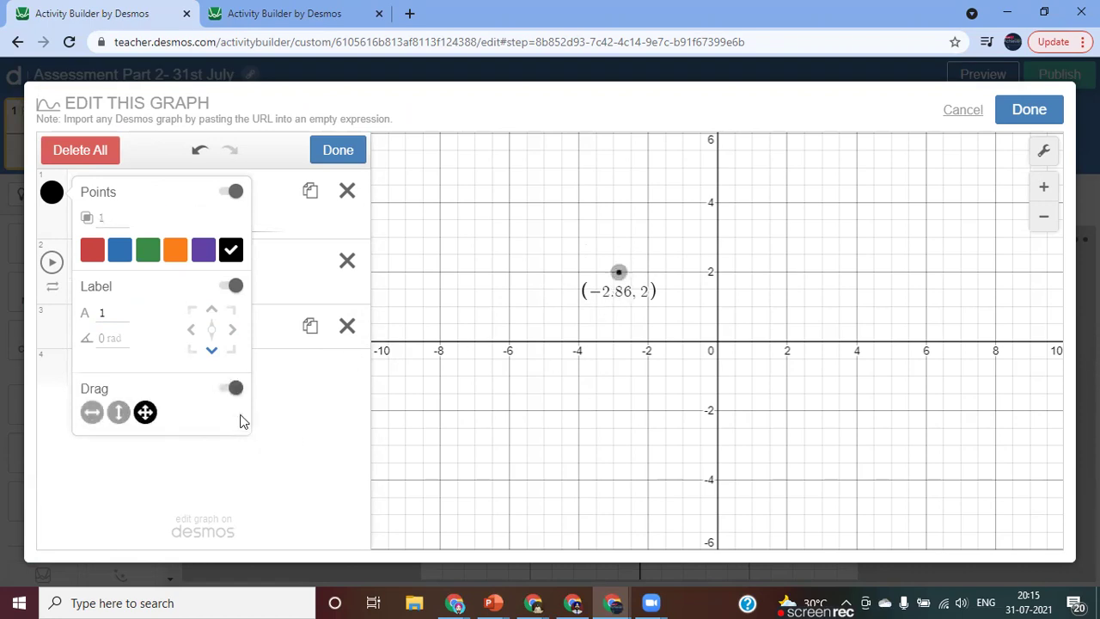
{"action": "left_click", "coordinate": [336, 165]}
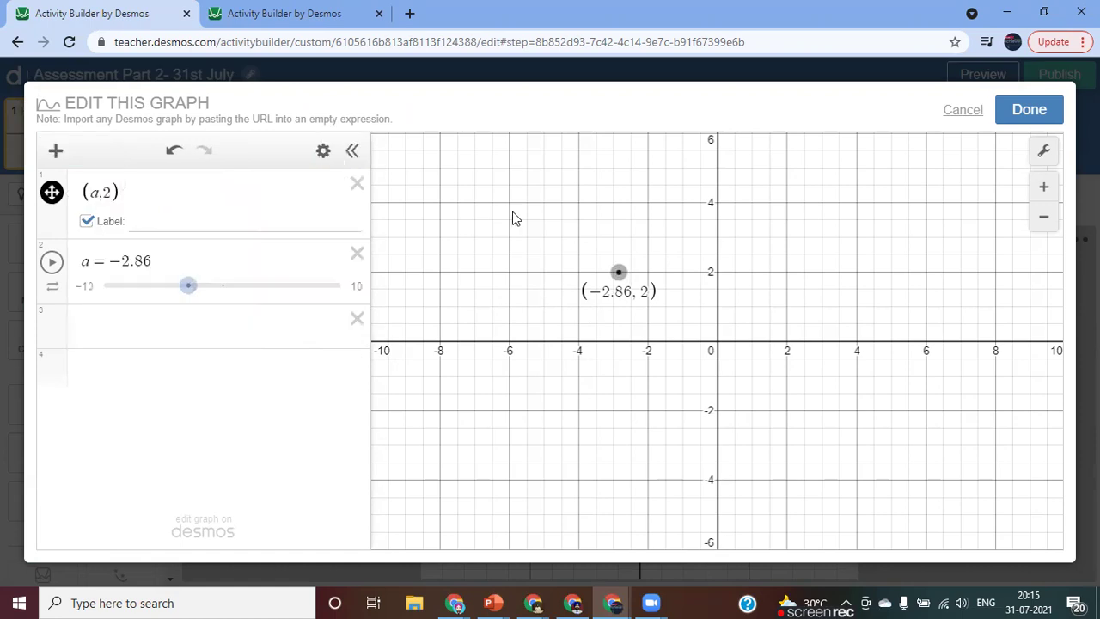
Step: Turn the graph into a number line by hiding the y-axis and grid and showing axis arrows
{"action": "left_click", "coordinate": [1045, 154]}
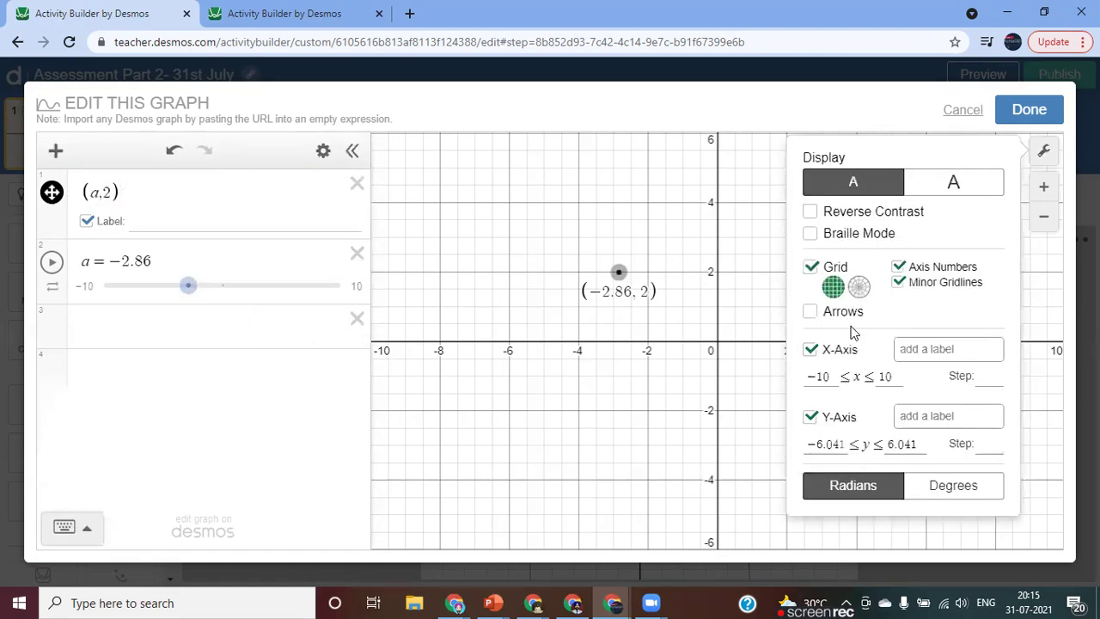
{"action": "left_click", "coordinate": [810, 418]}
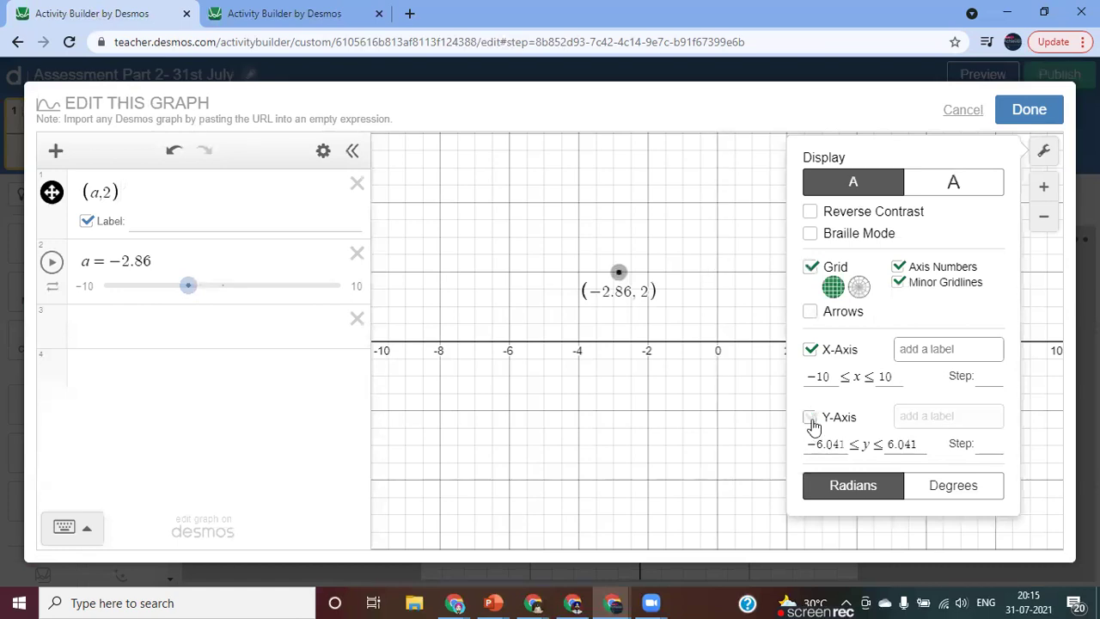
{"action": "left_click", "coordinate": [810, 313]}
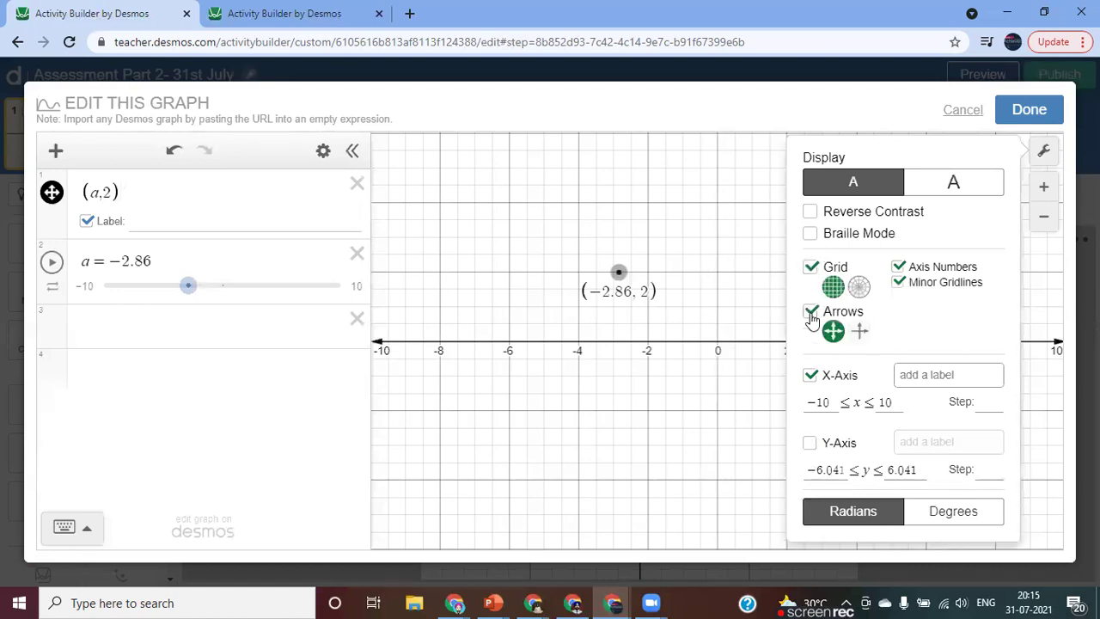
{"action": "left_click", "coordinate": [811, 267]}
{"action": "left_click", "coordinate": [716, 239]}
{"action": "left_click_drag", "start_coordinate": [715, 239], "coordinate": [765, 328]}
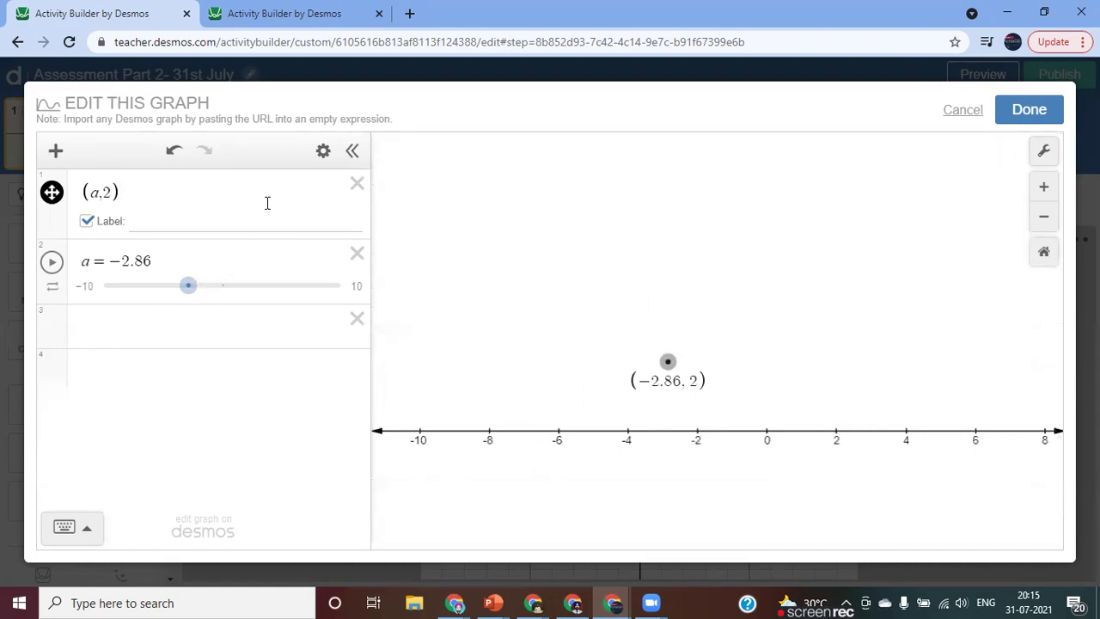
Step: Try moving the labelled point freely above the number line to about (-1.19, 1.54)
{"action": "left_click", "coordinate": [197, 195]}
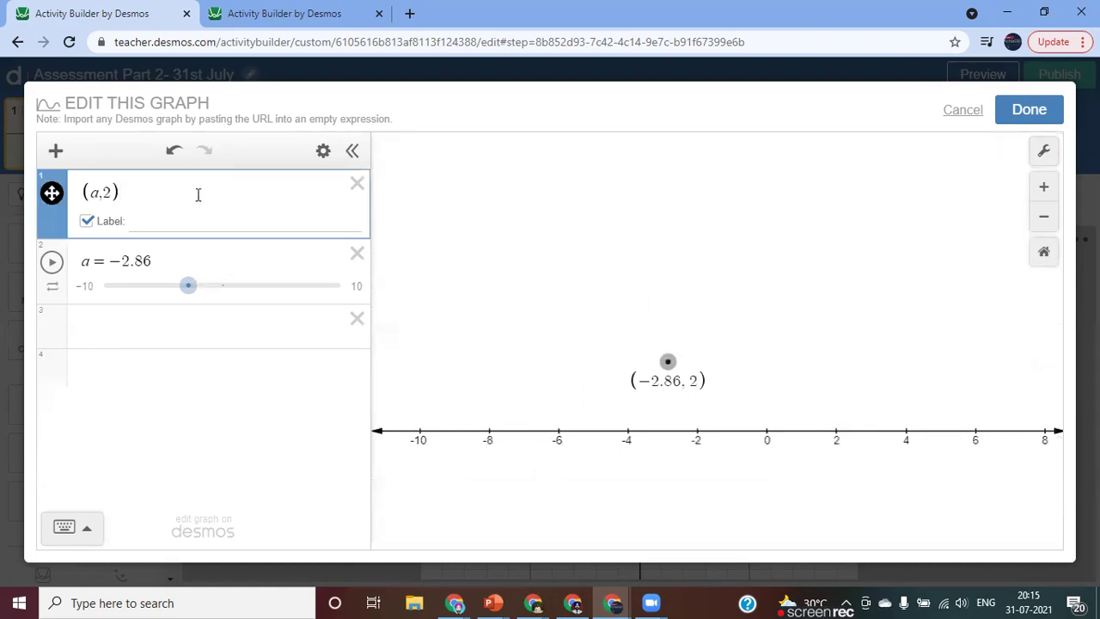
{"action": "left_click", "coordinate": [180, 330]}
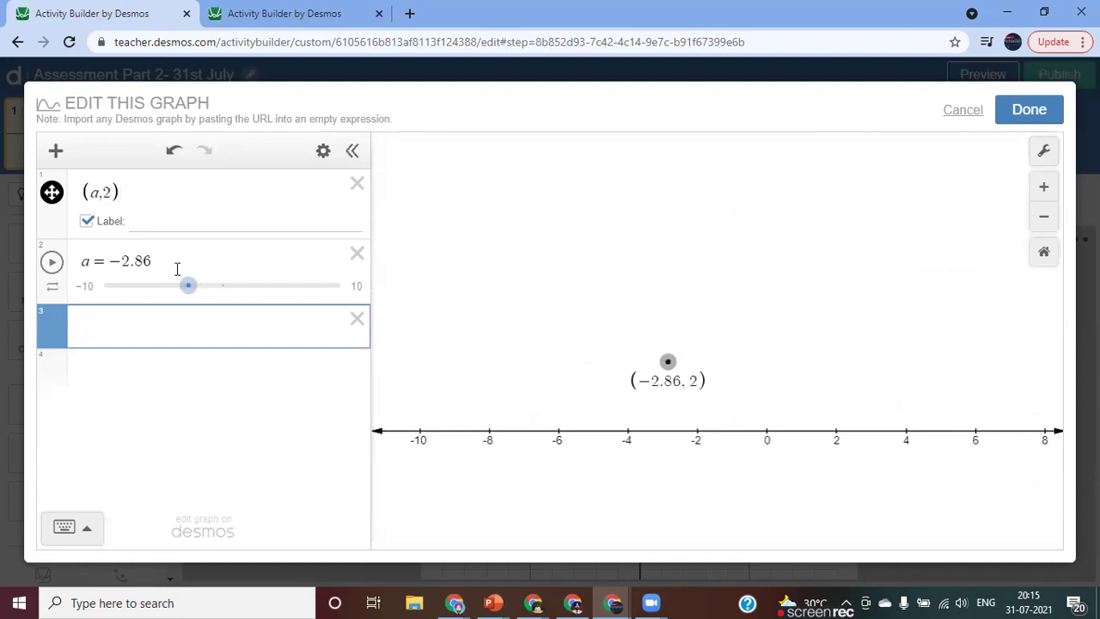
{"action": "left_click_drag", "start_coordinate": [667, 362], "coordinate": [725, 380]}
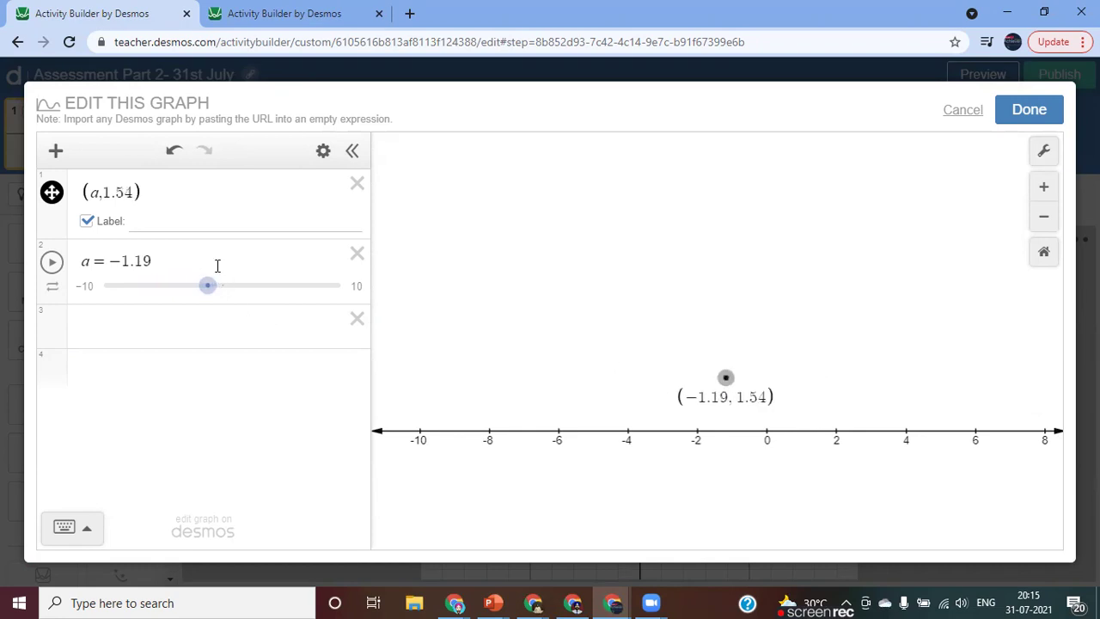
Step: Set the step of slider a to 1
{"action": "left_click", "coordinate": [180, 257]}
{"action": "left_click", "coordinate": [158, 363]}
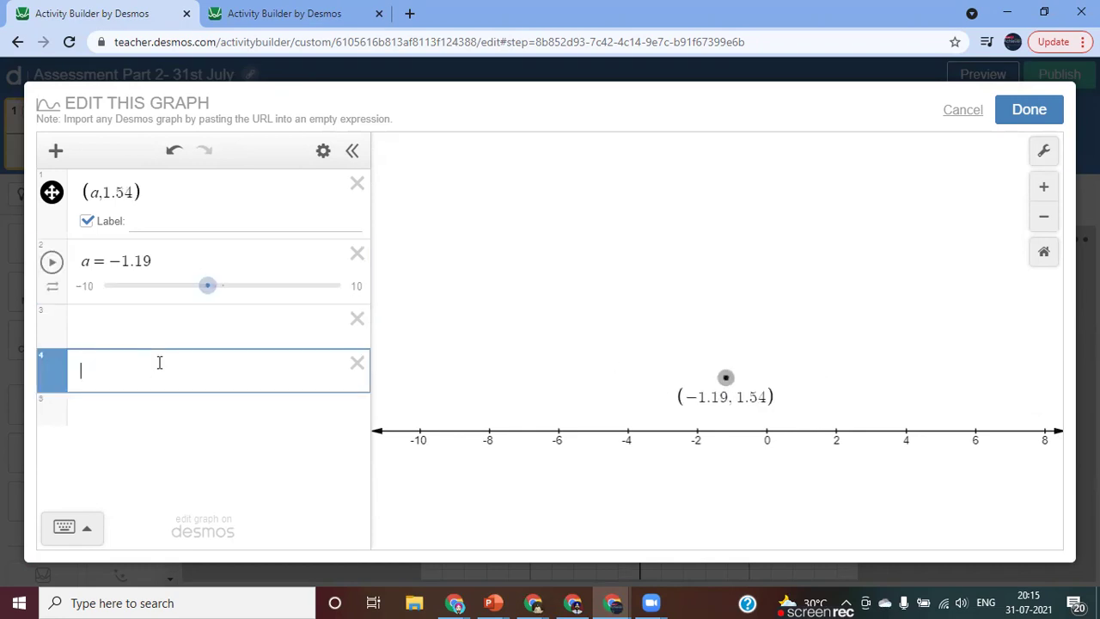
{"action": "left_click", "coordinate": [171, 256]}
{"action": "left_click", "coordinate": [235, 284]}
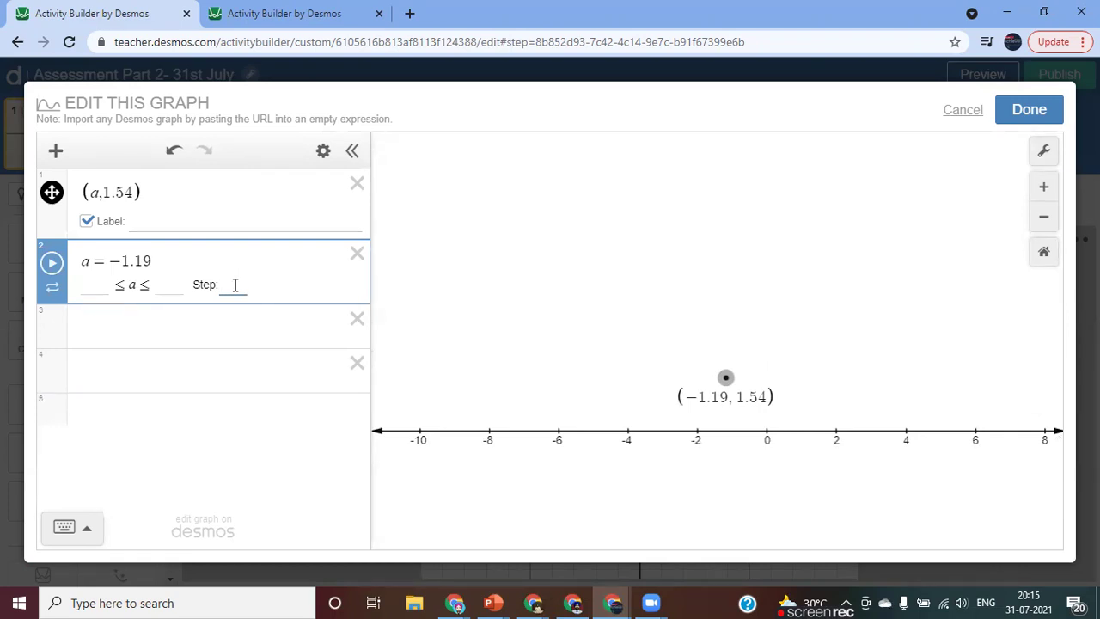
{"action": "type", "text": "1"}
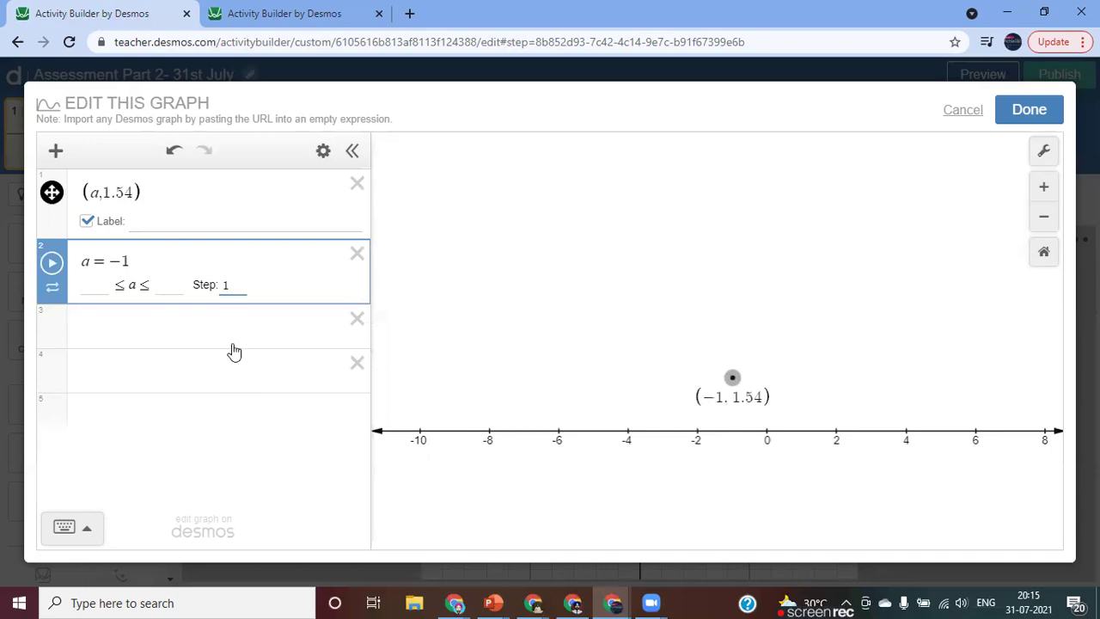
{"action": "left_click", "coordinate": [193, 323]}
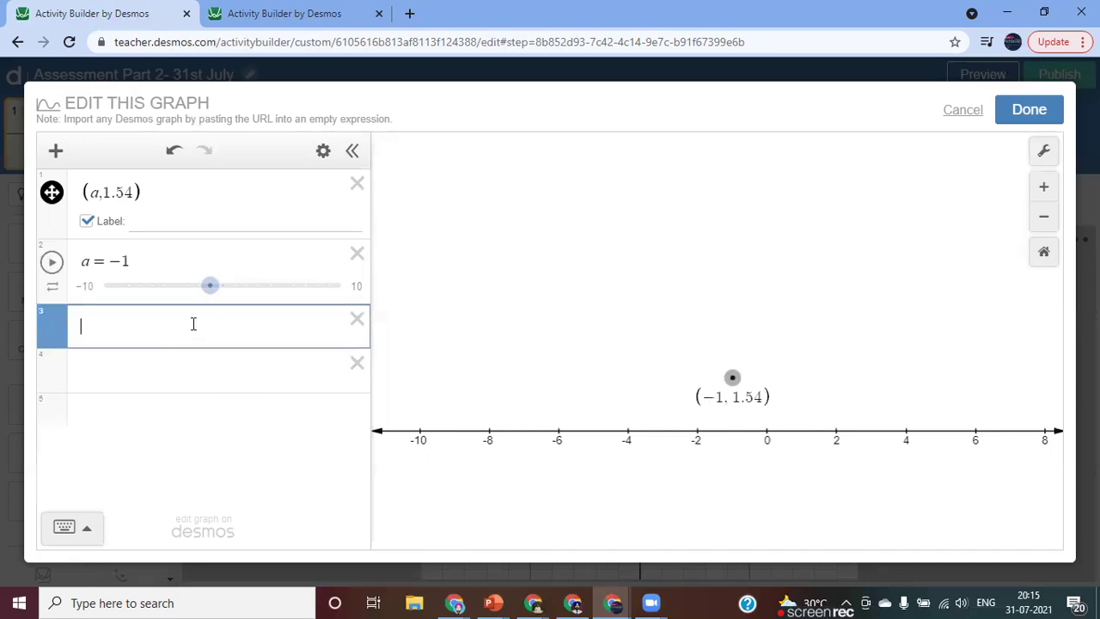
Step: Move the point in whole-number steps, ending at a = -1, and hide its coordinate label
{"action": "left_click", "coordinate": [732, 377]}
{"action": "left_click_drag", "start_coordinate": [731, 376], "coordinate": [662, 381]}
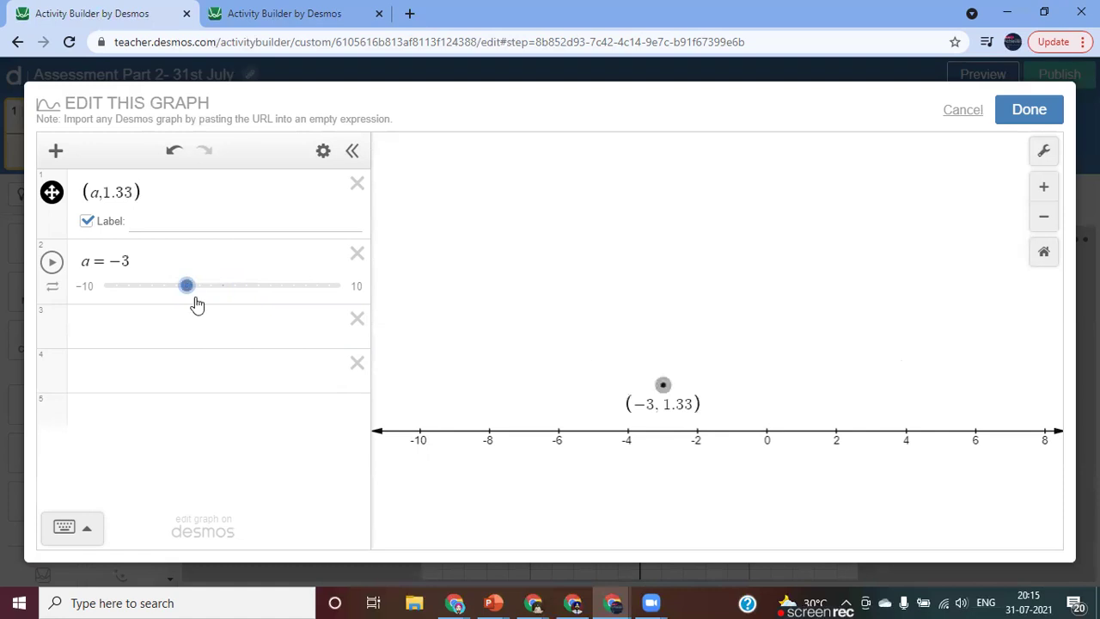
{"action": "left_click", "coordinate": [86, 221]}
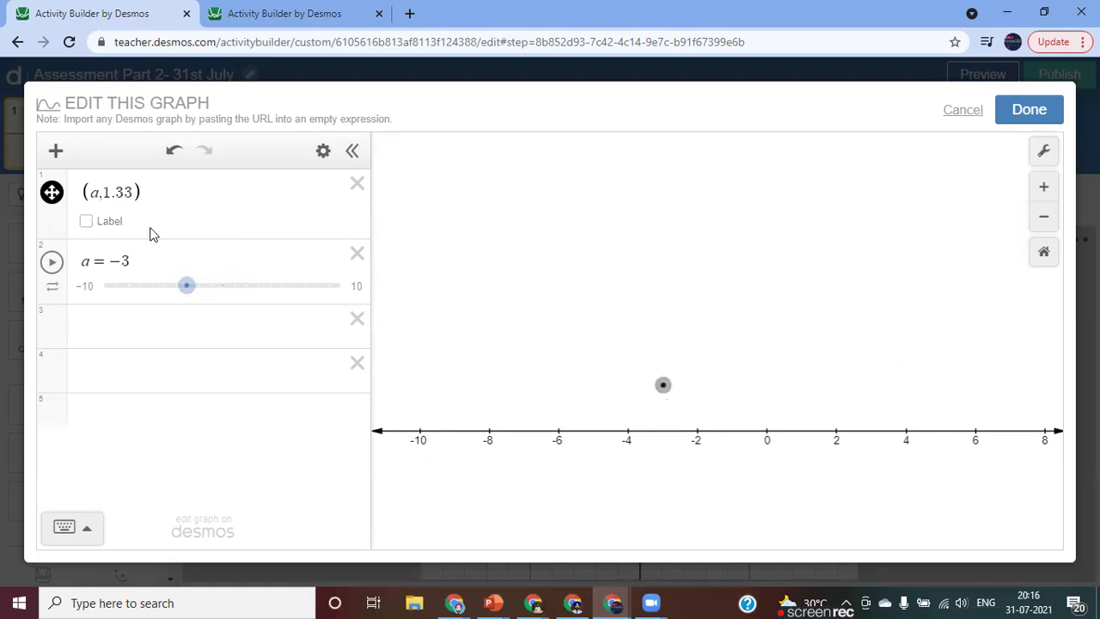
{"action": "left_click_drag", "start_coordinate": [662, 384], "coordinate": [732, 366]}
Step: Restore the point's coordinates to (a,2) and add a blank expression line below it
{"action": "left_click", "coordinate": [137, 192]}
{"action": "key", "text": "BackSpace"}
{"action": "key", "text": "BackSpace"}
{"action": "key", "text": "BackSpace"}
{"action": "key", "text": "BackSpace"}
{"action": "key", "text": "BackSpace"}
{"action": "type", "text": ",2"}
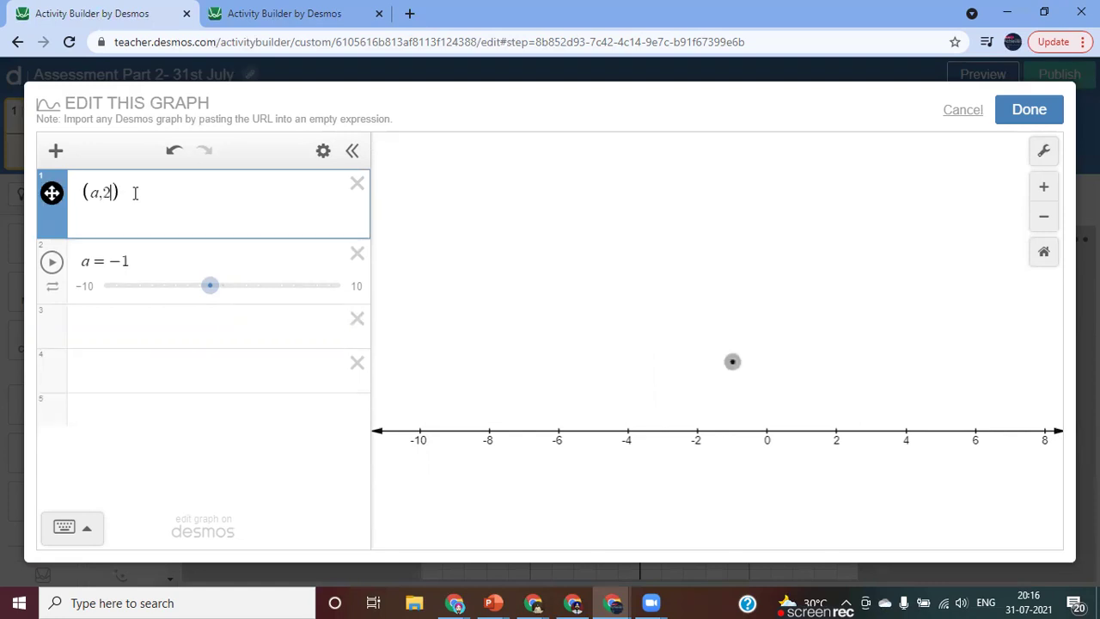
{"action": "key", "text": "Return"}
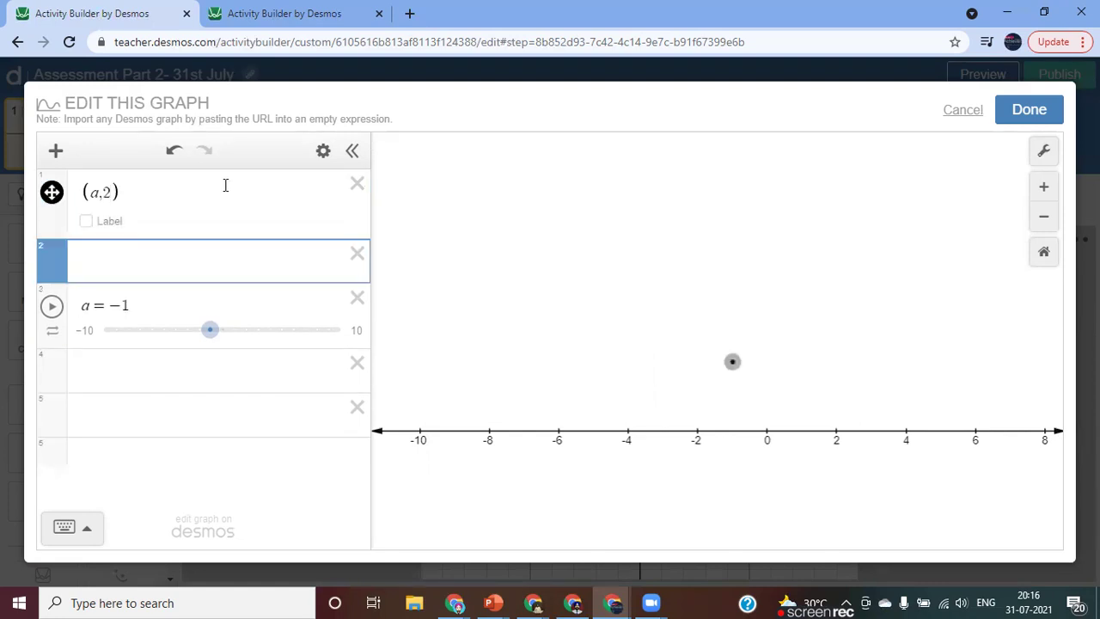
Step: Restrict the point's dragging to the horizontal direction only
{"action": "left_click", "coordinate": [323, 151]}
{"action": "left_click", "coordinate": [52, 192]}
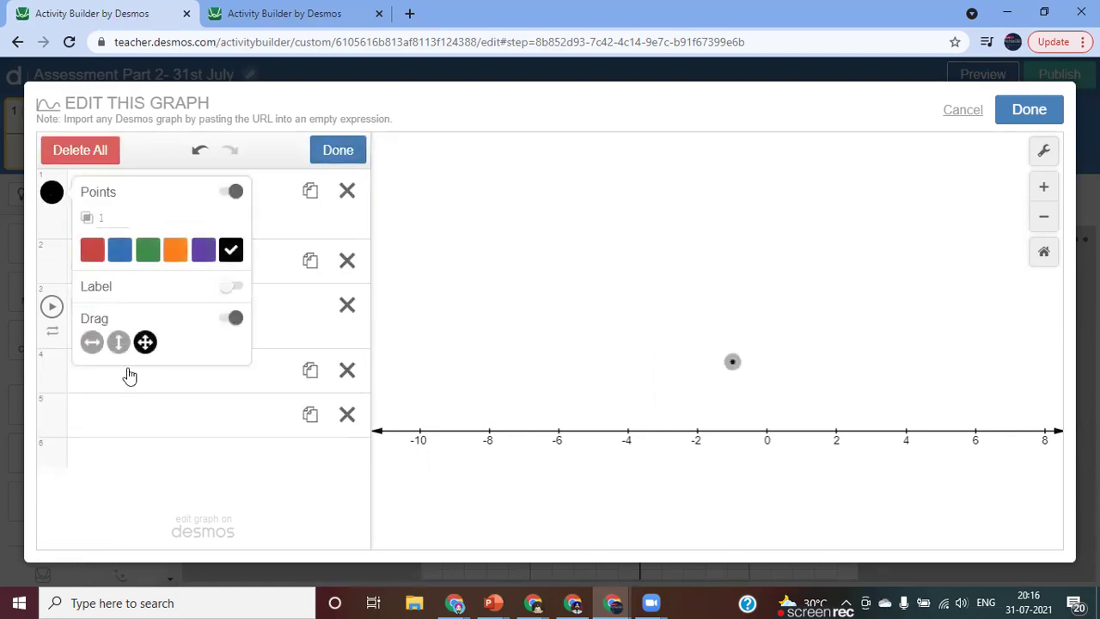
{"action": "left_click", "coordinate": [93, 346]}
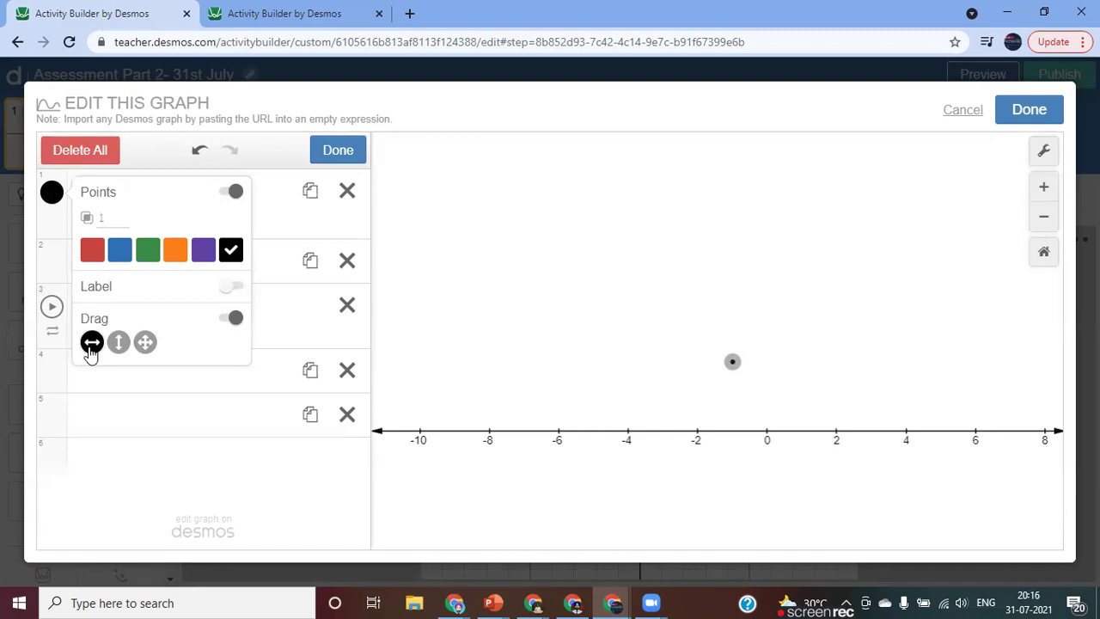
Step: Move the point along the number line to a = 6 and save the graph
{"action": "left_click", "coordinate": [337, 152]}
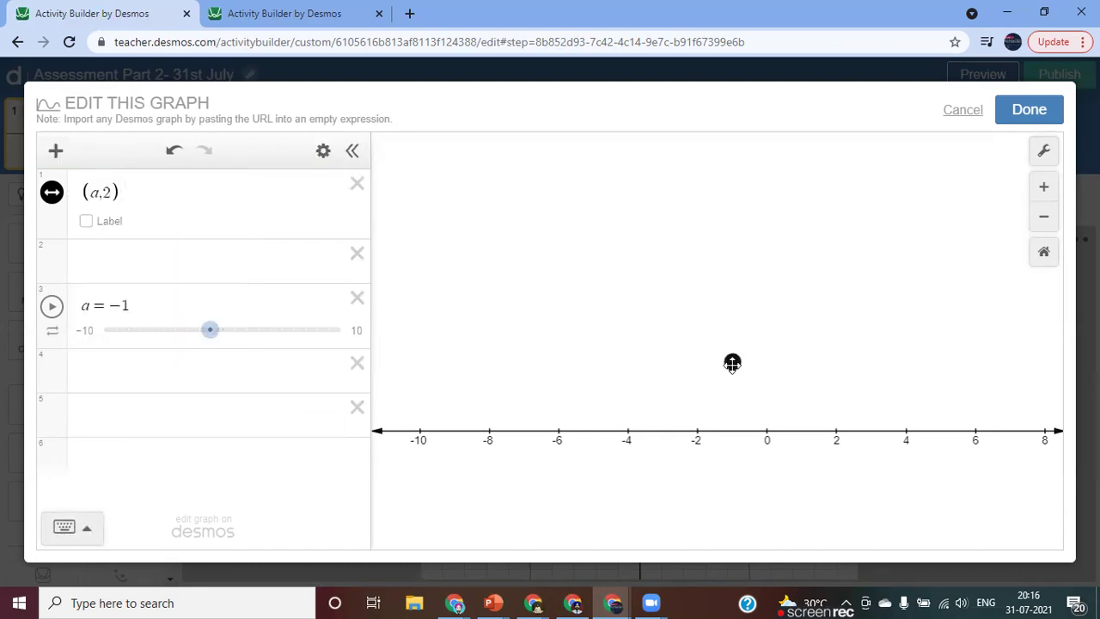
{"action": "left_click_drag", "start_coordinate": [739, 368], "coordinate": [961, 404]}
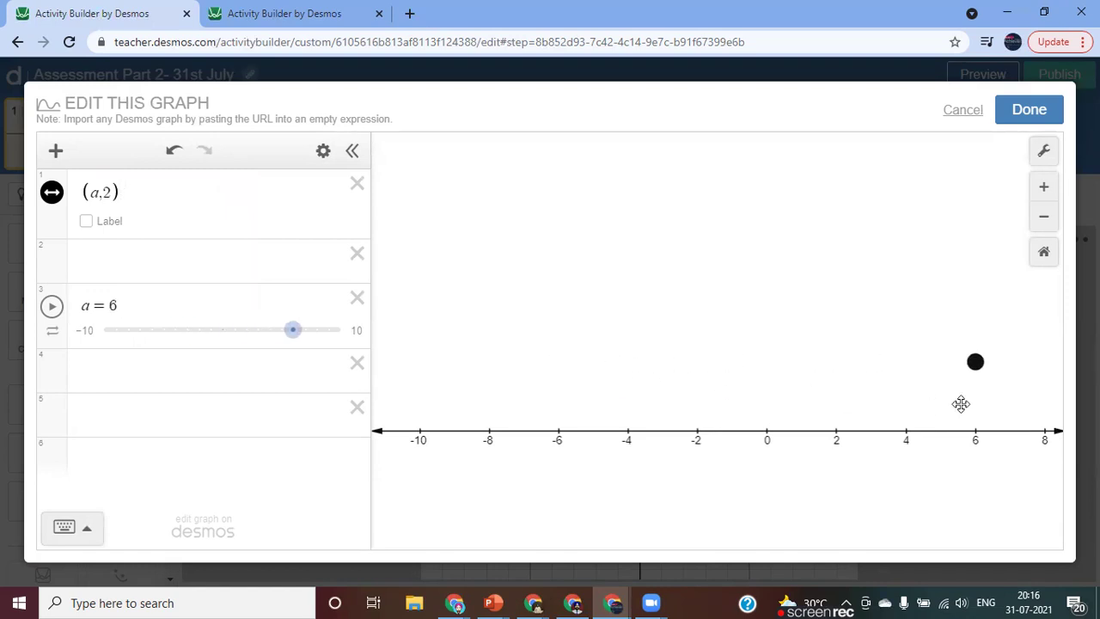
{"action": "left_click", "coordinate": [1029, 112]}
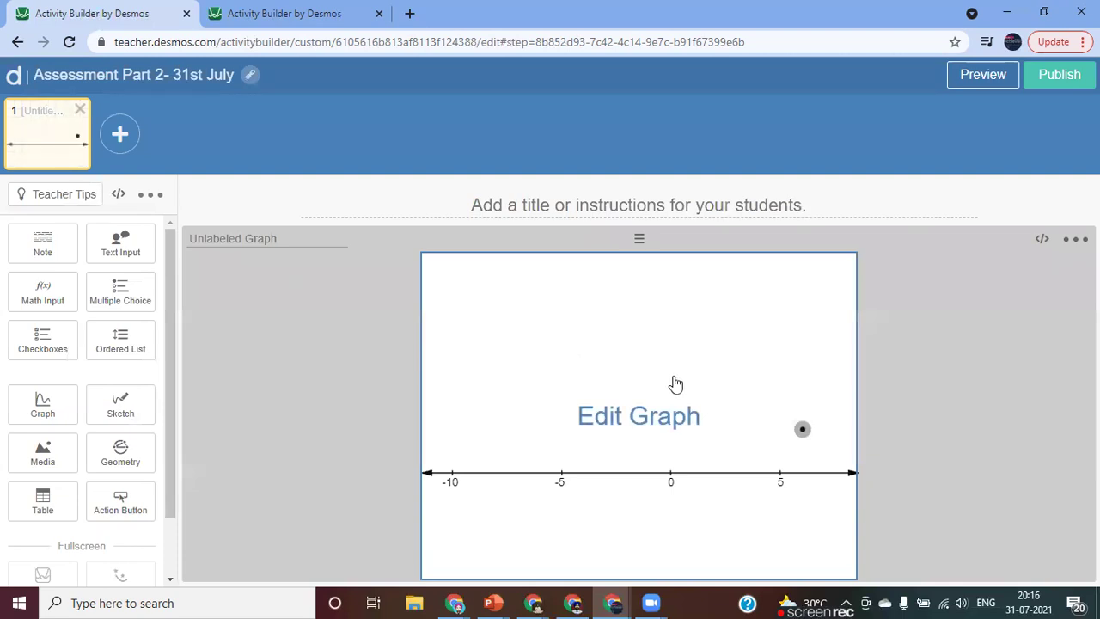
Step: Title the screen "Put the Black dot at 7"
{"action": "left_click", "coordinate": [600, 206]}
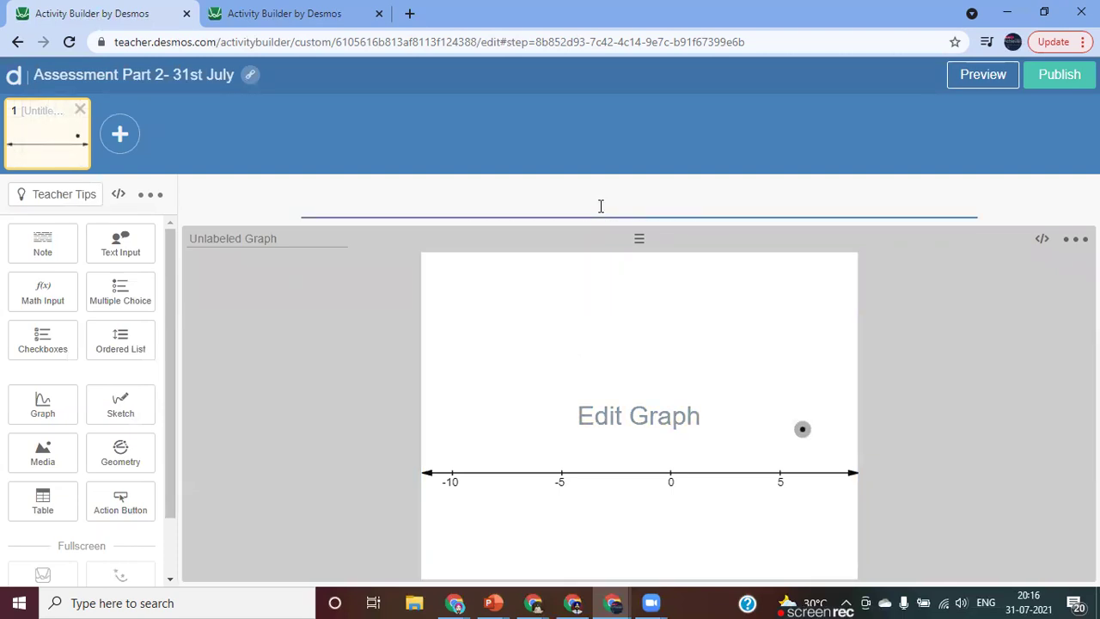
{"action": "type", "text": "Put the Black "}
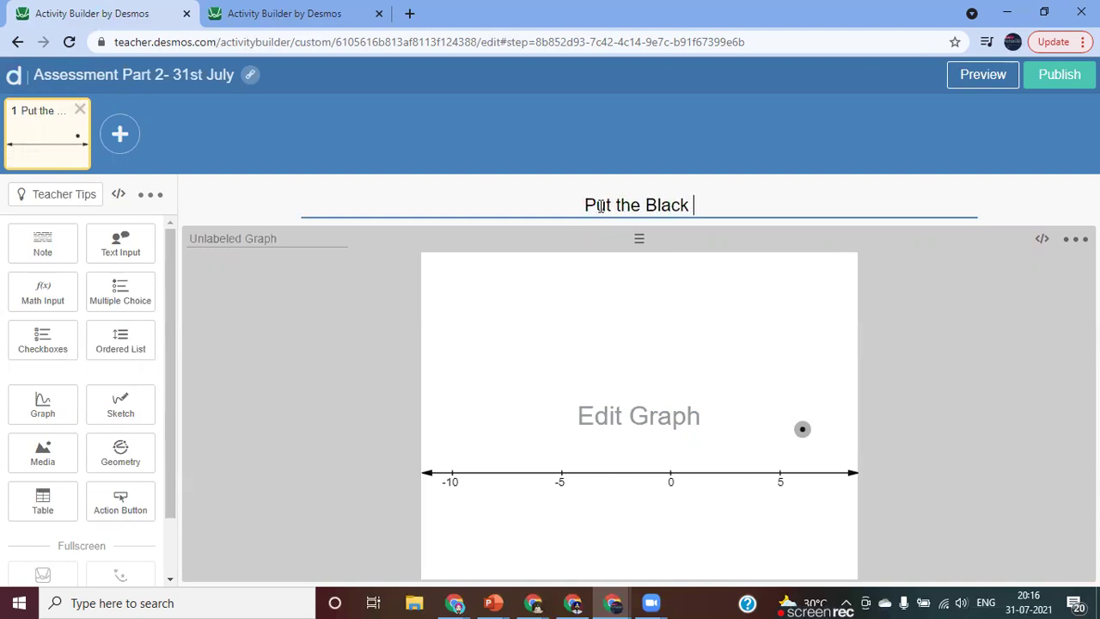
{"action": "type", "text": "dot at "}
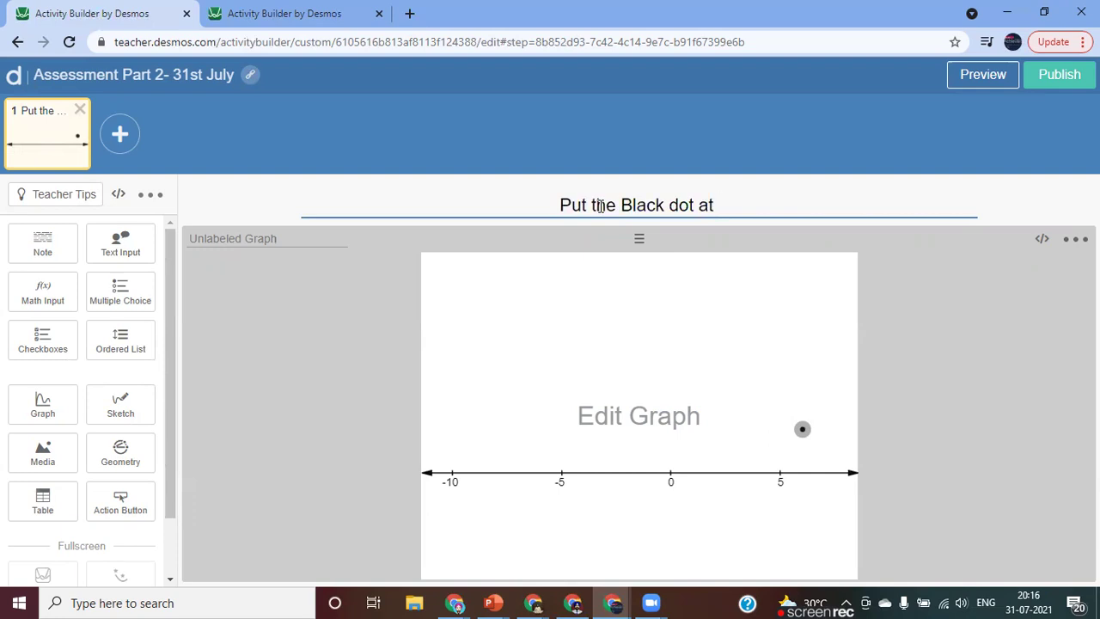
{"action": "type", "text": "7"}
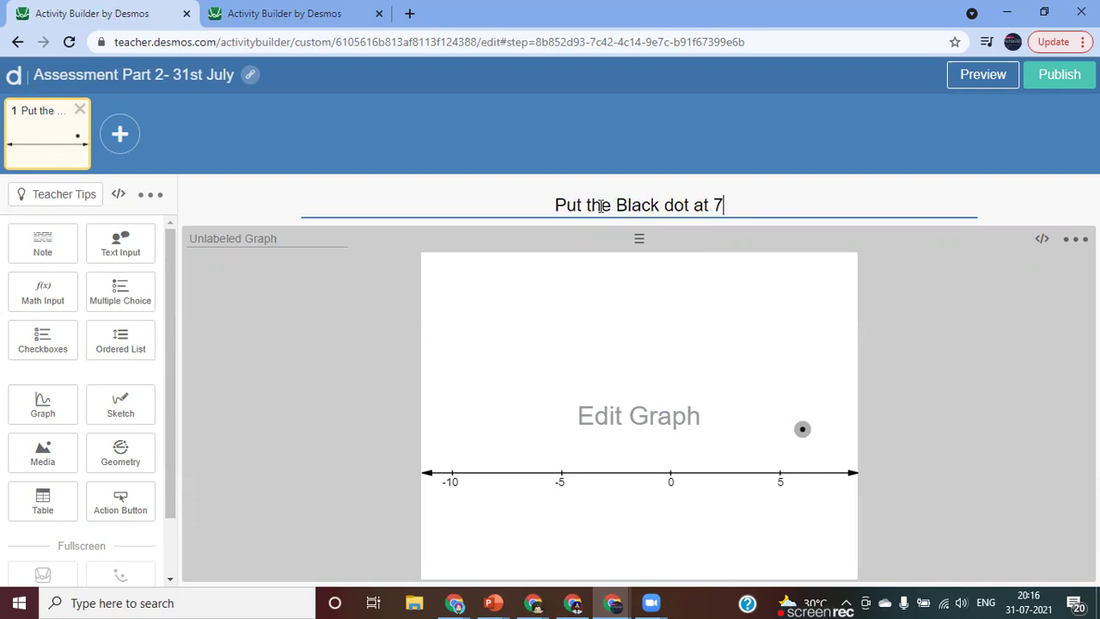
Step: Preview the student screen and test moving the black dot to -3 on the number line
{"action": "left_click", "coordinate": [978, 80]}
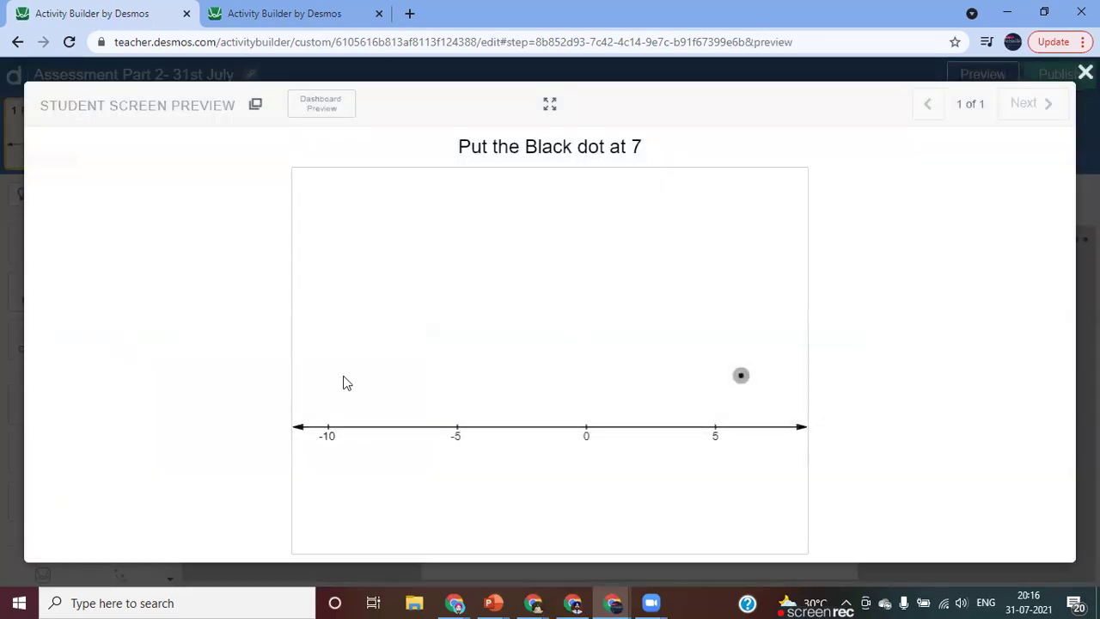
{"action": "left_click_drag", "start_coordinate": [741, 376], "coordinate": [523, 383]}
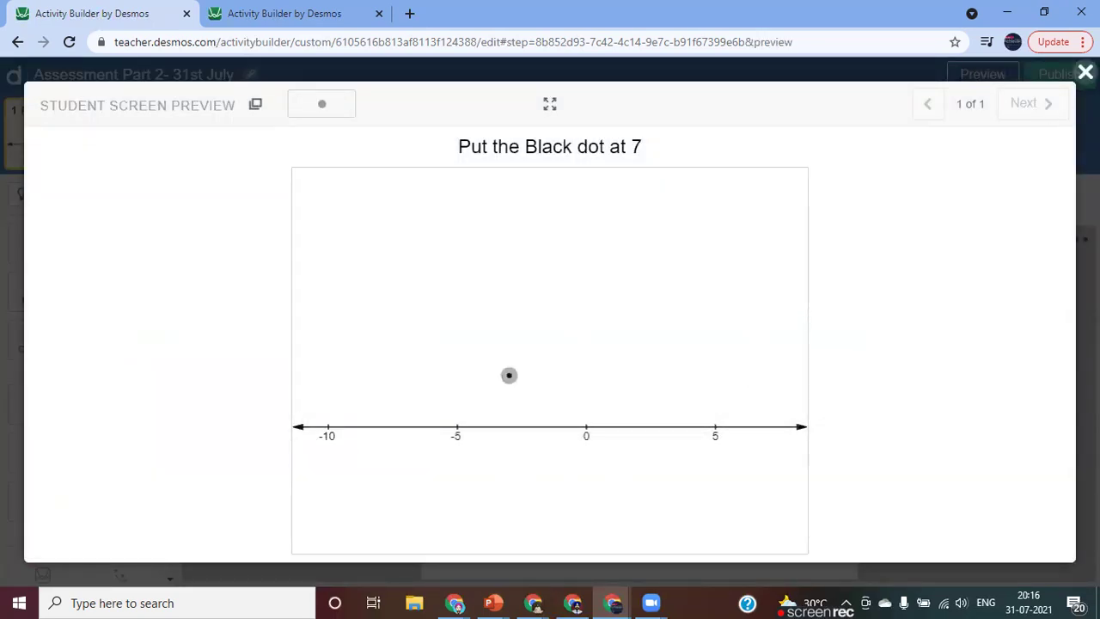
{"action": "left_click", "coordinate": [1085, 73]}
Step: Set the point's starting position to a = 0 in the graph and save it
{"action": "left_click", "coordinate": [681, 432]}
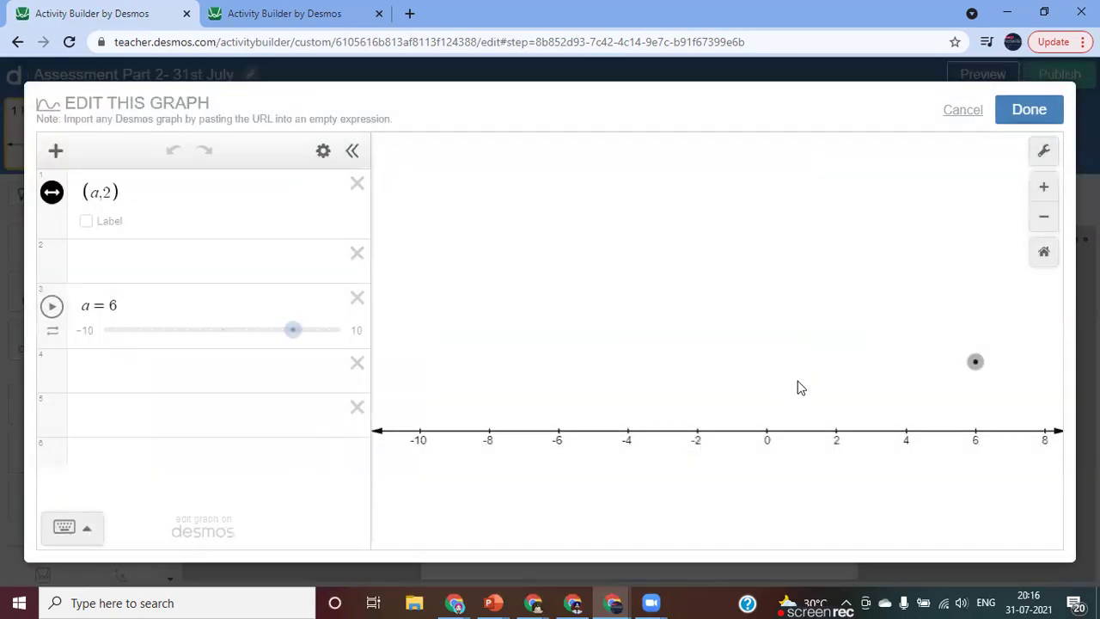
{"action": "left_click_drag", "start_coordinate": [293, 330], "coordinate": [233, 334]}
{"action": "left_click_drag", "start_coordinate": [799, 363], "coordinate": [748, 370]}
{"action": "left_click", "coordinate": [1030, 120]}
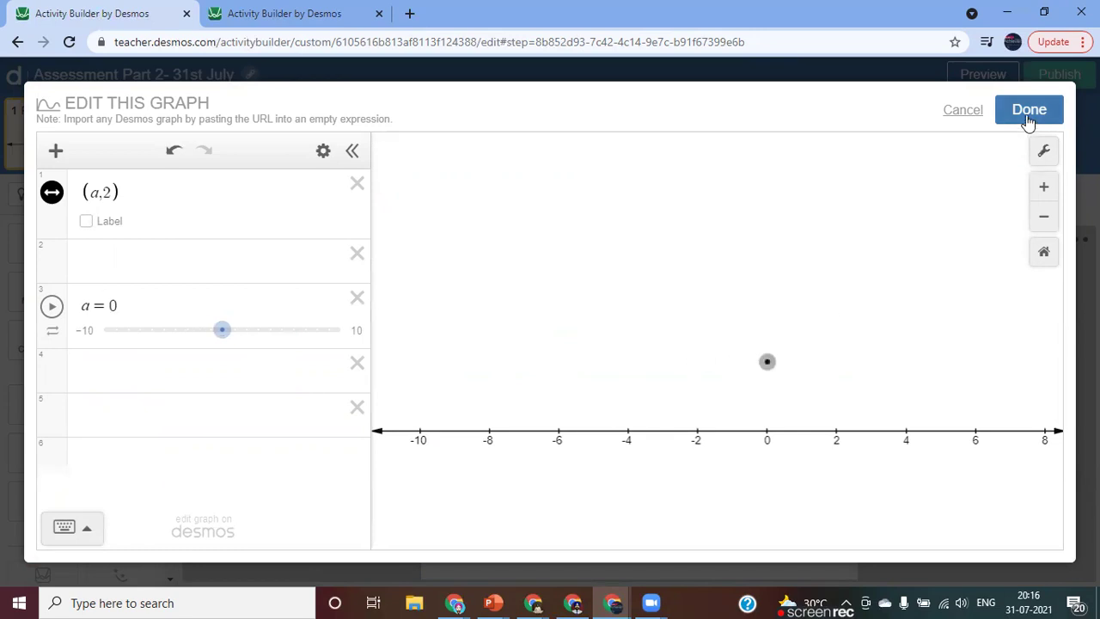
Step: Preview the student screen again and test moving the dot from 0 to 6
{"action": "left_click", "coordinate": [984, 78]}
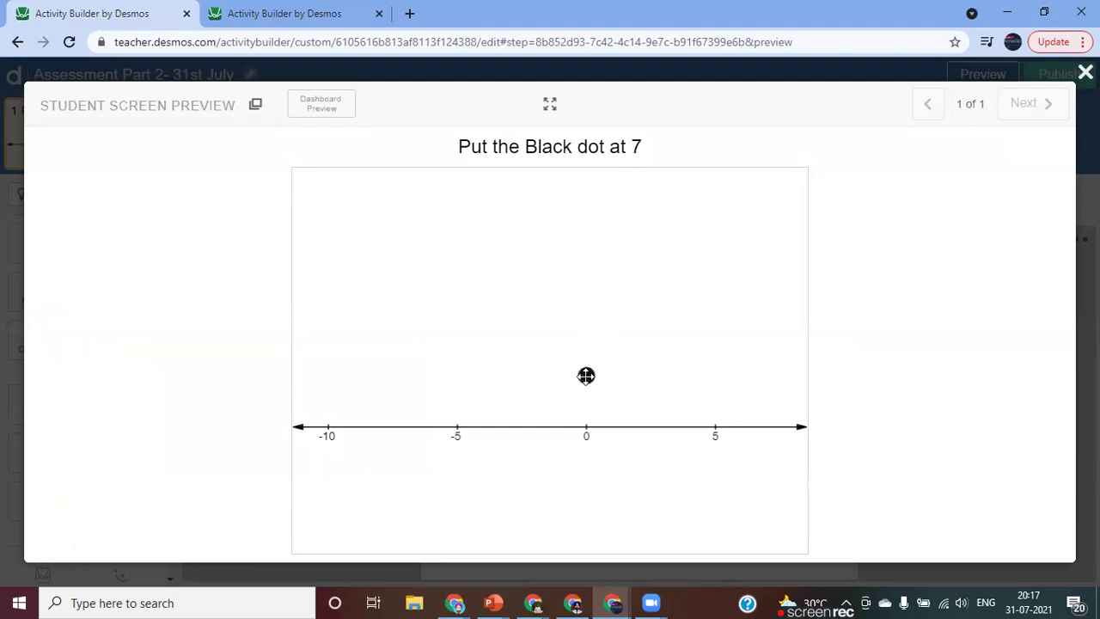
{"action": "left_click_drag", "start_coordinate": [587, 376], "coordinate": [744, 378]}
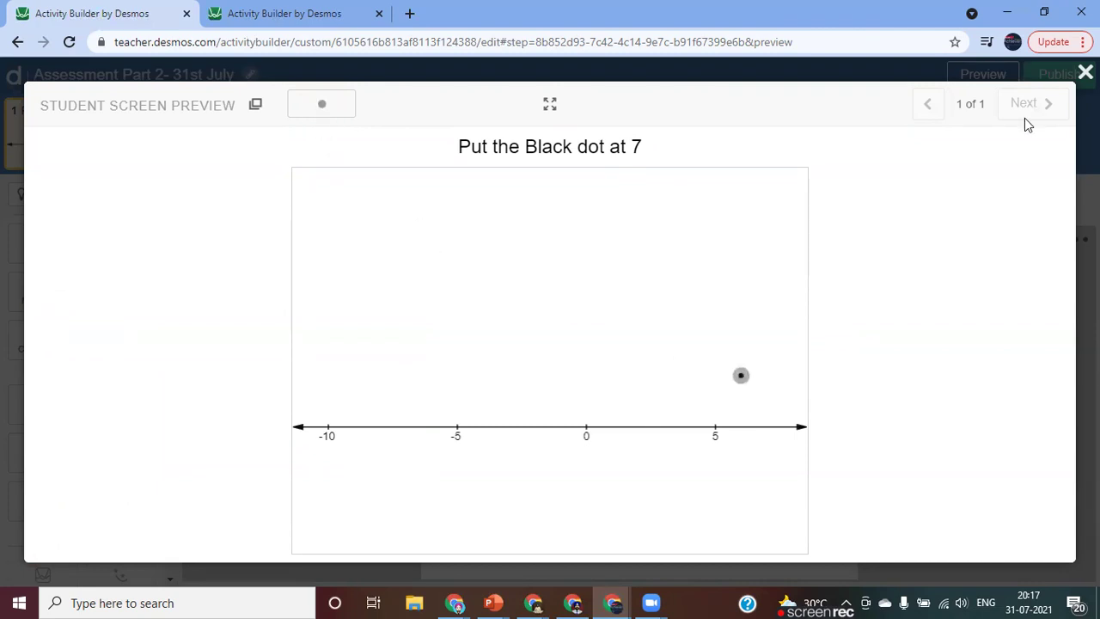
{"action": "left_click", "coordinate": [1085, 72]}
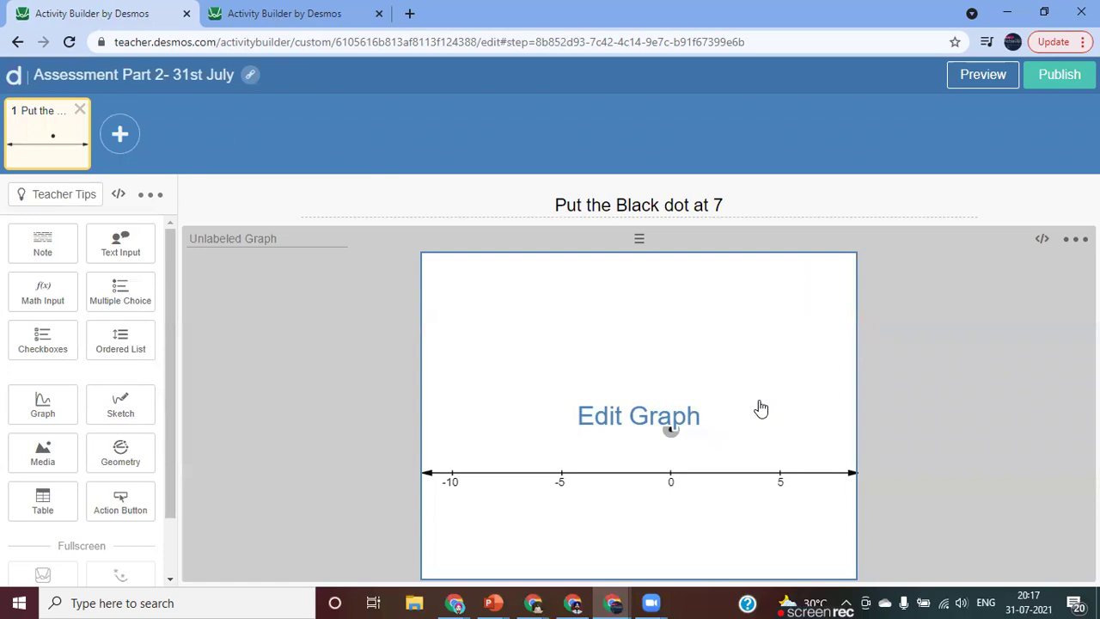
Step: Add the line correct: this.number(`a`) =7 to the graph's computation layer script
{"action": "left_click", "coordinate": [1041, 242]}
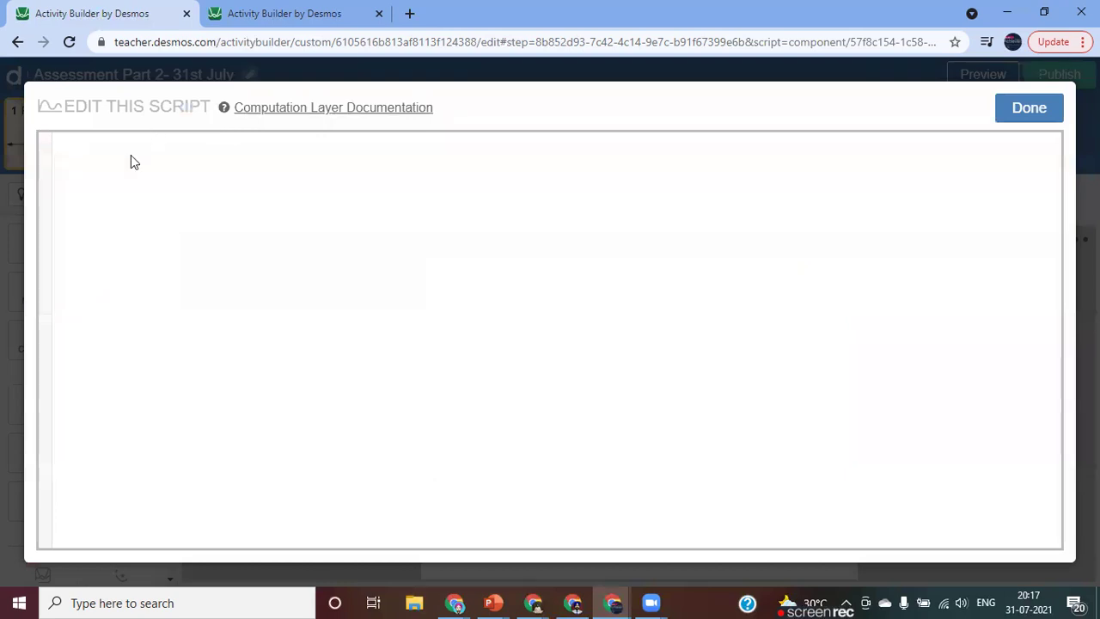
{"action": "type", "text": "co"}
{"action": "key", "text": "Return"}
{"action": "type", "text": "th"}
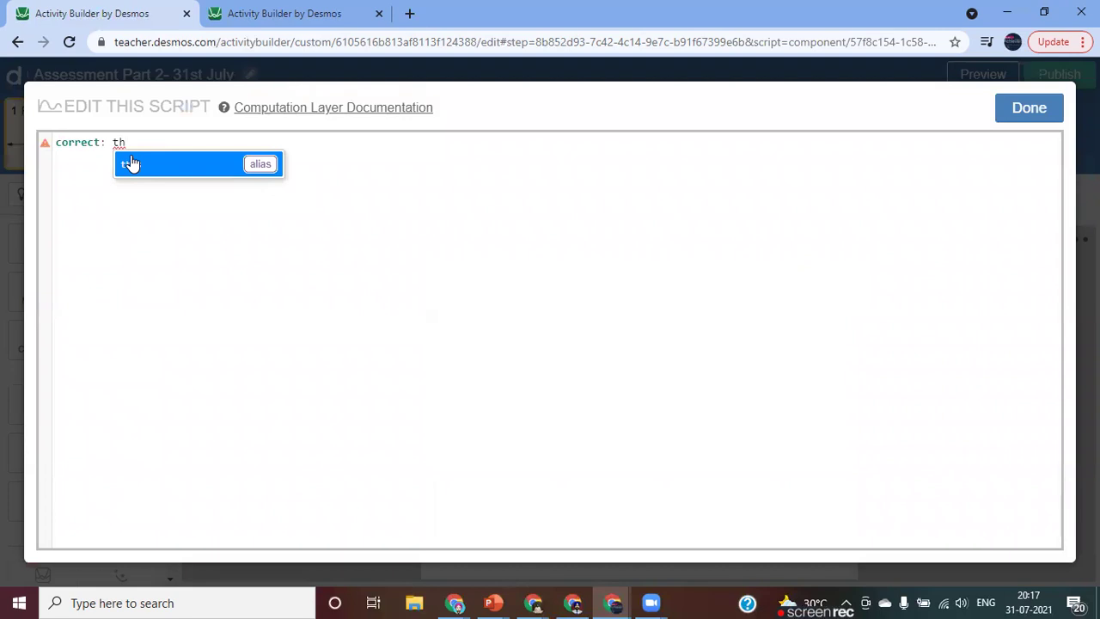
{"action": "left_click", "coordinate": [140, 174]}
{"action": "type", "text": "."}
{"action": "left_click", "coordinate": [138, 174]}
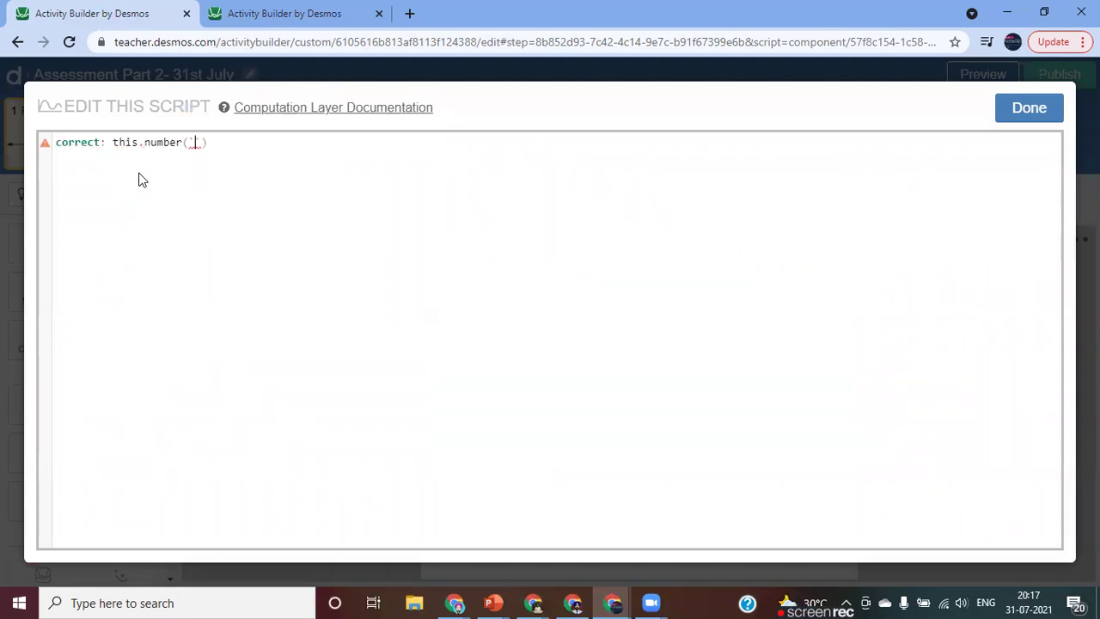
{"action": "type", "text": "a"}
{"action": "key", "text": "Right"}
{"action": "key", "text": "Right"}
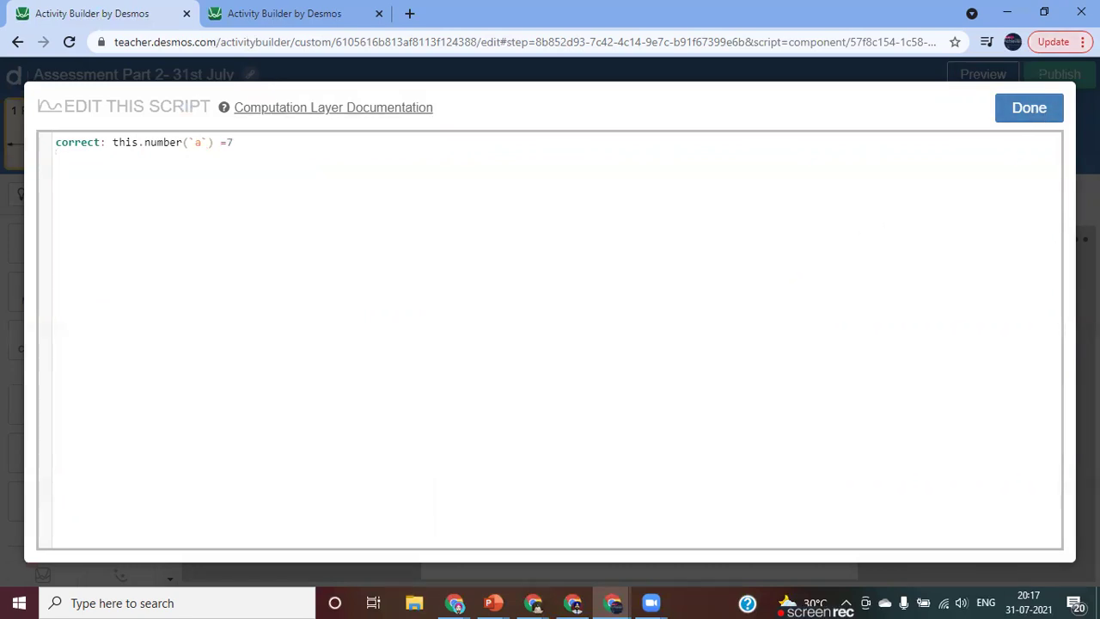
Step: Enlarge the browser page to 150% so the script is easier to read
{"action": "left_click", "coordinate": [1083, 41]}
{"action": "left_click", "coordinate": [1033, 221]}
{"action": "left_click", "coordinate": [1033, 221]}
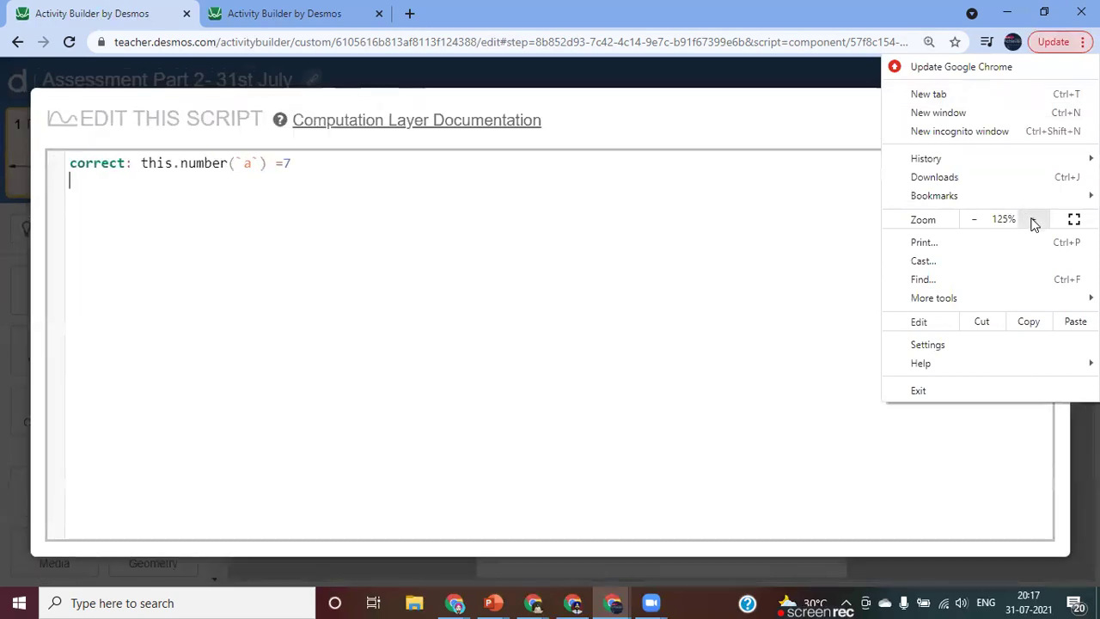
{"action": "left_click", "coordinate": [1033, 221]}
{"action": "left_click", "coordinate": [687, 258]}
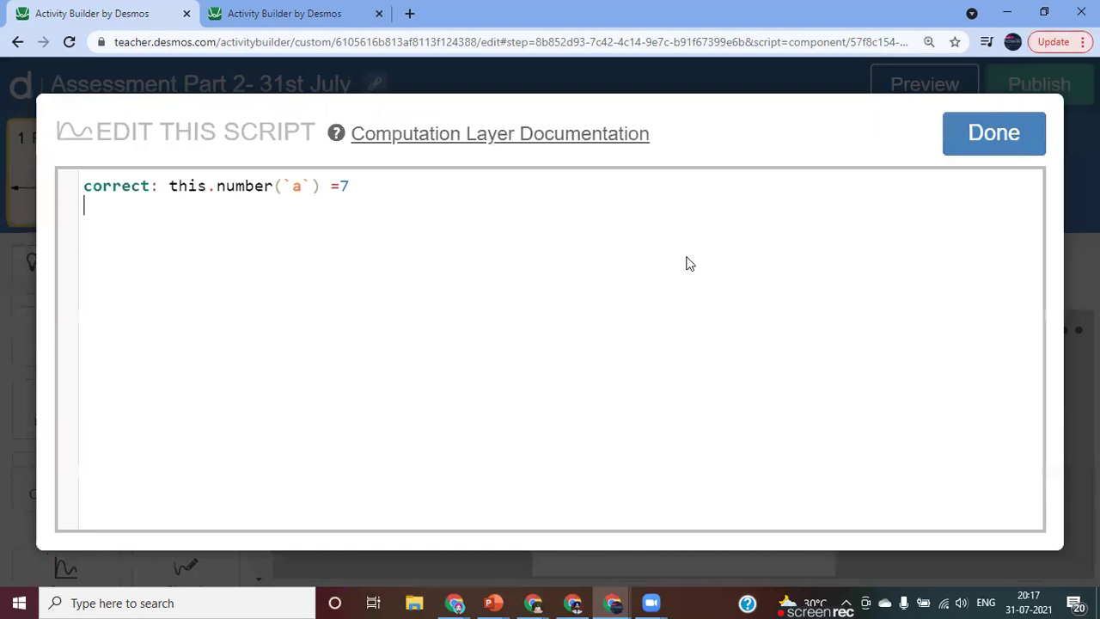
Step: Delete the script line, rewrite it as correct: this.number(`a`)=7 and save the script
{"action": "left_click_drag", "start_coordinate": [85, 188], "coordinate": [373, 186]}
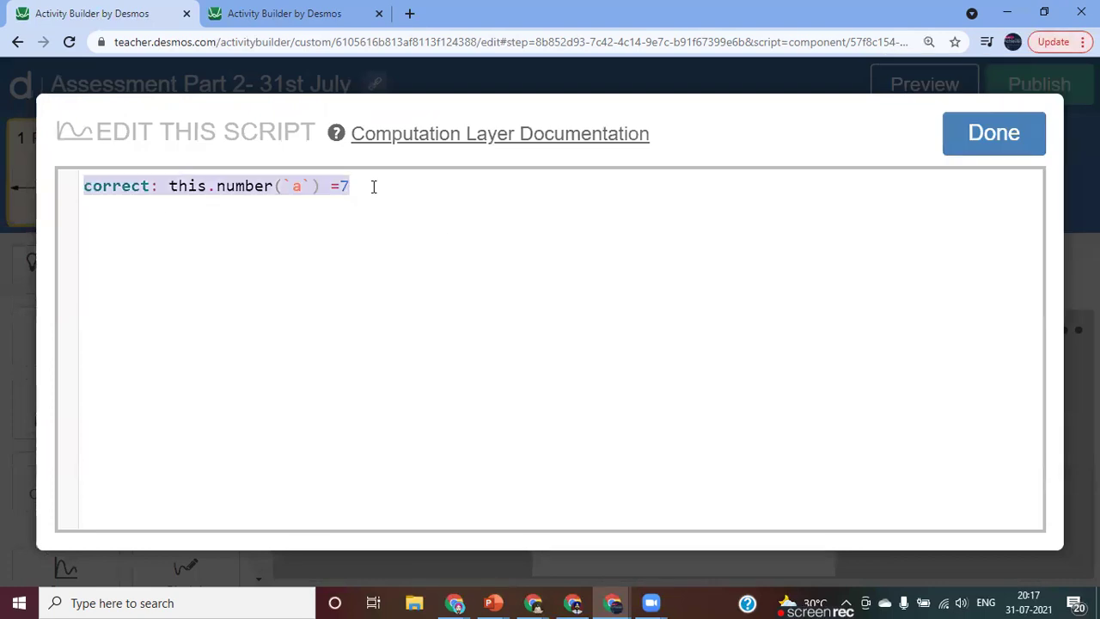
{"action": "key", "text": "BackSpace"}
{"action": "type", "text": "co"}
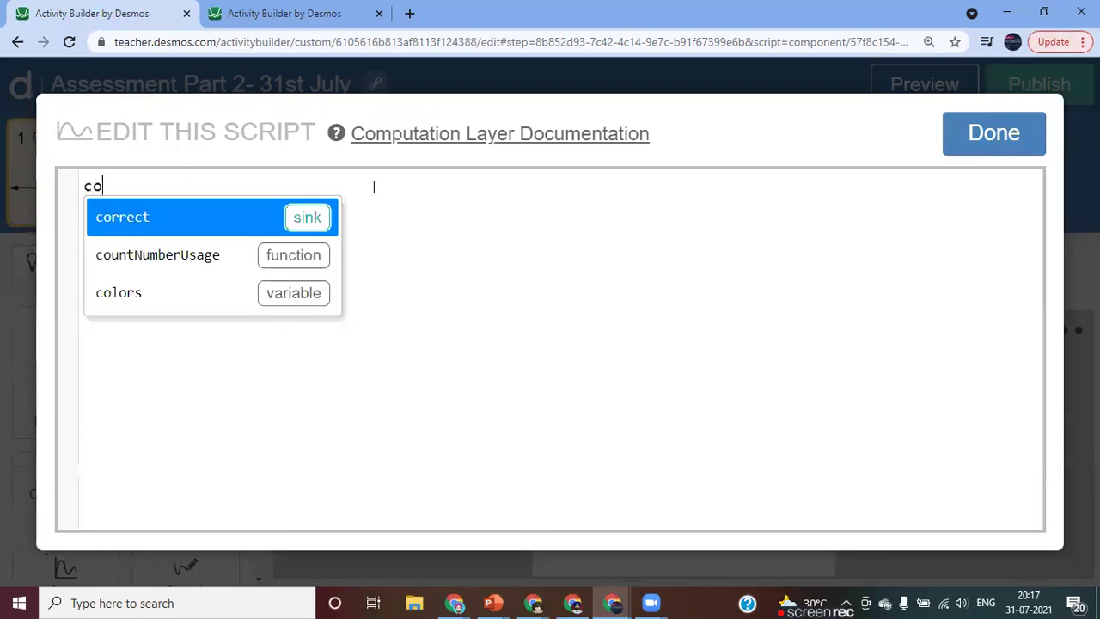
{"action": "key", "text": "Return"}
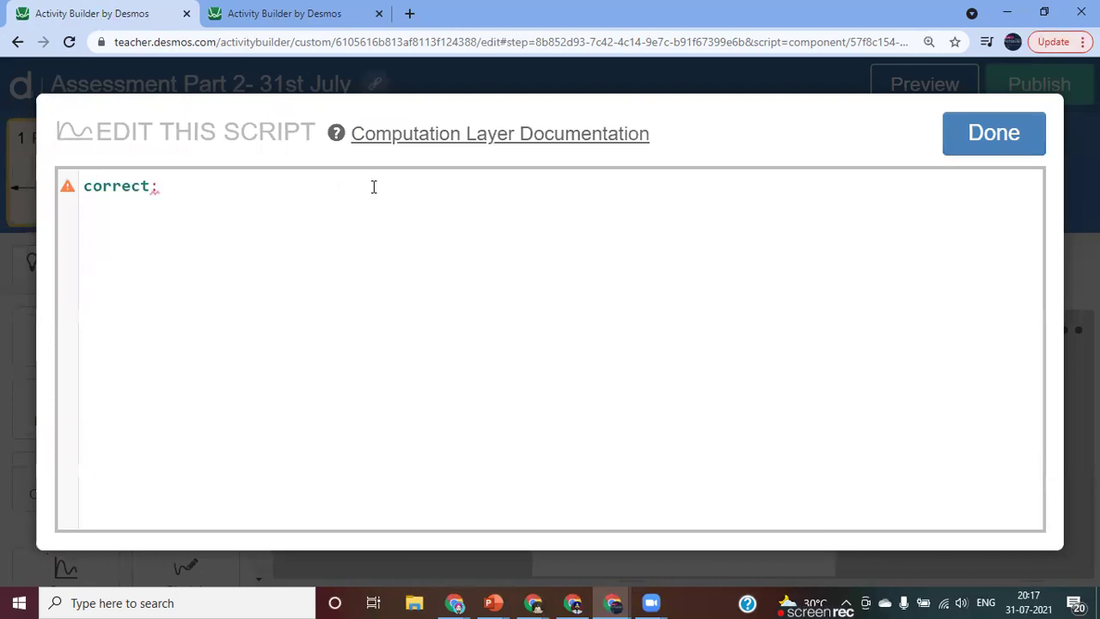
{"action": "type", "text": "th"}
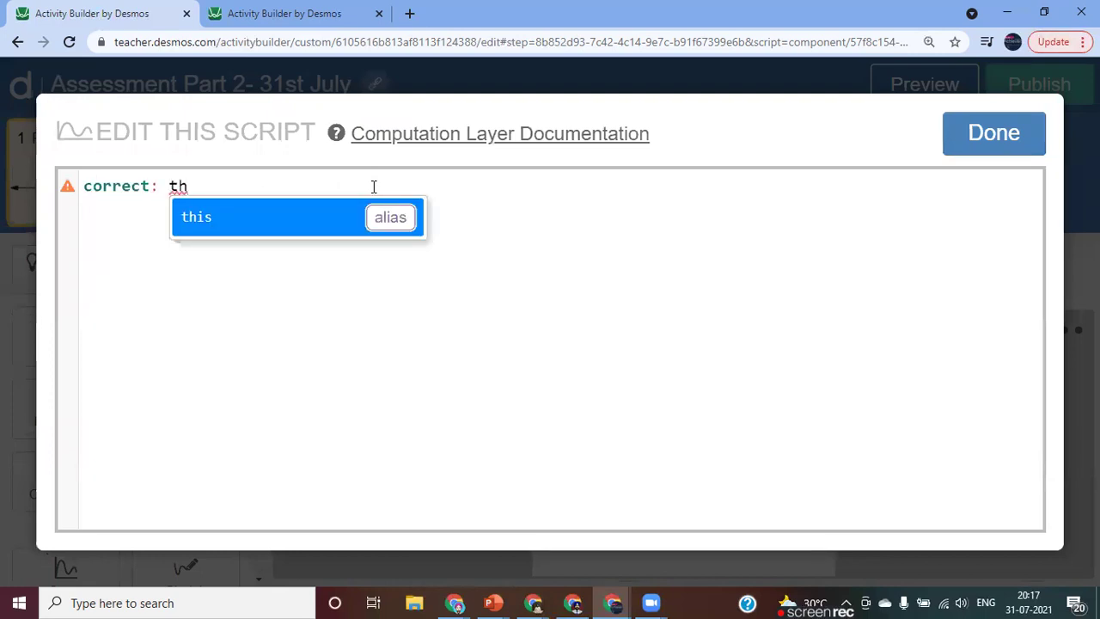
{"action": "key", "text": "Return"}
{"action": "type", "text": "."}
{"action": "key", "text": "Return"}
{"action": "type", "text": "a`)=7"}
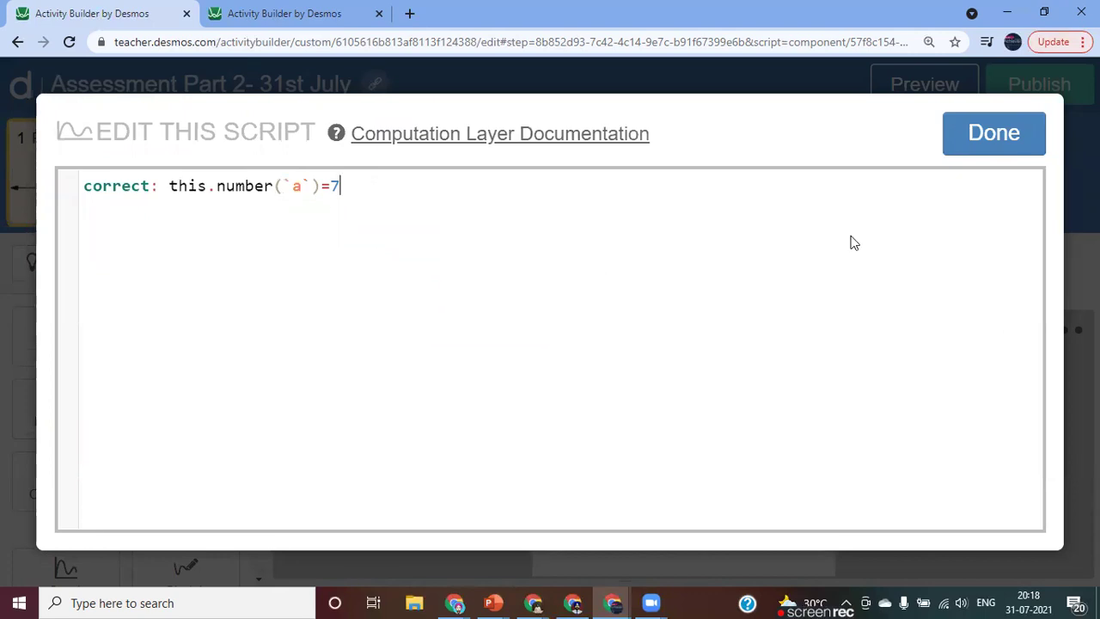
{"action": "left_click", "coordinate": [976, 150]}
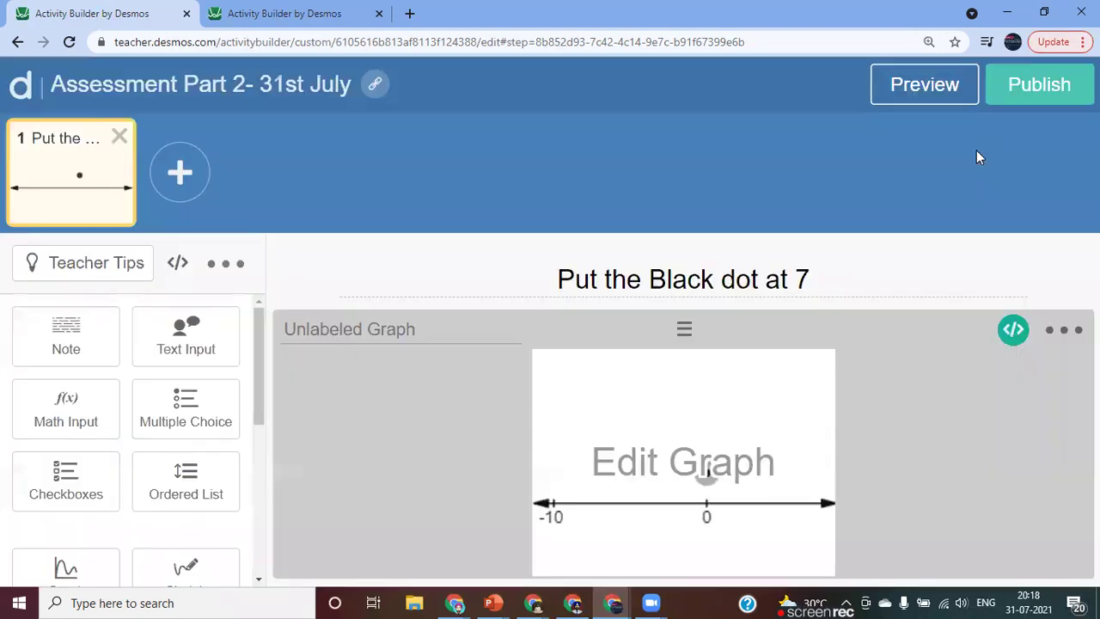
Step: Preview the student screen and test the answer check with the dot at -5 and at 7
{"action": "left_click", "coordinate": [926, 98]}
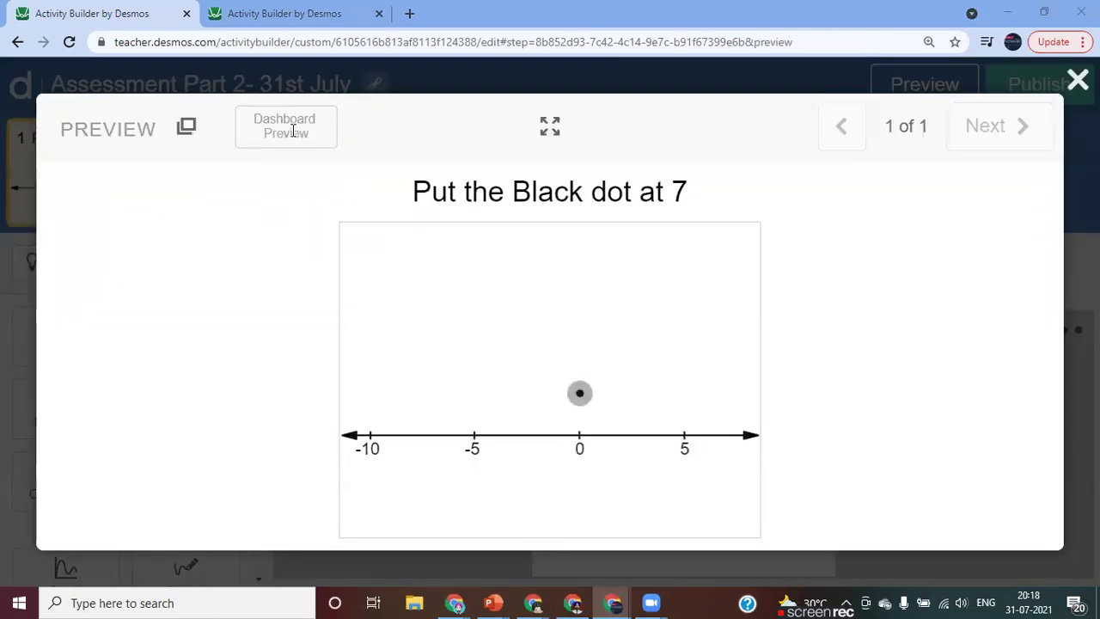
{"action": "left_click_drag", "start_coordinate": [583, 397], "coordinate": [475, 398]}
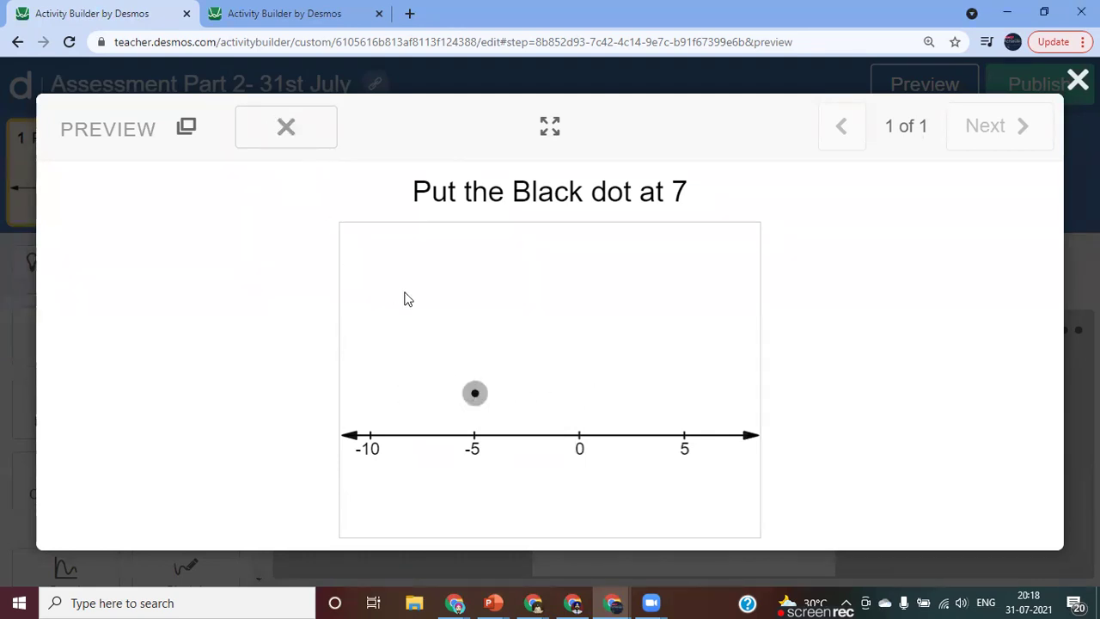
{"action": "left_click_drag", "start_coordinate": [475, 395], "coordinate": [730, 397]}
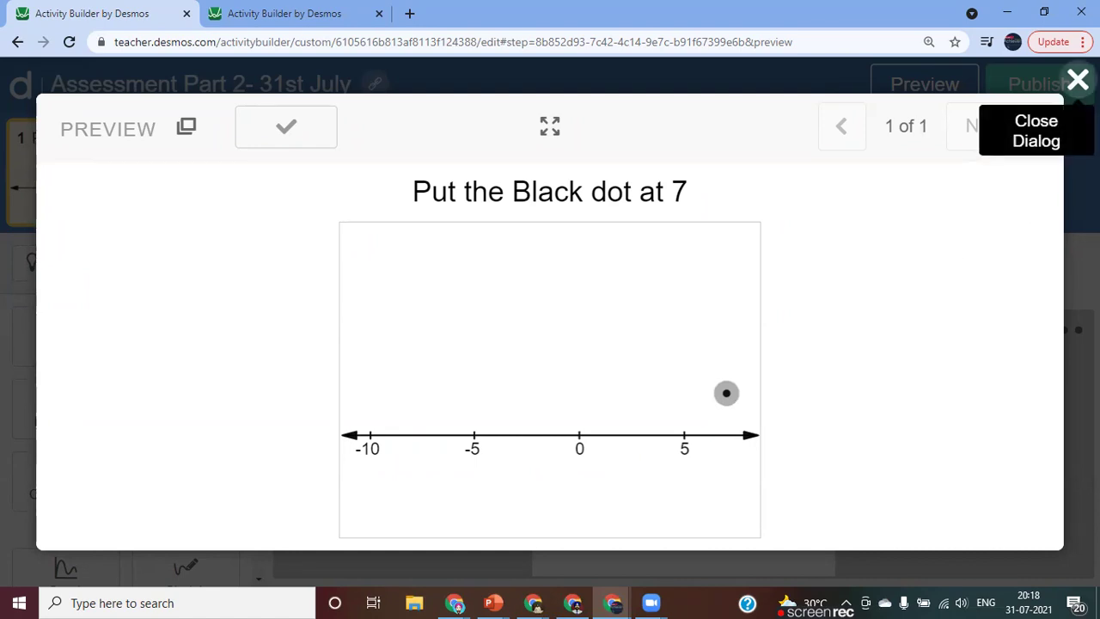
{"action": "left_click", "coordinate": [1078, 80]}
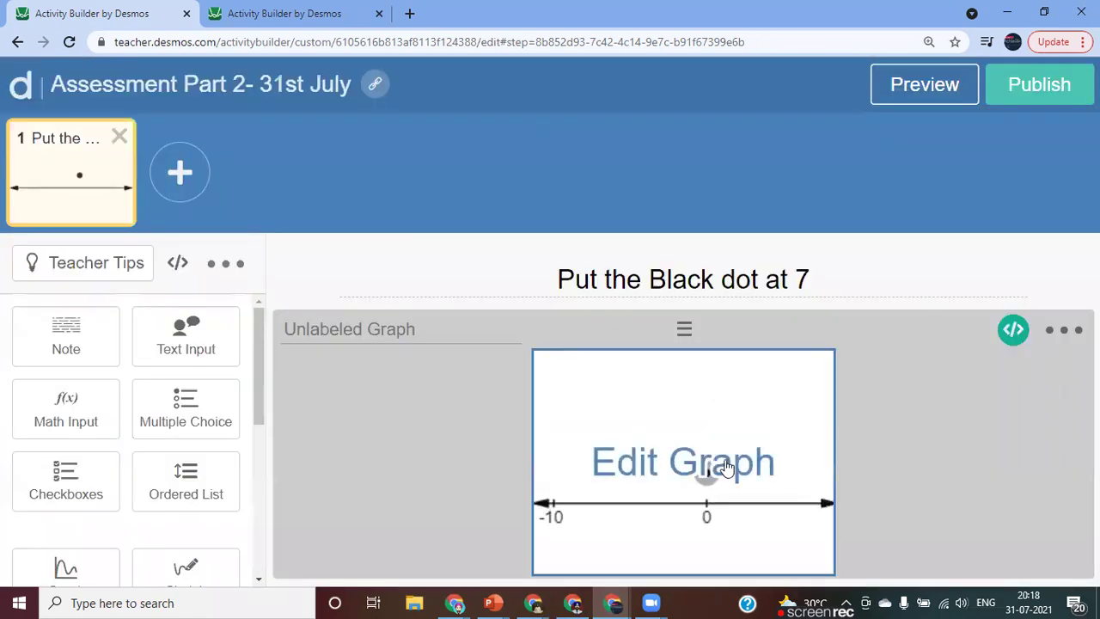
Step: Open the number line graph for editing and reduce the browser page zoom to 125%
{"action": "left_click", "coordinate": [680, 467]}
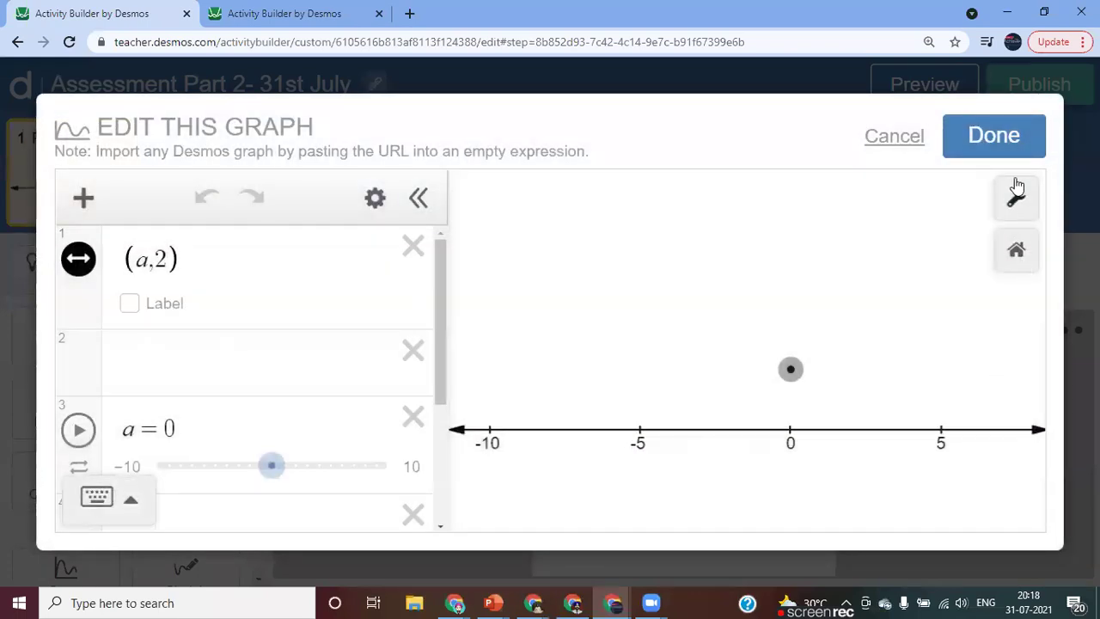
{"action": "left_click", "coordinate": [1081, 41]}
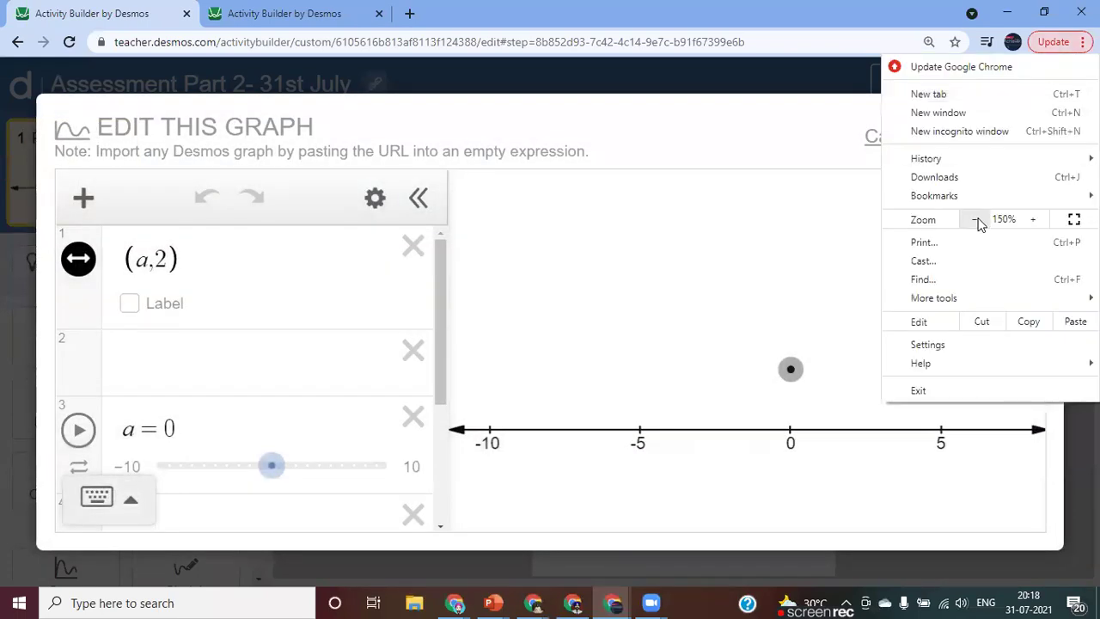
{"action": "left_click", "coordinate": [977, 220]}
{"action": "left_click", "coordinate": [854, 236]}
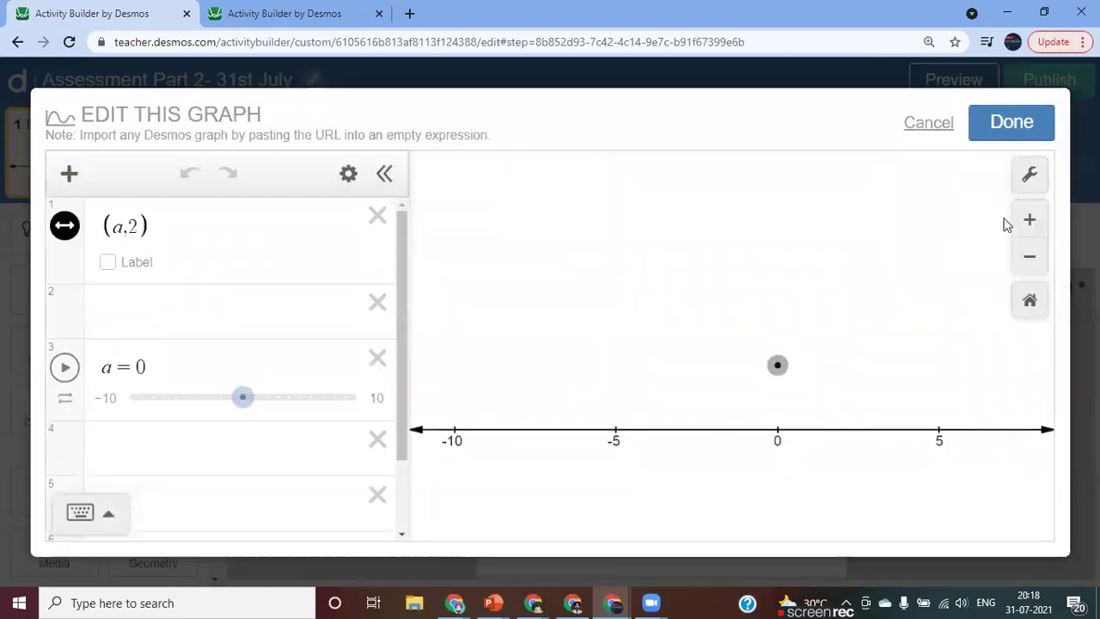
Step: Set the x-axis step to 0.5 in the graph settings
{"action": "left_click", "coordinate": [1031, 176]}
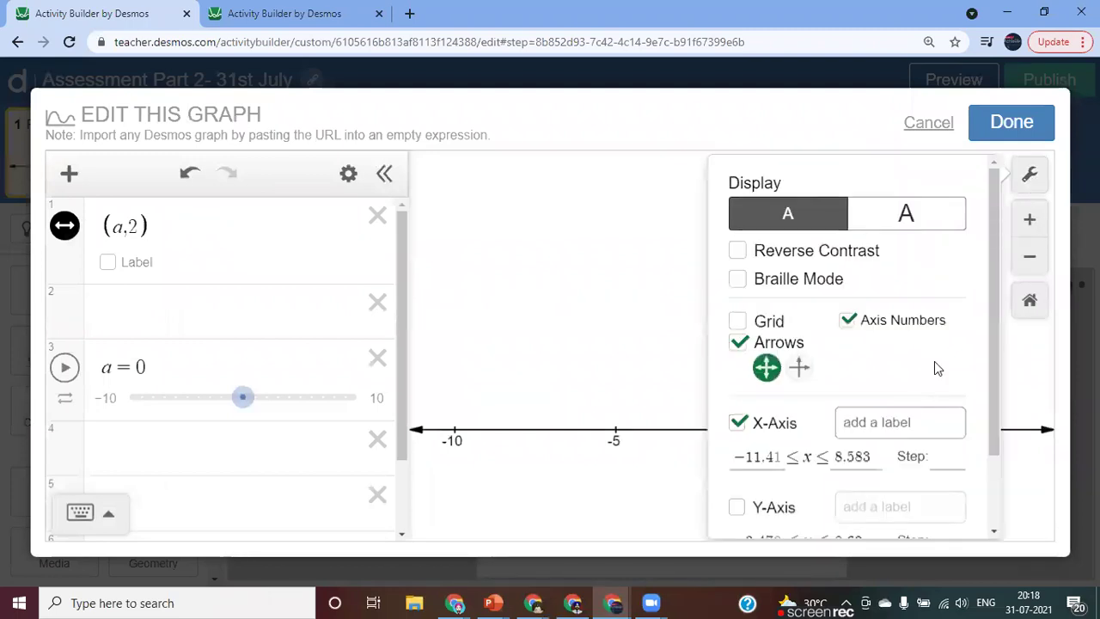
{"action": "left_click", "coordinate": [939, 456]}
{"action": "type", "text": "0.5"}
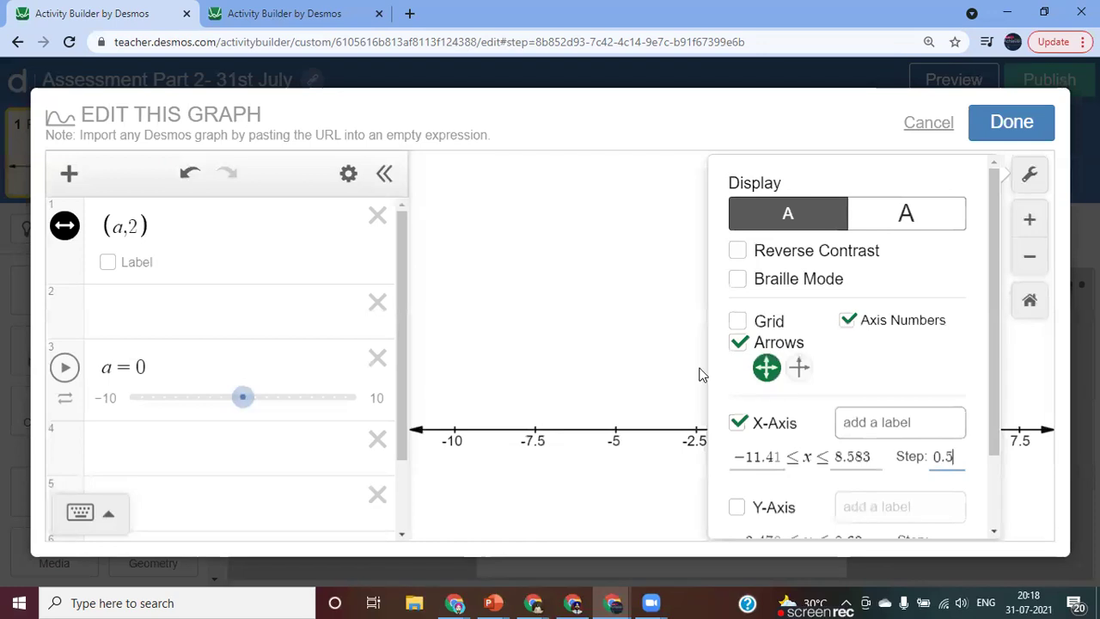
Step: Save the graph edits and check the number line in the student preview
{"action": "left_click", "coordinate": [688, 369]}
{"action": "left_click", "coordinate": [1005, 133]}
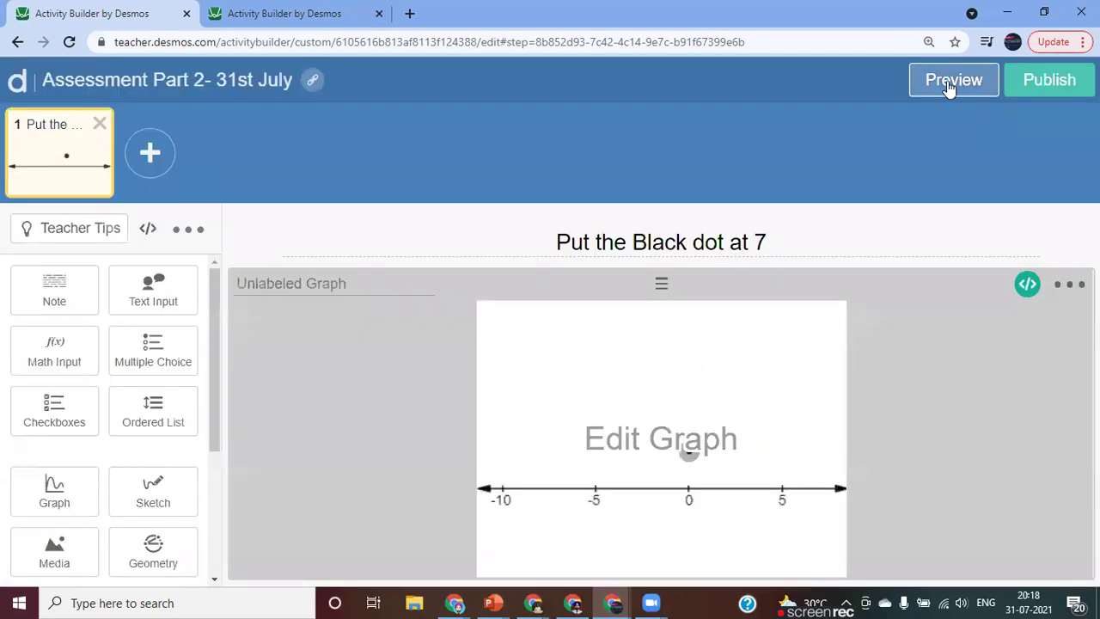
{"action": "left_click", "coordinate": [948, 83]}
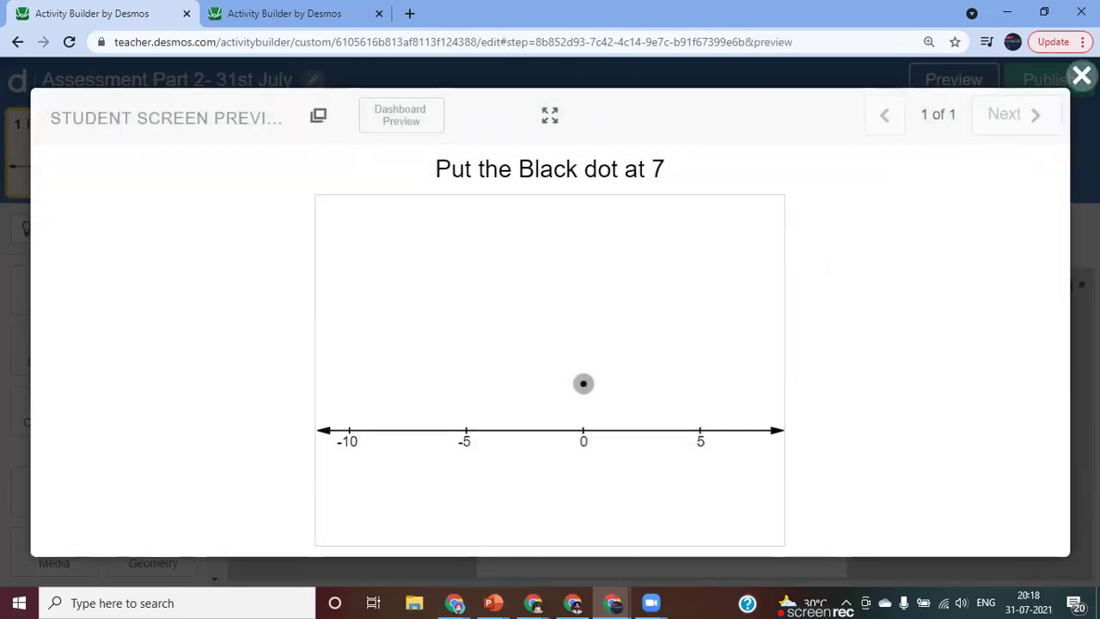
{"action": "left_click", "coordinate": [1080, 76]}
Step: Reopen the number line graph for editing and set its x-axis step to 1
{"action": "left_click", "coordinate": [675, 442]}
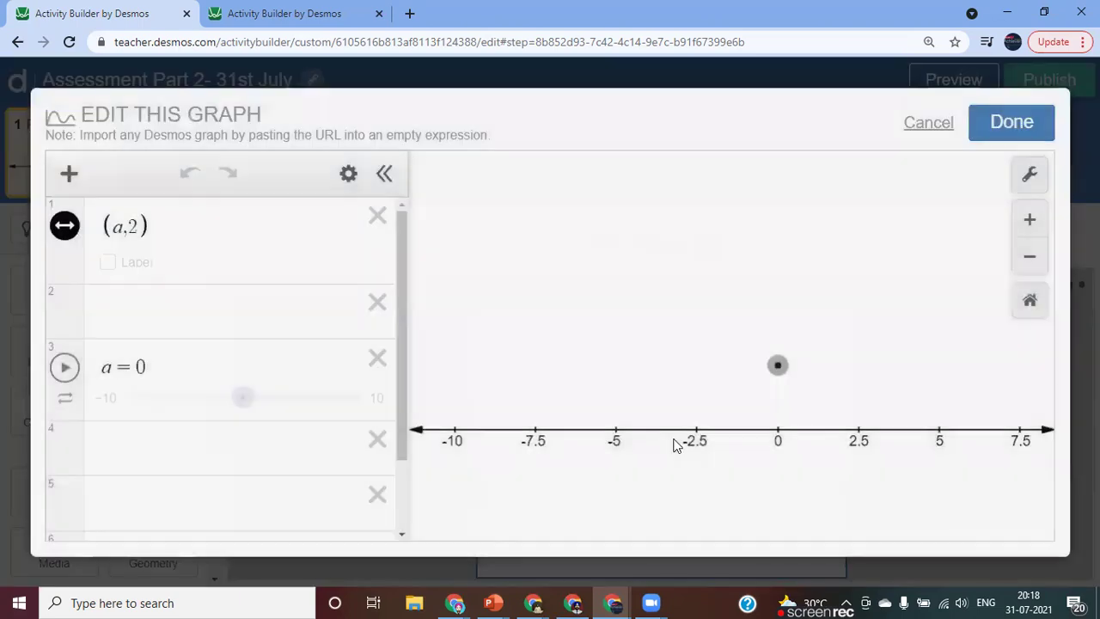
{"action": "left_click", "coordinate": [1030, 300]}
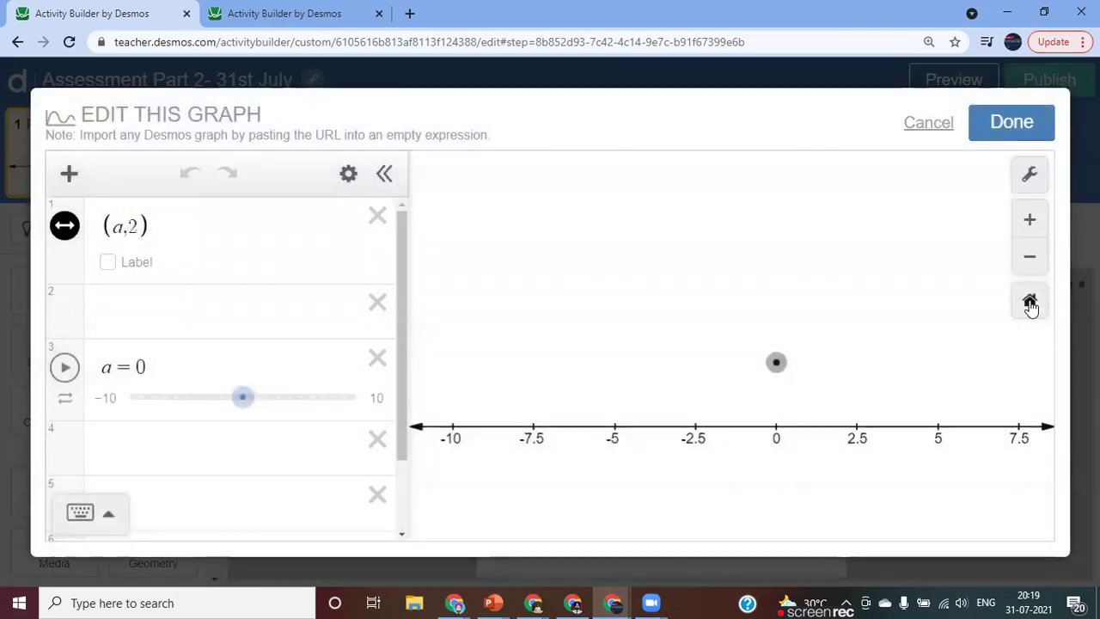
{"action": "left_click_drag", "start_coordinate": [840, 289], "coordinate": [778, 367]}
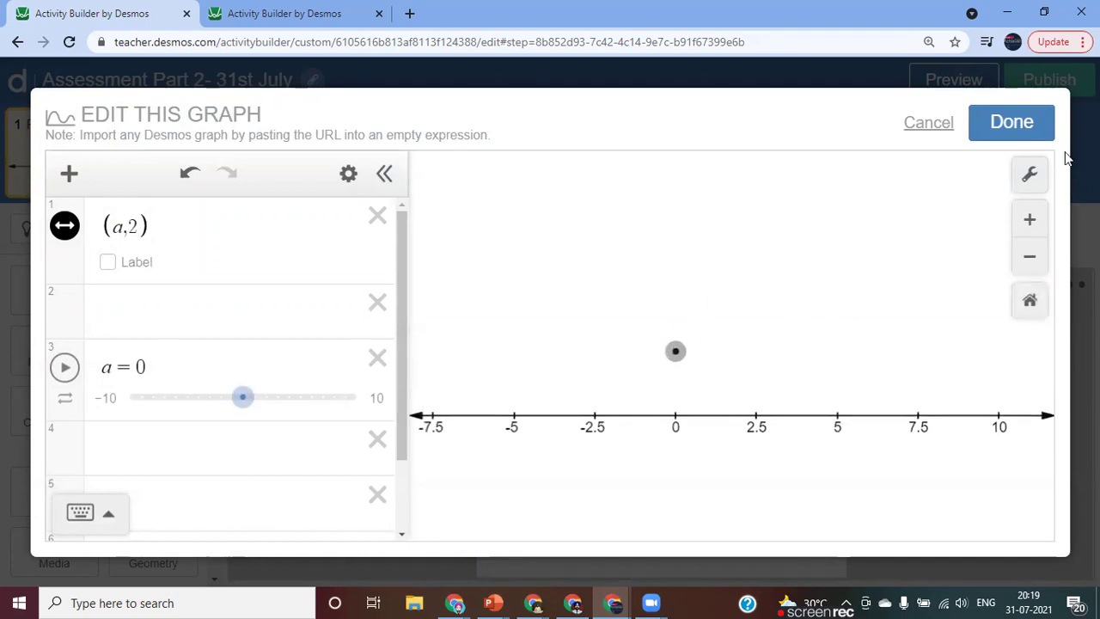
{"action": "left_click", "coordinate": [1028, 175]}
{"action": "left_click", "coordinate": [952, 455]}
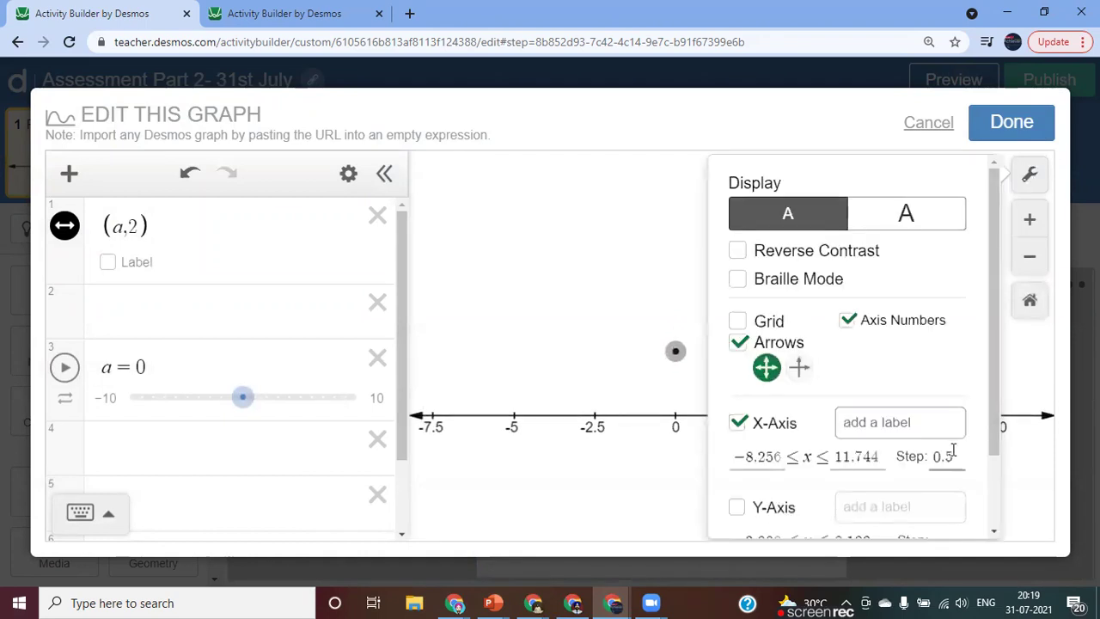
{"action": "key", "text": "BackSpace"}
{"action": "key", "text": "BackSpace"}
{"action": "key", "text": "BackSpace"}
{"action": "type", "text": "1"}
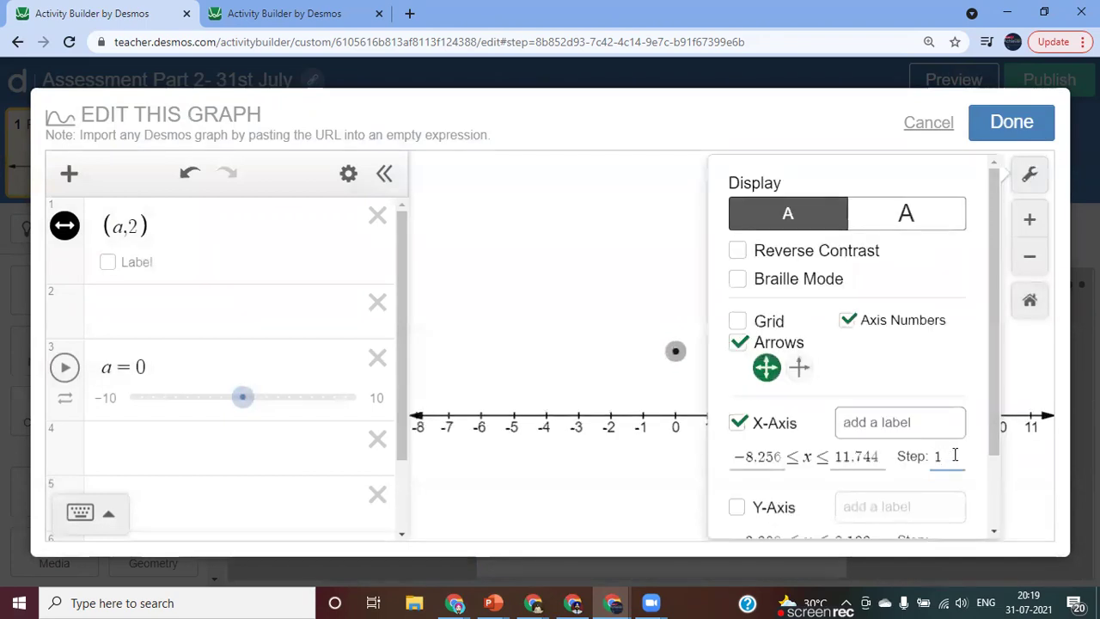
Step: Set the y-axis step to 1 and close the graph settings
{"action": "scroll", "coordinate": [949, 451], "scroll_direction": "down", "scroll_amount": 1}
{"action": "left_click", "coordinate": [945, 456]}
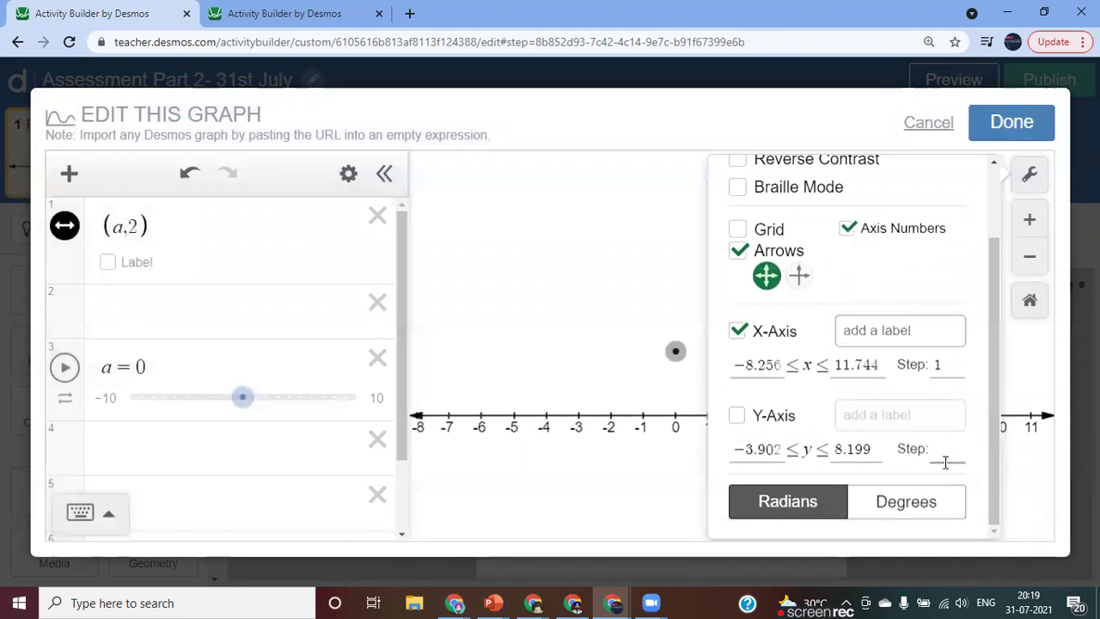
{"action": "type", "text": "1"}
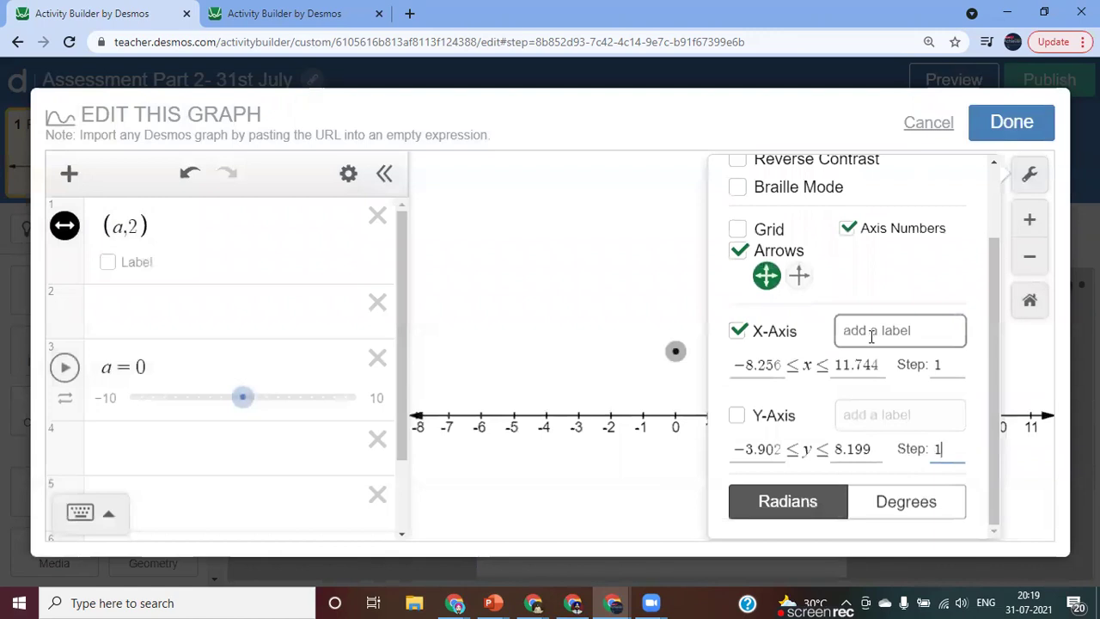
{"action": "left_click", "coordinate": [659, 280]}
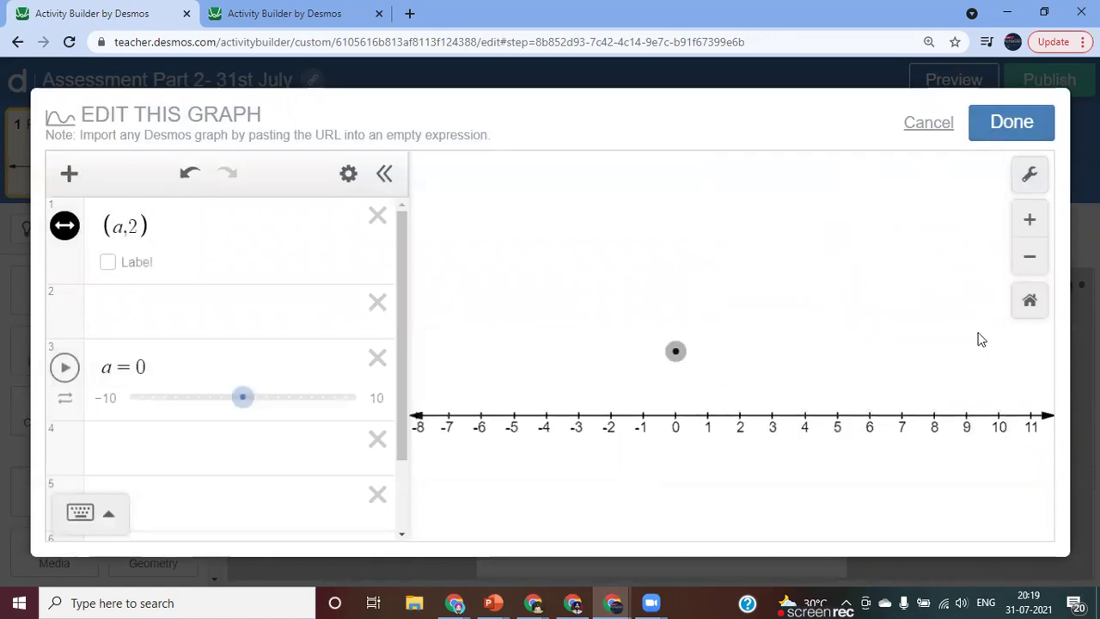
Step: Zoom the number line out to show labels from -15 to 20 and save the graph
{"action": "left_click", "coordinate": [1029, 261]}
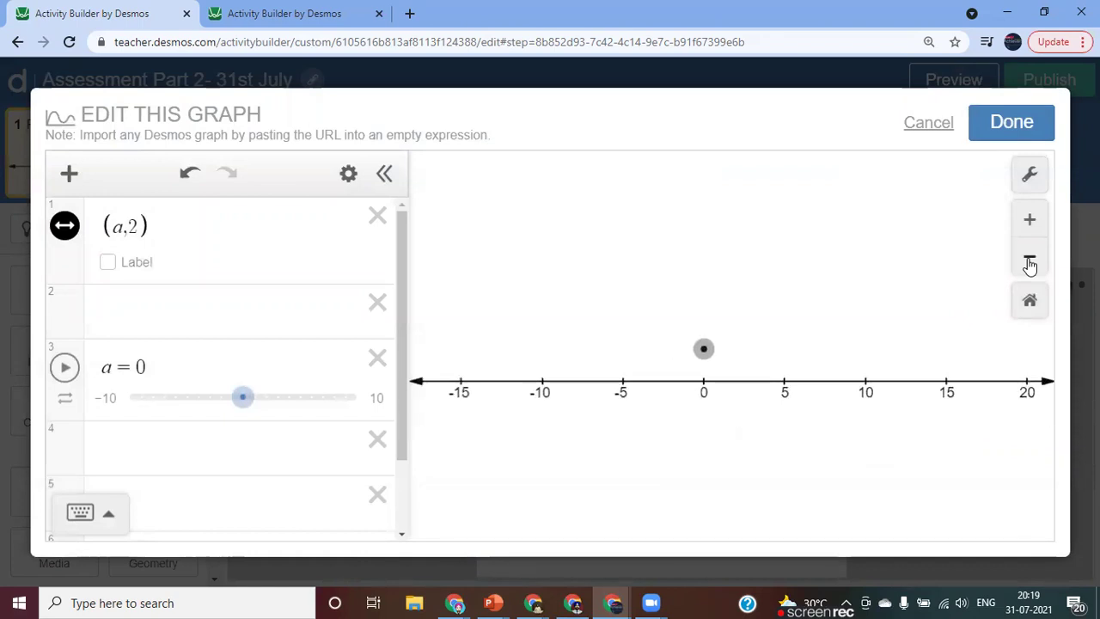
{"action": "left_click_drag", "start_coordinate": [913, 294], "coordinate": [899, 334]}
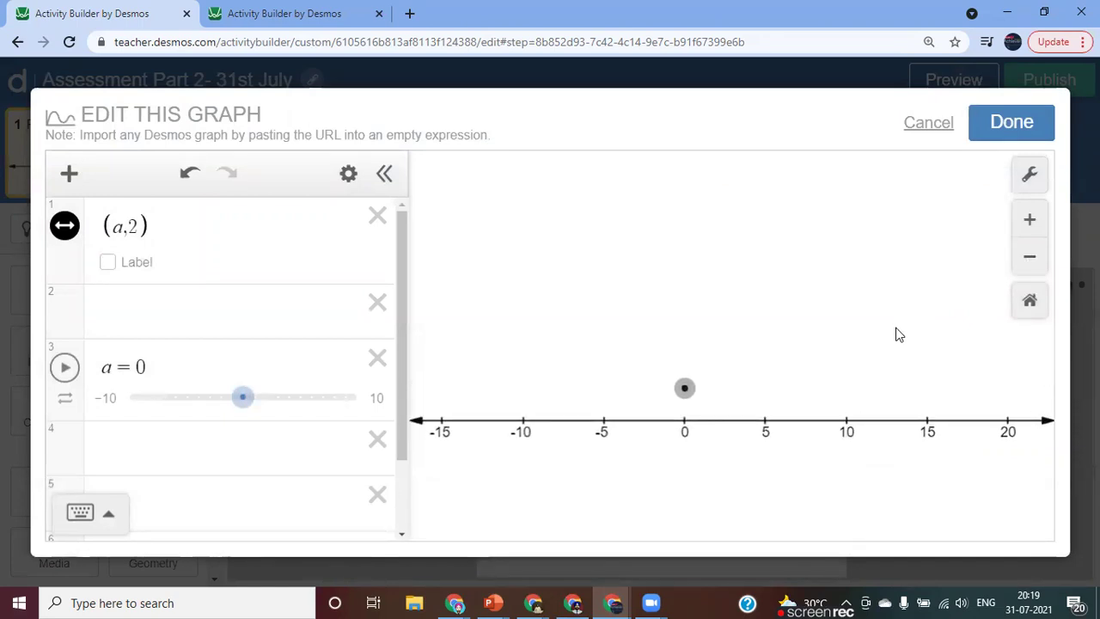
{"action": "left_click", "coordinate": [1025, 134]}
Step: Preview the student screen and test the answer check with the black dot at 1
{"action": "left_click", "coordinate": [956, 80]}
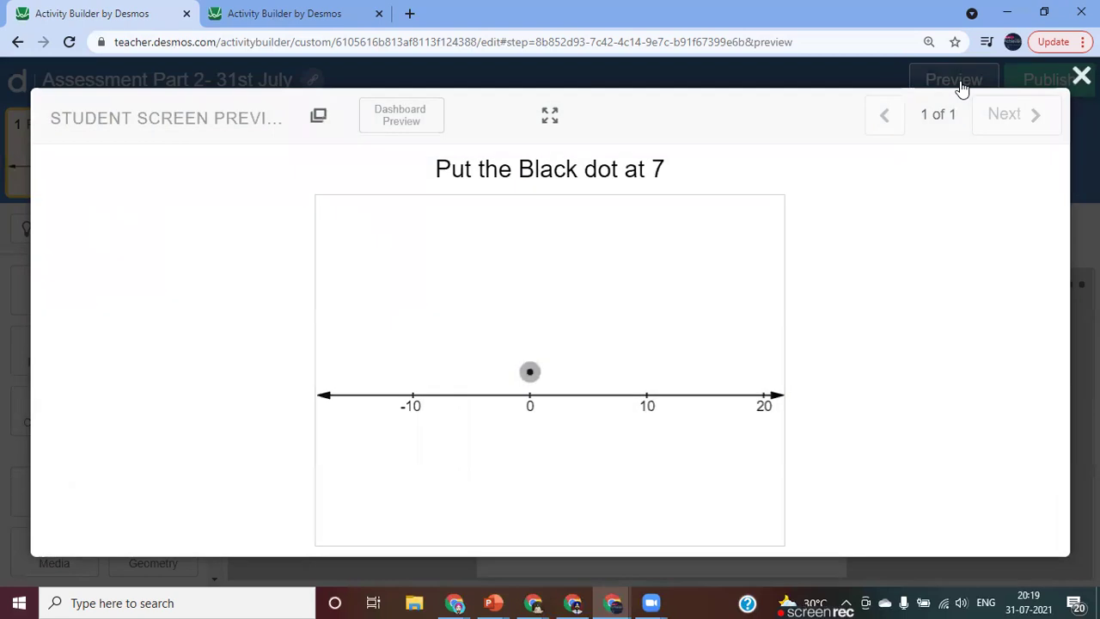
{"action": "mouse_move", "coordinate": [530, 372]}
{"action": "left_mouse_down"}
{"action": "mouse_move", "coordinate": [678, 362]}
{"action": "mouse_move", "coordinate": [541, 371]}
{"action": "left_mouse_up"}
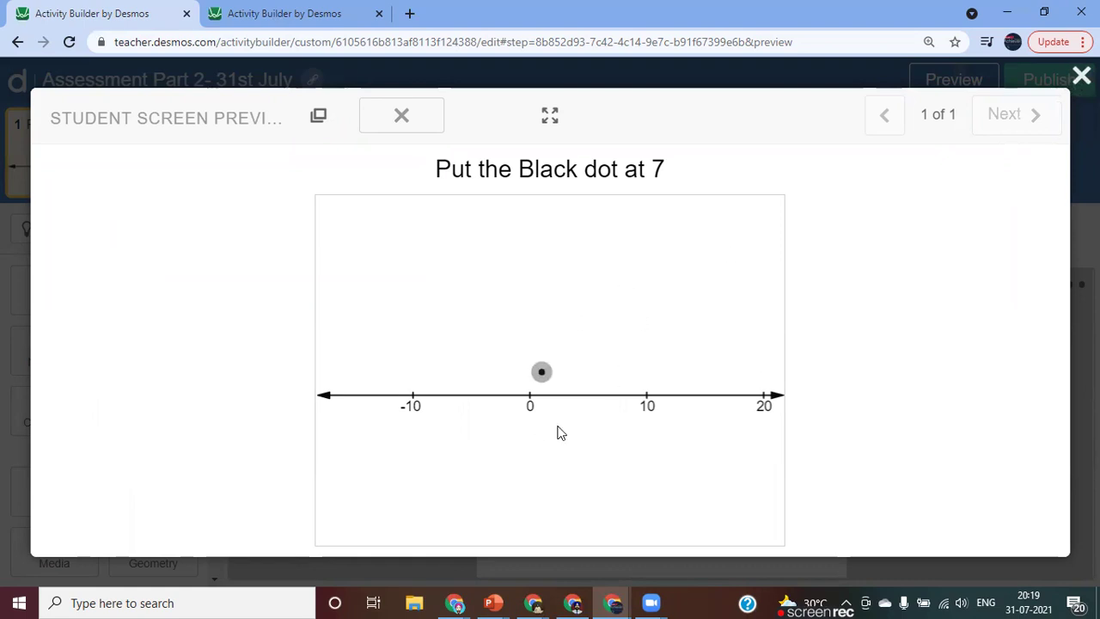
{"action": "left_click", "coordinate": [1081, 76]}
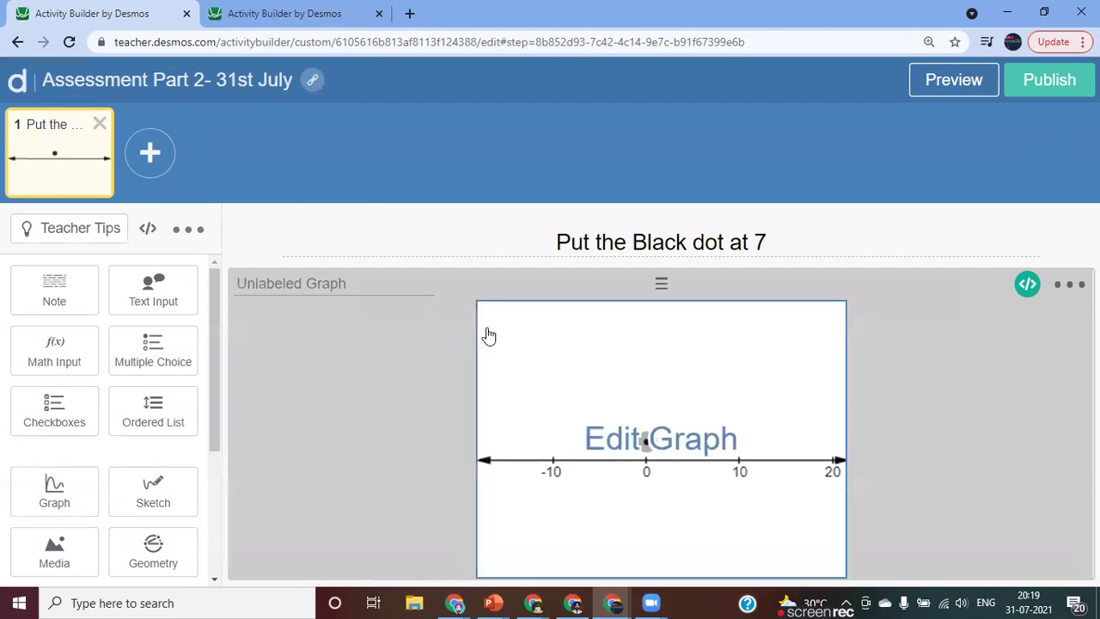
Step: Review the graph's answer-checking script and close it without changes
{"action": "left_click", "coordinate": [1027, 289]}
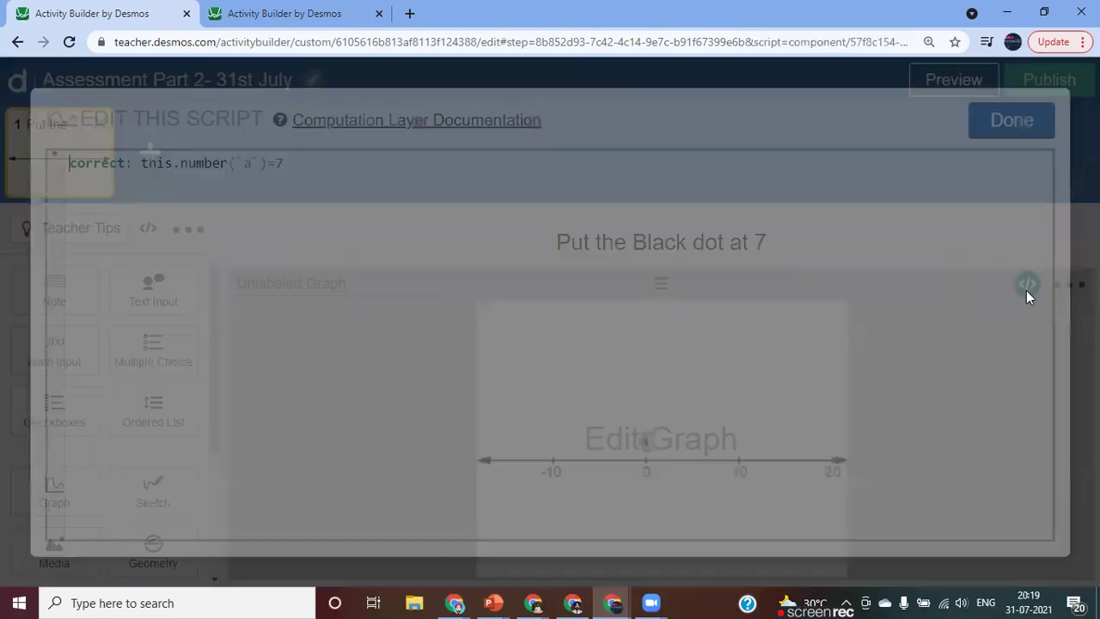
{"action": "left_click", "coordinate": [283, 163]}
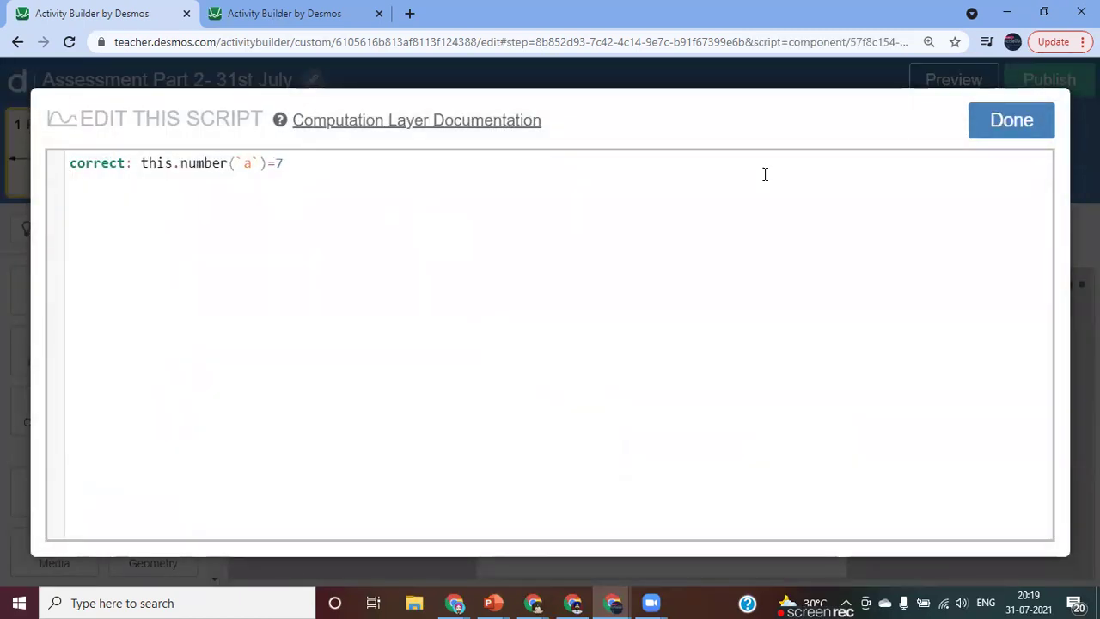
{"action": "left_click", "coordinate": [1005, 128]}
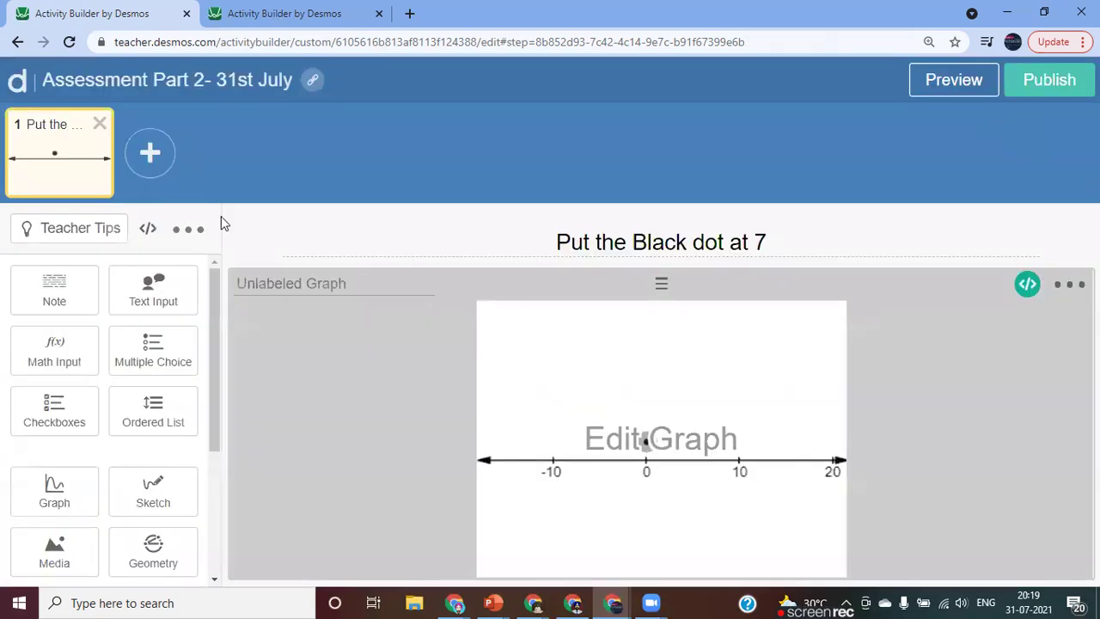
Step: Add a blank second screen to the activity
{"action": "left_click", "coordinate": [151, 154]}
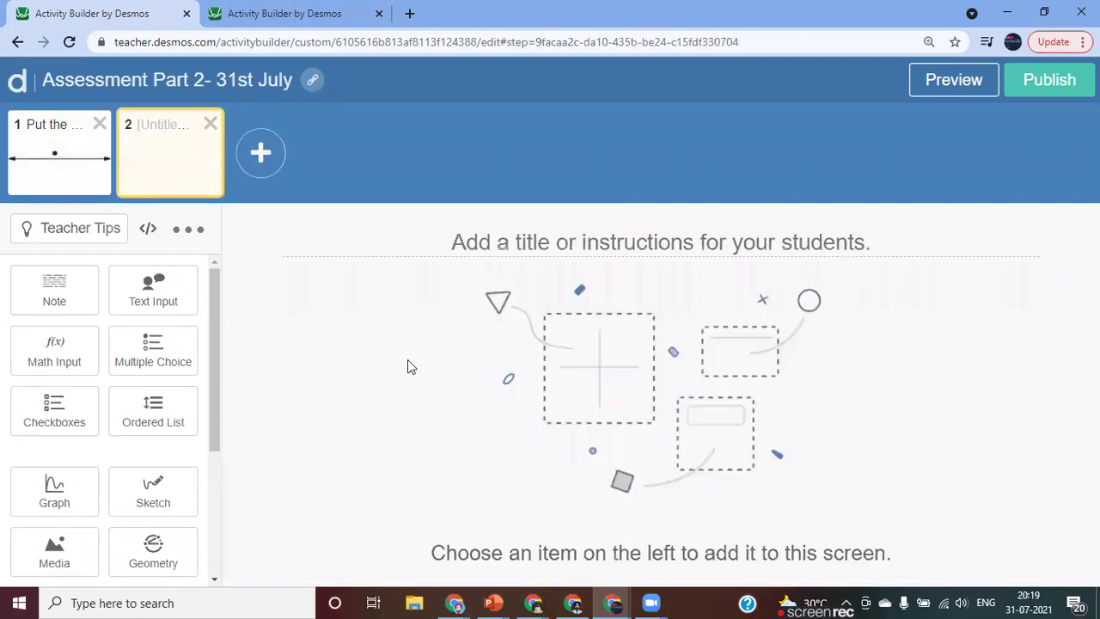
{"action": "mouse_move", "coordinate": [214, 295]}
{"action": "left_mouse_down"}
{"action": "mouse_move", "coordinate": [226, 424]}
{"action": "mouse_move", "coordinate": [214, 283]}
{"action": "left_mouse_up"}
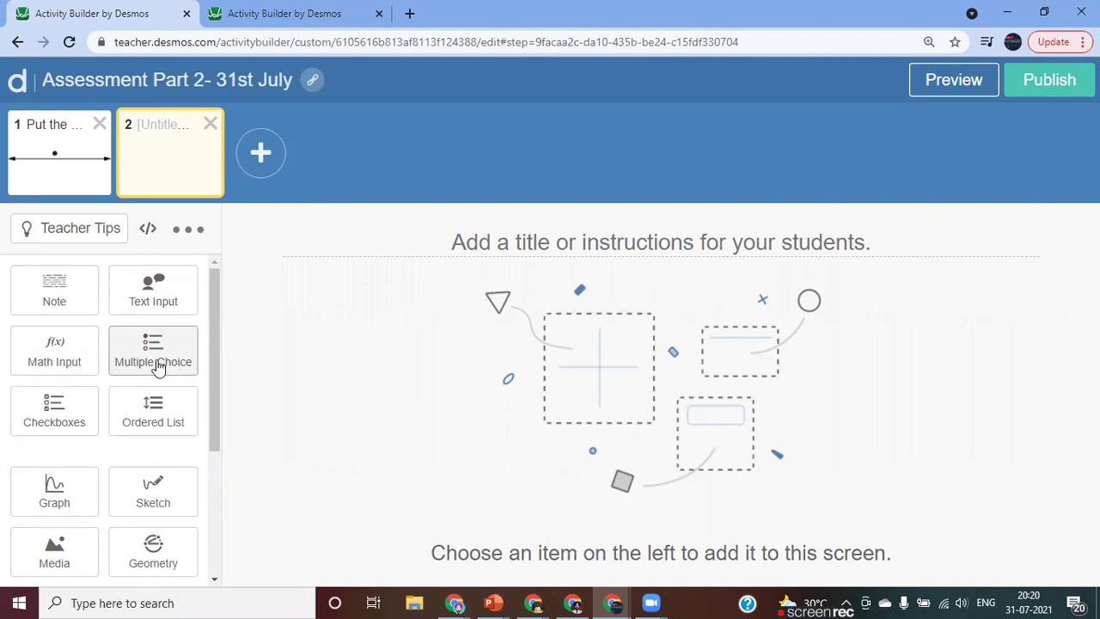
Step: Switch to the Integers and Opposites activity and advance its student preview to screen 6
{"action": "left_click", "coordinate": [305, 11]}
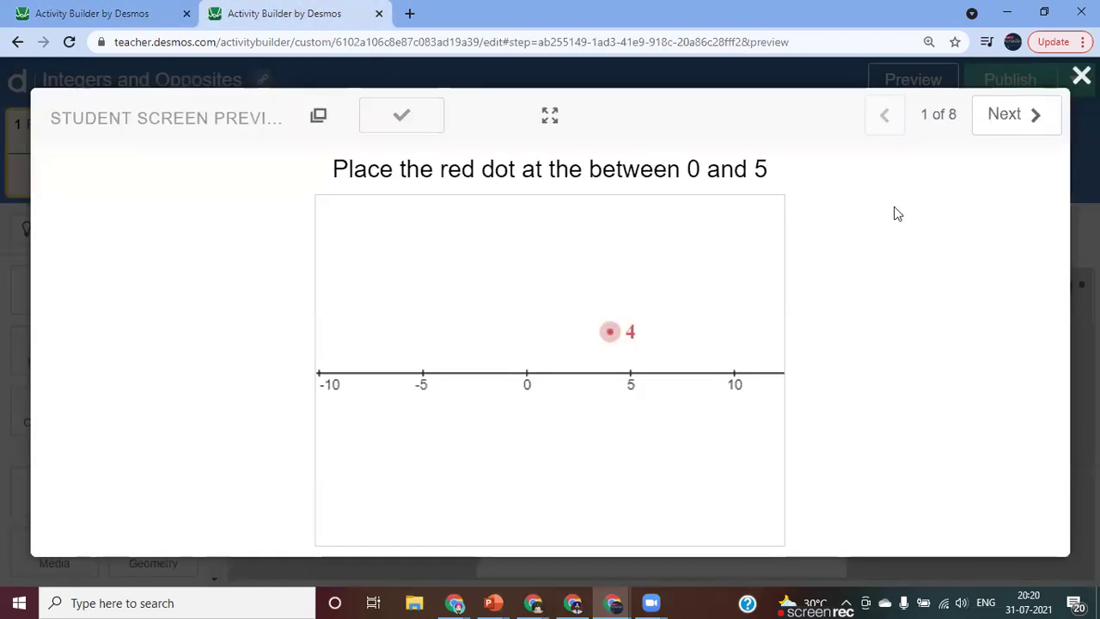
{"action": "left_click", "coordinate": [1019, 127]}
{"action": "left_click", "coordinate": [1019, 127]}
{"action": "left_click", "coordinate": [1019, 127]}
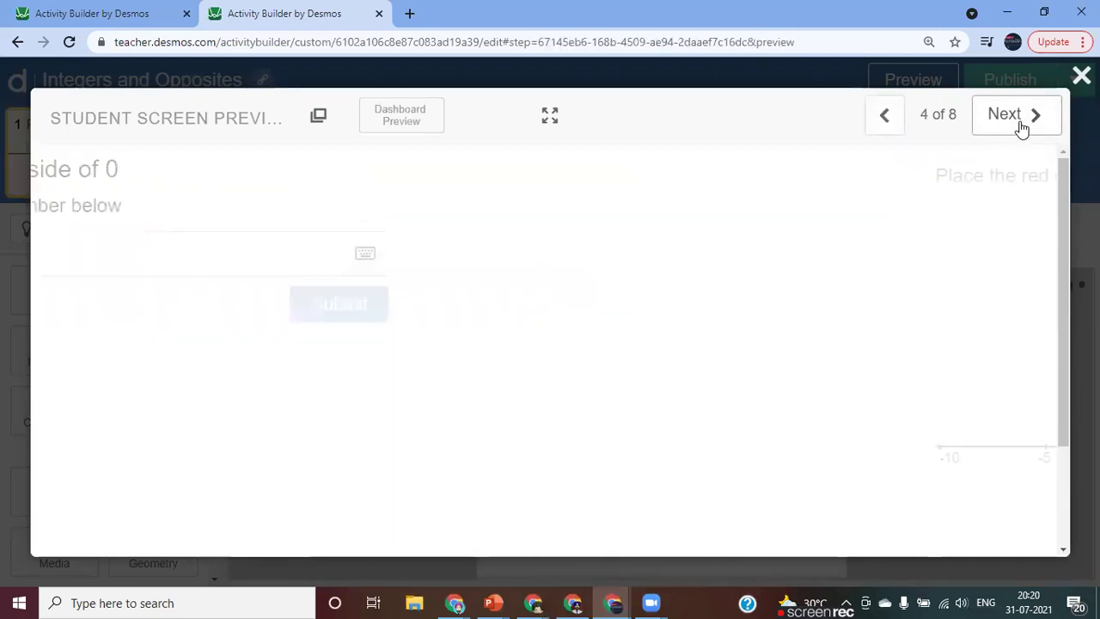
{"action": "left_click", "coordinate": [1019, 127]}
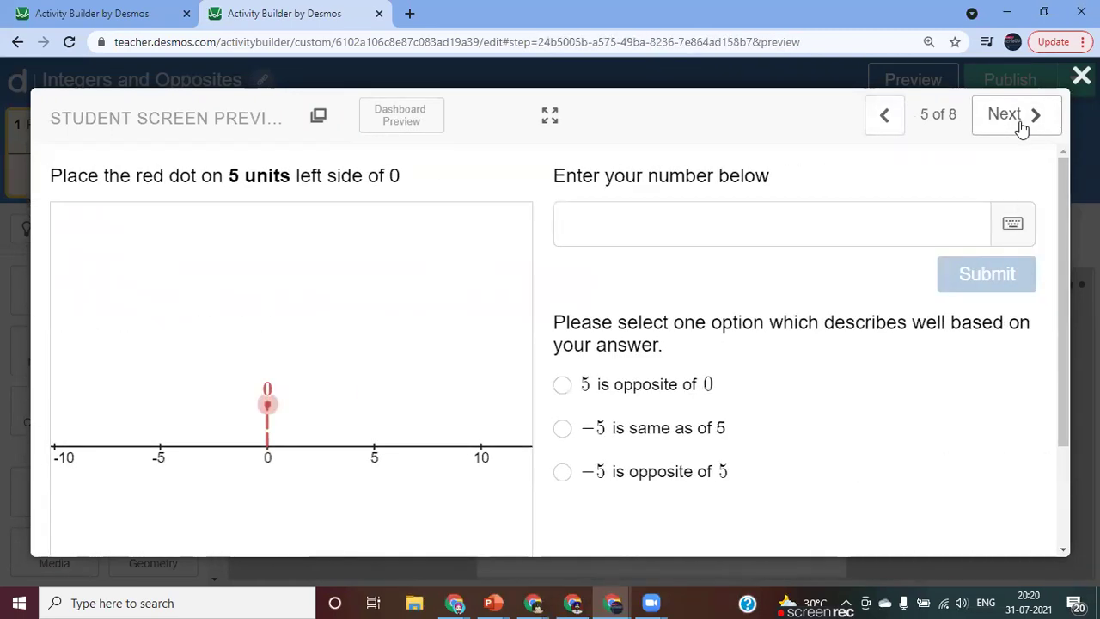
{"action": "left_click", "coordinate": [1019, 127]}
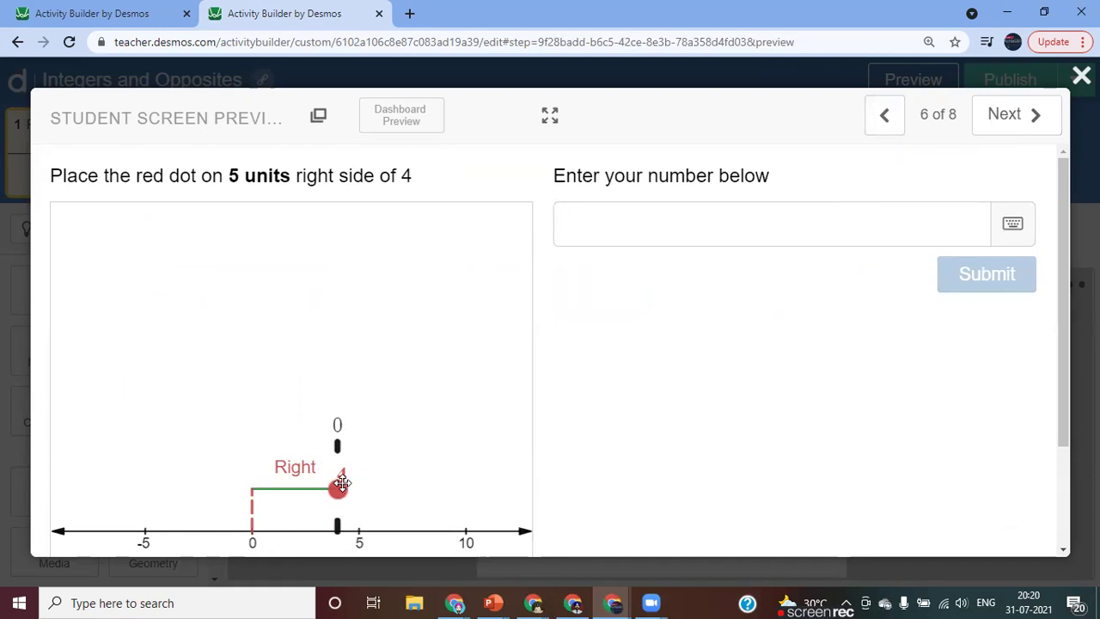
Step: On screen 6, move the red dot to 9 and submit 9 as the number
{"action": "left_click_drag", "start_coordinate": [341, 483], "coordinate": [444, 488]}
{"action": "left_click", "coordinate": [592, 234]}
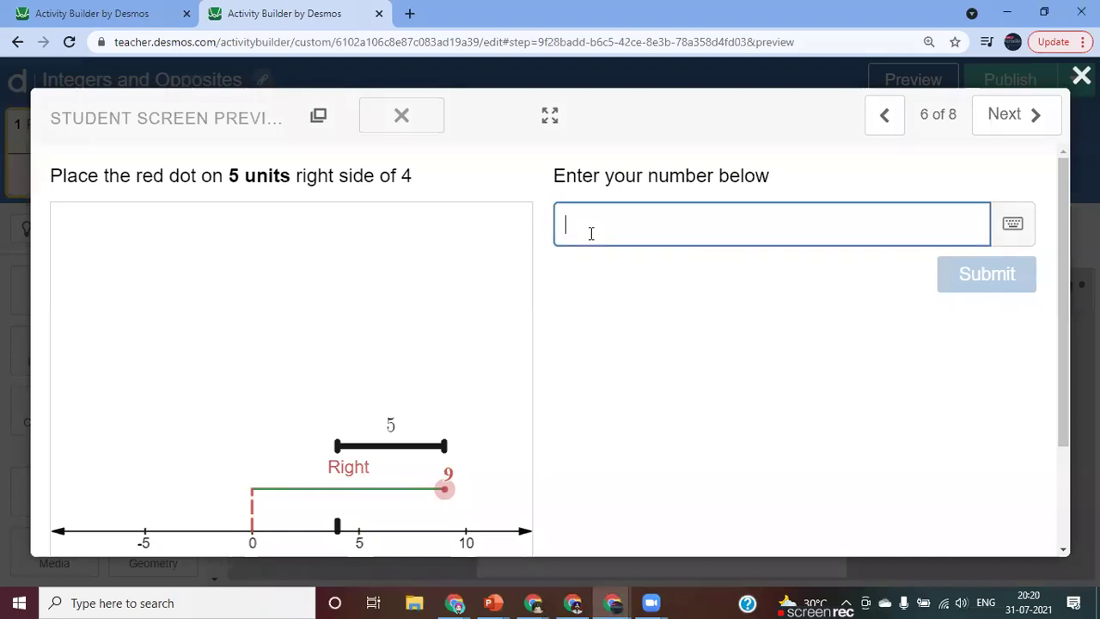
{"action": "type", "text": "9"}
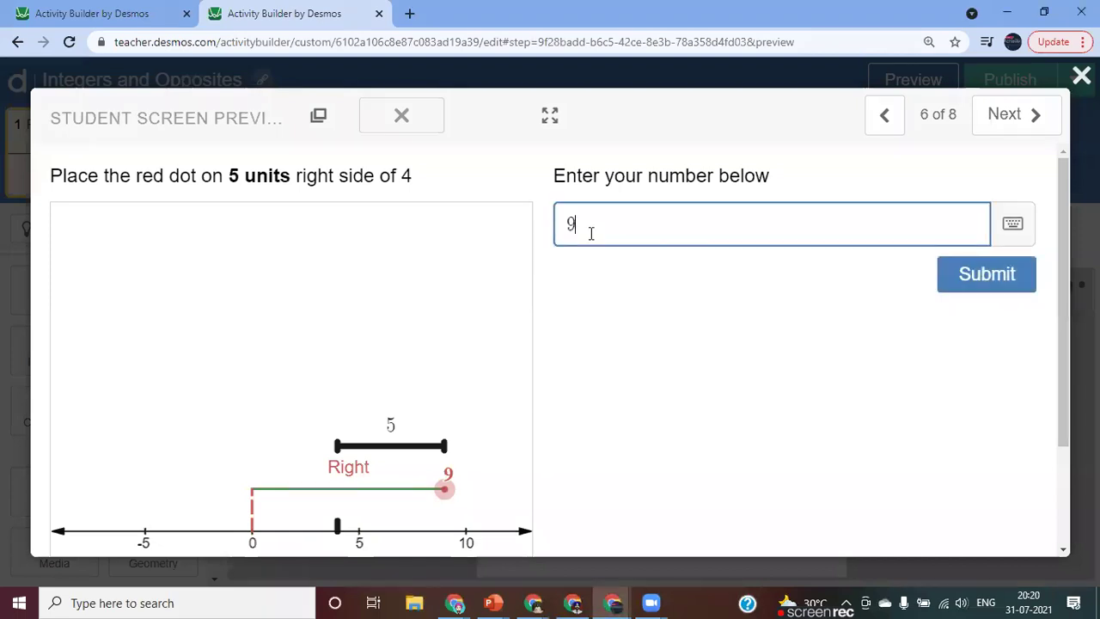
{"action": "left_click", "coordinate": [975, 276]}
Step: Test the feedback for "9 is 5 units less than 4" and "9 is 5 units more than 4", and exit the preview
{"action": "scroll", "coordinate": [757, 410], "scroll_direction": "down", "scroll_amount": 2}
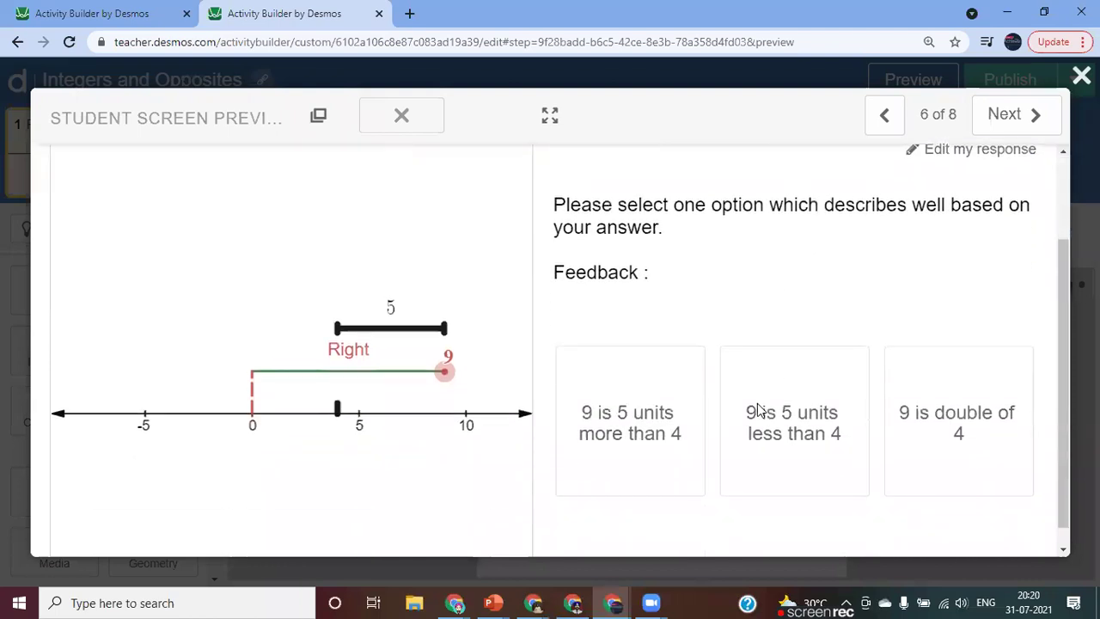
{"action": "scroll", "coordinate": [757, 410], "scroll_direction": "up", "scroll_amount": 1}
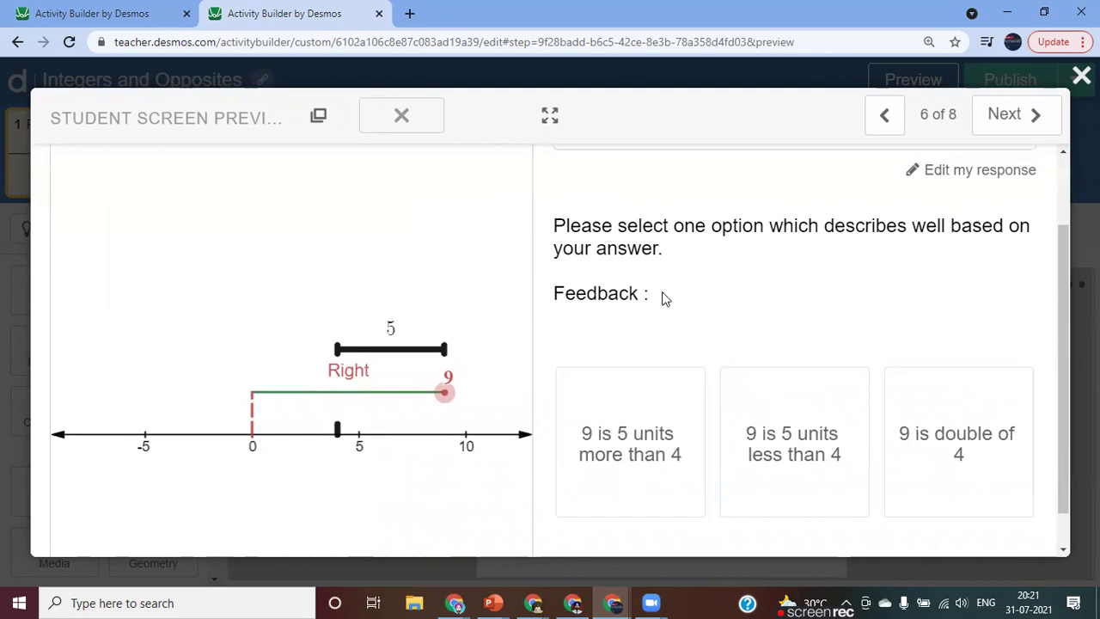
{"action": "left_click", "coordinate": [792, 475]}
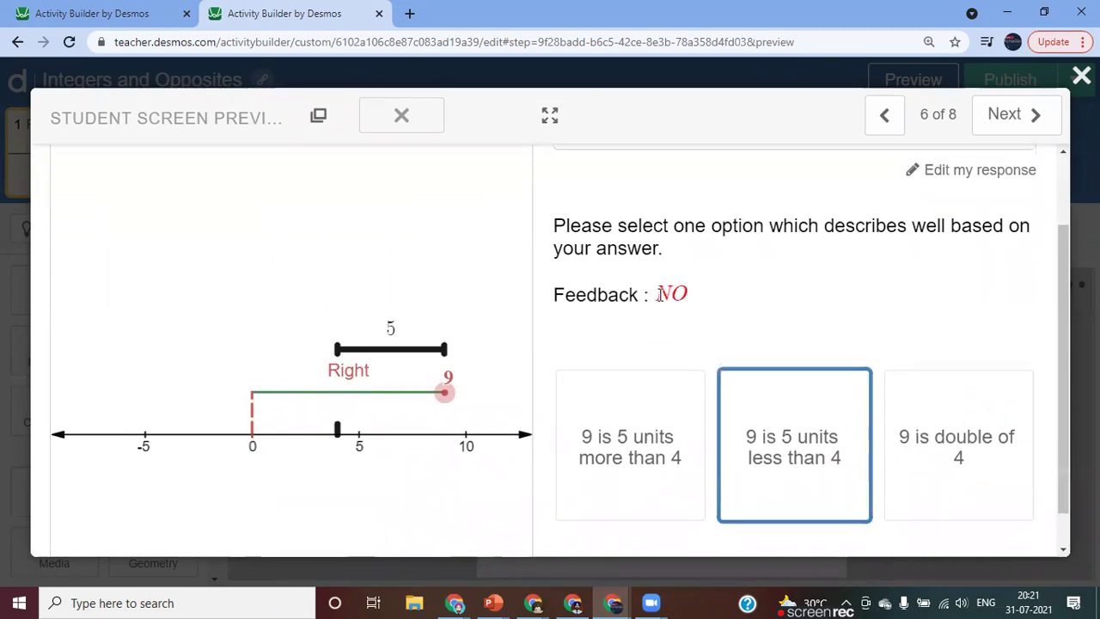
{"action": "left_click", "coordinate": [610, 474]}
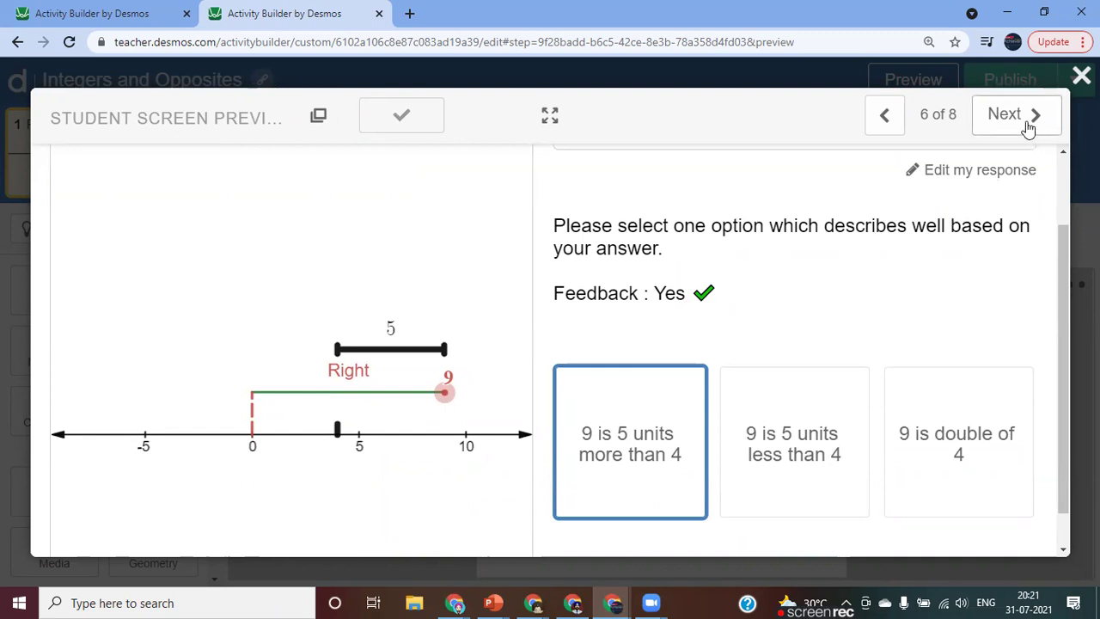
{"action": "left_click", "coordinate": [1080, 76]}
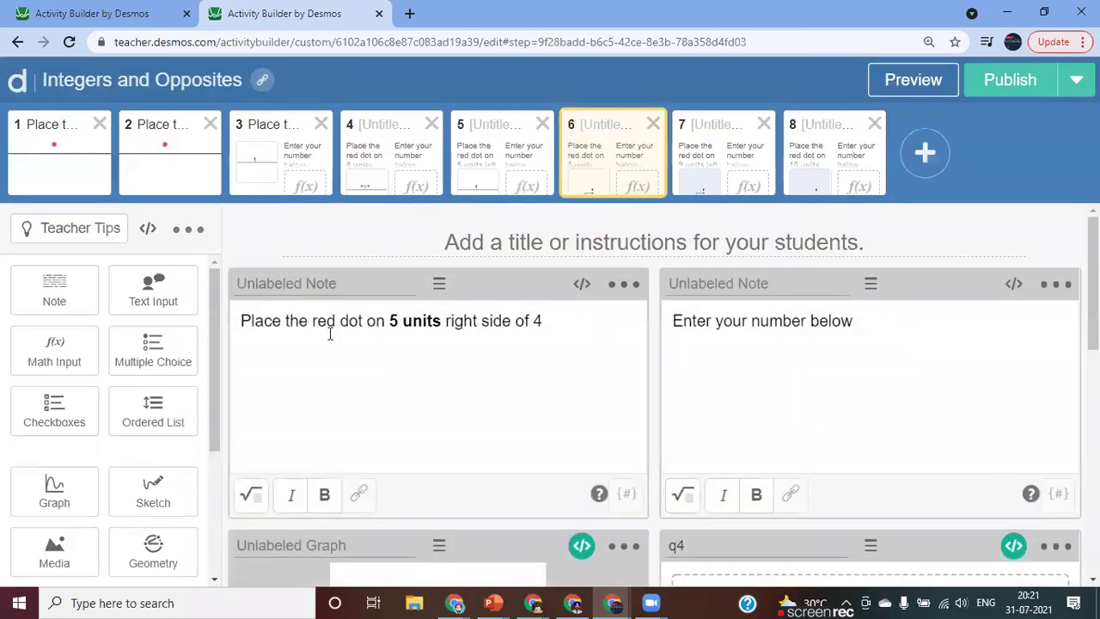
Step: Copy screen 6 of the Integers and Opposites activity from its student preview
{"action": "left_click", "coordinate": [104, 8]}
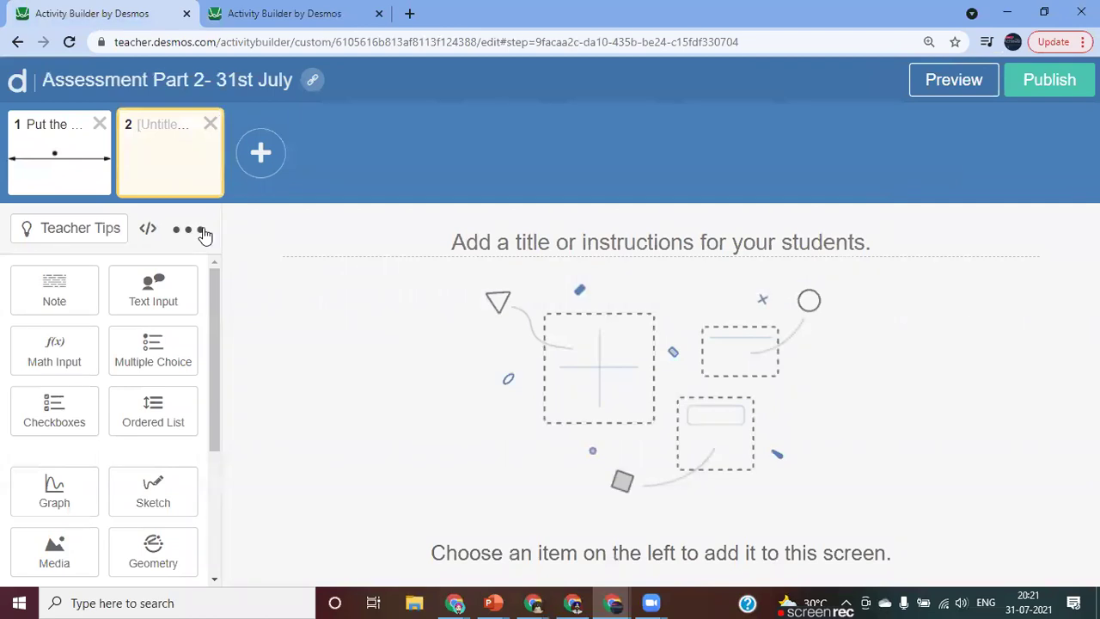
{"action": "left_click", "coordinate": [284, 14]}
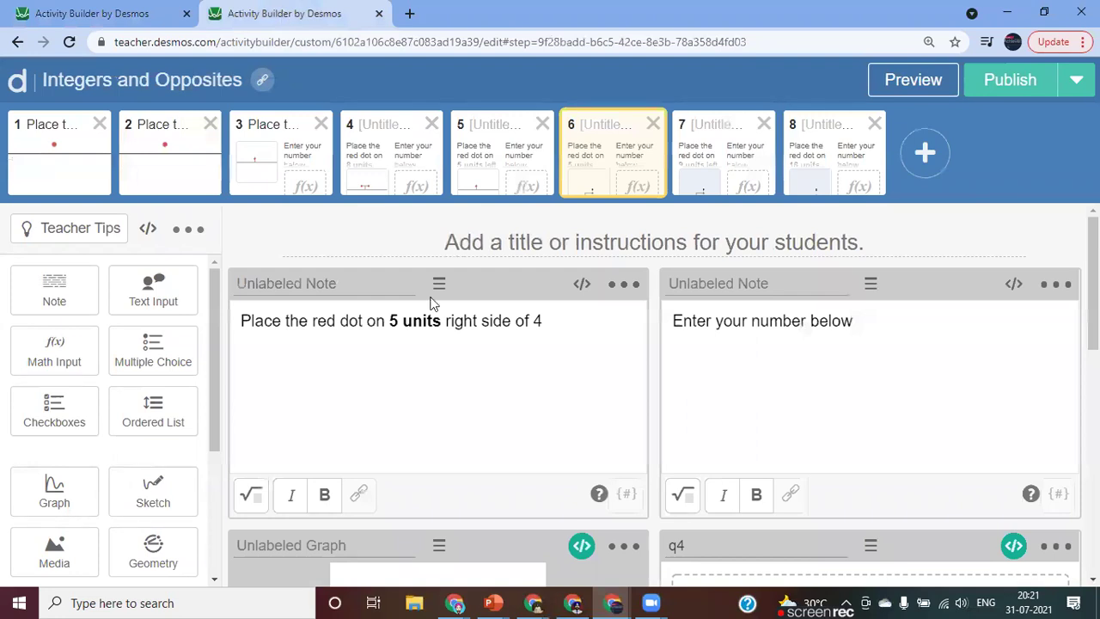
{"action": "left_click", "coordinate": [911, 86]}
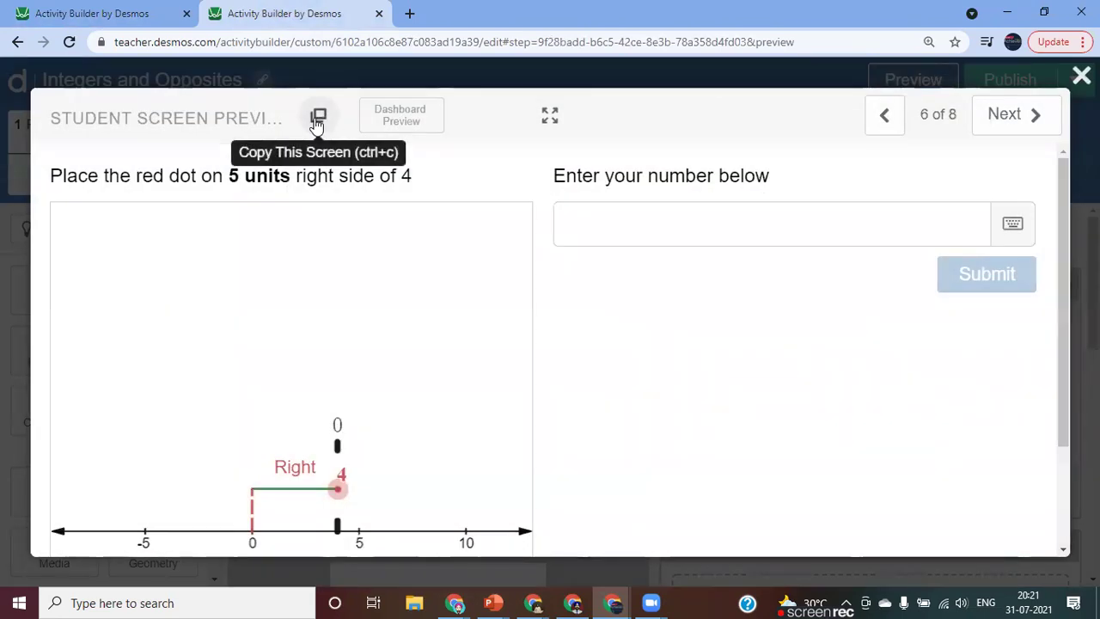
{"action": "left_click", "coordinate": [318, 120]}
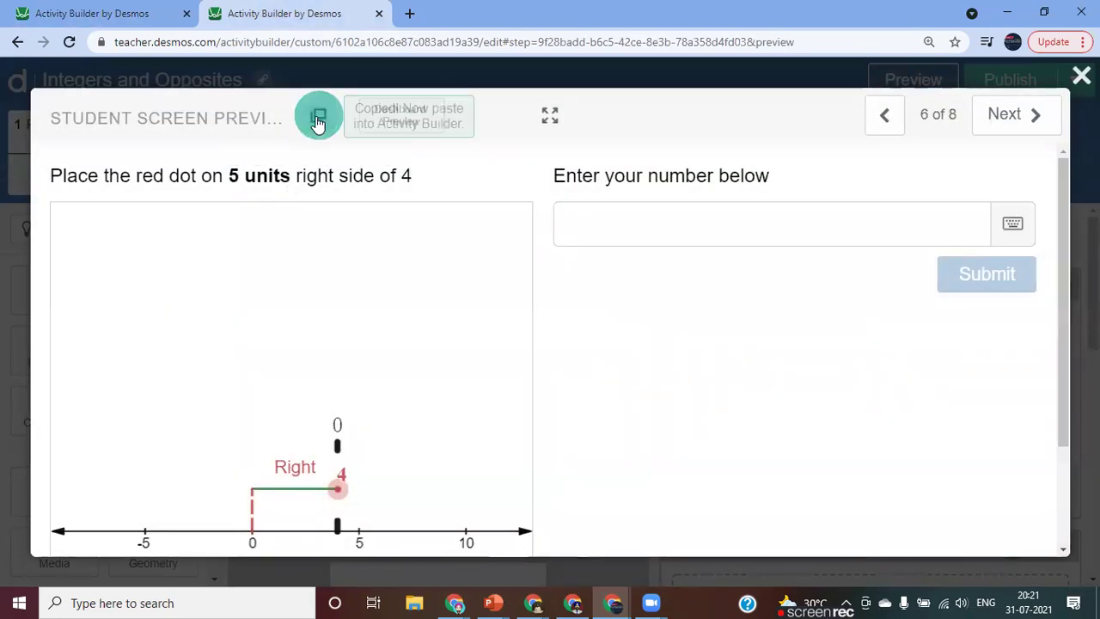
Step: Switch to Assessment Part 2- 31st July, add a third screen, and paste the copied Integers and Opposites screen into it
{"action": "left_click", "coordinate": [94, 10]}
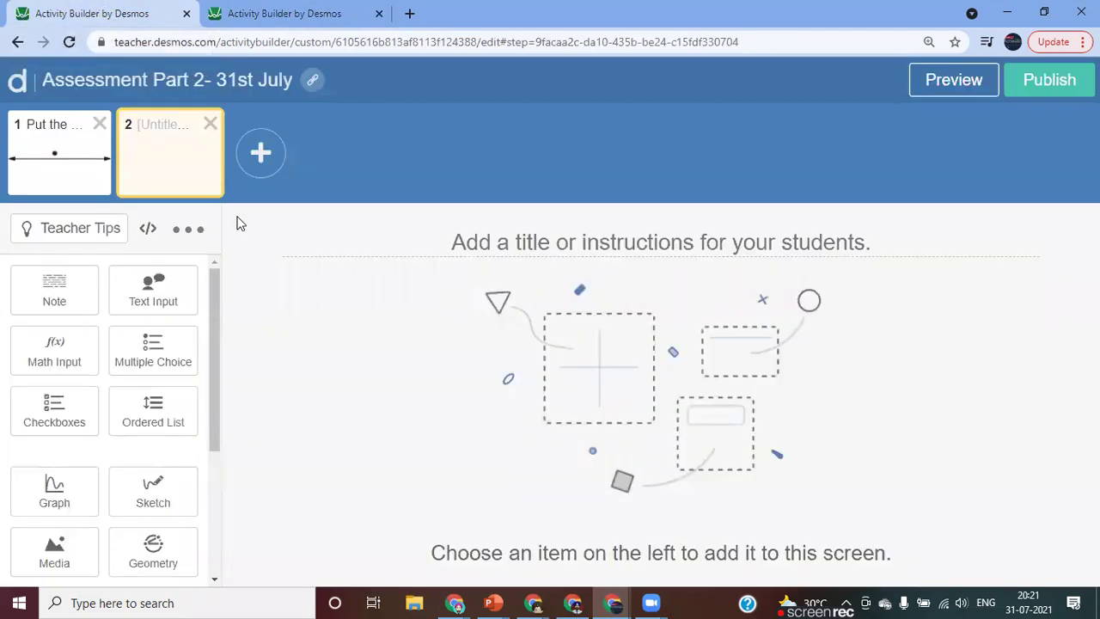
{"action": "left_click", "coordinate": [260, 154]}
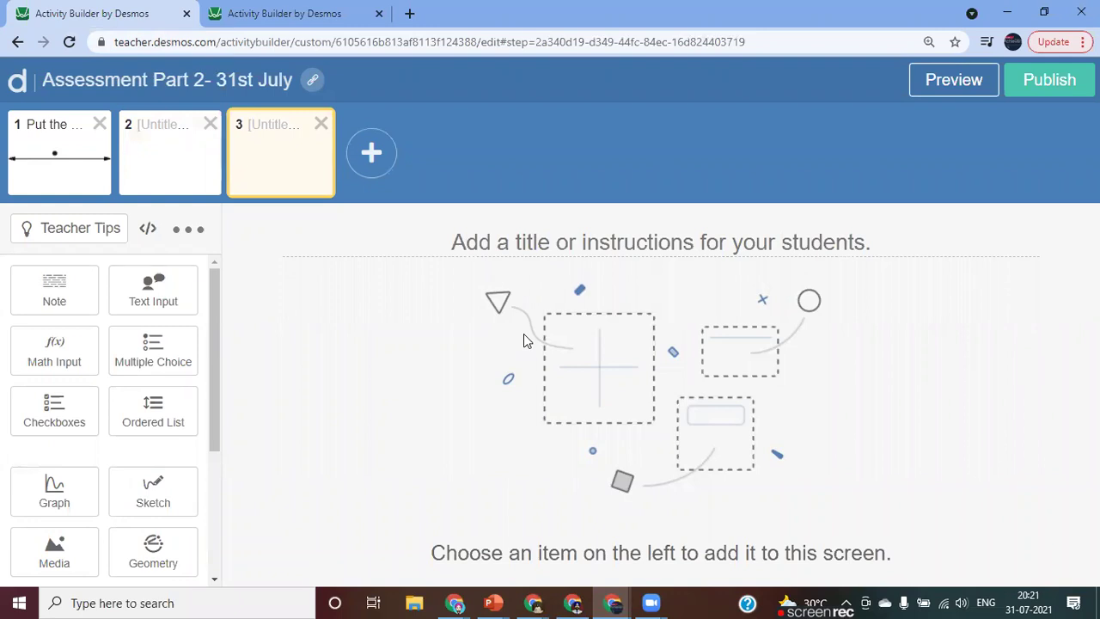
{"action": "key", "text": "ctrl+v"}
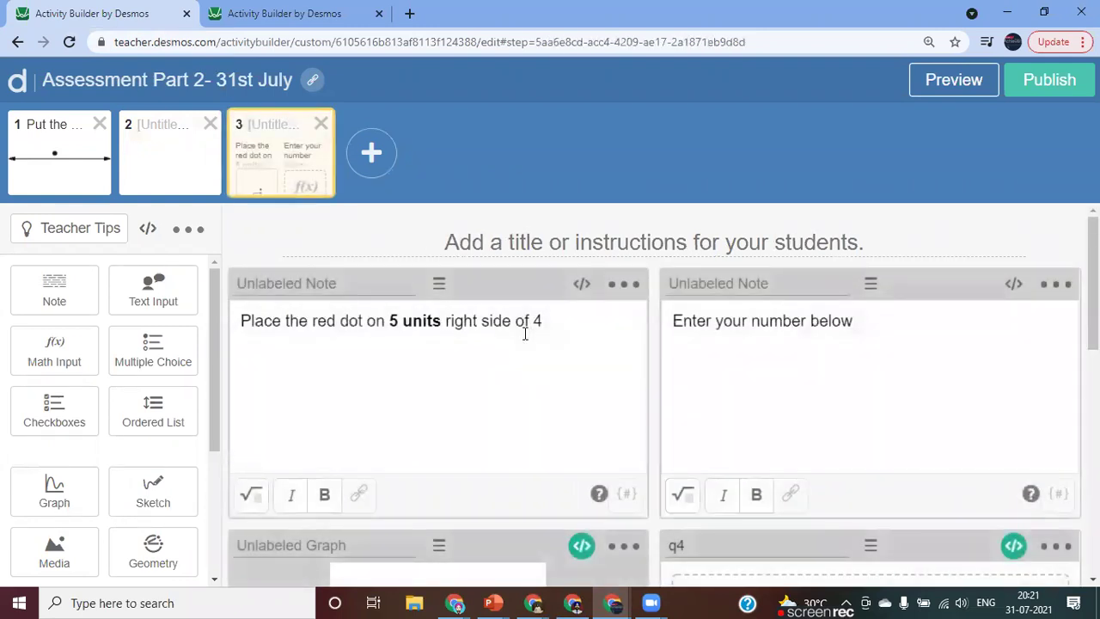
{"action": "scroll", "coordinate": [524, 333], "scroll_direction": "down", "scroll_amount": 3}
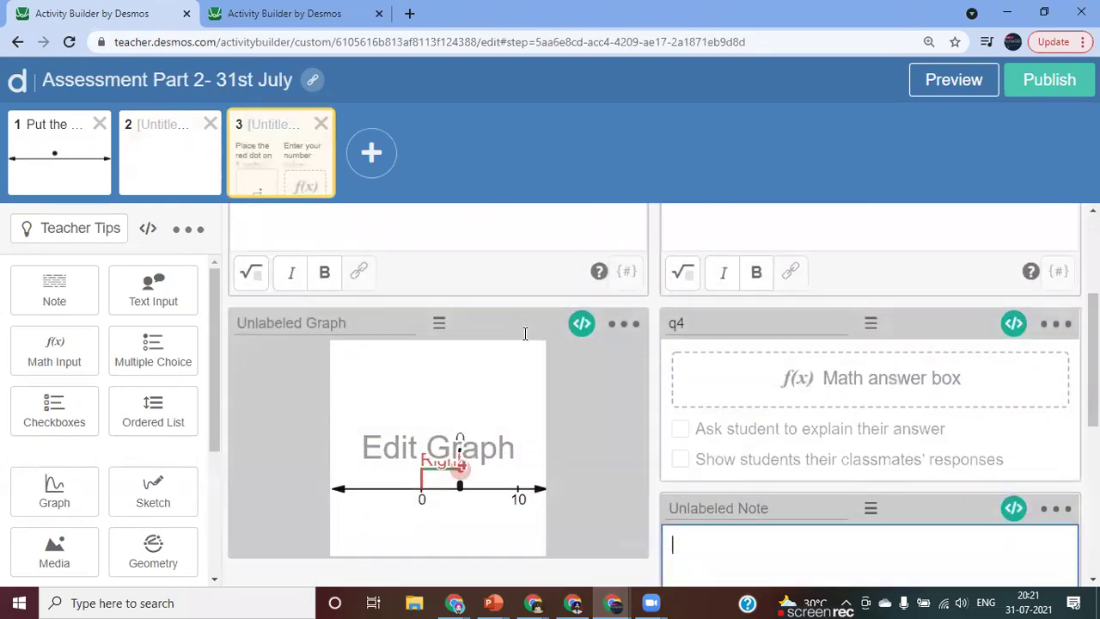
{"action": "scroll", "coordinate": [523, 341], "scroll_direction": "up", "scroll_amount": 2}
{"action": "scroll", "coordinate": [523, 341], "scroll_direction": "down", "scroll_amount": 3}
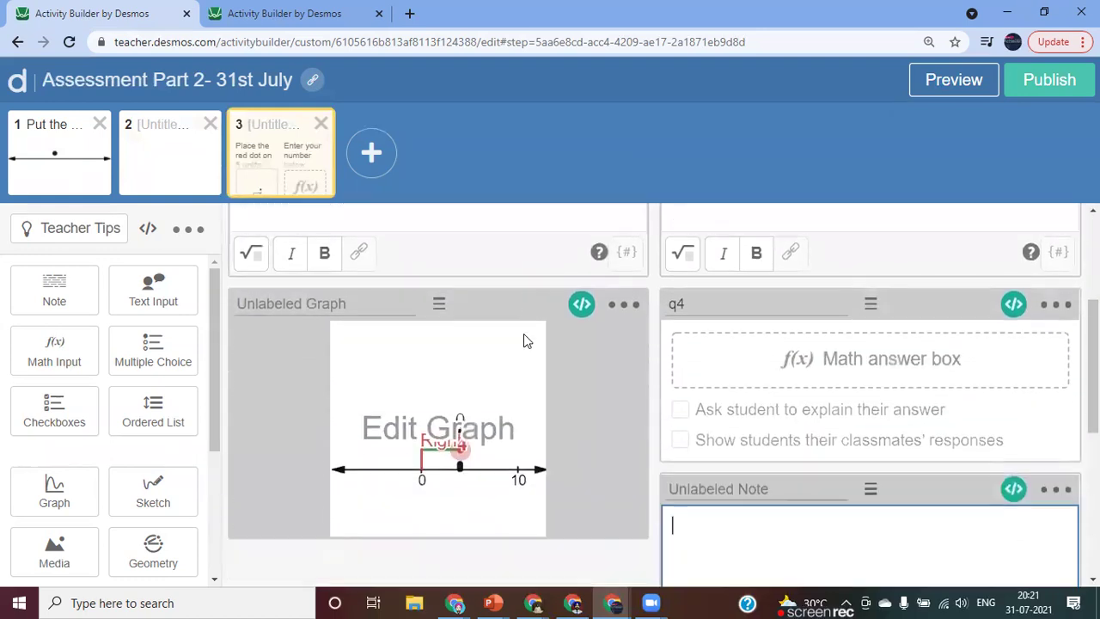
{"action": "scroll", "coordinate": [523, 341], "scroll_direction": "up", "scroll_amount": 2}
{"action": "scroll", "coordinate": [523, 341], "scroll_direction": "up", "scroll_amount": 1}
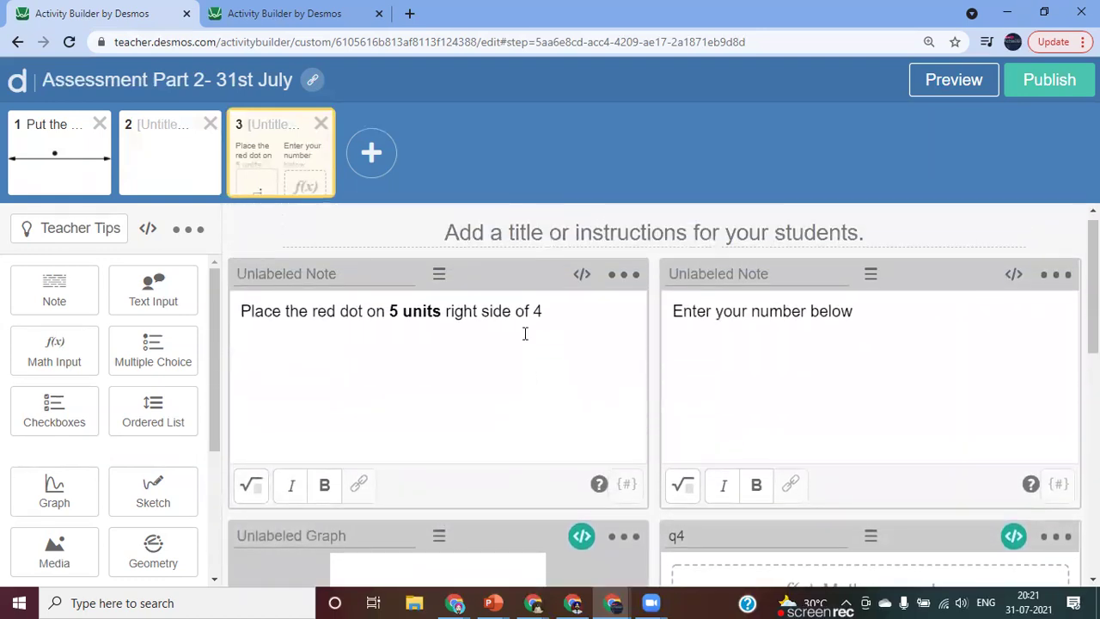
Step: Change the red dot instruction on screen 3 to "6 units" right side of 4
{"action": "left_click", "coordinate": [392, 311]}
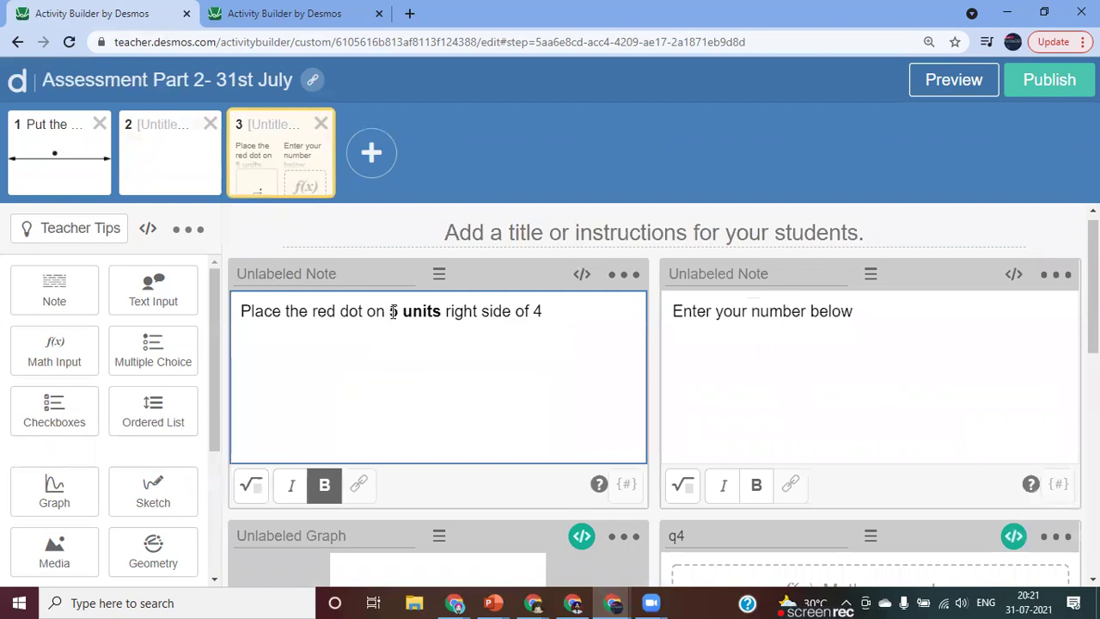
{"action": "scroll", "coordinate": [544, 438], "scroll_direction": "down", "scroll_amount": 3}
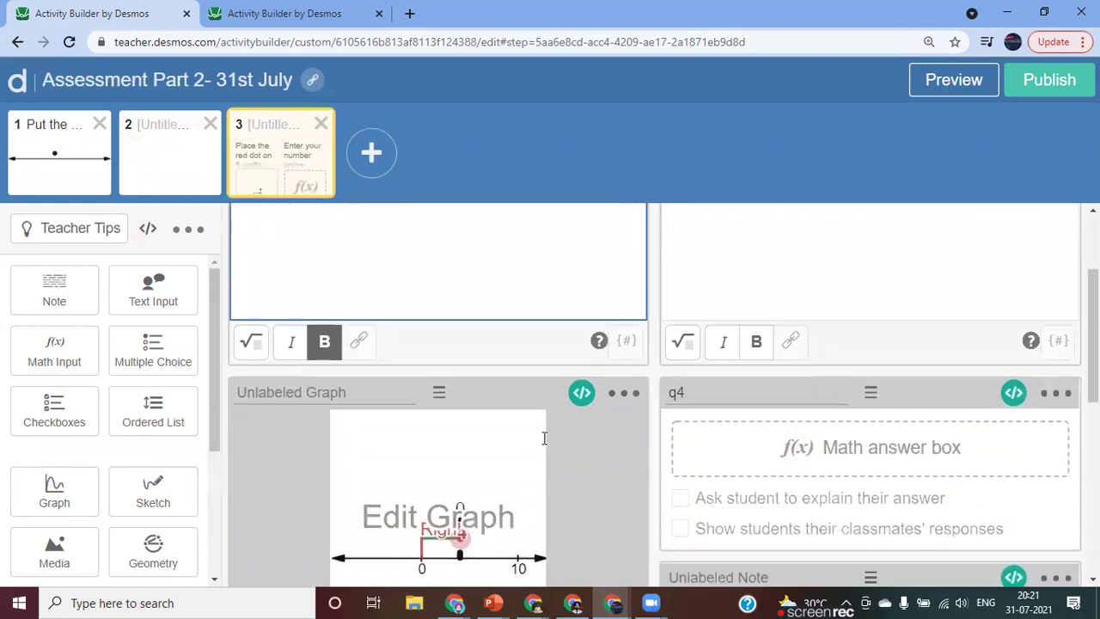
{"action": "scroll", "coordinate": [544, 438], "scroll_direction": "up", "scroll_amount": 3}
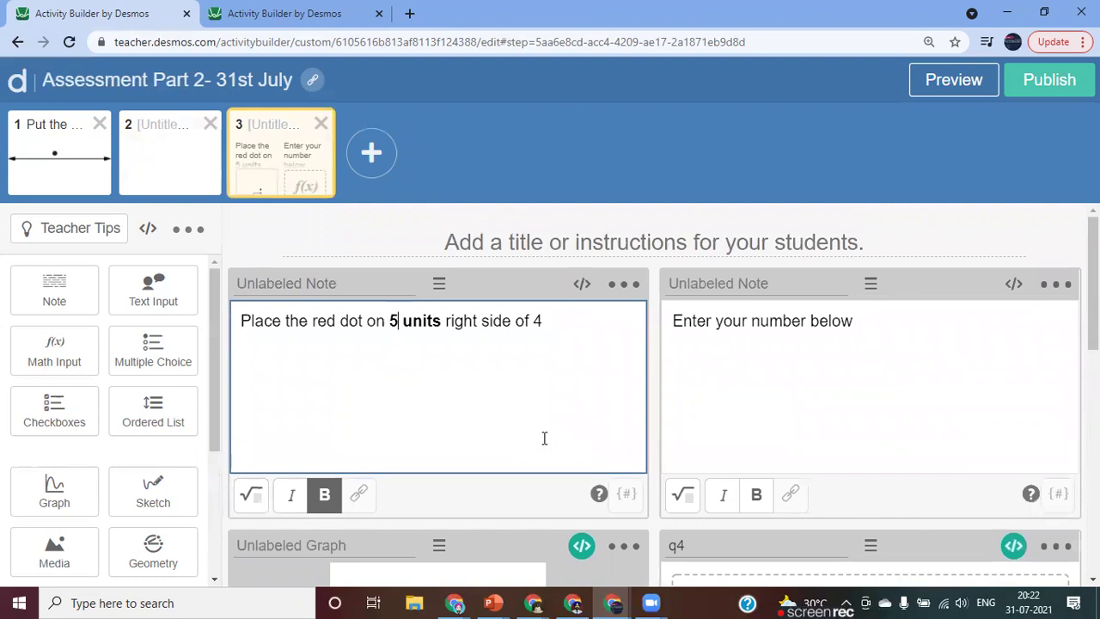
{"action": "key", "text": "BackSpace"}
{"action": "type", "text": "6"}
Step: In the screen 3 graph's computation layer script, require both this.number(`a`) and k to equal 10 in the correct condition
{"action": "scroll", "coordinate": [544, 438], "scroll_direction": "down", "scroll_amount": 3}
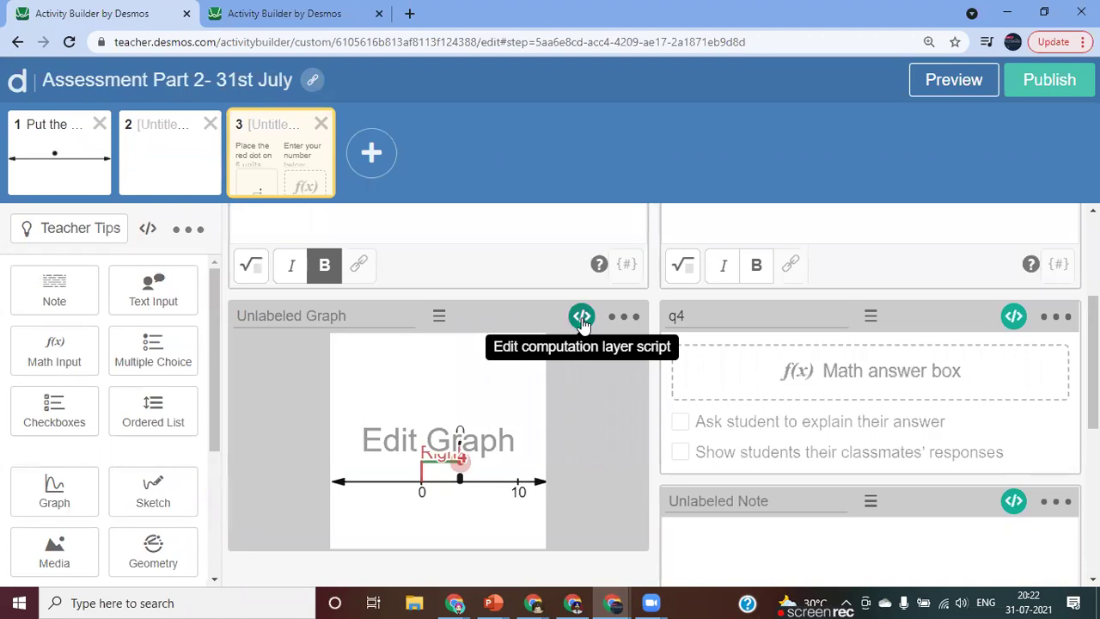
{"action": "left_click", "coordinate": [582, 318]}
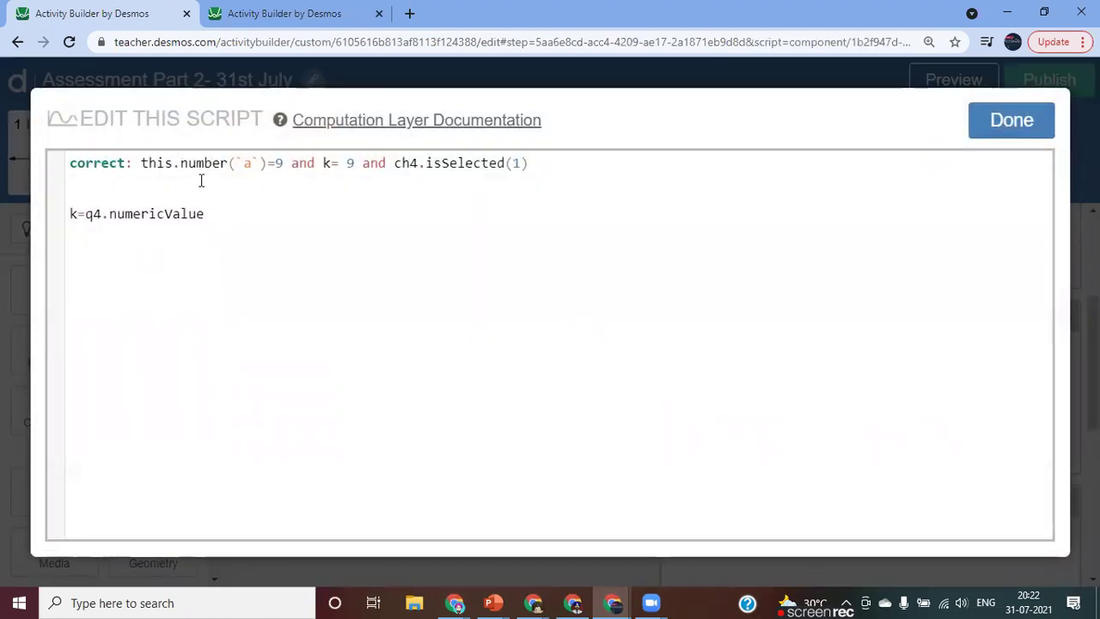
{"action": "left_click", "coordinate": [279, 164]}
{"action": "key", "text": "BackSpace"}
{"action": "type", "text": "10"}
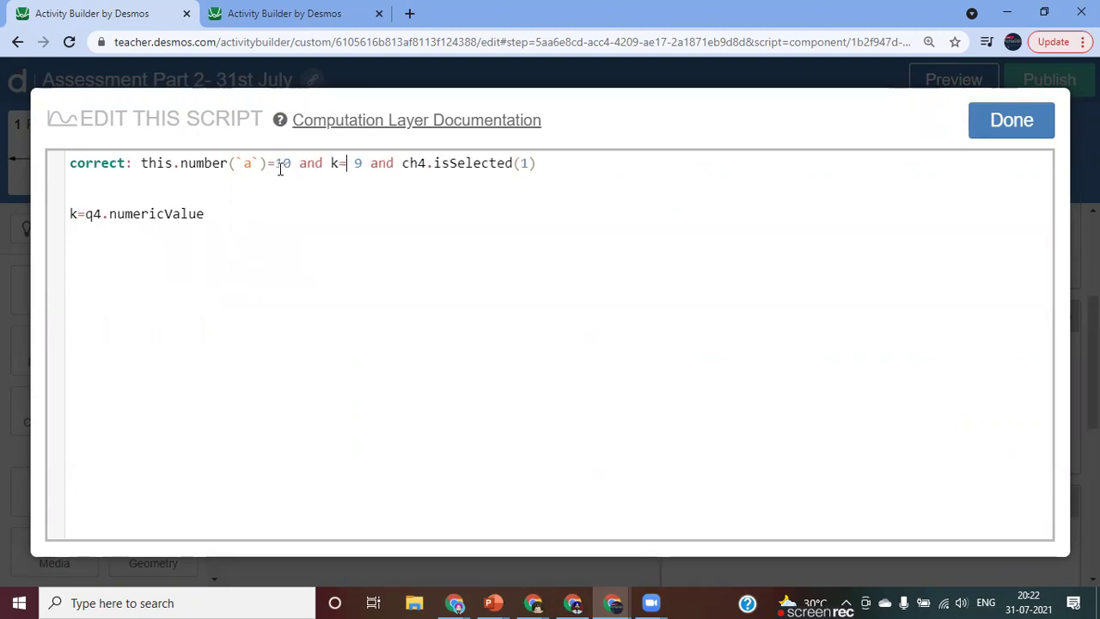
{"action": "key", "text": "BackSpace"}
{"action": "type", "text": "10"}
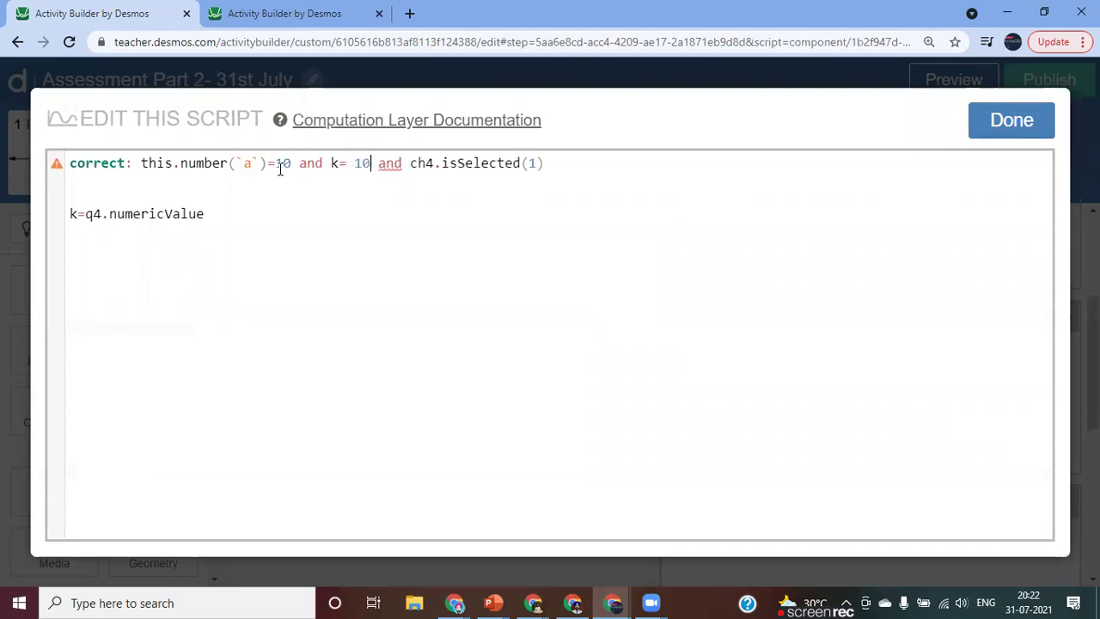
{"action": "left_click", "coordinate": [1002, 128]}
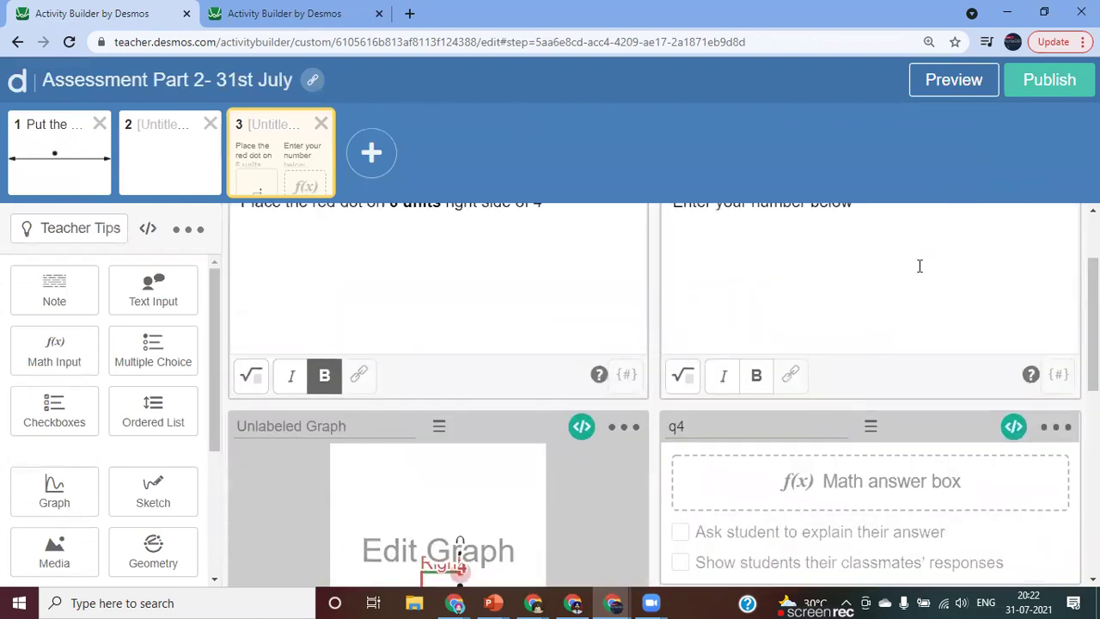
Step: Preview screen 3 as a student, move the red dot to 10, and submit 10 as the number
{"action": "left_click", "coordinate": [950, 93]}
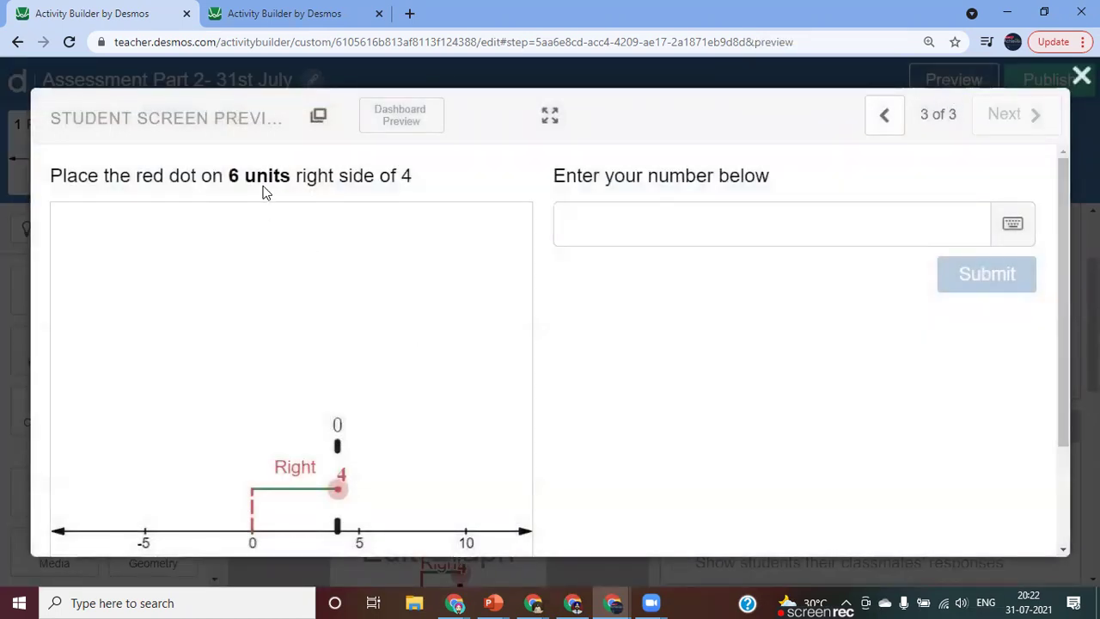
{"action": "left_click_drag", "start_coordinate": [338, 488], "coordinate": [421, 498]}
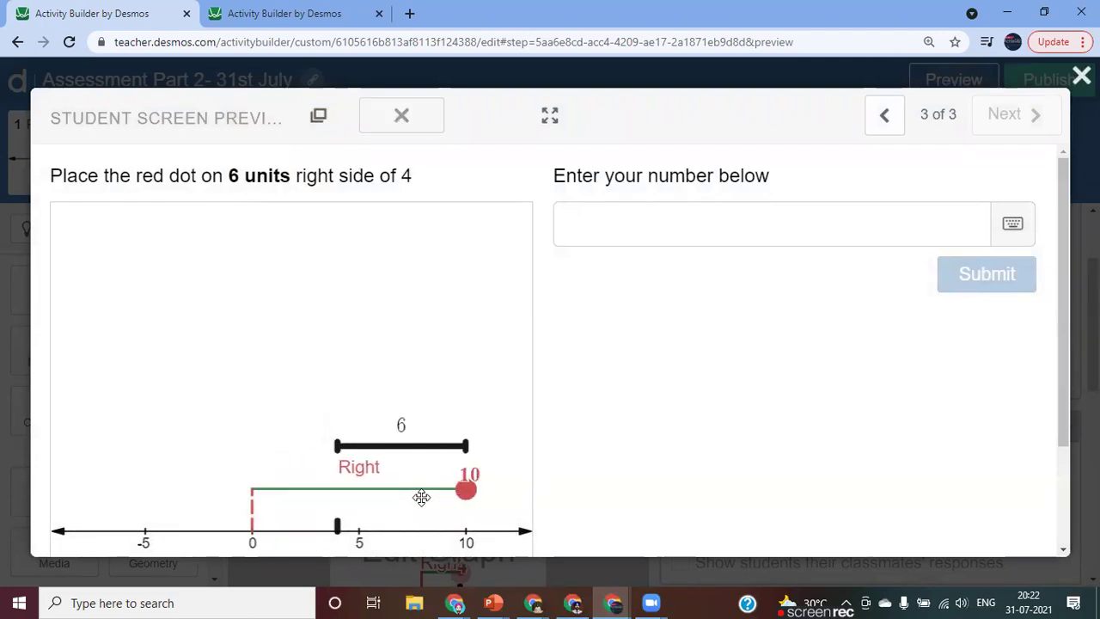
{"action": "left_click", "coordinate": [611, 226]}
{"action": "type", "text": "10"}
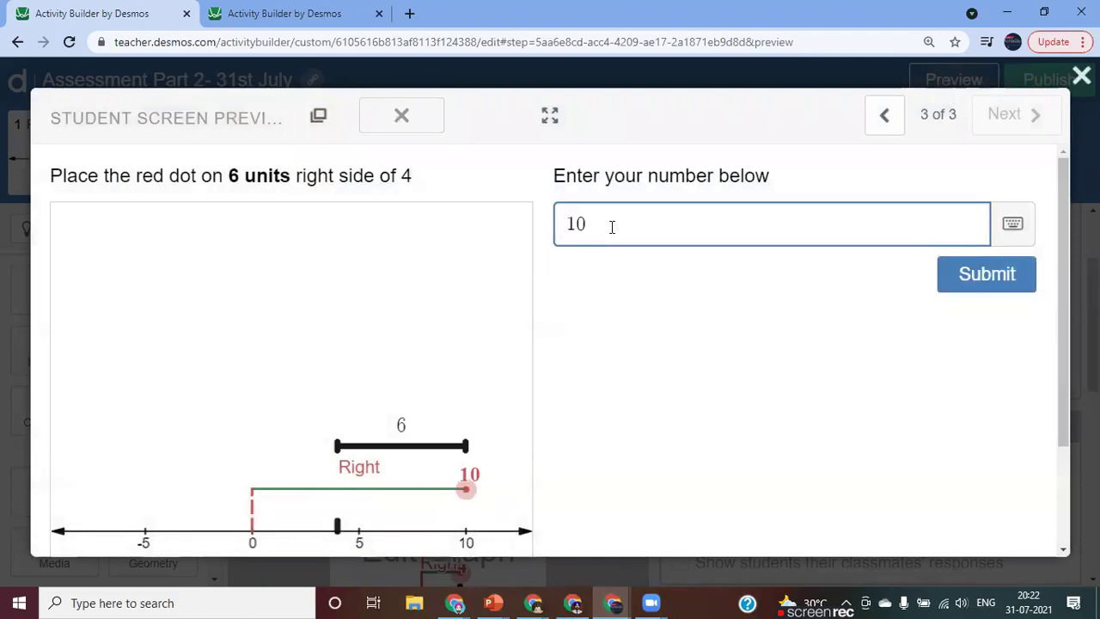
{"action": "left_click", "coordinate": [962, 282]}
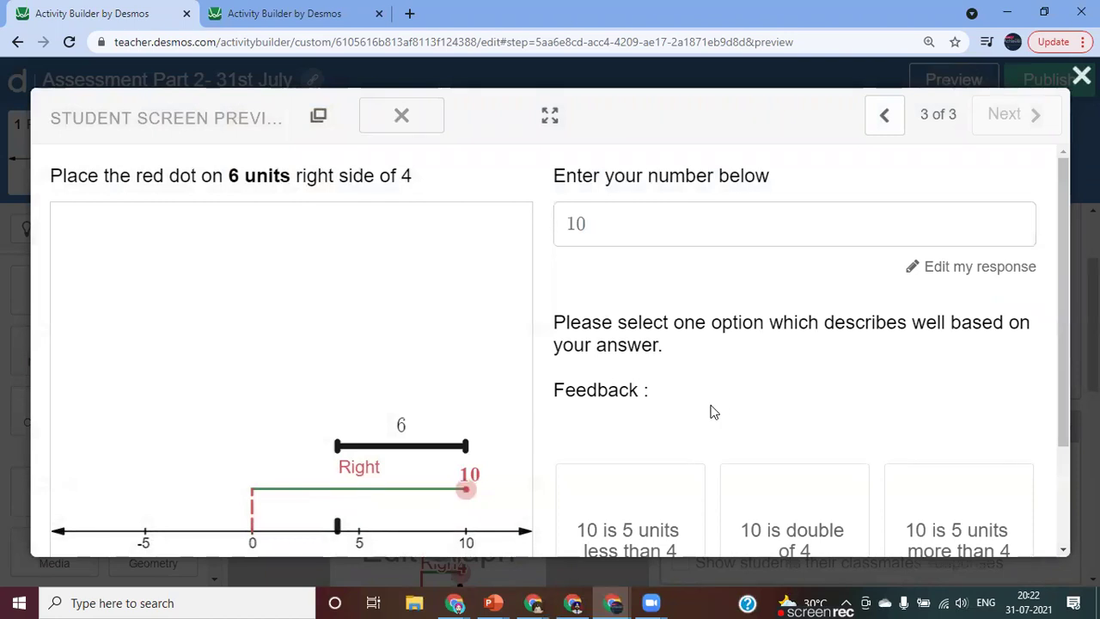
Step: Test the feedback for "10 is 5 units less than 4" and "10 is 5 units more than 4", and exit the preview
{"action": "scroll", "coordinate": [711, 410], "scroll_direction": "down", "scroll_amount": 2}
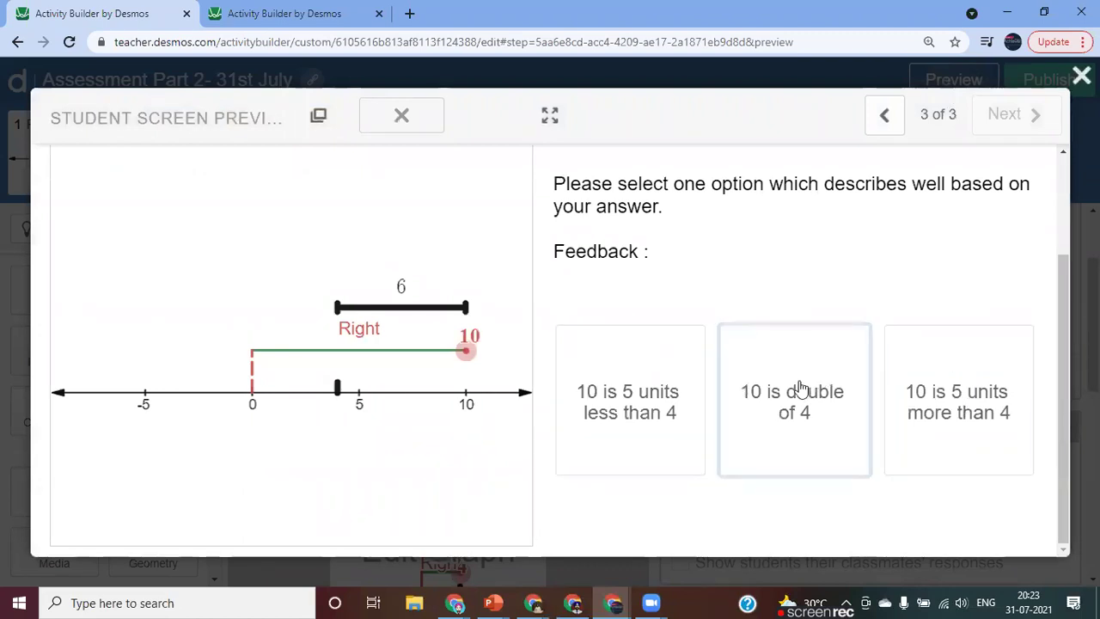
{"action": "scroll", "coordinate": [799, 340], "scroll_direction": "up", "scroll_amount": 2}
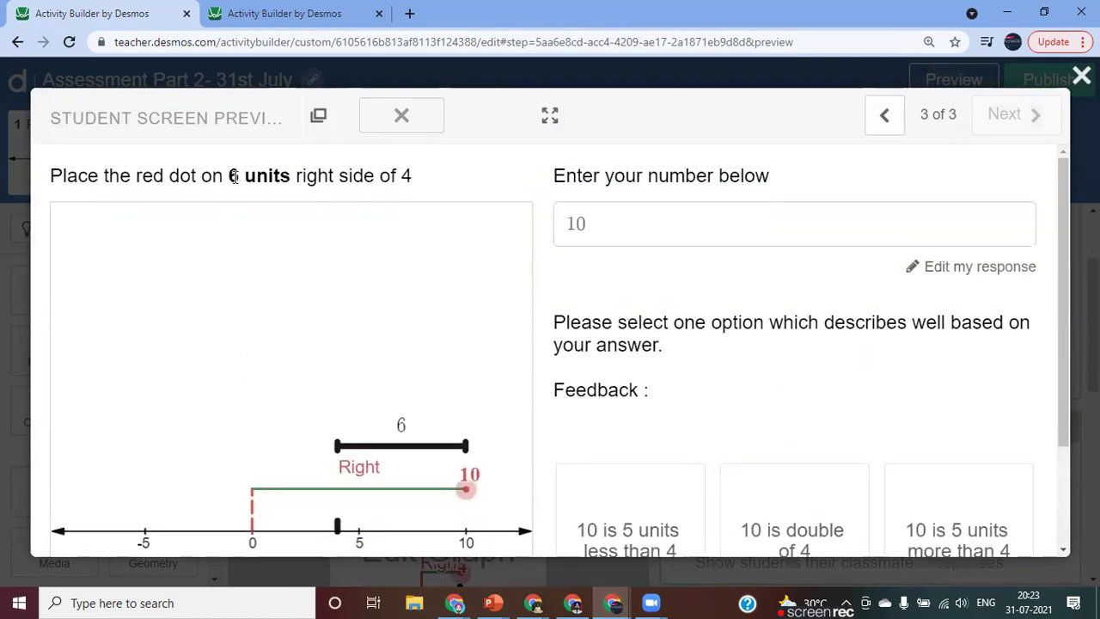
{"action": "scroll", "coordinate": [699, 388], "scroll_direction": "down", "scroll_amount": 2}
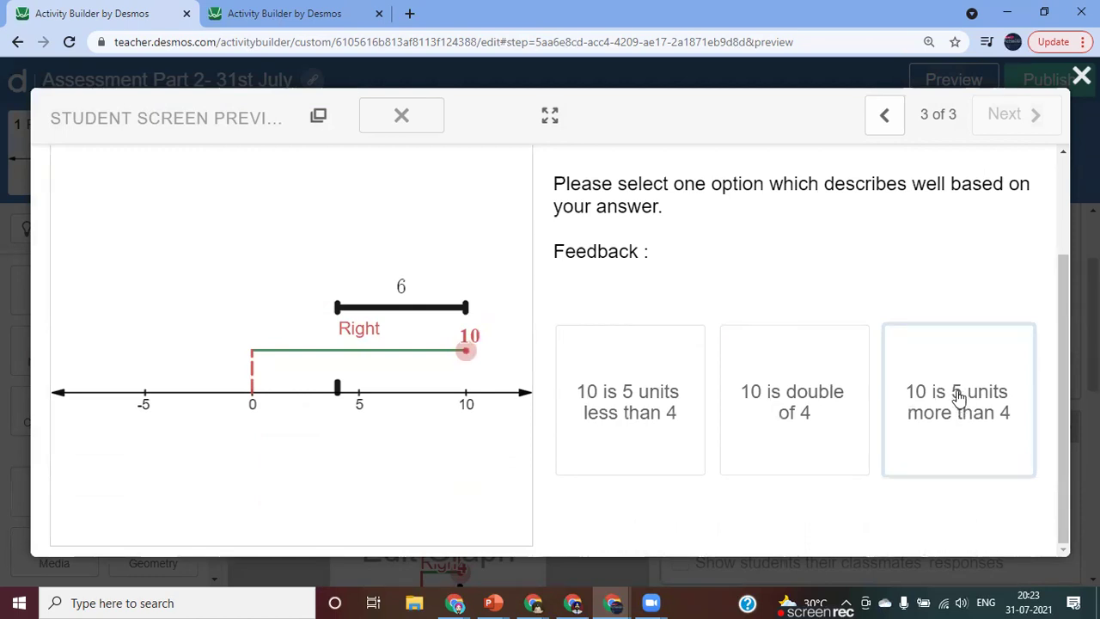
{"action": "left_click", "coordinate": [632, 415]}
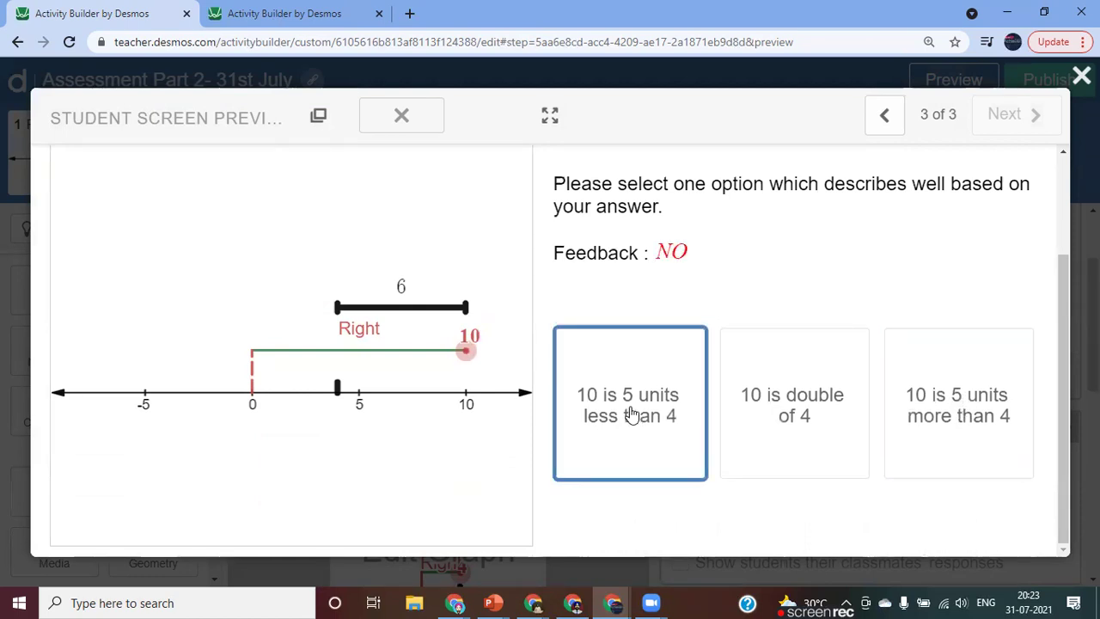
{"action": "left_click", "coordinate": [982, 421]}
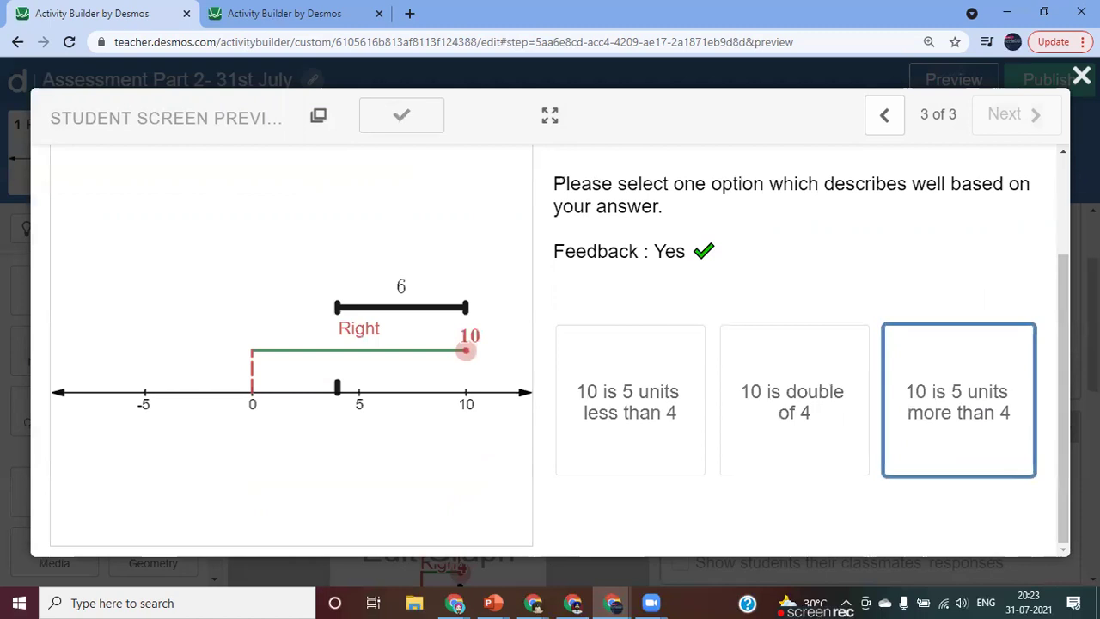
{"action": "left_click", "coordinate": [1081, 76]}
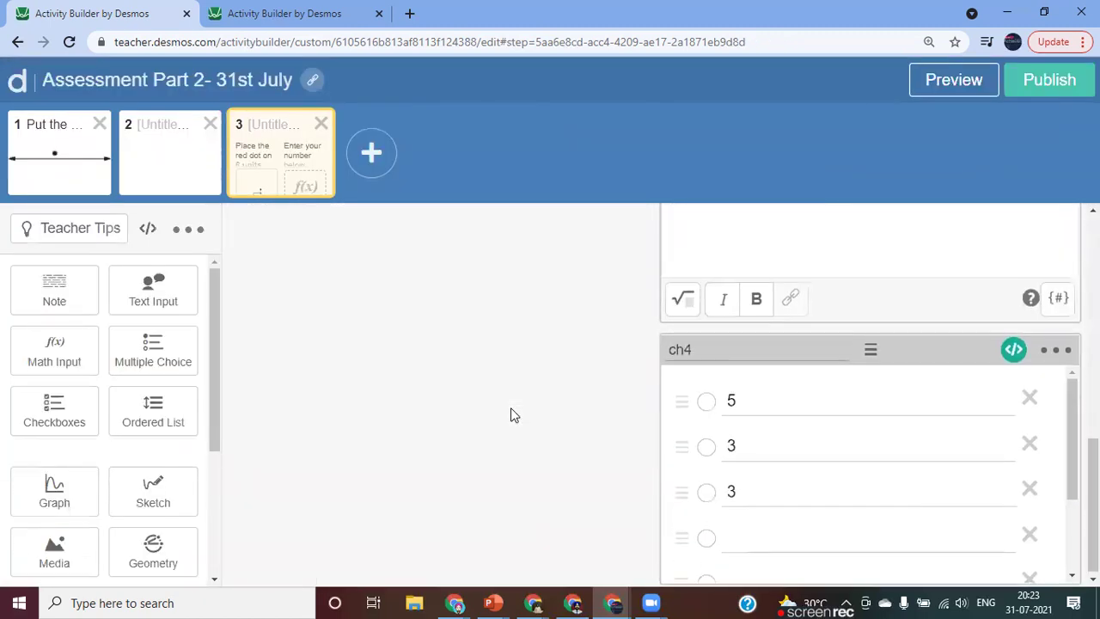
Step: Copy screen 1 with the black dot task from its student preview and paste it into the blank screen 2
{"action": "scroll", "coordinate": [515, 415], "scroll_direction": "up", "scroll_amount": 1}
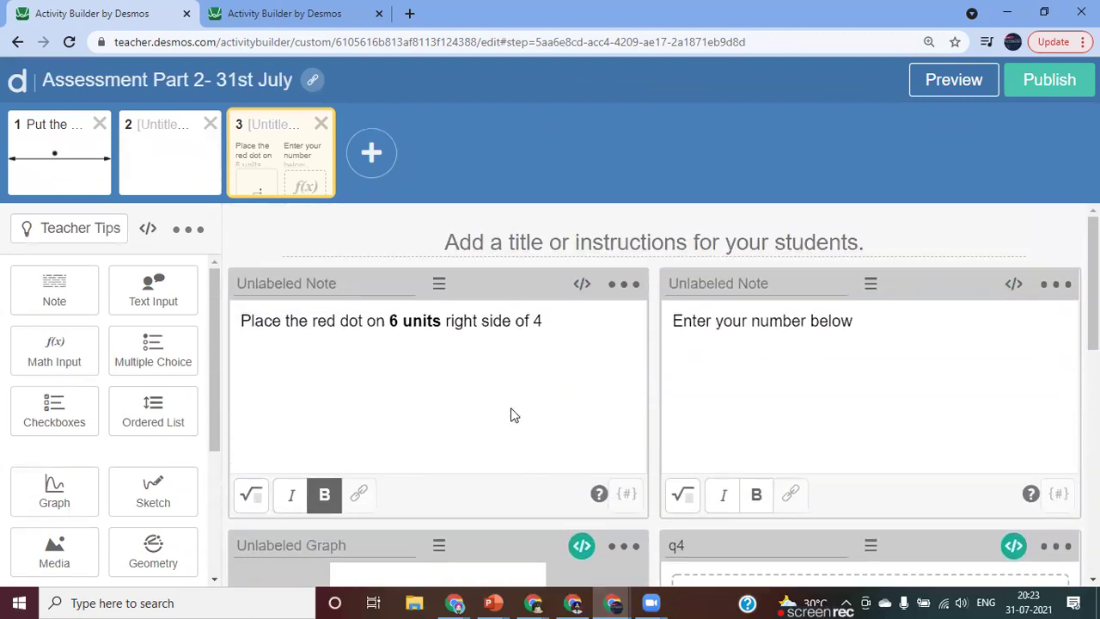
{"action": "scroll", "coordinate": [511, 413], "scroll_direction": "down", "scroll_amount": 1}
{"action": "scroll", "coordinate": [510, 412], "scroll_direction": "up", "scroll_amount": 1}
{"action": "left_click", "coordinate": [181, 175]}
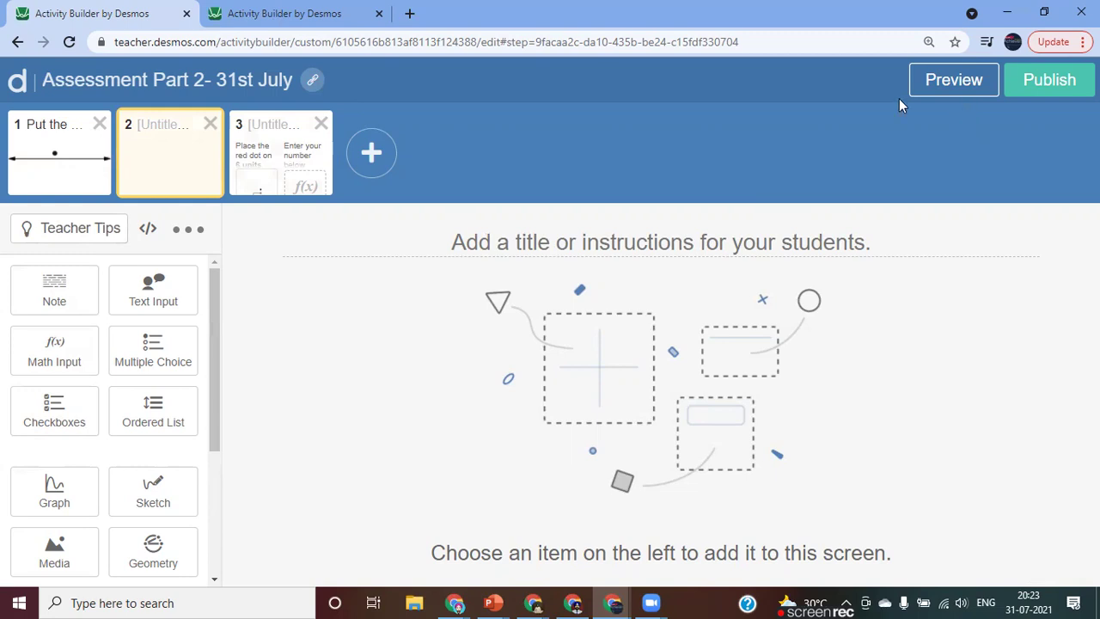
{"action": "left_click", "coordinate": [53, 182]}
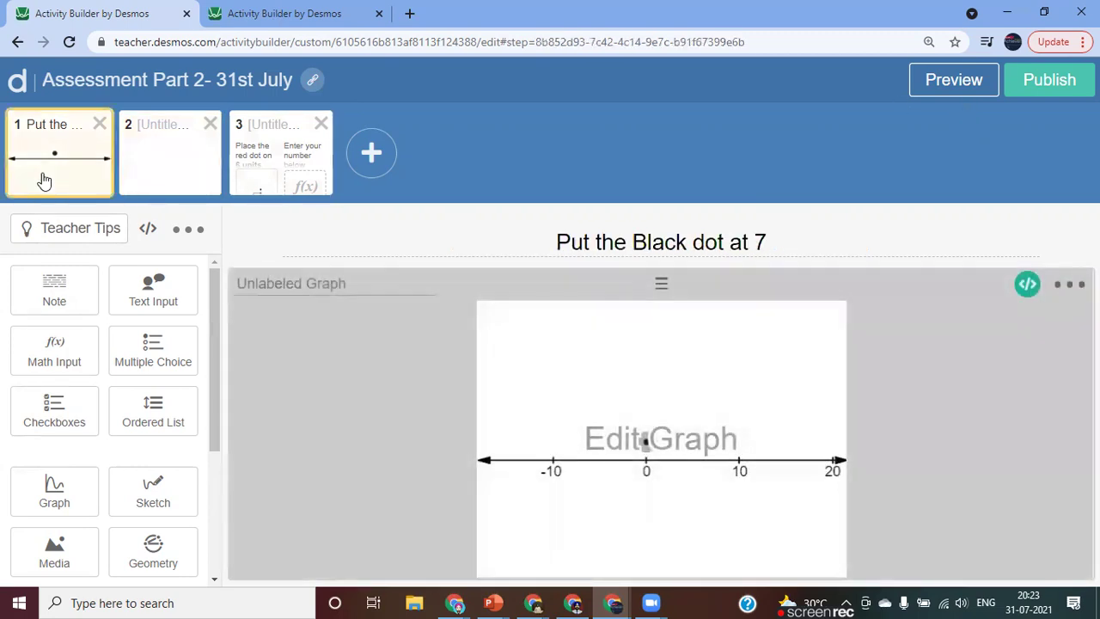
{"action": "left_click", "coordinate": [943, 87]}
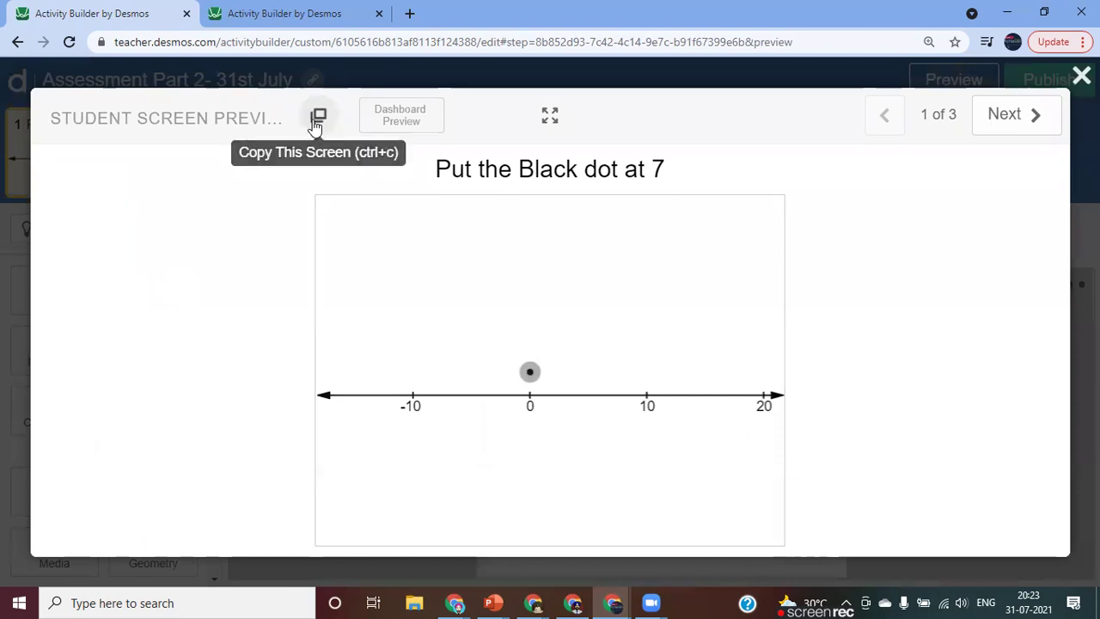
{"action": "left_click", "coordinate": [316, 120]}
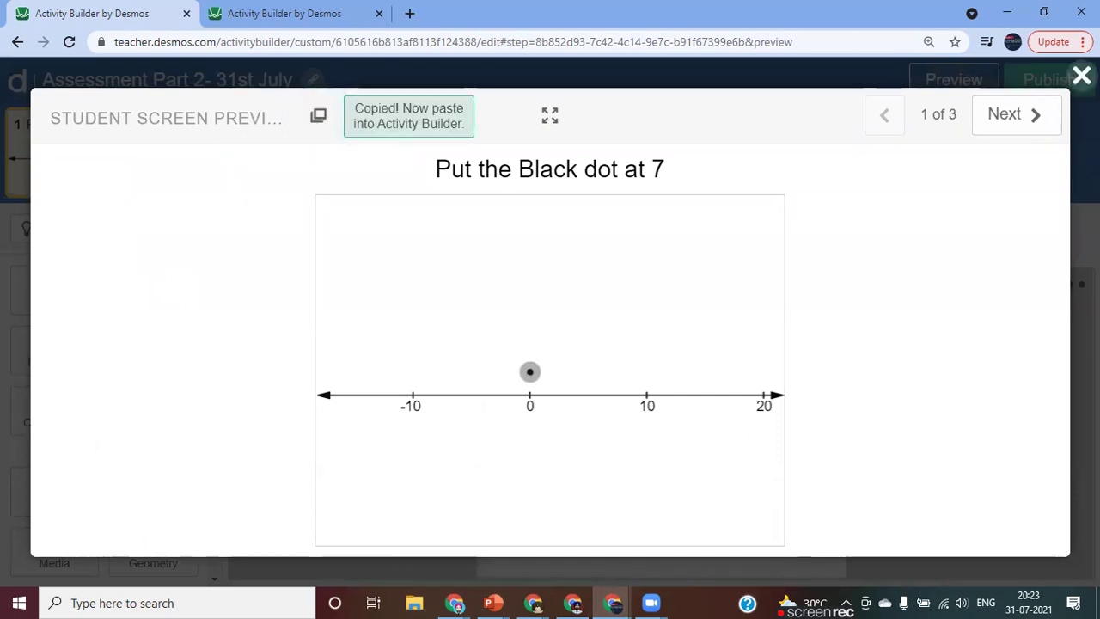
{"action": "left_click", "coordinate": [1081, 75]}
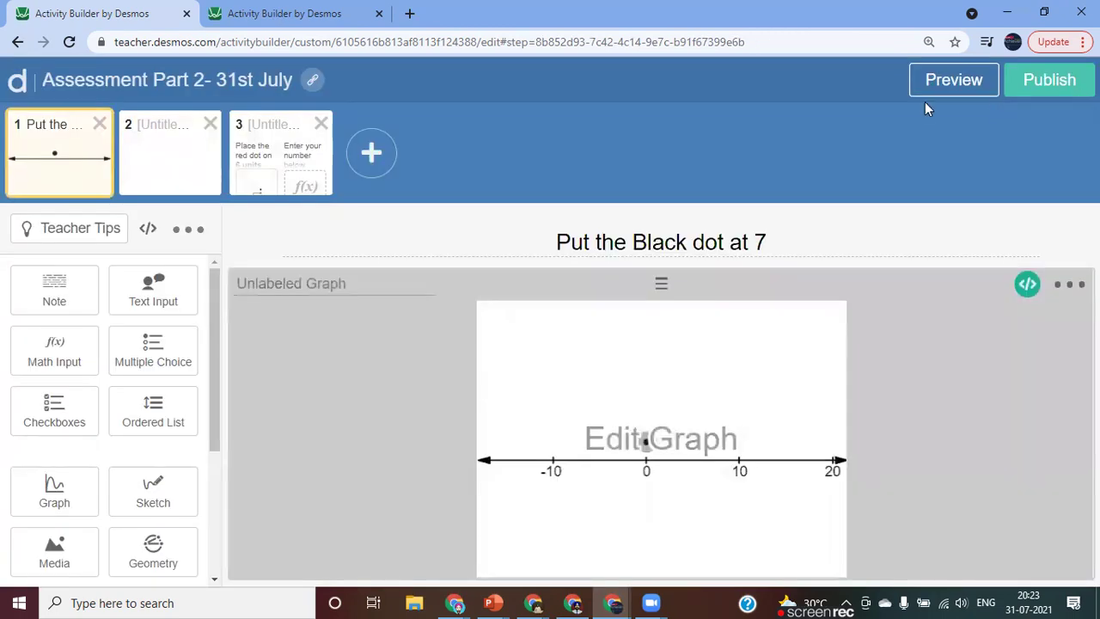
{"action": "left_click", "coordinate": [163, 169]}
{"action": "key", "text": "ctrl+v"}
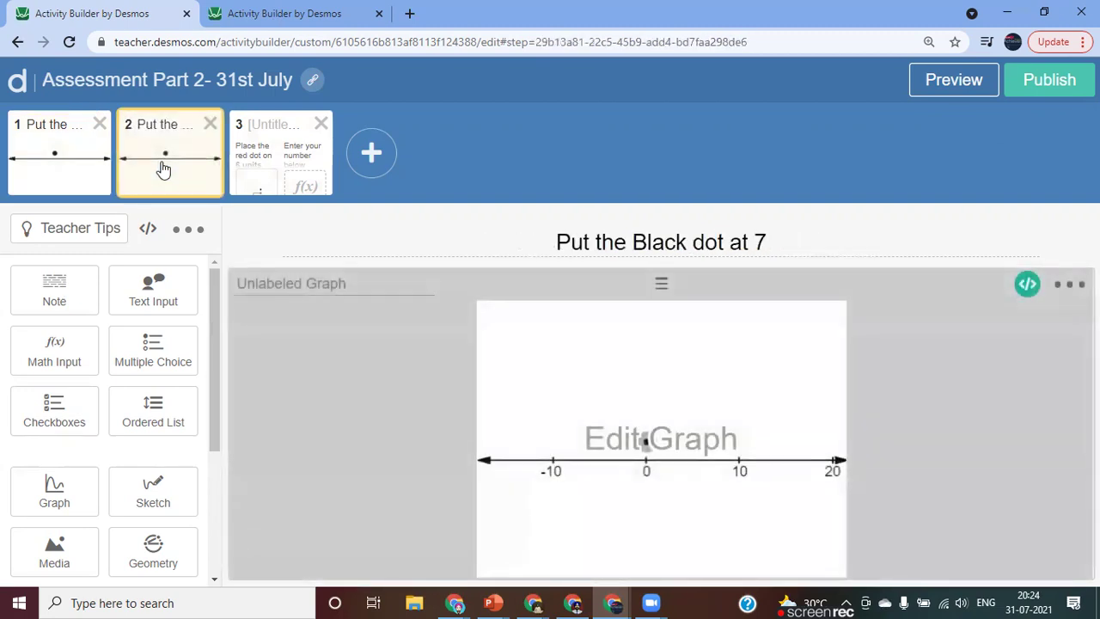
Step: Change the title of screen 2 to "Put the Black dot at 10" and look at its graph in the graph editor
{"action": "left_click", "coordinate": [772, 243]}
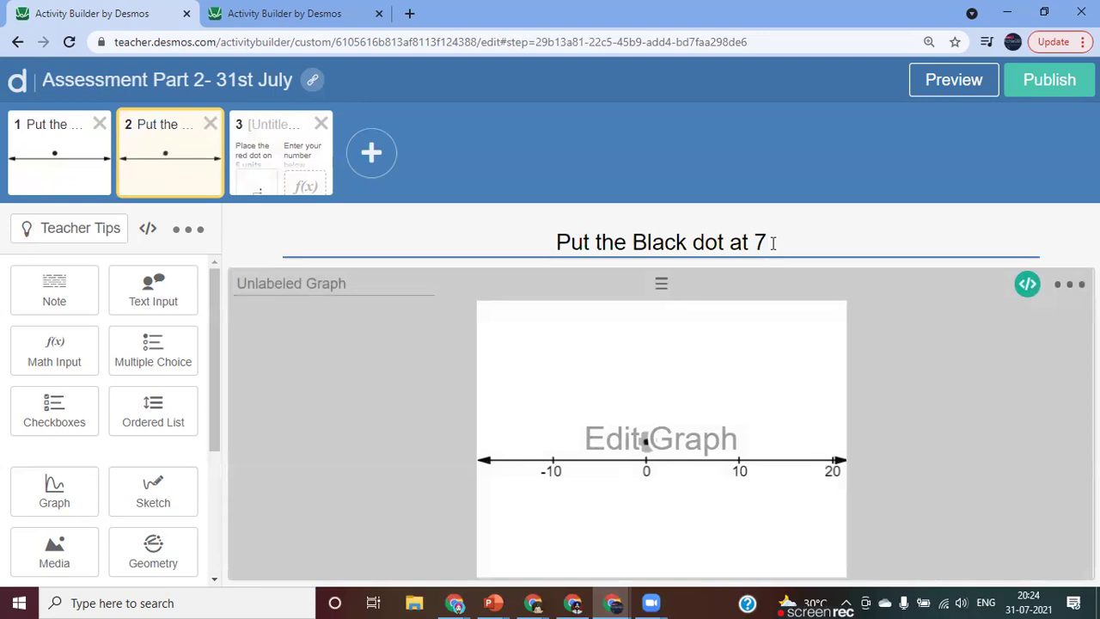
{"action": "key", "text": "BackSpace"}
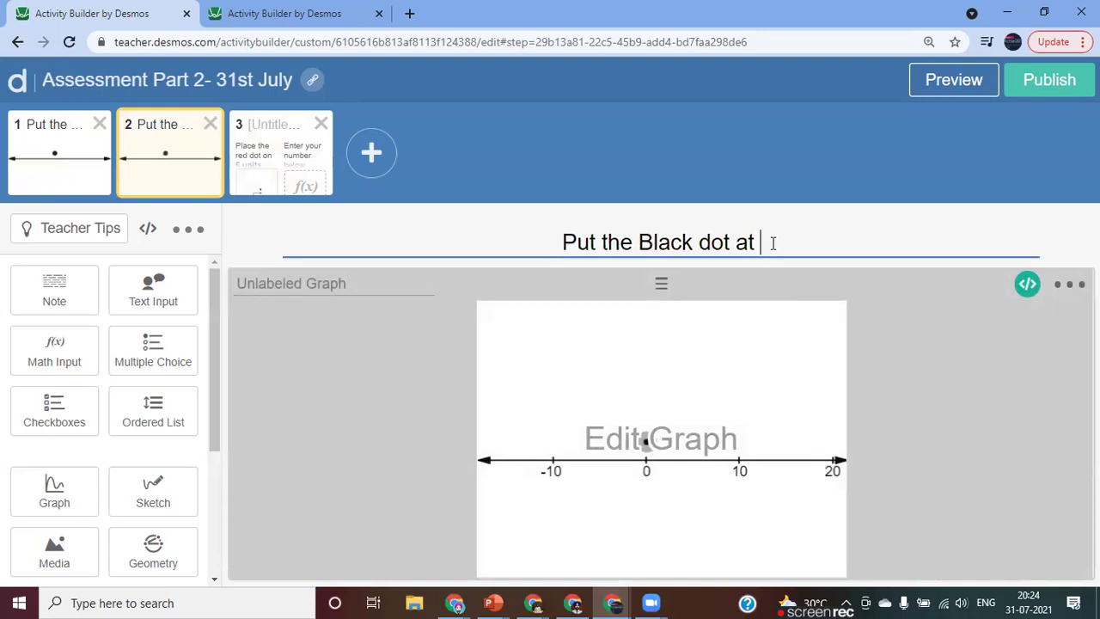
{"action": "type", "text": "10"}
{"action": "left_click", "coordinate": [692, 448]}
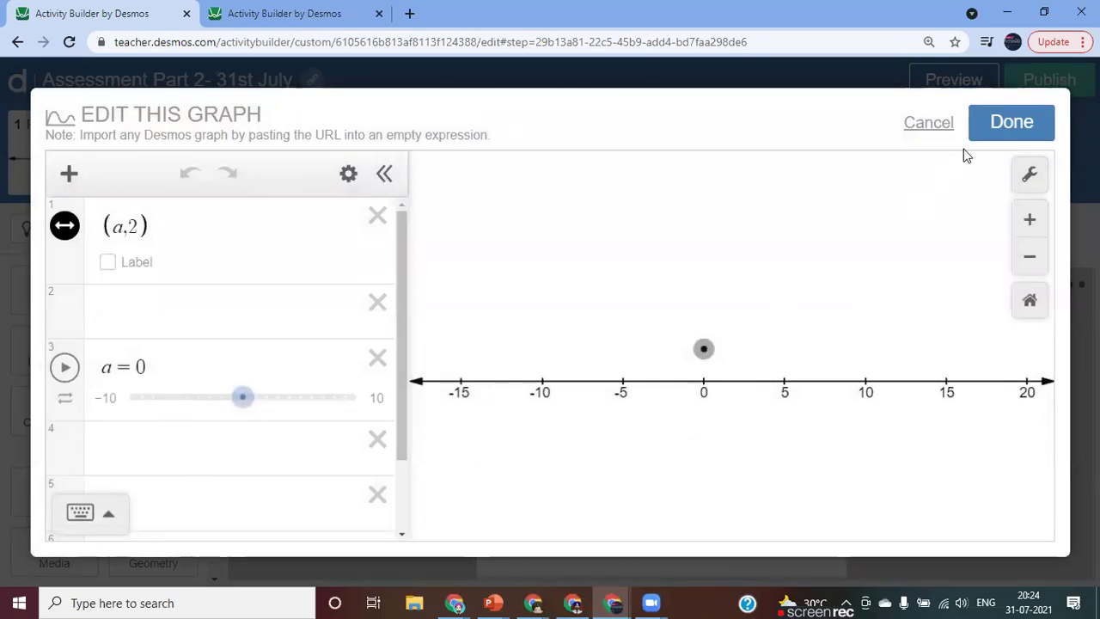
{"action": "left_click", "coordinate": [998, 136]}
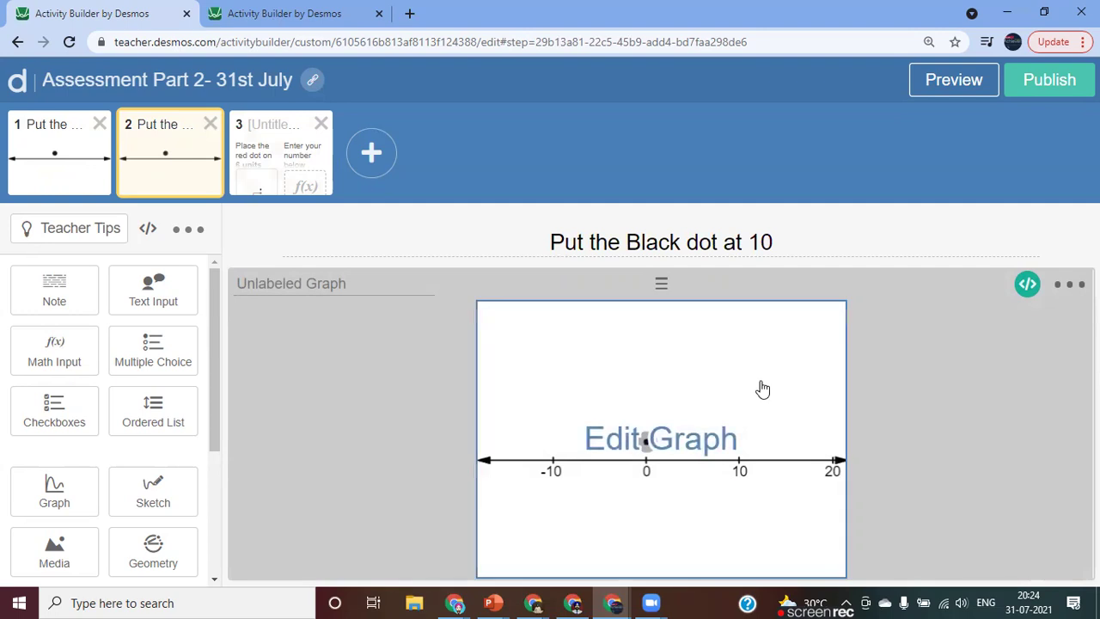
Step: Set the screen 2 graph script to count the answer as correct when the number a equals 10
{"action": "left_click", "coordinate": [1028, 285]}
{"action": "left_click", "coordinate": [299, 163]}
{"action": "key", "text": "BackSpace"}
{"action": "type", "text": "10"}
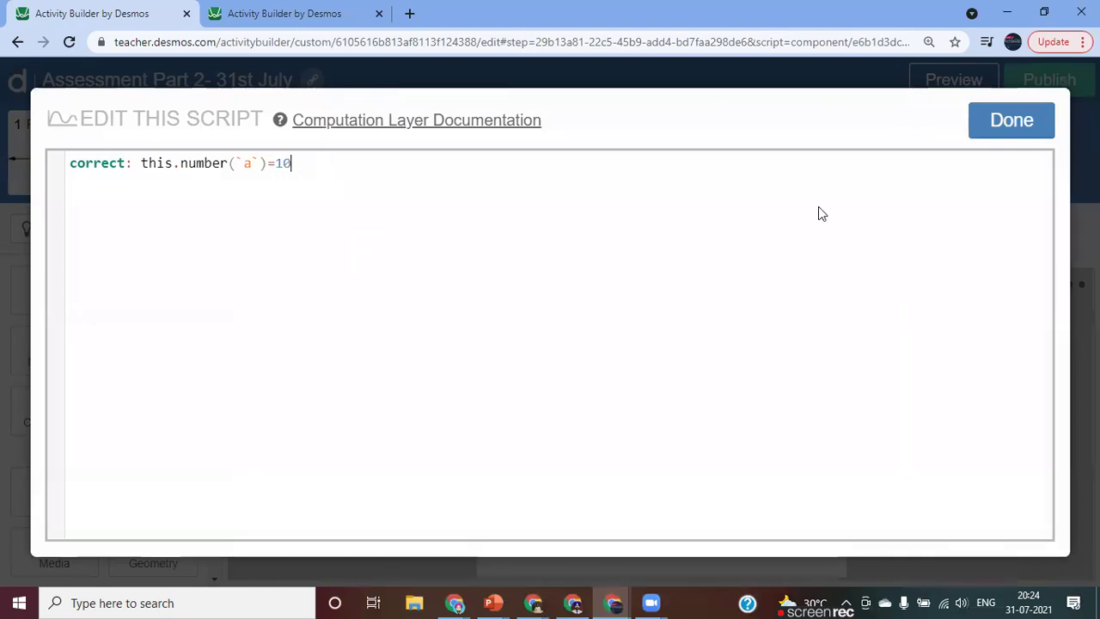
{"action": "left_click", "coordinate": [995, 134]}
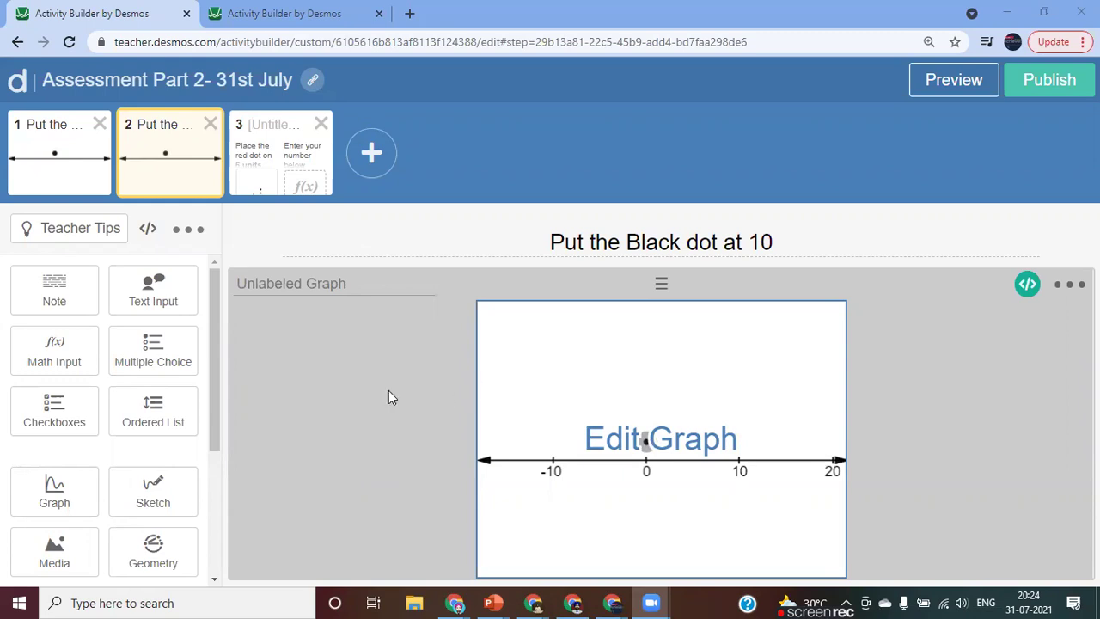
Step: Add a multiple choice component to screen 2 with the options "10 = 5+5" and "10= 9+2"
{"action": "left_click", "coordinate": [153, 351]}
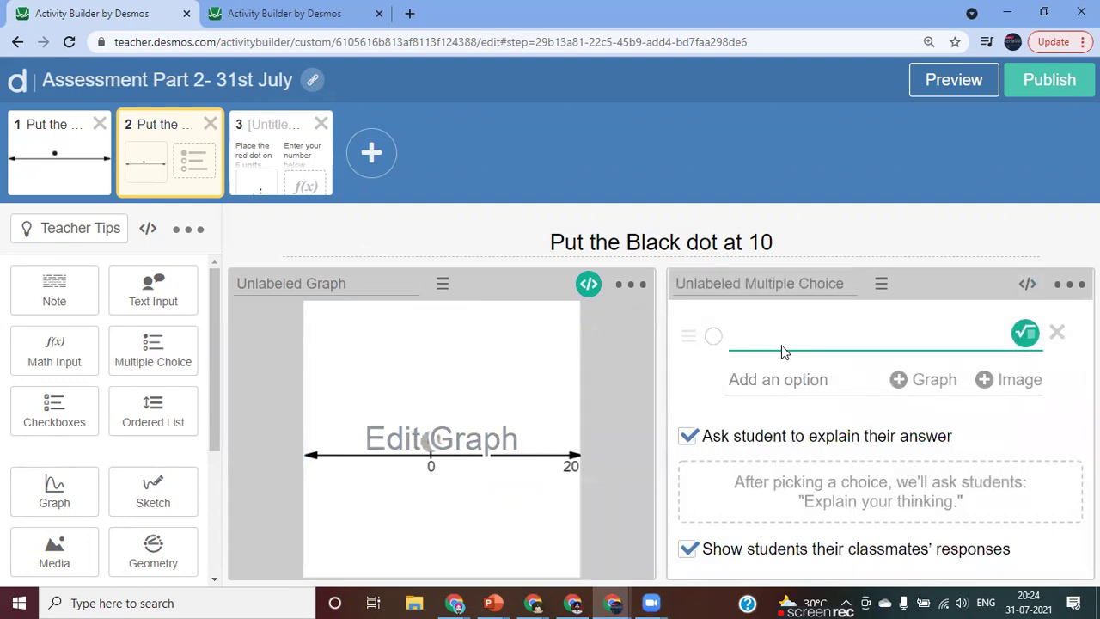
{"action": "type", "text": "10 = 5+5"}
{"action": "key", "text": "BackSpace"}
{"action": "key", "text": "BackSpace"}
{"action": "type", "text": "+5"}
{"action": "left_click", "coordinate": [750, 388]}
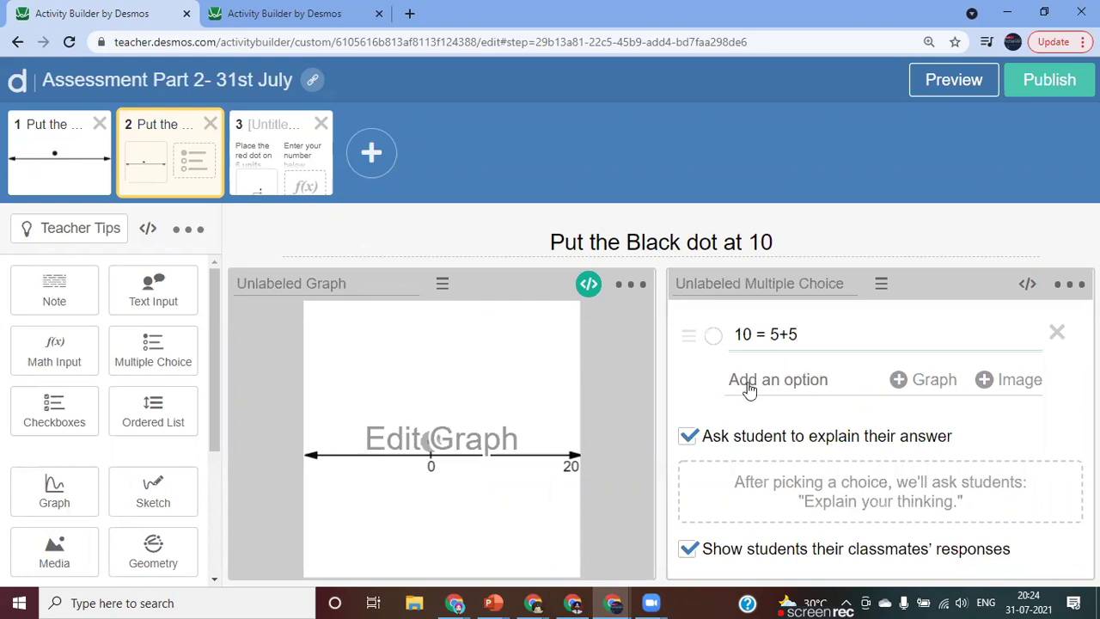
{"action": "type", "text": "10= 9+2"}
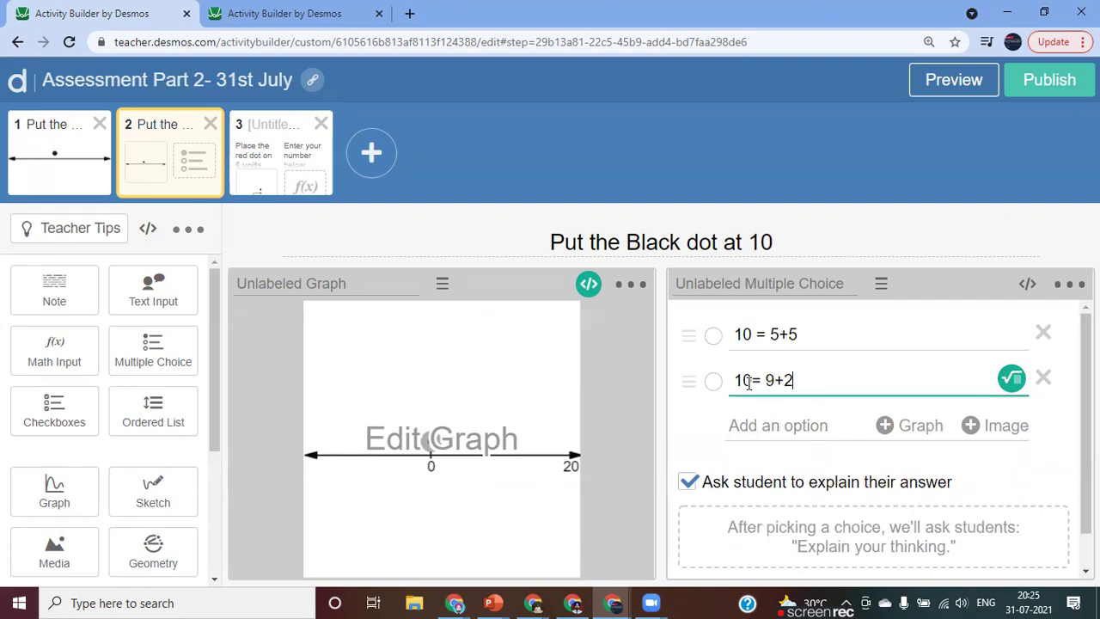
Step: Add a third multiple choice option reading "10 = 0-10"
{"action": "left_click", "coordinate": [746, 425]}
{"action": "type", "text": "10="}
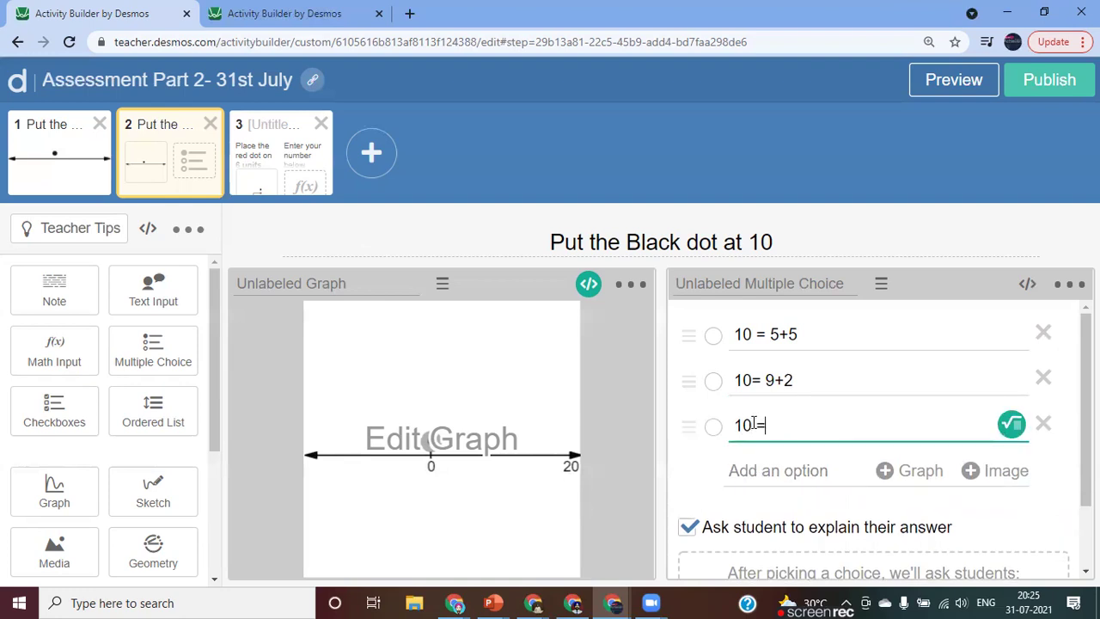
{"action": "type", "text": " 0+10"}
{"action": "key", "text": "BackSpace"}
{"action": "key", "text": "BackSpace"}
{"action": "key", "text": "BackSpace"}
{"action": "type", "text": "-10"}
{"action": "left_click", "coordinate": [752, 423]}
Step: Mark the option "10 = 5+5" as the correct answer
{"action": "scroll", "coordinate": [757, 490], "scroll_direction": "down", "scroll_amount": 1}
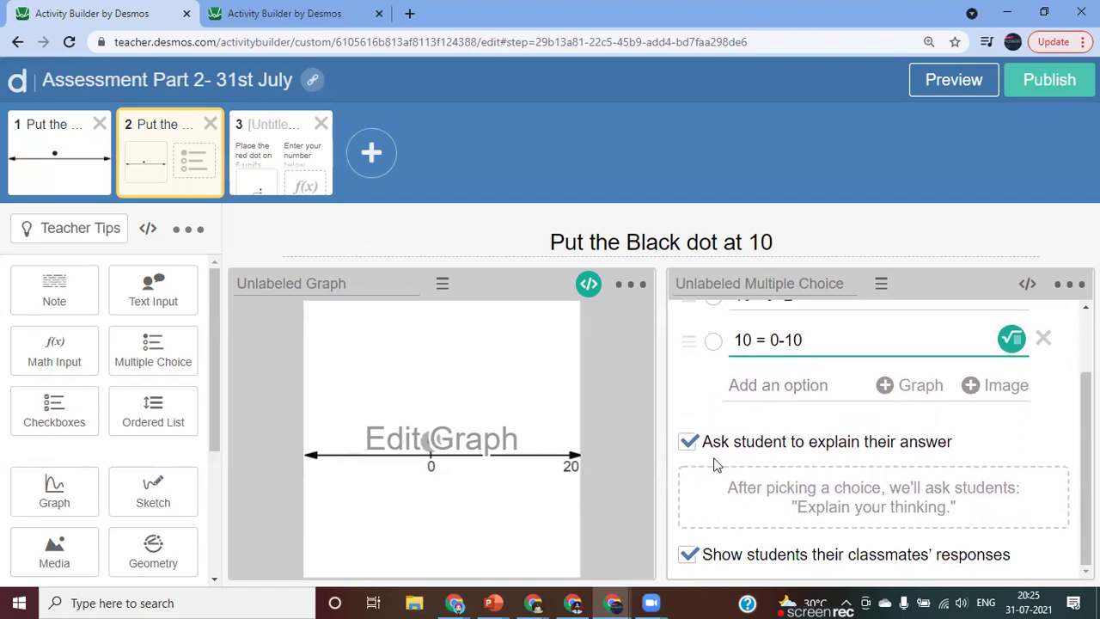
{"action": "scroll", "coordinate": [713, 464], "scroll_direction": "up", "scroll_amount": 1}
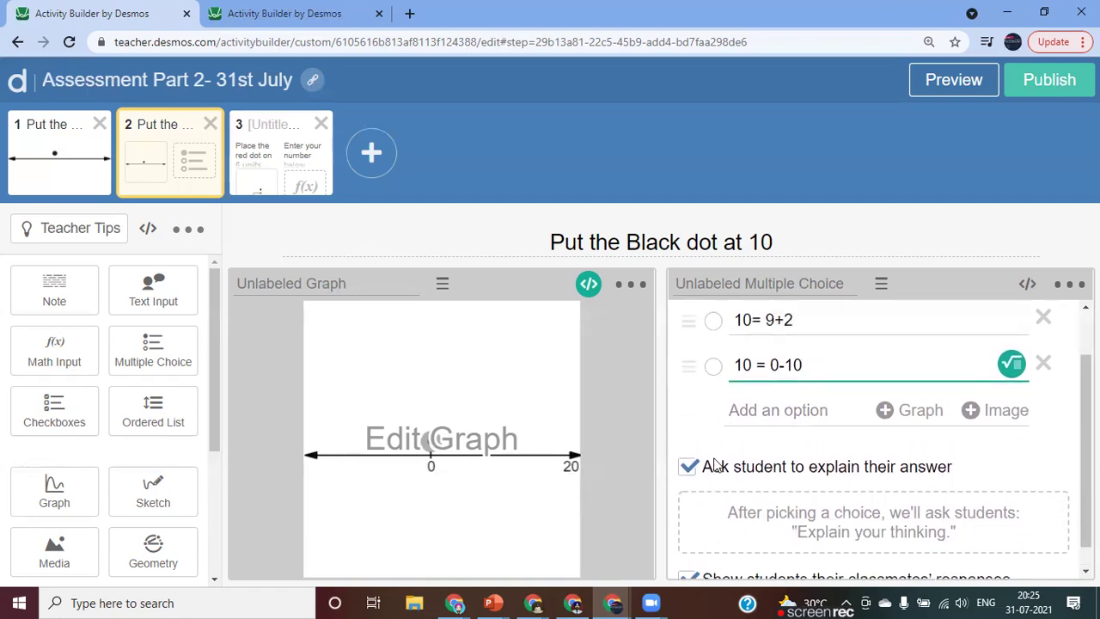
{"action": "scroll", "coordinate": [713, 464], "scroll_direction": "down", "scroll_amount": 1}
{"action": "scroll", "coordinate": [850, 419], "scroll_direction": "up", "scroll_amount": 2}
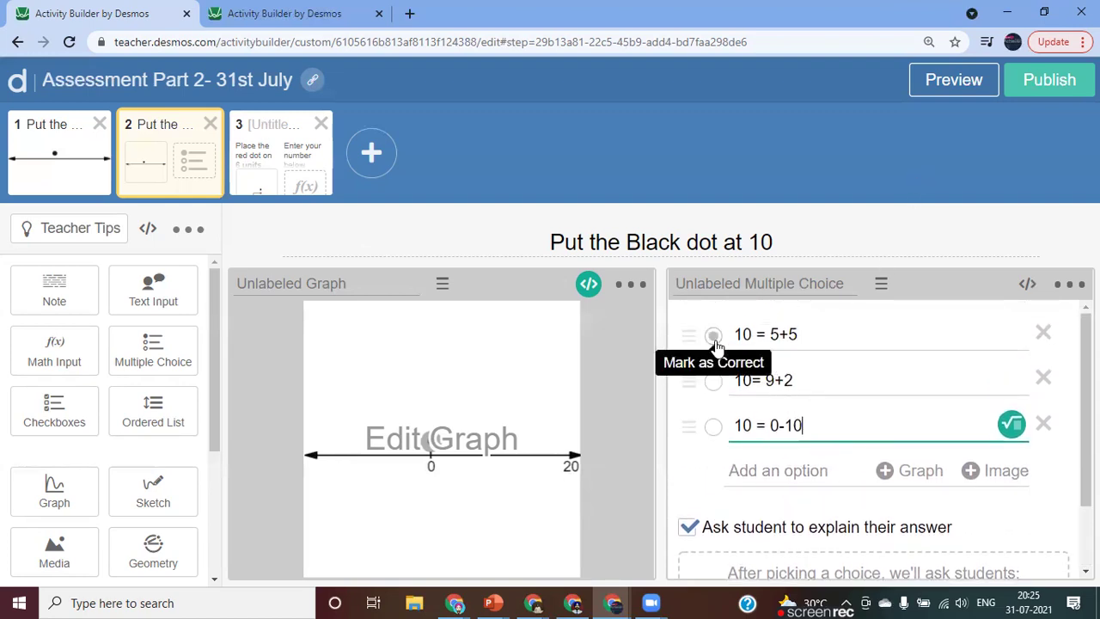
{"action": "left_click", "coordinate": [714, 337]}
Step: Randomize the multiple choice options and set their layout to Tiles
{"action": "left_click", "coordinate": [1068, 285]}
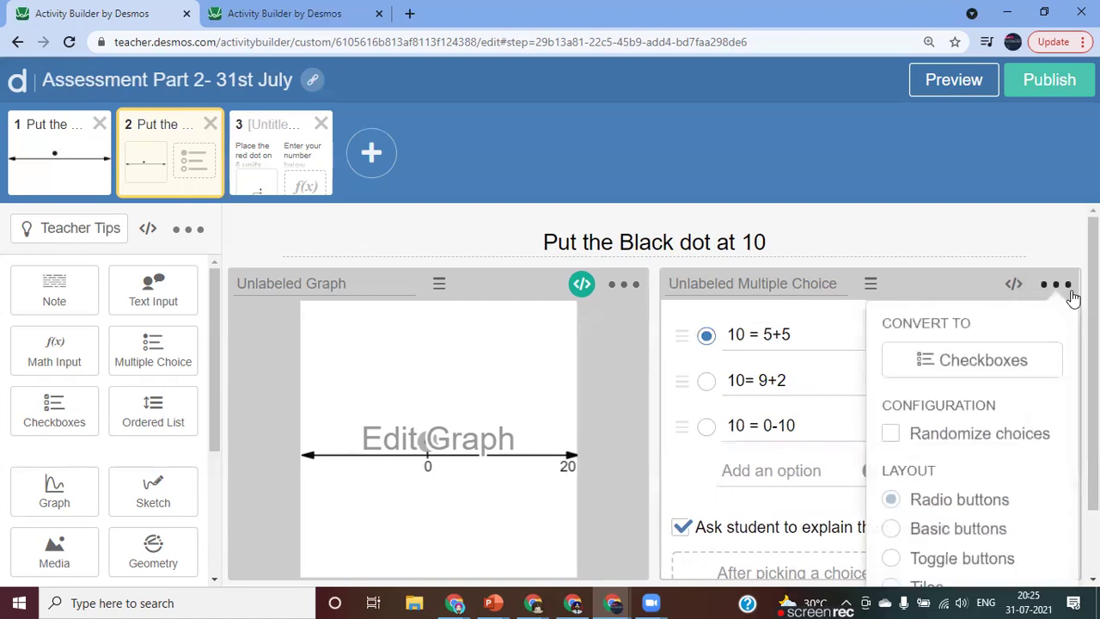
{"action": "left_click", "coordinate": [891, 436]}
{"action": "scroll", "coordinate": [977, 473], "scroll_direction": "down", "scroll_amount": 1}
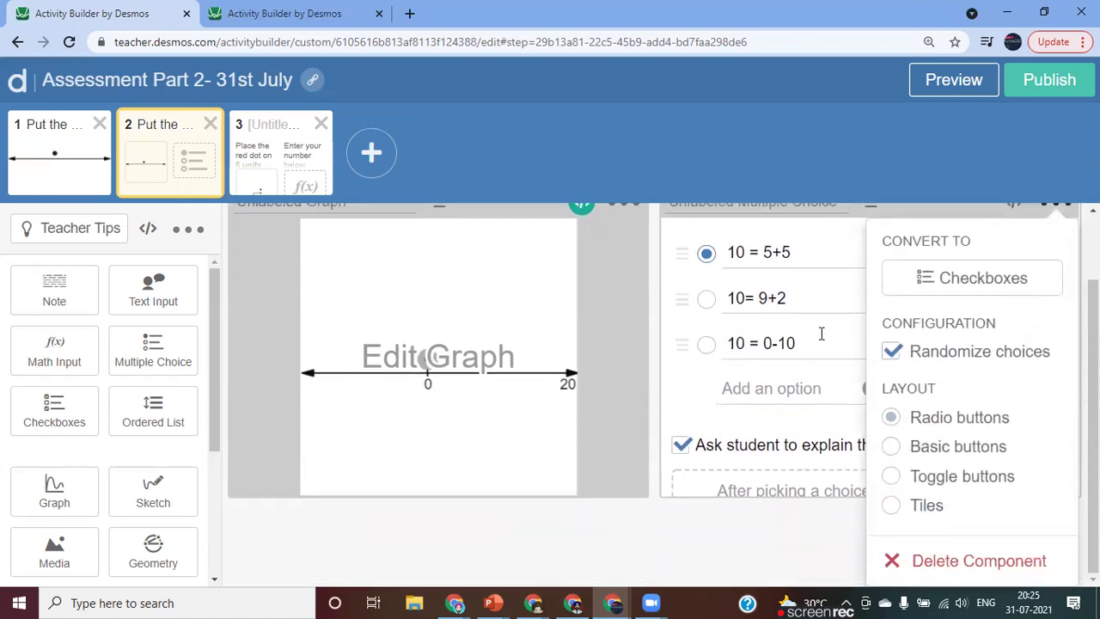
{"action": "left_click", "coordinate": [875, 495]}
Step: Preview screen 2 as a student, try selecting each of the three answer tiles, and exit the preview
{"action": "left_click", "coordinate": [943, 85]}
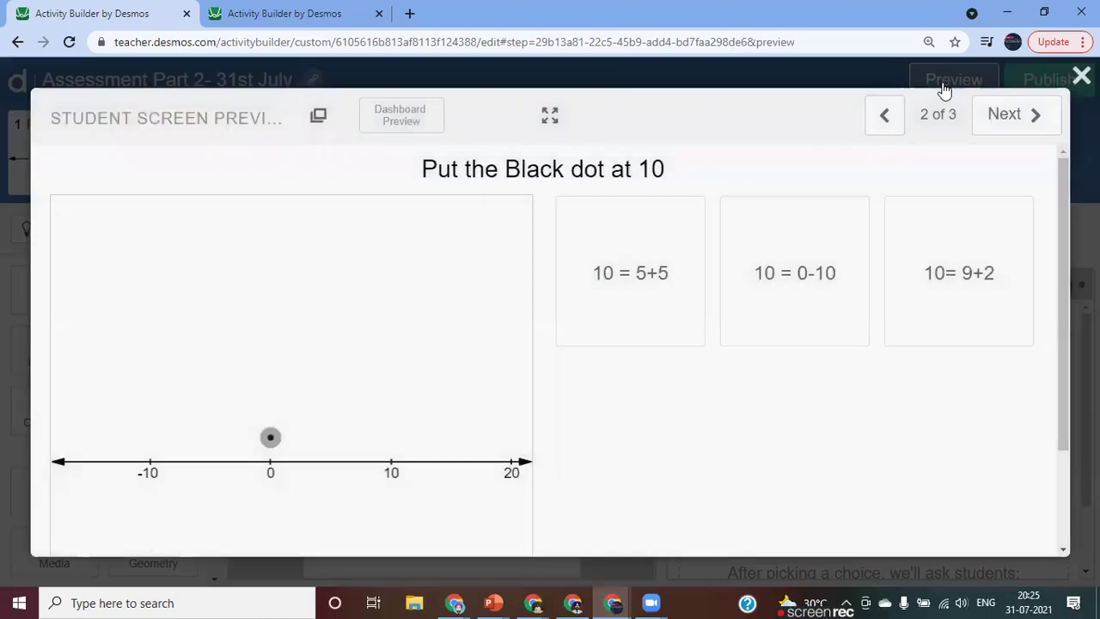
{"action": "left_click", "coordinate": [638, 306]}
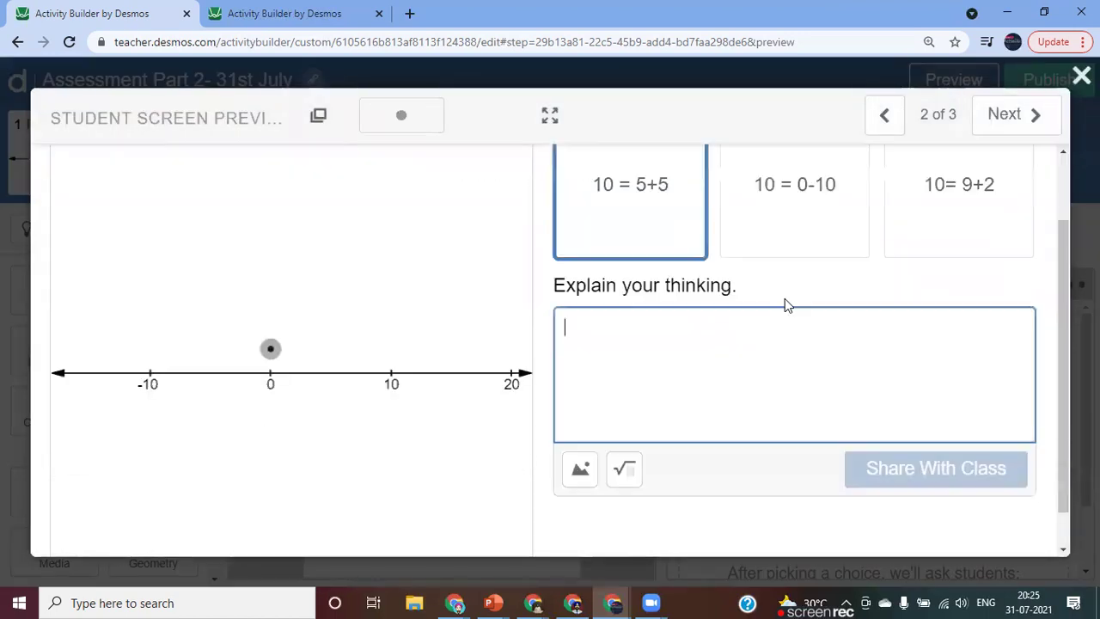
{"action": "scroll", "coordinate": [784, 298], "scroll_direction": "up", "scroll_amount": 1}
{"action": "left_click", "coordinate": [786, 300]}
{"action": "left_click", "coordinate": [957, 302]}
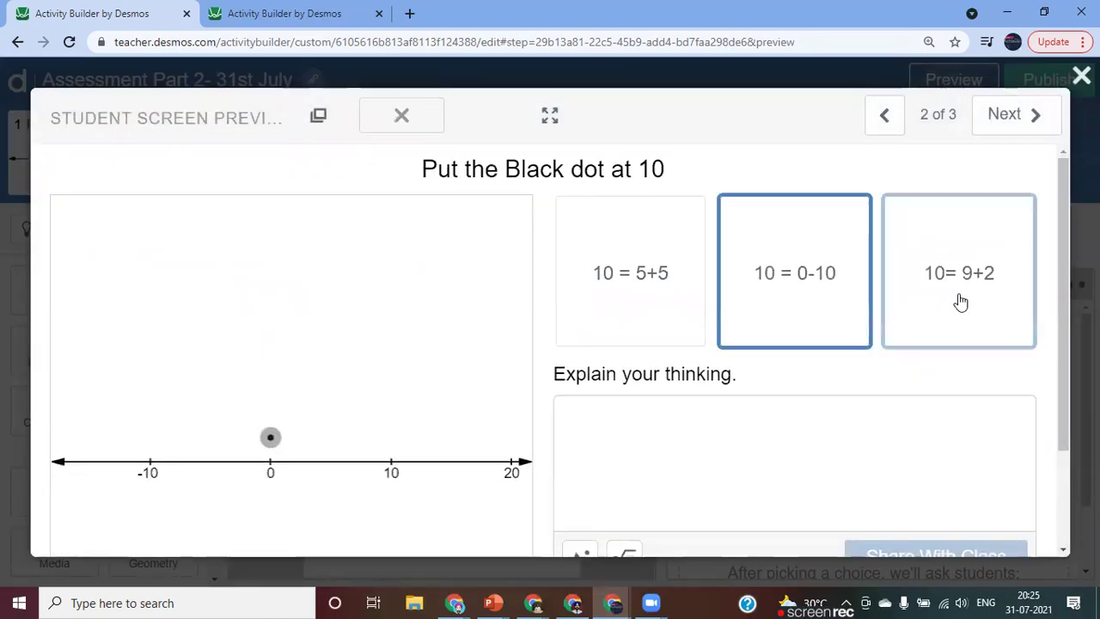
{"action": "left_click", "coordinate": [773, 307]}
{"action": "left_click", "coordinate": [626, 301]}
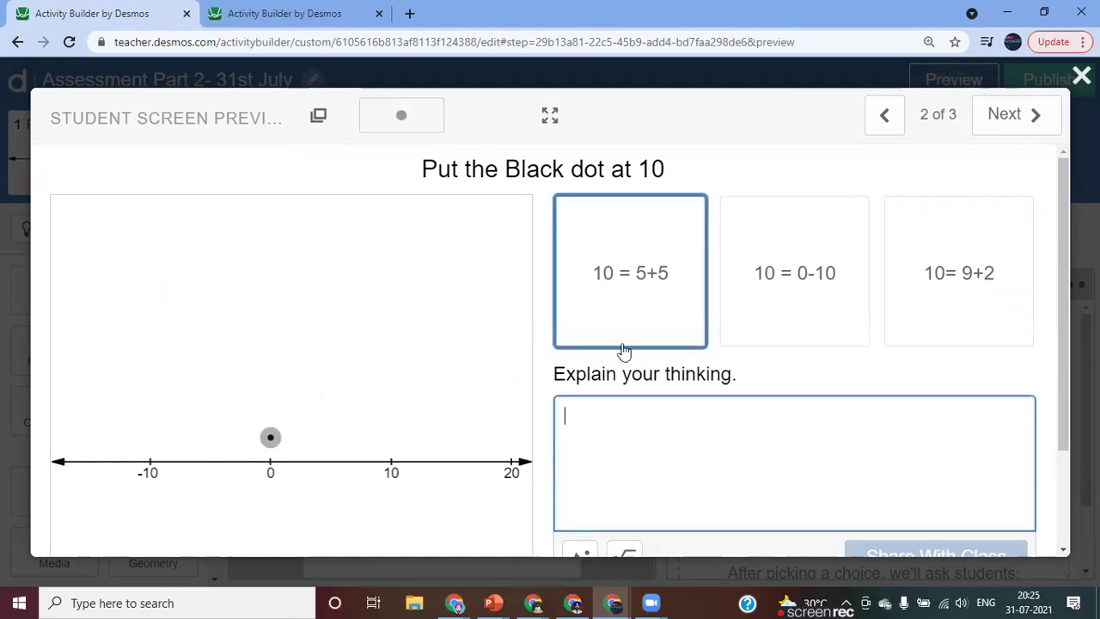
{"action": "left_click", "coordinate": [857, 278]}
{"action": "left_click", "coordinate": [928, 283]}
{"action": "left_click", "coordinate": [800, 287]}
{"action": "left_click", "coordinate": [653, 284]}
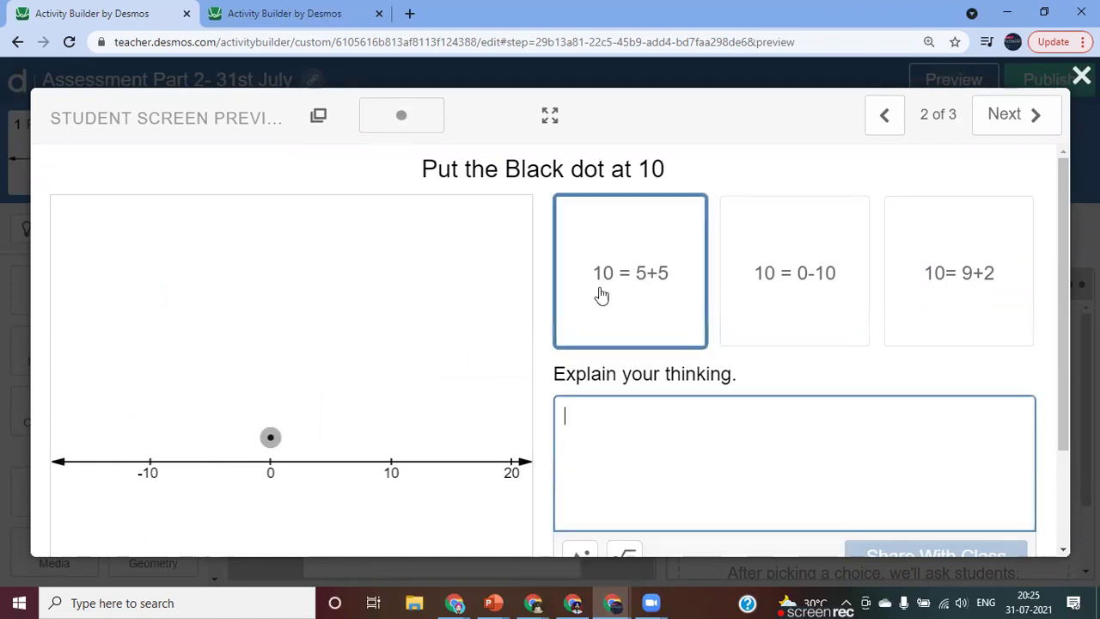
{"action": "scroll", "coordinate": [380, 415], "scroll_direction": "down", "scroll_amount": 2}
{"action": "scroll", "coordinate": [900, 317], "scroll_direction": "up", "scroll_amount": 2}
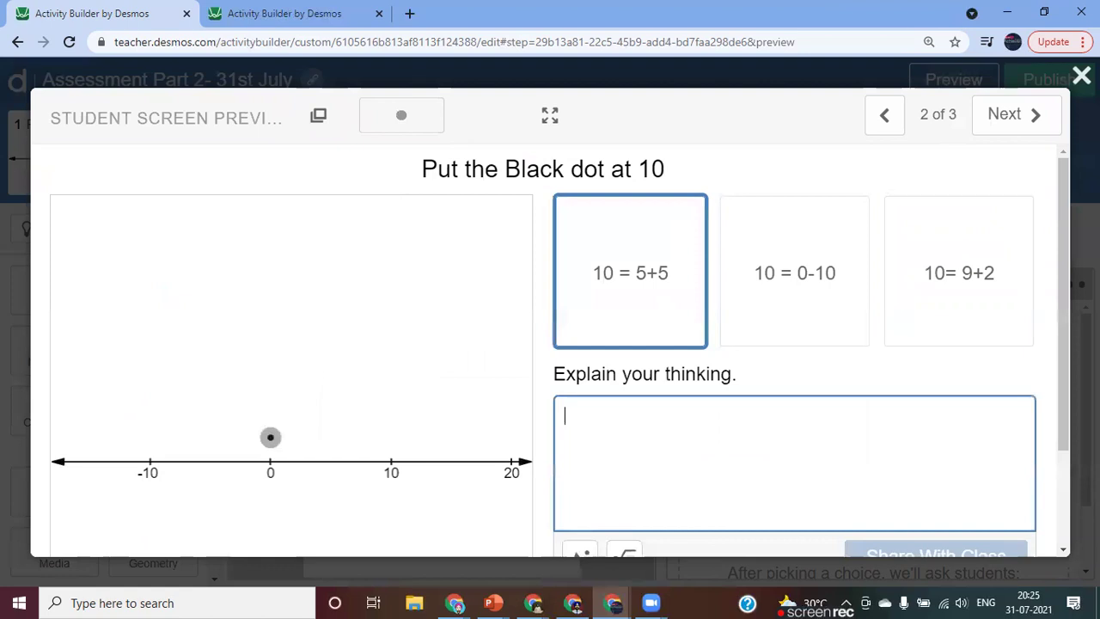
{"action": "left_click", "coordinate": [1081, 75]}
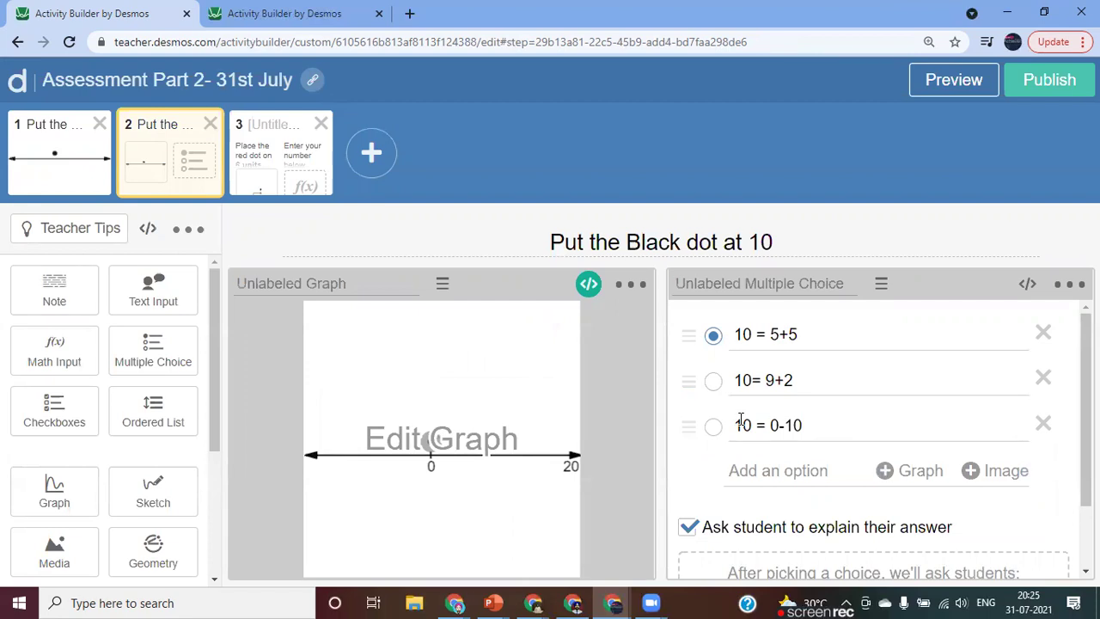
Step: Turn off asking students to explain their multiple choice answer, and begin the component's script with the explainPrompt sink
{"action": "scroll", "coordinate": [739, 422], "scroll_direction": "down", "scroll_amount": 2}
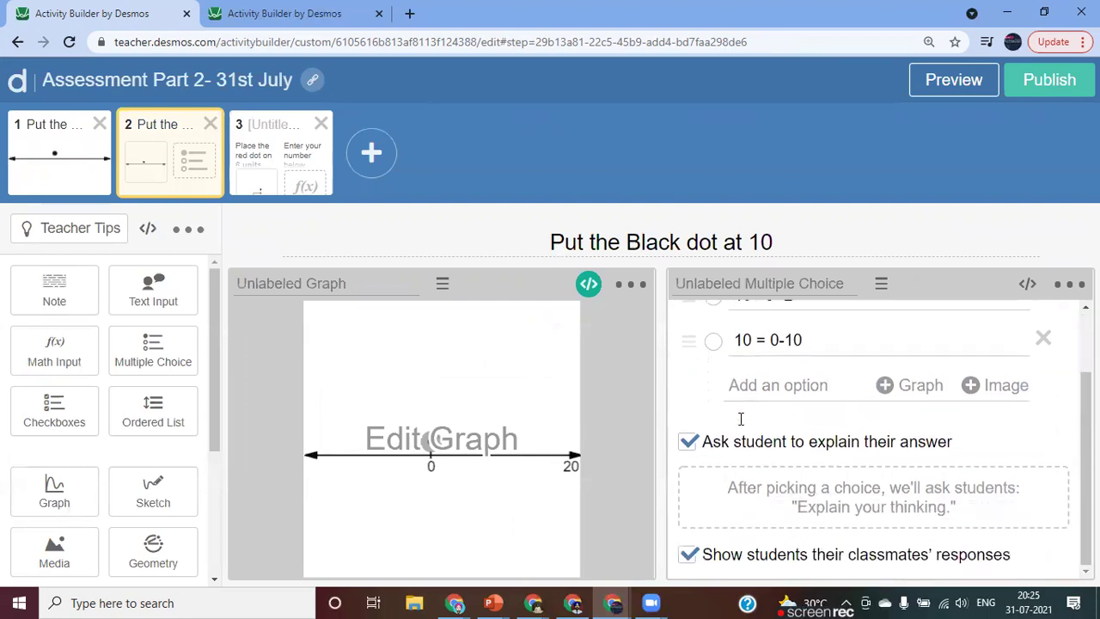
{"action": "left_click", "coordinate": [687, 443]}
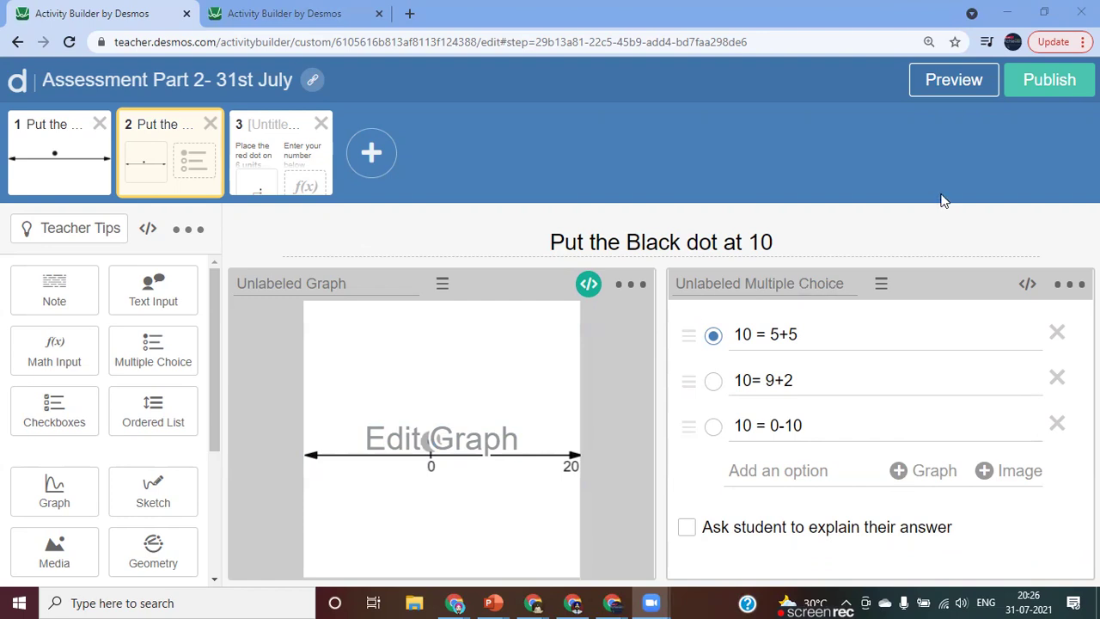
{"action": "left_click", "coordinate": [1026, 287]}
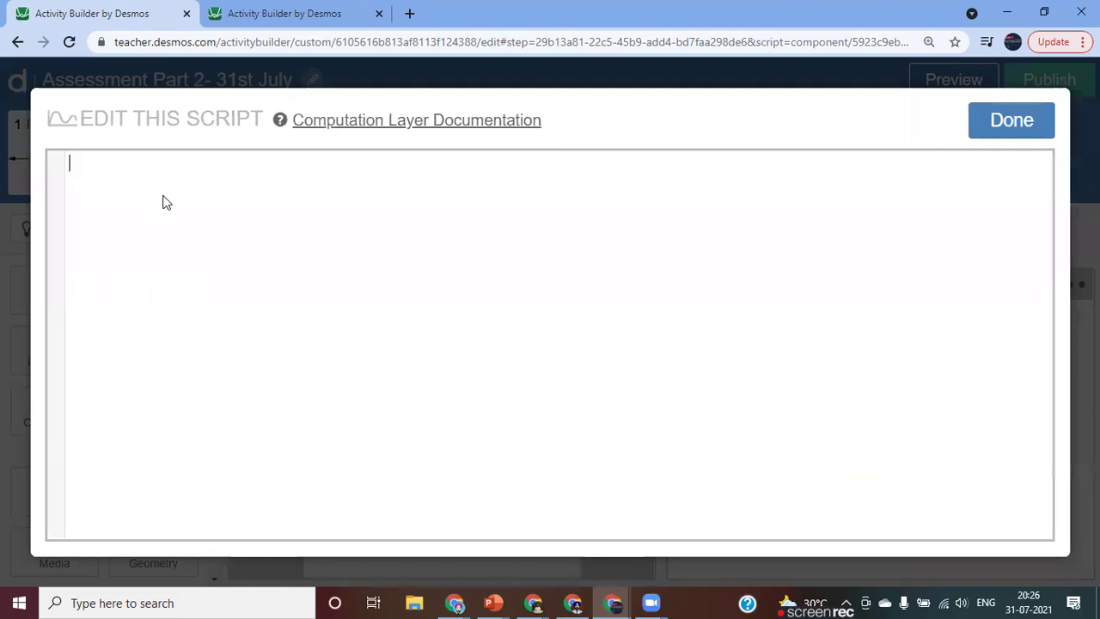
{"action": "type", "text": "exp"}
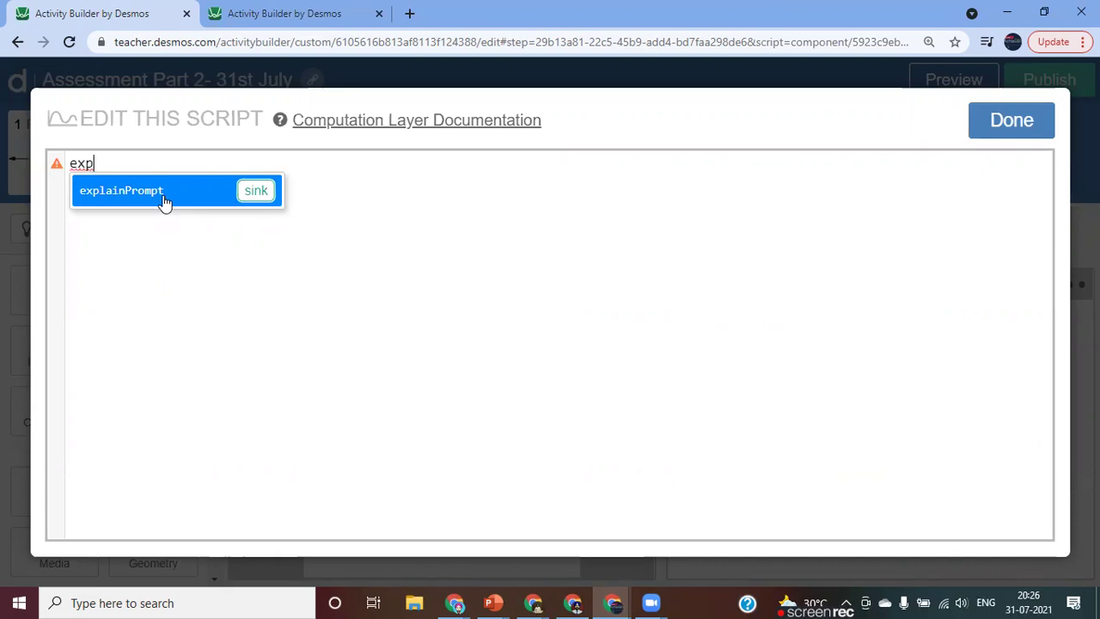
{"action": "left_click", "coordinate": [163, 197]}
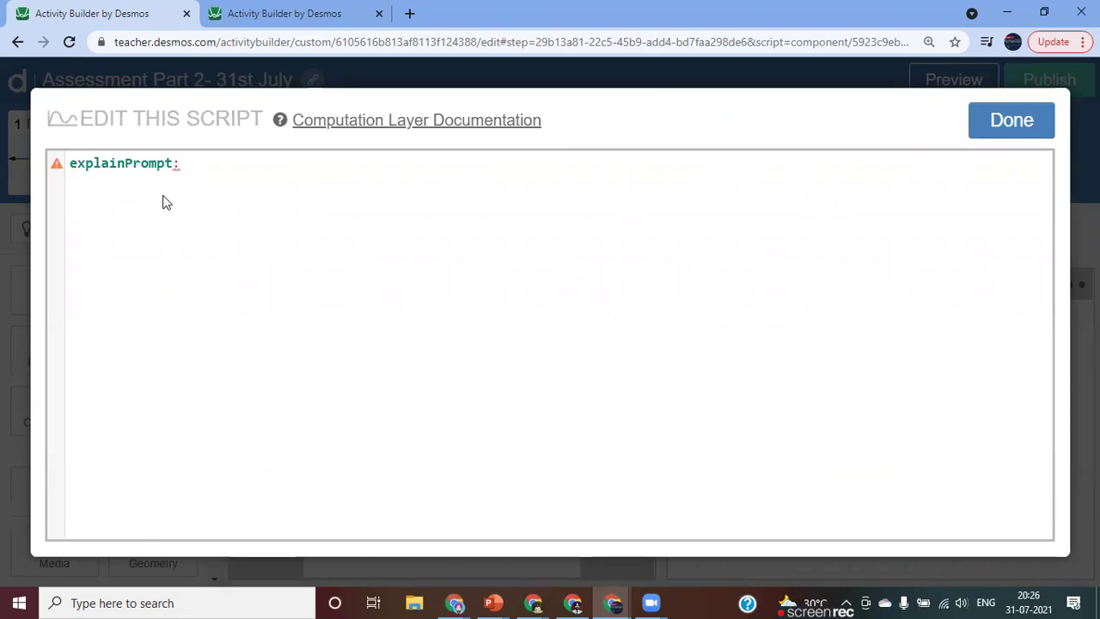
Step: Try this.isSelected(1) as the value of explainPrompt, and remove that expression
{"action": "type", "text": "th"}
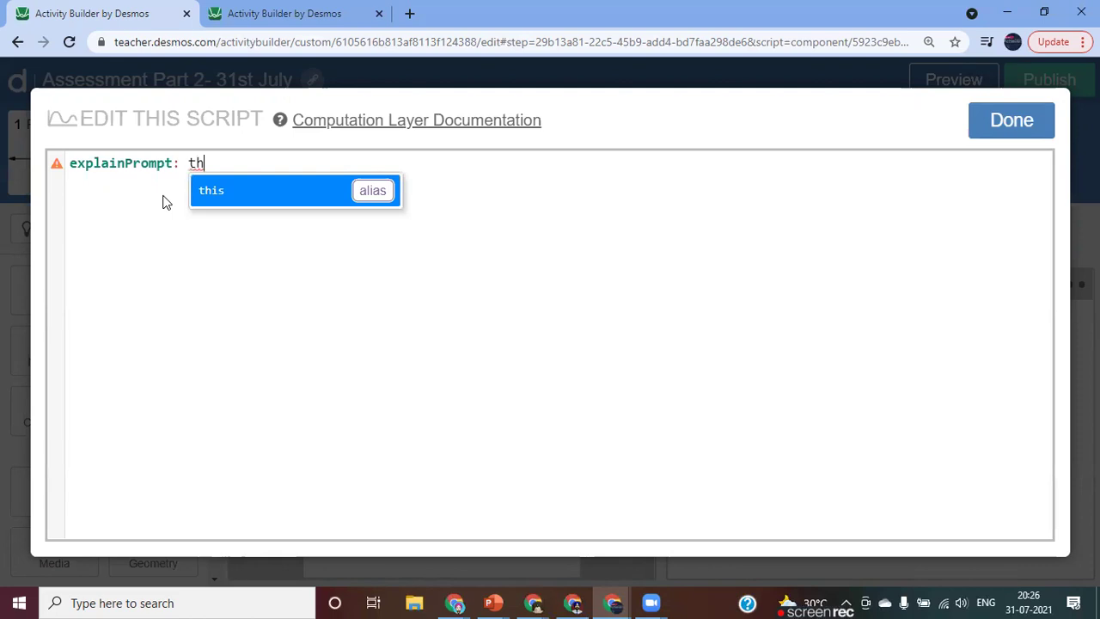
{"action": "key", "text": "Tab"}
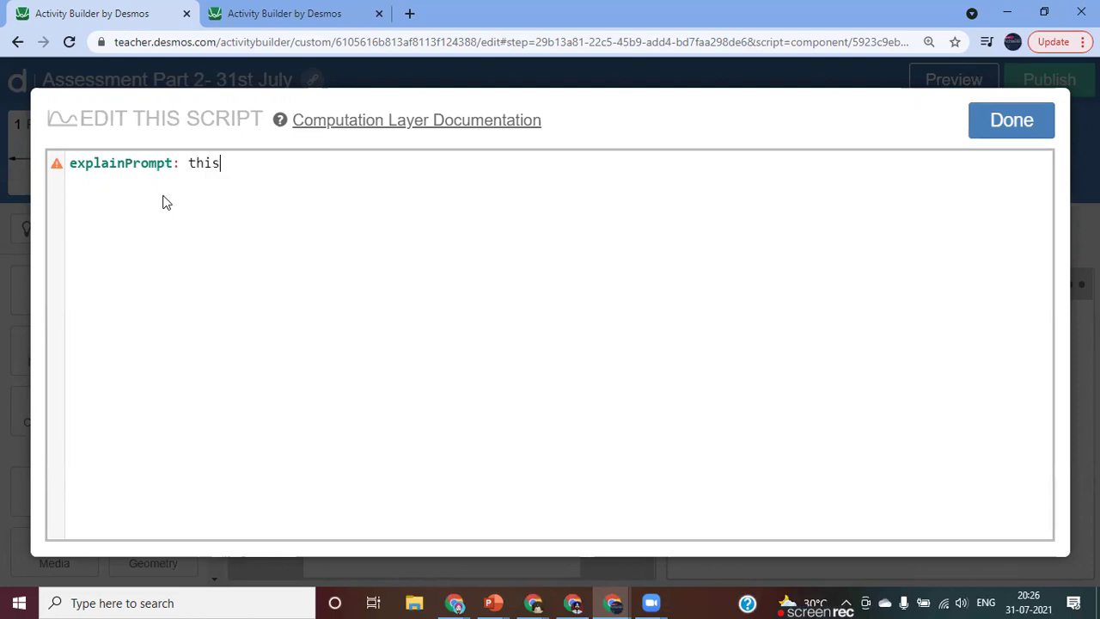
{"action": "type", "text": "."}
{"action": "key", "text": "Tab"}
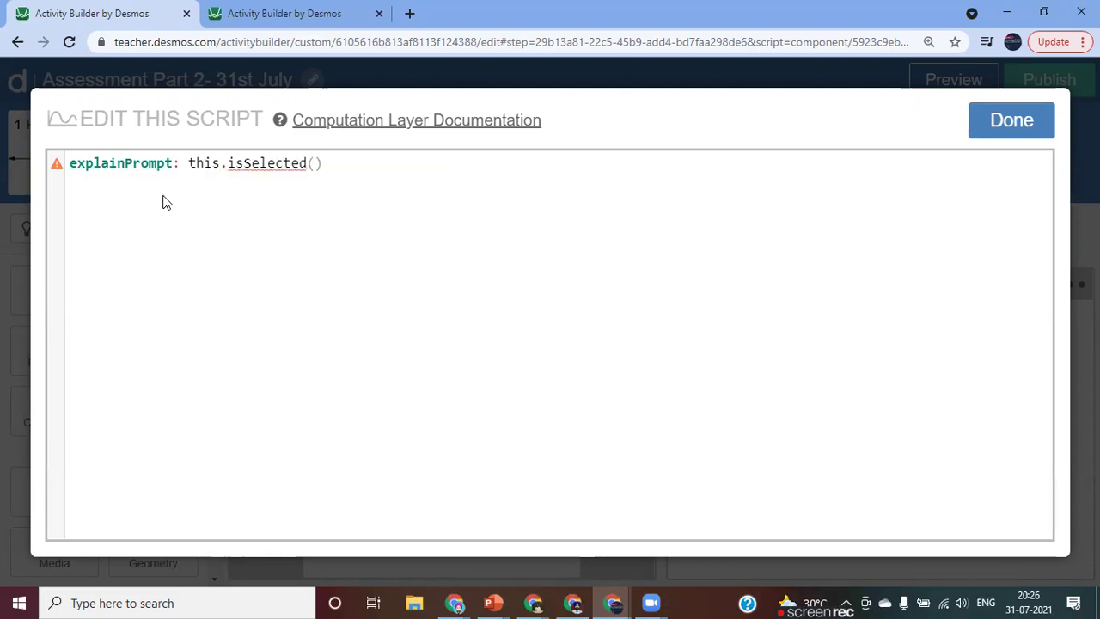
{"action": "type", "text": "1"}
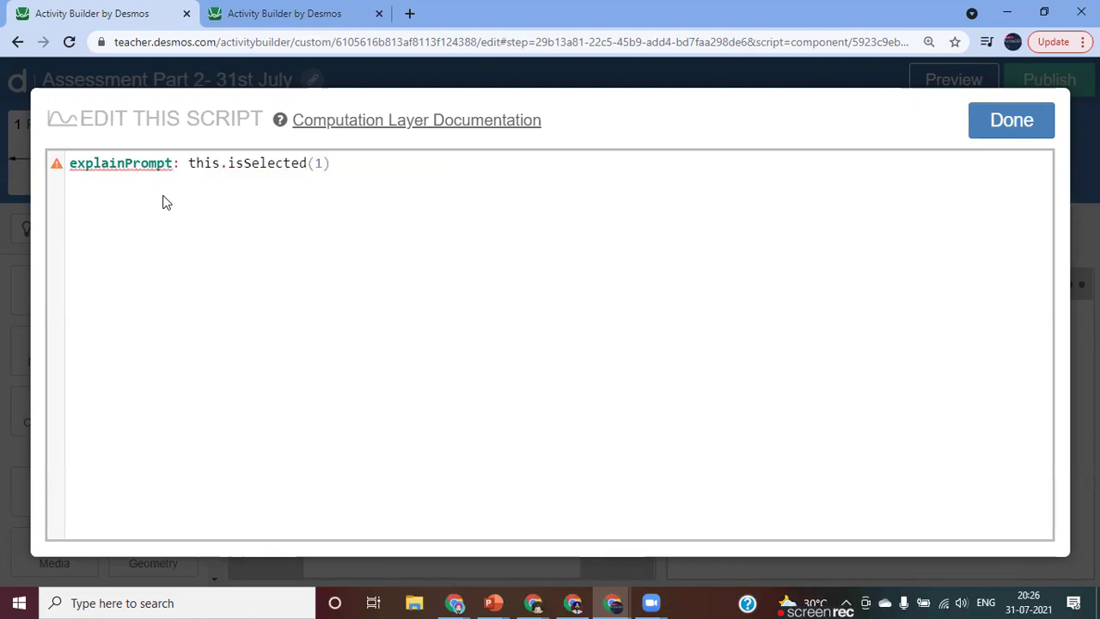
{"action": "key", "text": "Right"}
{"action": "mouse_move", "coordinate": [57, 170]}
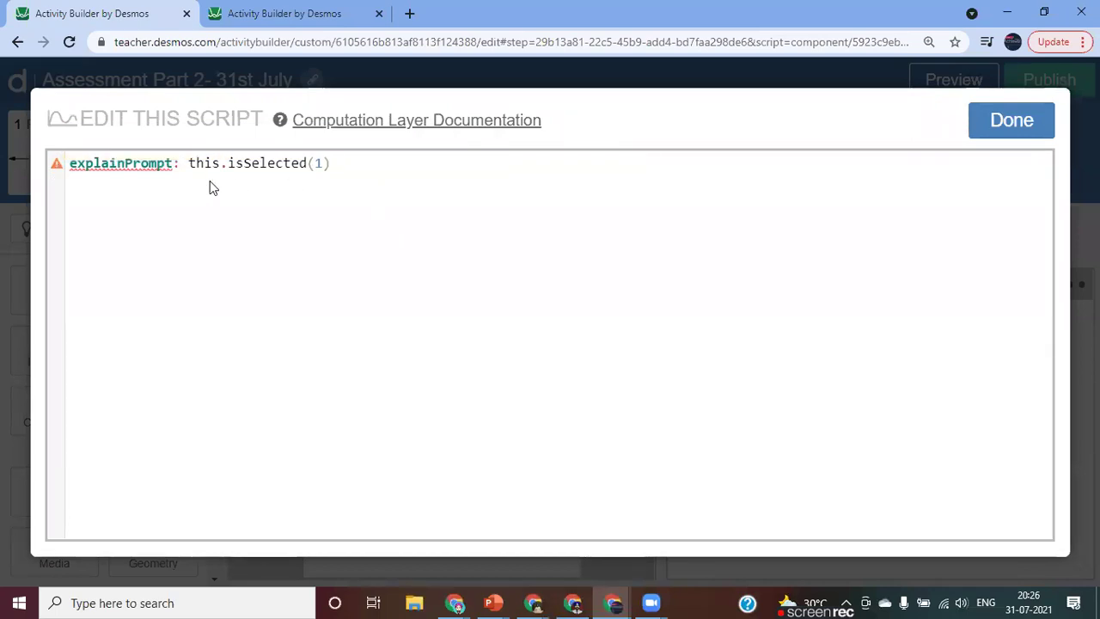
{"action": "left_click_drag", "start_coordinate": [190, 165], "coordinate": [364, 172]}
{"action": "key", "text": "BackSpace"}
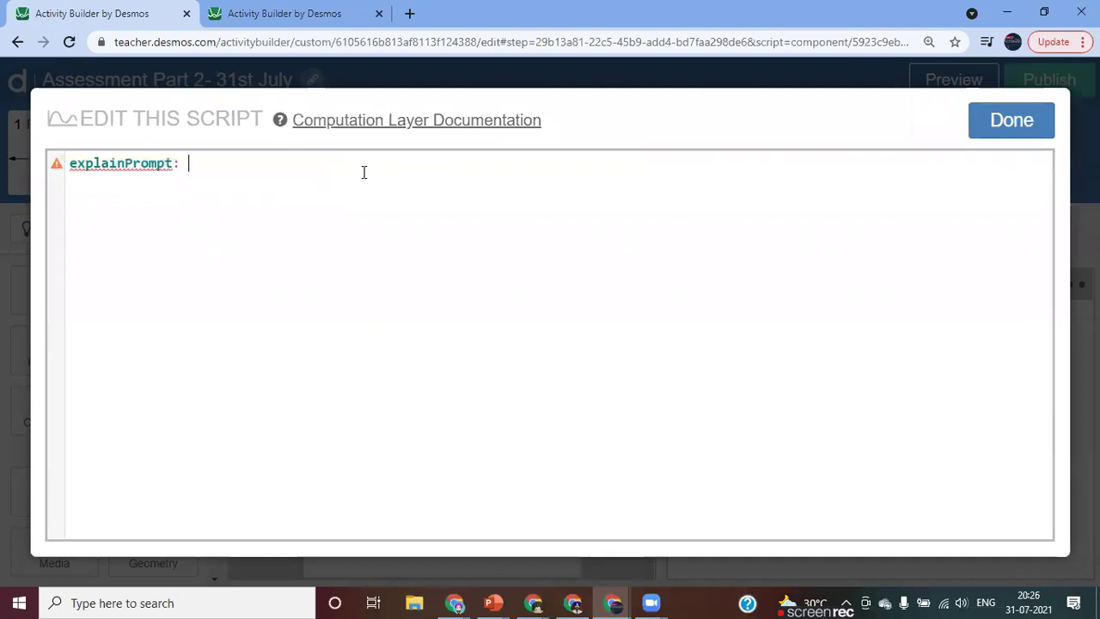
Step: Complete explainPrompt with when this.isSelected(1) "Why do you think so--" otherwise "Thanks", and save the script
{"action": "type", "text": "en "}
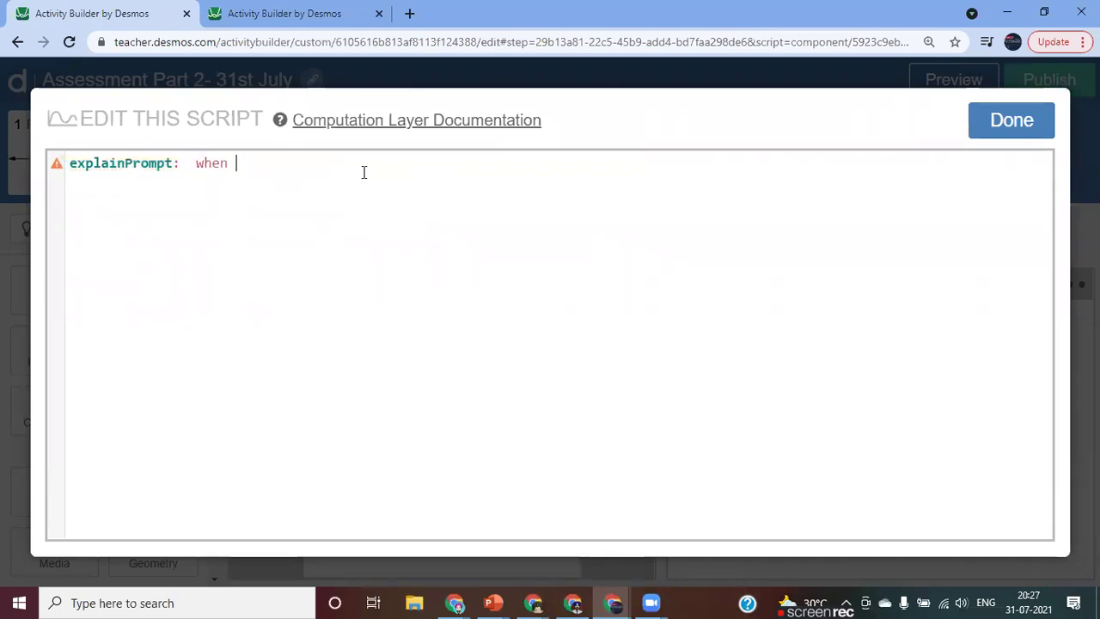
{"action": "type", "text": "this.isSelected(1)"}
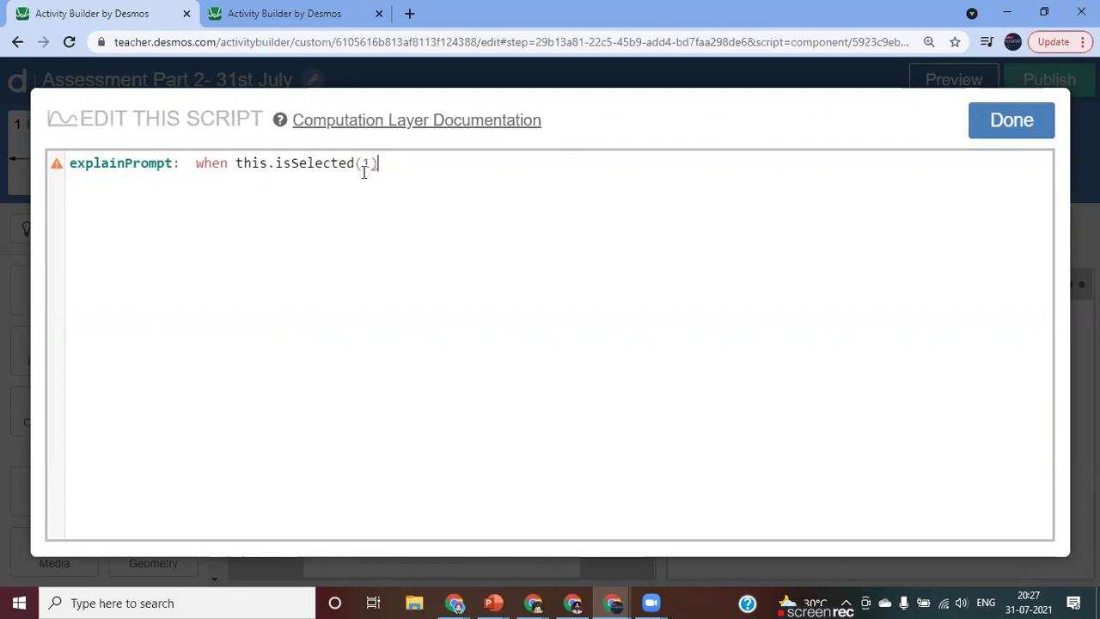
{"action": "type", "text": " \""}
{"action": "type", "text": "Why do you th"}
{"action": "type", "text": "ink so"}
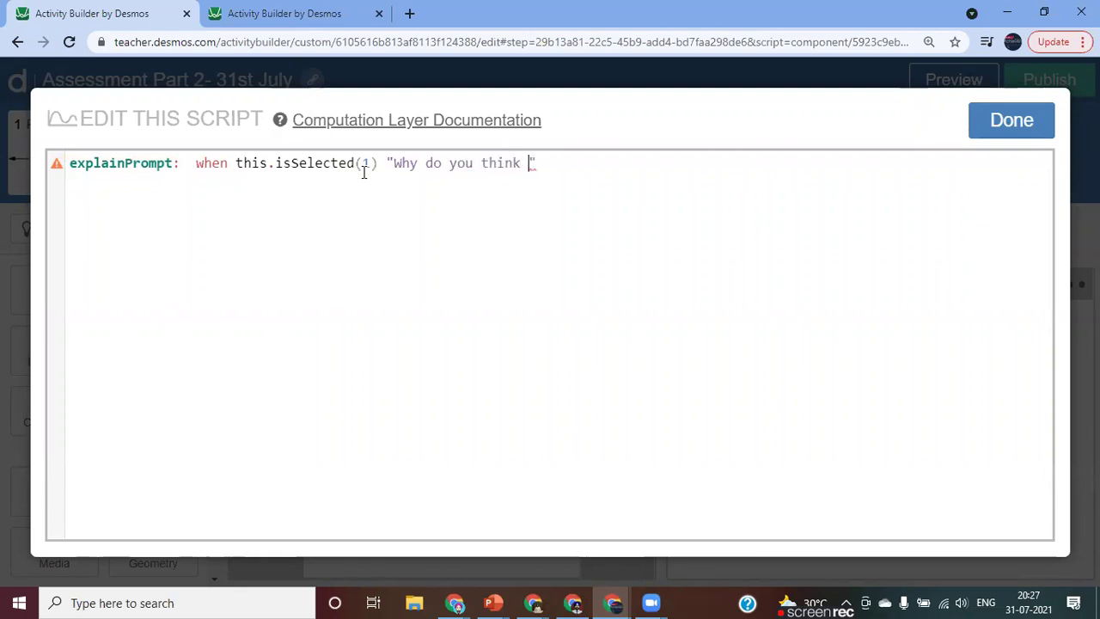
{"action": "type", "text": "--\" otherwise \"\""}
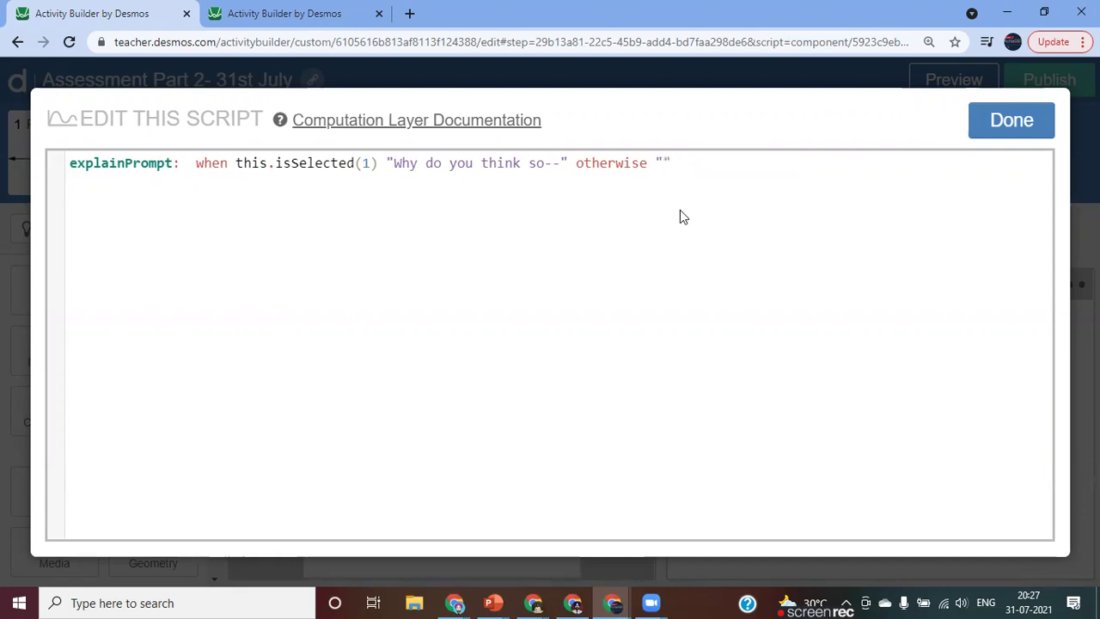
{"action": "key", "text": "Left"}
{"action": "type", "text": "Thanks"}
{"action": "key", "text": "Right"}
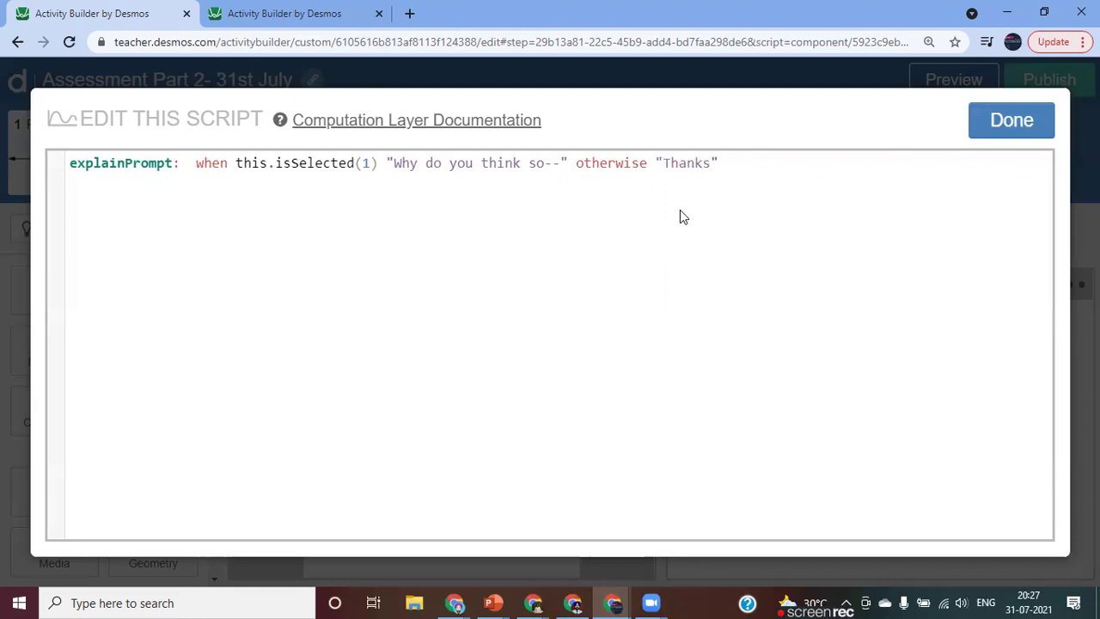
{"action": "left_click", "coordinate": [1012, 128]}
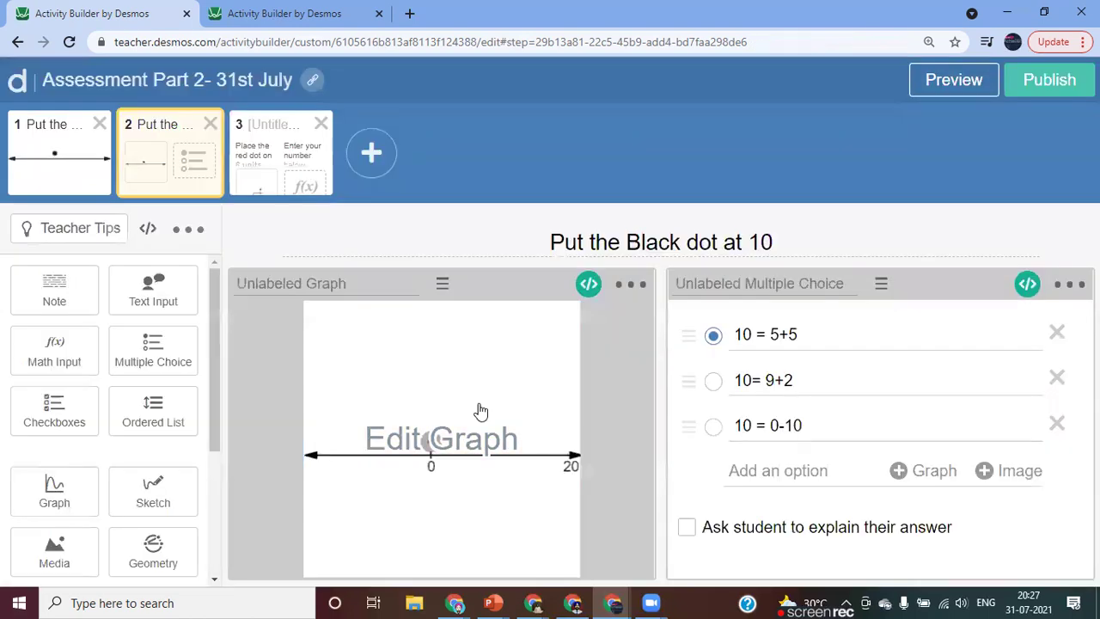
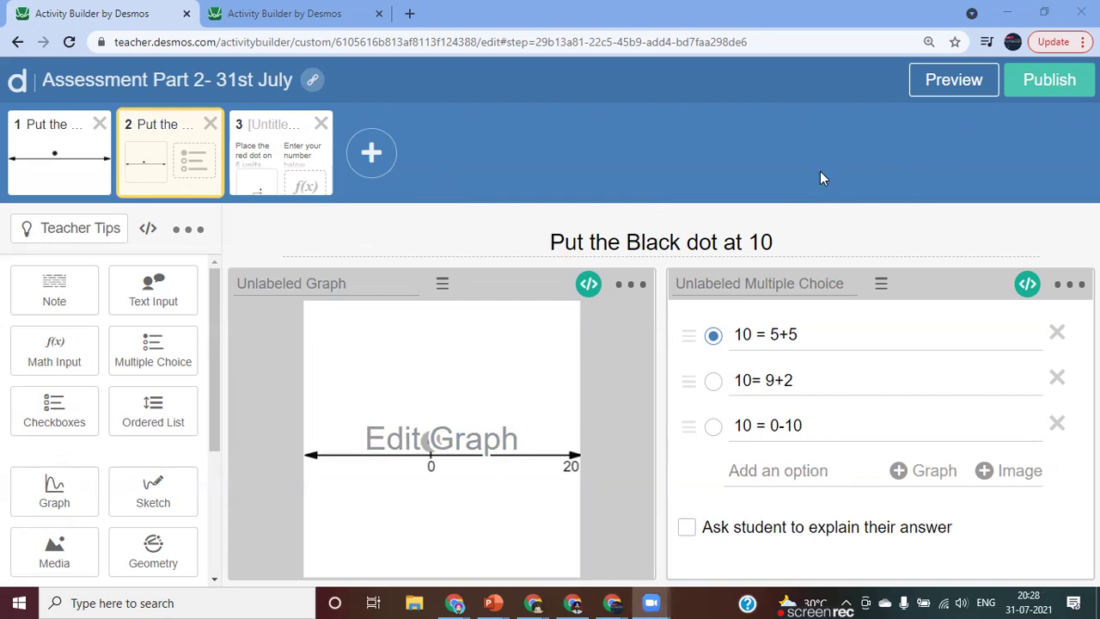
Step: Preview screen 2 as a student, place the black dot at 10, and try each of the three answer tiles
{"action": "left_click", "coordinate": [943, 84]}
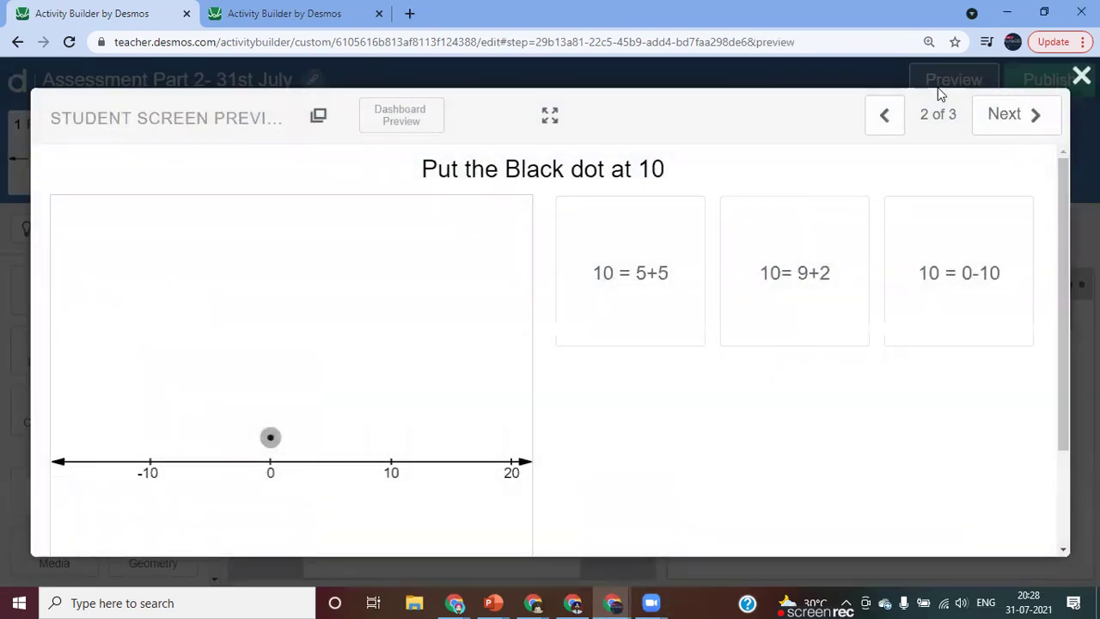
{"action": "left_click_drag", "start_coordinate": [272, 437], "coordinate": [391, 438]}
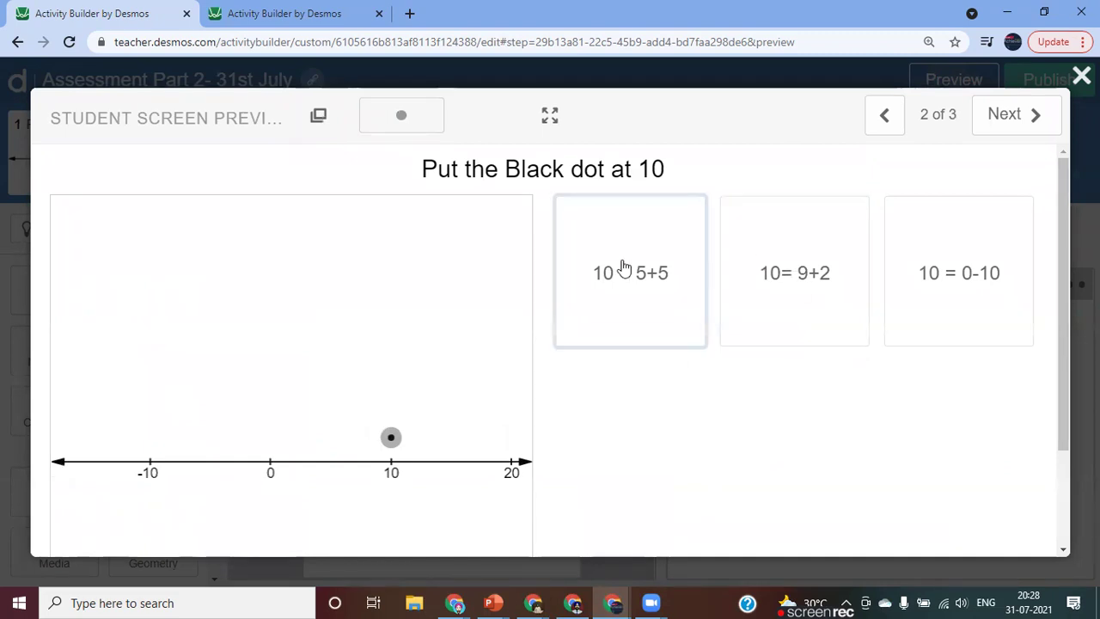
{"action": "left_click", "coordinate": [762, 299]}
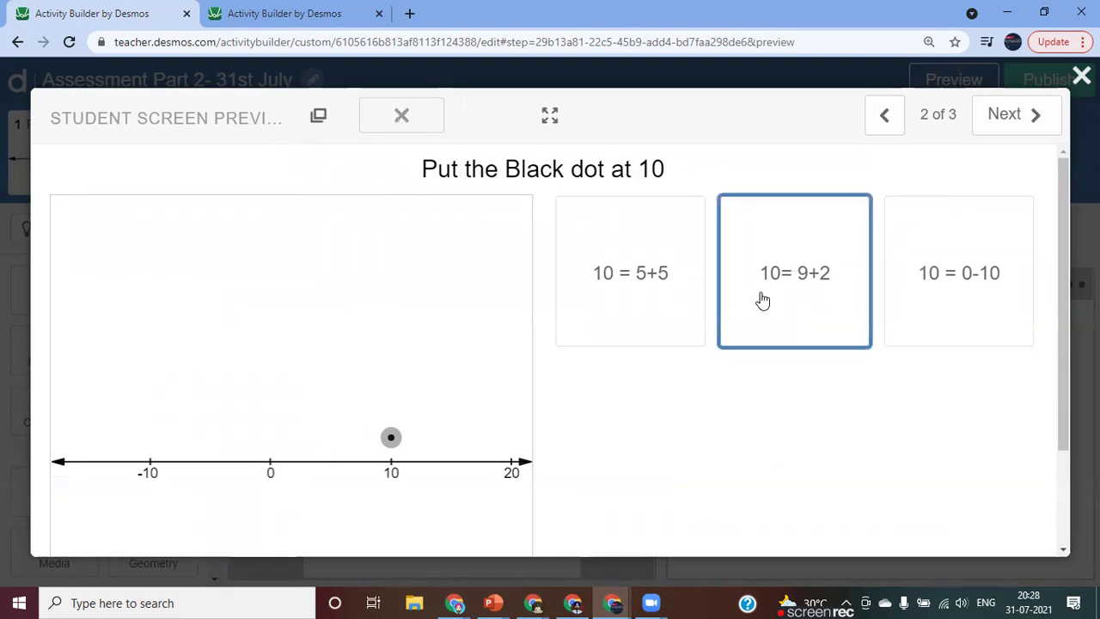
{"action": "scroll", "coordinate": [736, 454], "scroll_direction": "down", "scroll_amount": 1}
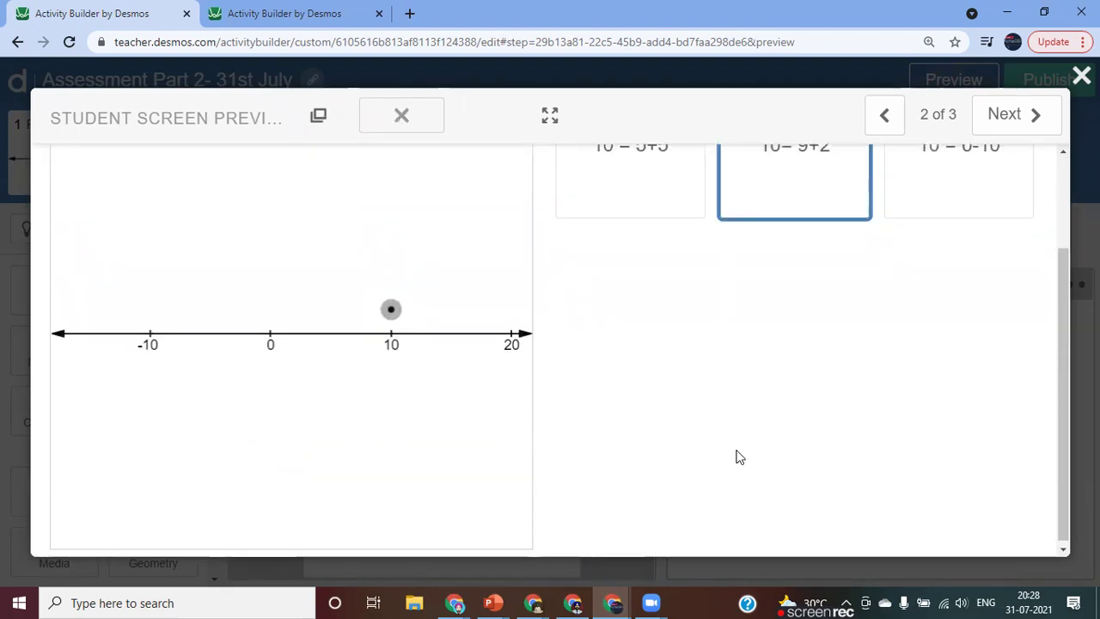
{"action": "scroll", "coordinate": [739, 454], "scroll_direction": "up", "scroll_amount": 1}
{"action": "left_click", "coordinate": [961, 311]}
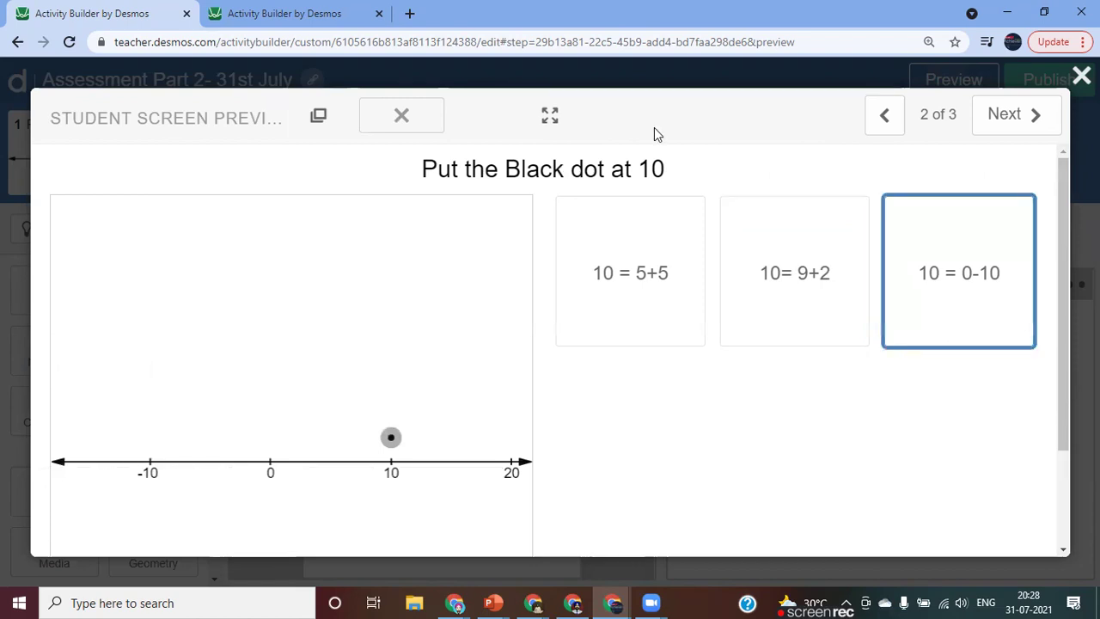
{"action": "left_click", "coordinate": [599, 296]}
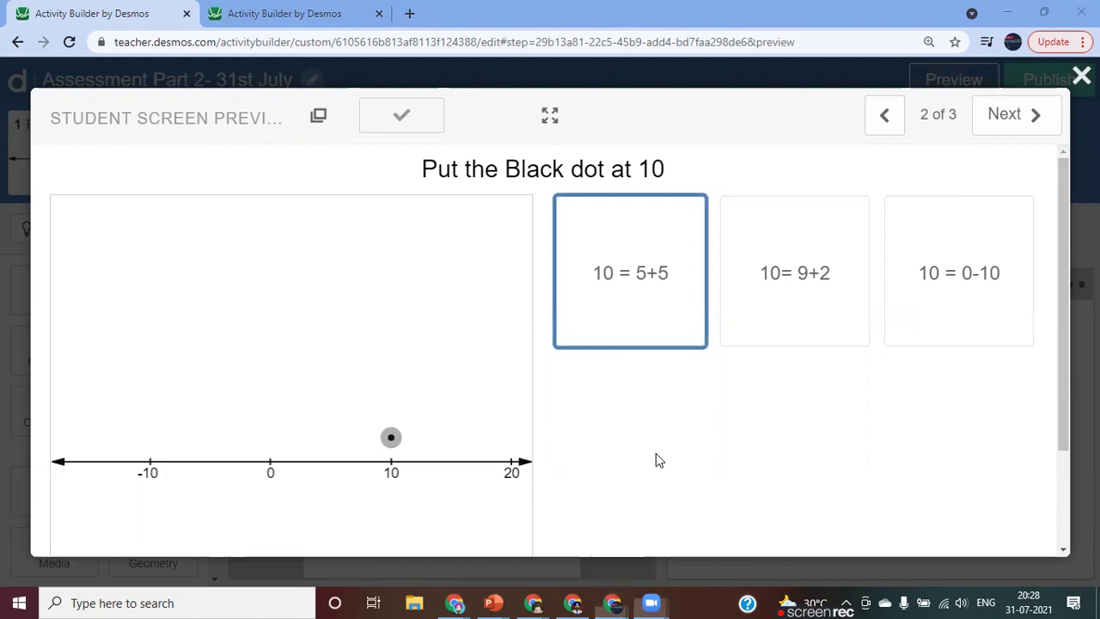
{"action": "scroll", "coordinate": [704, 445], "scroll_direction": "down", "scroll_amount": 2}
{"action": "scroll", "coordinate": [703, 445], "scroll_direction": "up", "scroll_amount": 2}
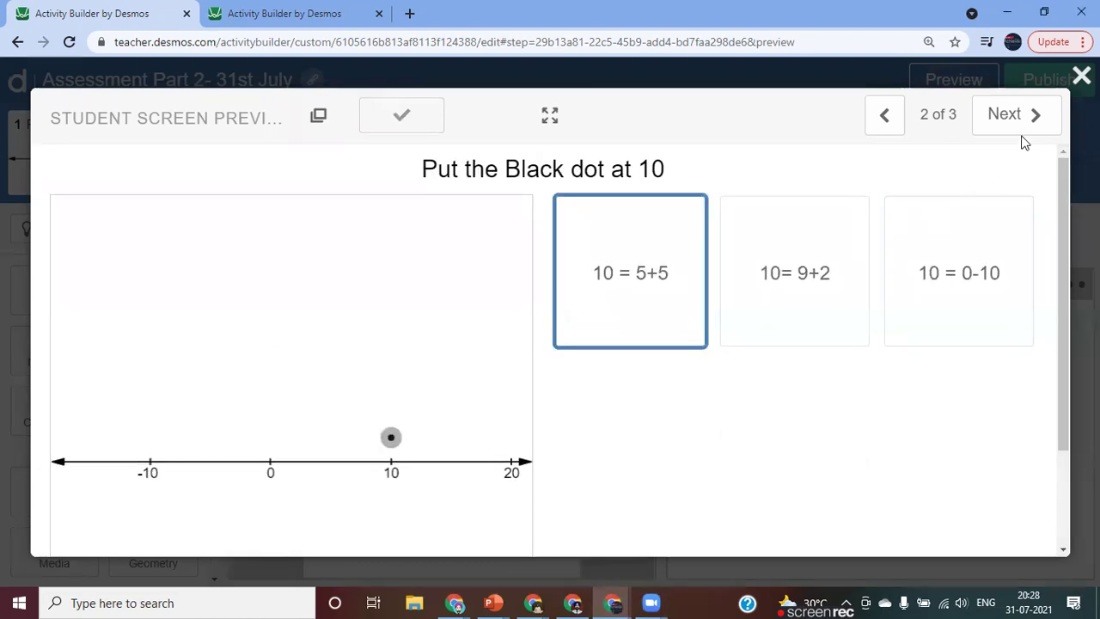
Step: Zoom the browser page out two levels so the whole student preview fits, and exit the preview
{"action": "left_click", "coordinate": [1083, 41]}
{"action": "left_click", "coordinate": [975, 220]}
{"action": "left_click", "coordinate": [975, 220]}
{"action": "left_click", "coordinate": [756, 401]}
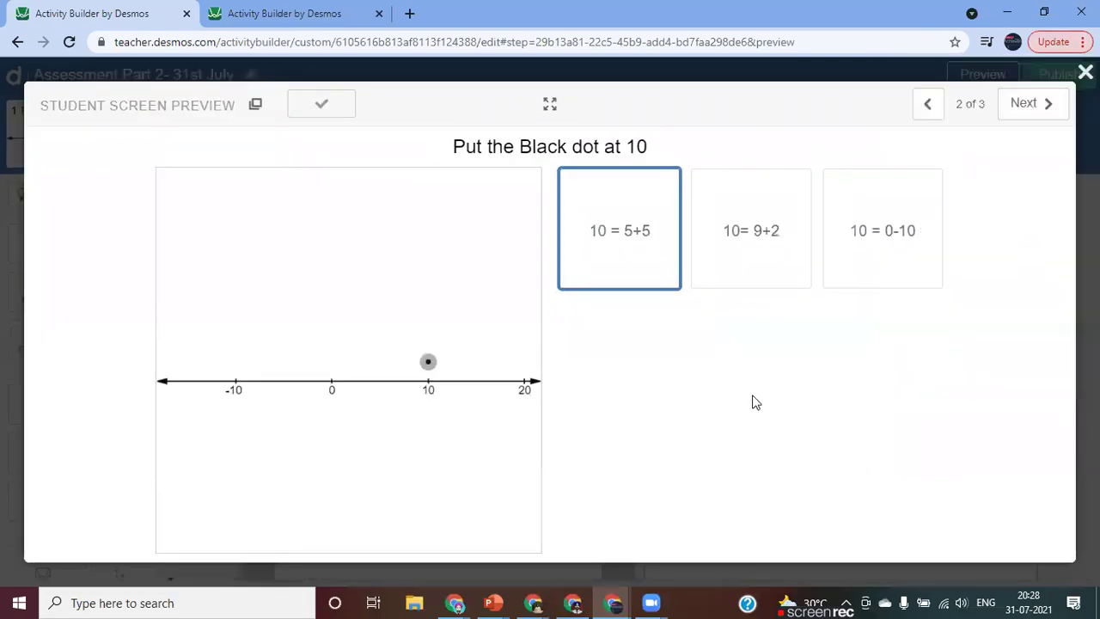
{"action": "left_click", "coordinate": [1085, 72]}
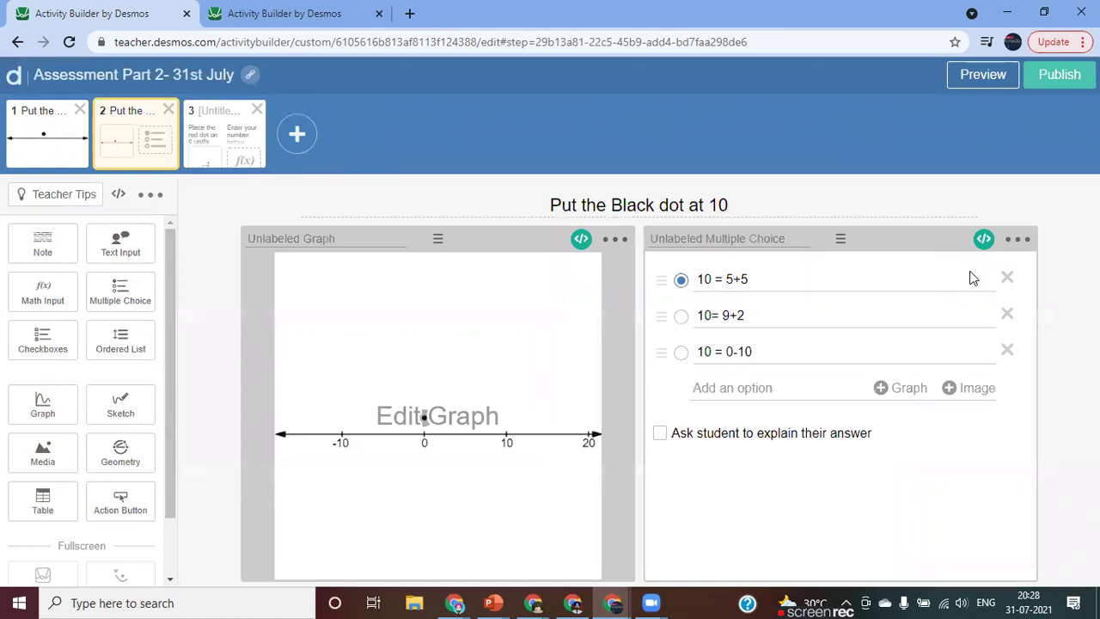
Step: Compare the multiple choice script with the explainPrompt sample in the Computation Layer Documentation, and close the script unchanged
{"action": "left_click", "coordinate": [984, 240]}
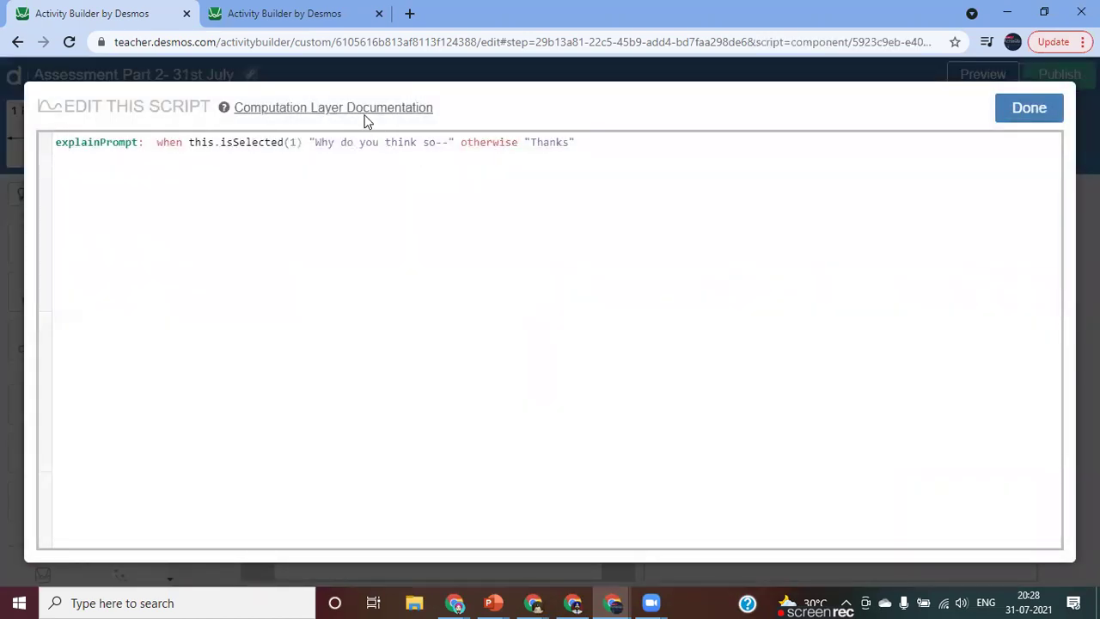
{"action": "left_click", "coordinate": [364, 113]}
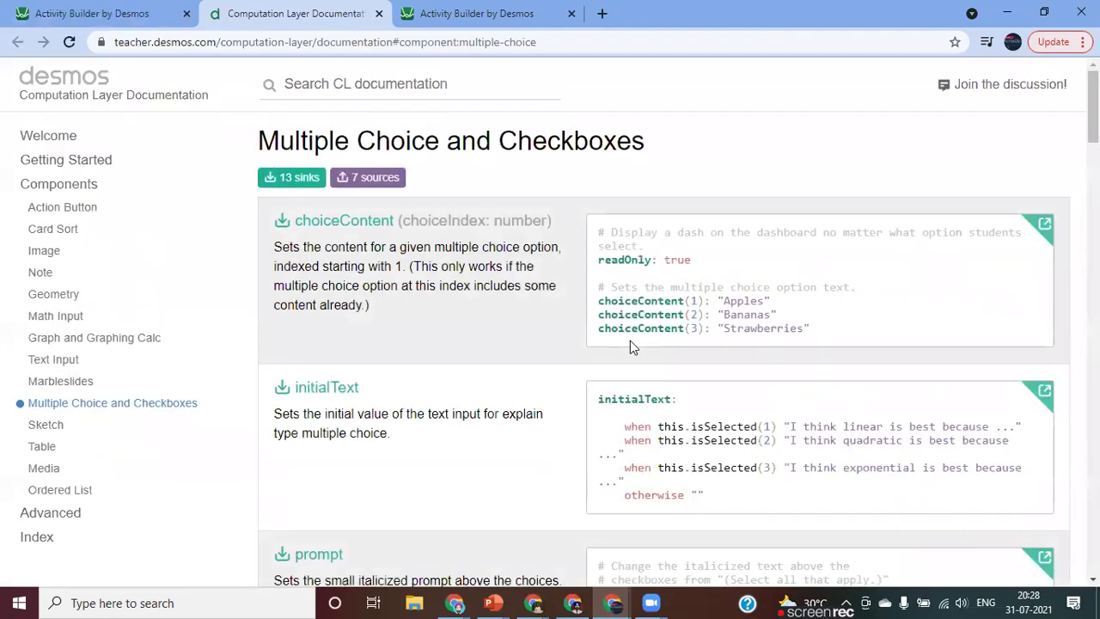
{"action": "scroll", "coordinate": [534, 454], "scroll_direction": "down", "scroll_amount": 2}
{"action": "scroll", "coordinate": [534, 454], "scroll_direction": "down", "scroll_amount": 5}
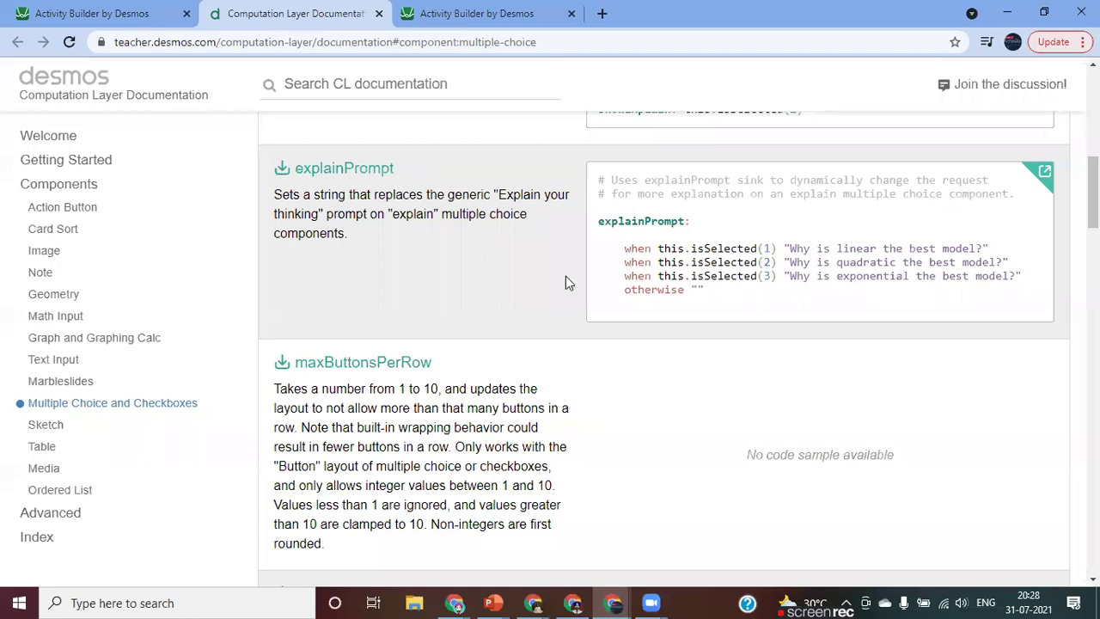
{"action": "left_click", "coordinate": [464, 13]}
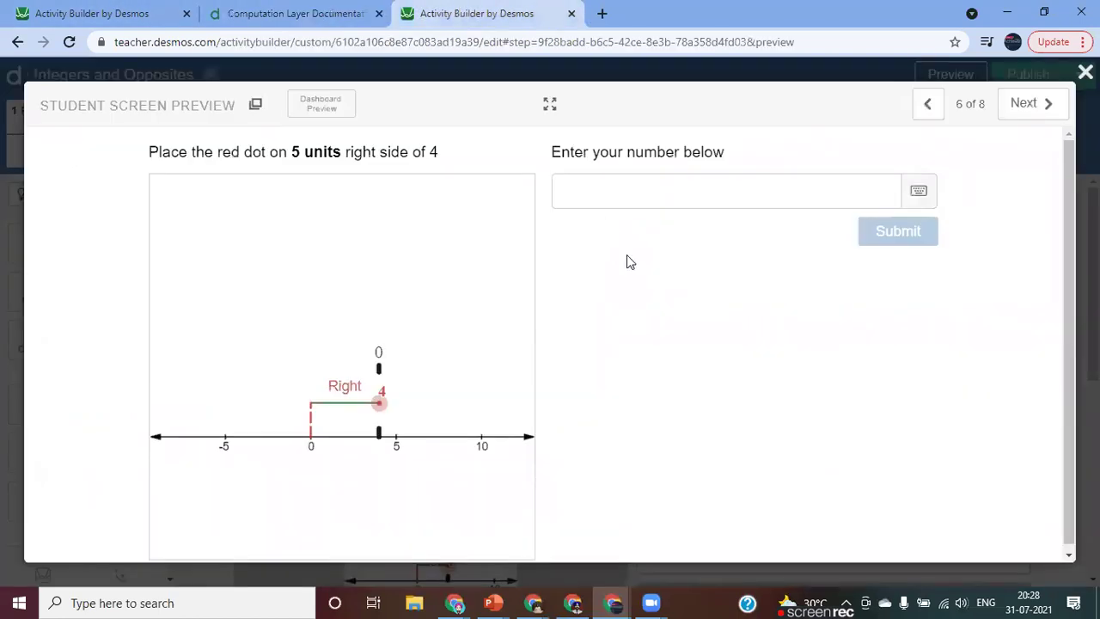
{"action": "left_click", "coordinate": [124, 14]}
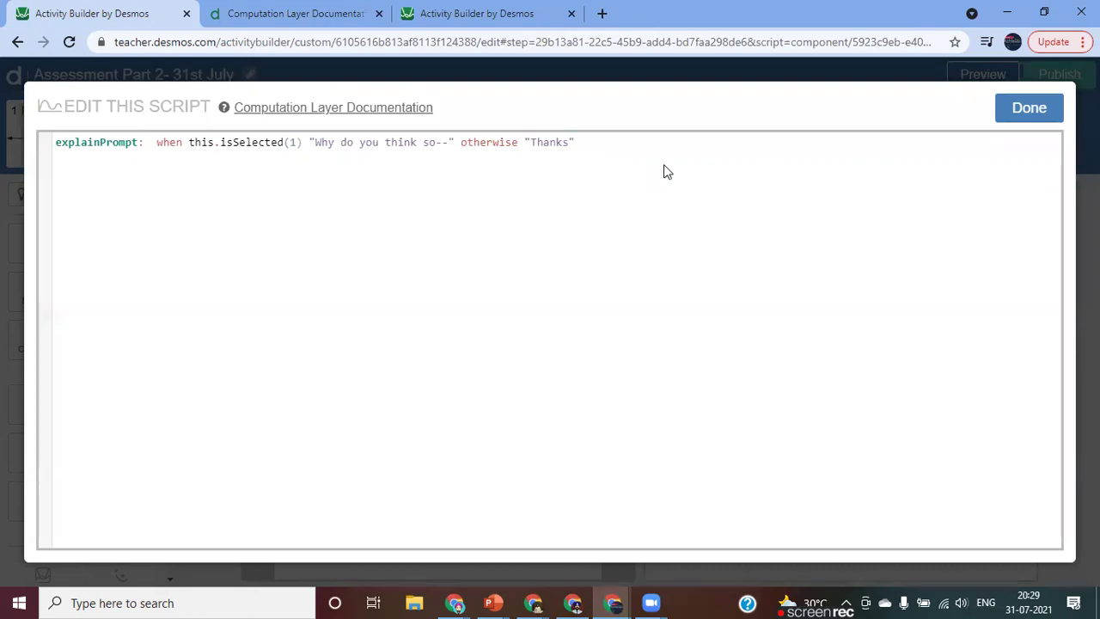
{"action": "left_click", "coordinate": [1024, 112]}
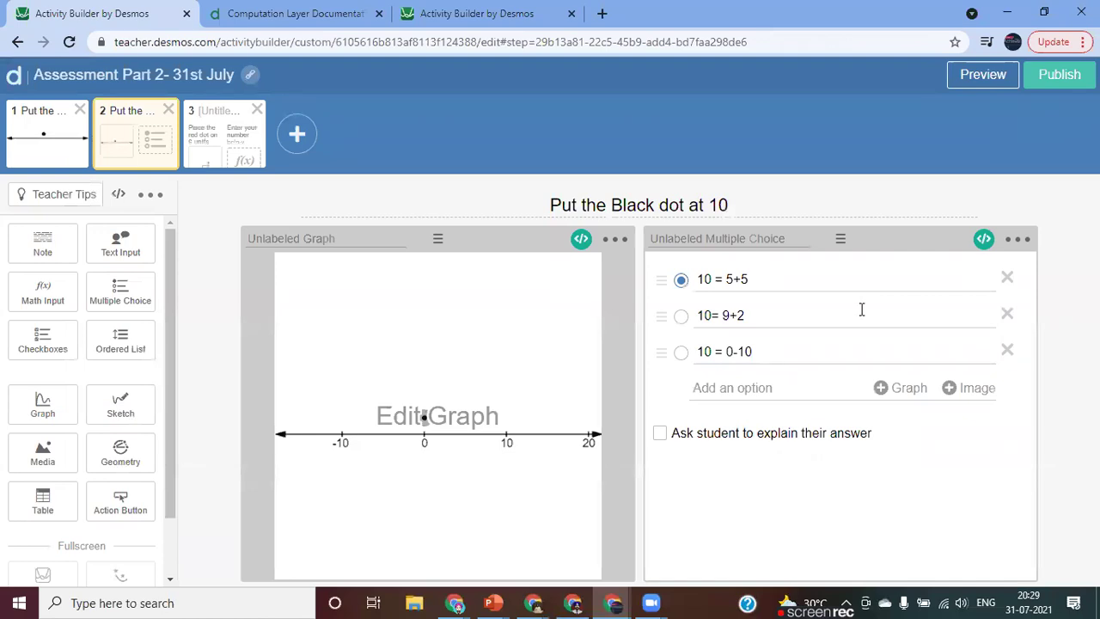
Step: Label the multiple choice component MC1 and set its layout to Radio buttons
{"action": "left_click", "coordinate": [678, 241]}
{"action": "type", "text": "MC"}
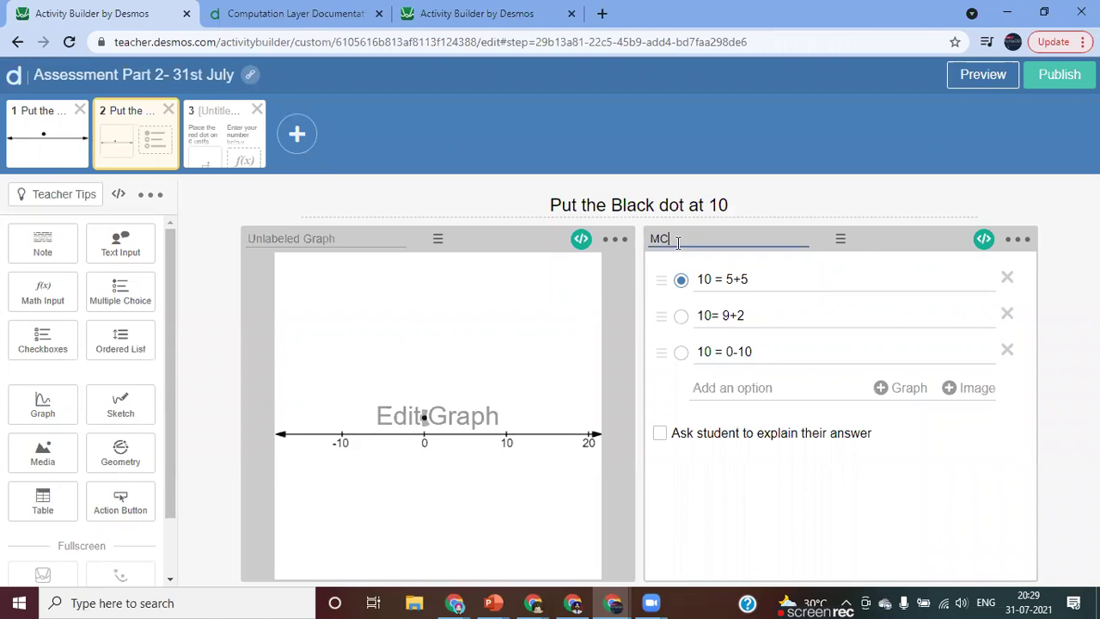
{"action": "type", "text": "1"}
{"action": "left_click", "coordinate": [1020, 240]}
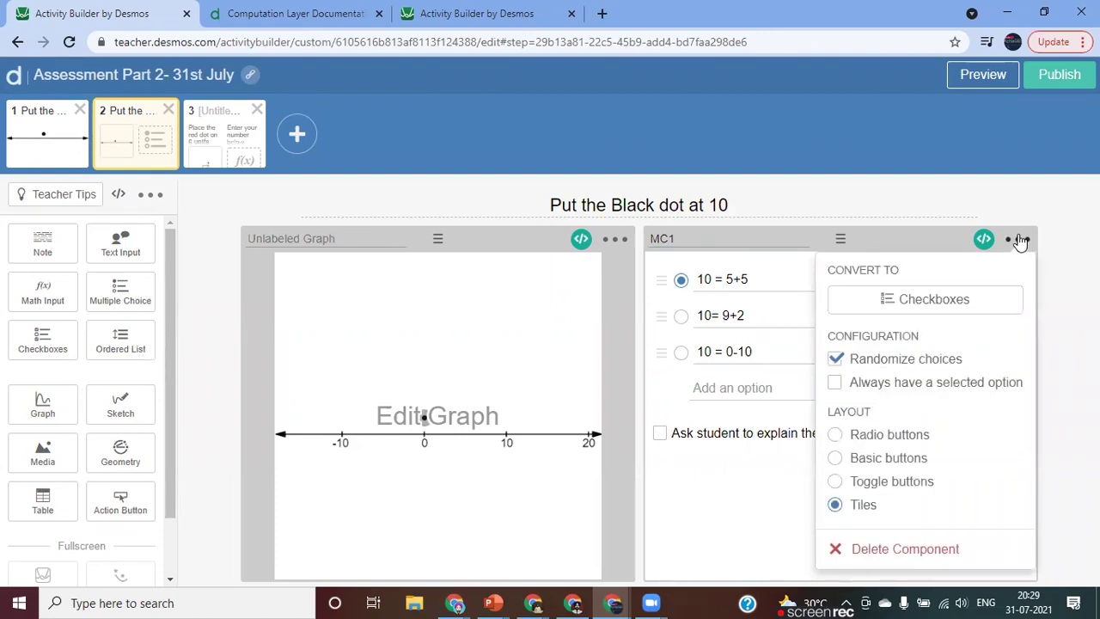
{"action": "left_click", "coordinate": [835, 435]}
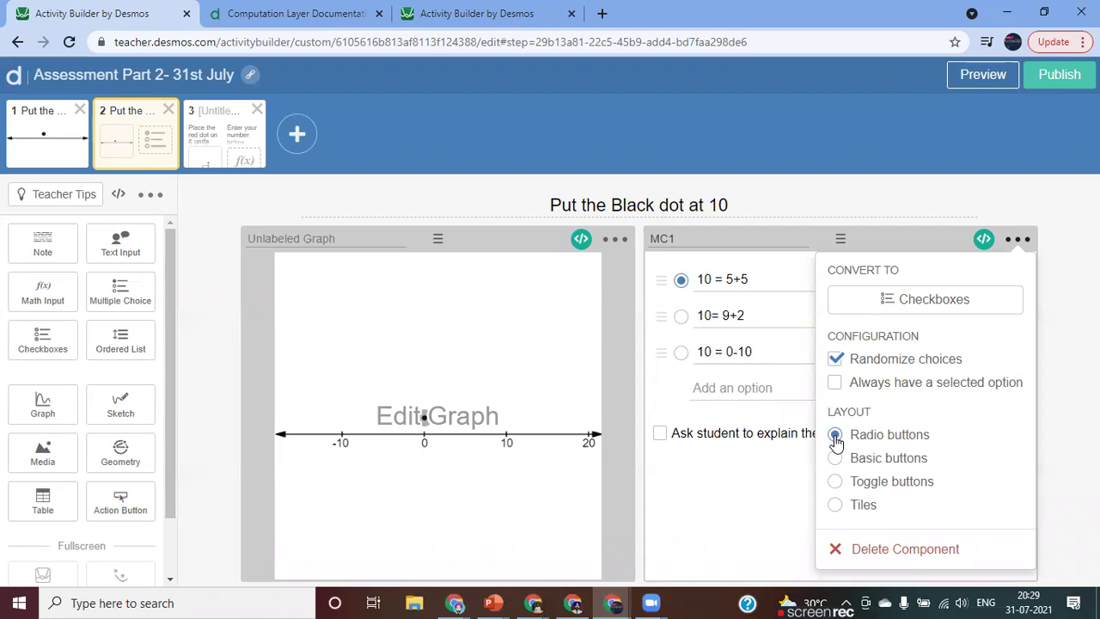
Step: In the multiple choice script, replace "this" with the MC1 alias in the isSelected(1) condition of explainPrompt
{"action": "left_click", "coordinate": [985, 240]}
{"action": "left_click_drag", "start_coordinate": [196, 141], "coordinate": [215, 141]}
{"action": "key", "text": "BackSpace"}
{"action": "key", "text": "BackSpace"}
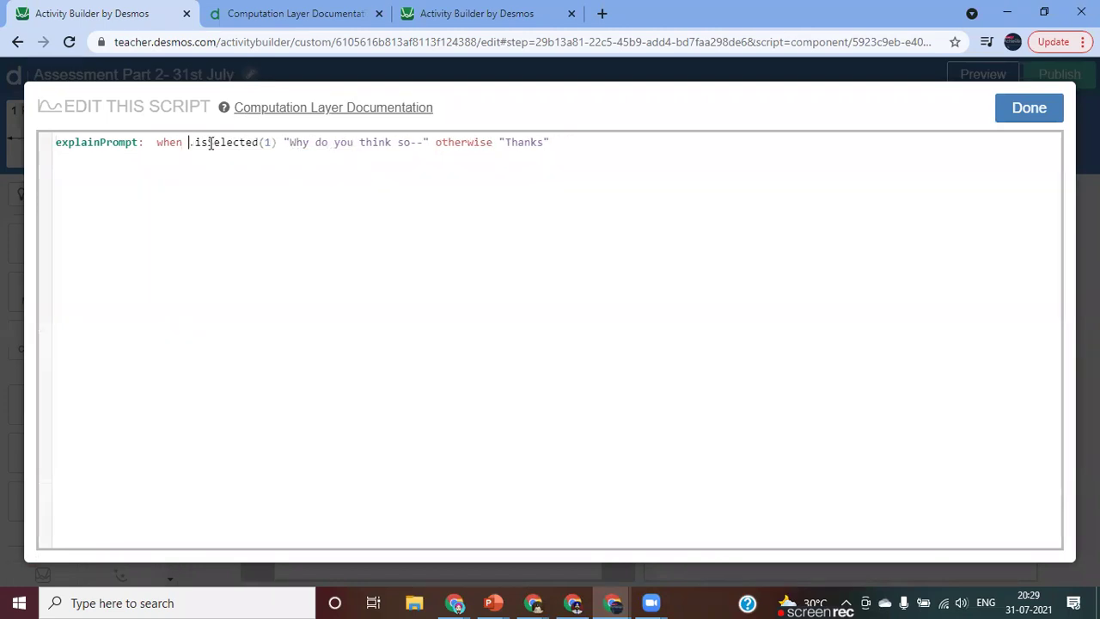
{"action": "type", "text": "M"}
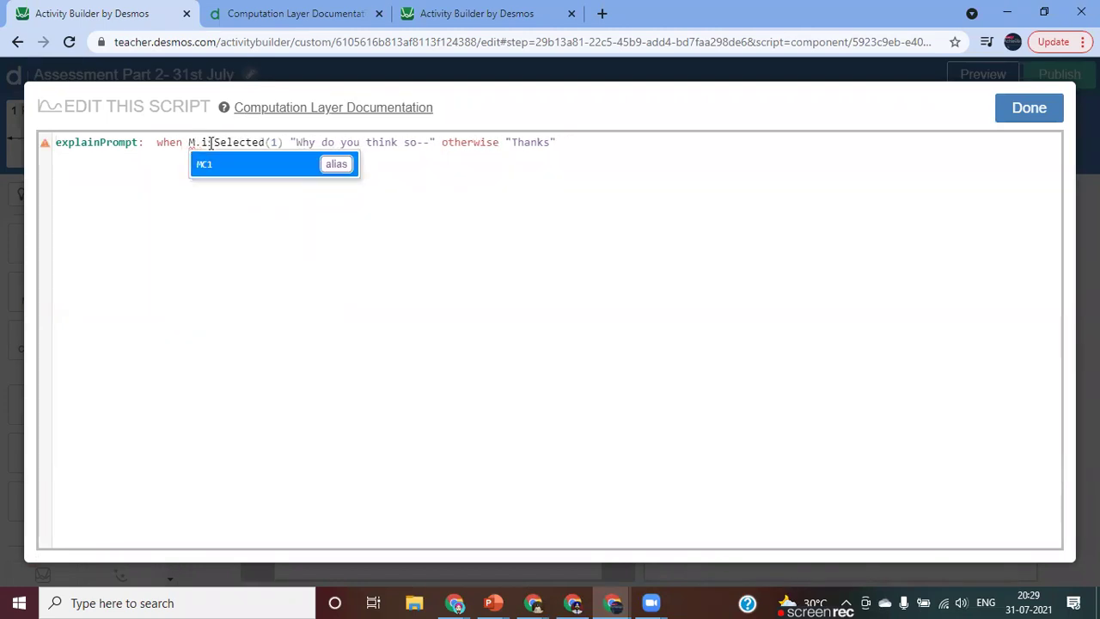
{"action": "key", "text": "Tab"}
{"action": "key", "text": "Right"}
{"action": "key", "text": "Right"}
{"action": "key", "text": "Right"}
{"action": "key", "text": "Right"}
{"action": "key", "text": "Right"}
{"action": "key", "text": "Right"}
{"action": "key", "text": "Right"}
{"action": "key", "text": "Right"}
{"action": "key", "text": "Right"}
{"action": "key", "text": "Right"}
{"action": "key", "text": "Right"}
{"action": "key", "text": "Right"}
{"action": "key", "text": "Right"}
{"action": "key", "text": "Right"}
{"action": "key", "text": "Right"}
{"action": "key", "text": "Right"}
{"action": "key", "text": "Right"}
{"action": "key", "text": "Right"}
{"action": "key", "text": "Right"}
Step: Put the otherwise clause on its own line and add the condition when MC1.isSelected(2) "Why do you think so--" before it
{"action": "left_click", "coordinate": [263, 13]}
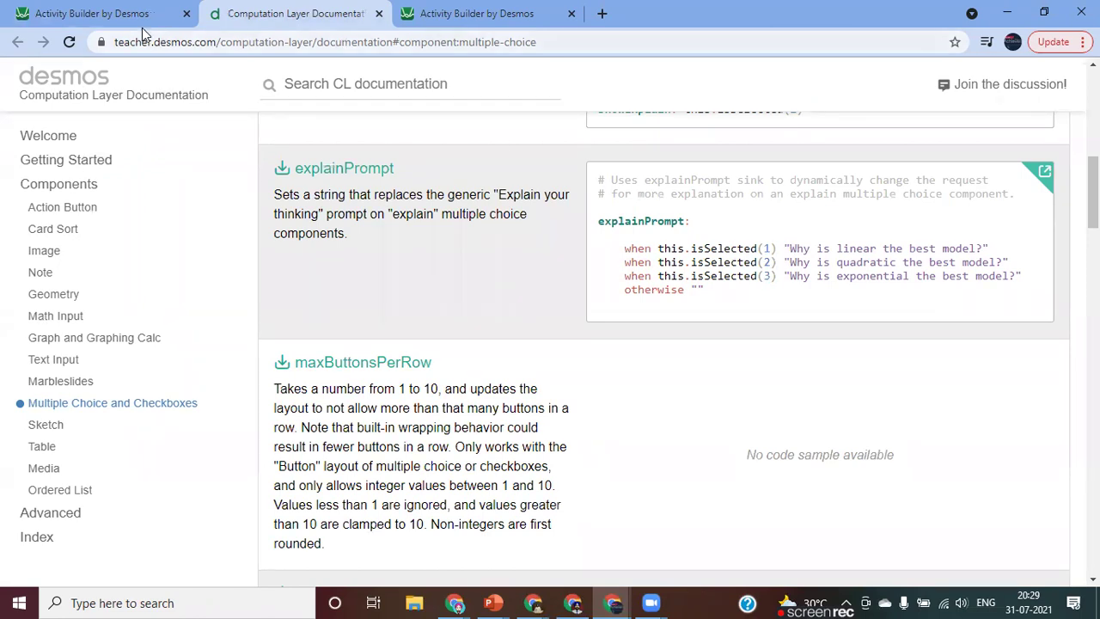
{"action": "left_click", "coordinate": [477, 13]}
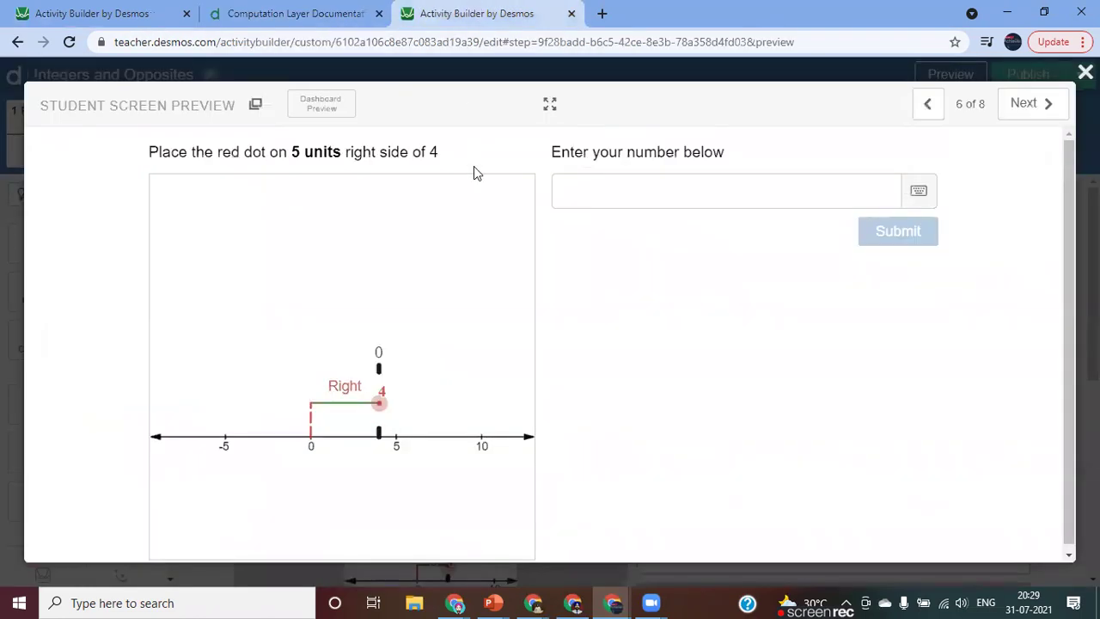
{"action": "left_click", "coordinate": [112, 13]}
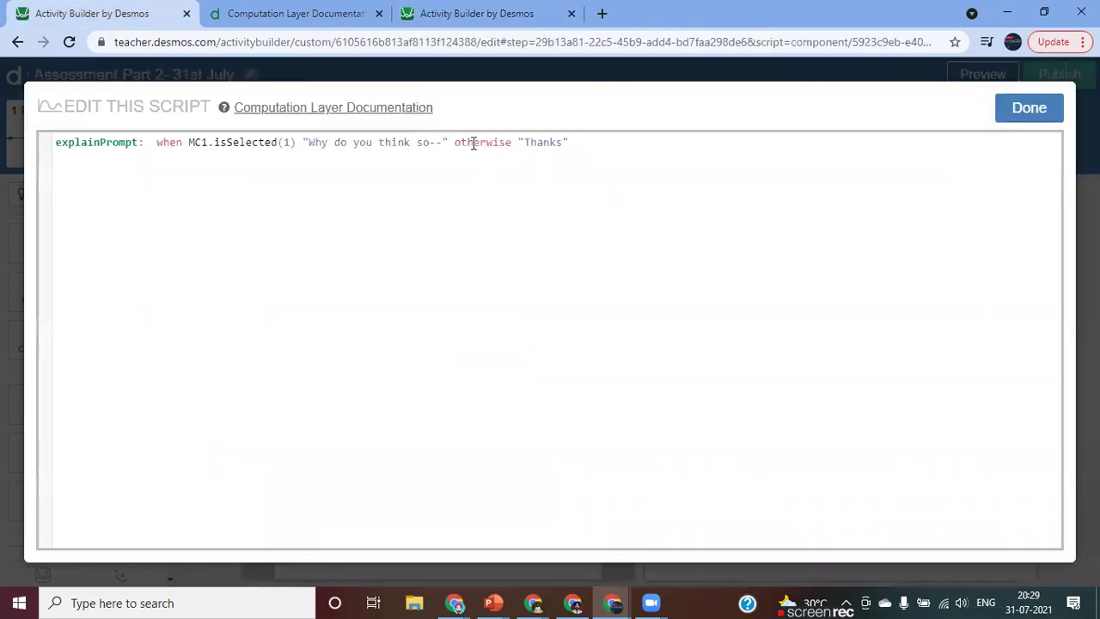
{"action": "left_click", "coordinate": [453, 142]}
{"action": "key", "text": "Return"}
{"action": "left_click_drag", "start_coordinate": [152, 144], "coordinate": [455, 142]}
{"action": "key", "text": "ctrl+c"}
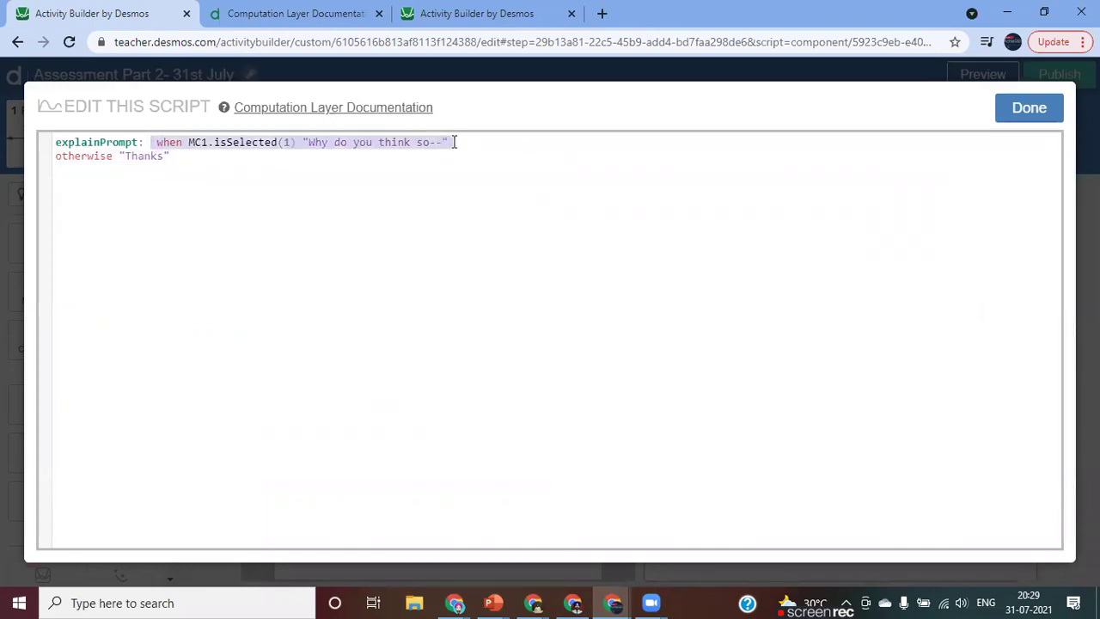
{"action": "left_click", "coordinate": [455, 142]}
{"action": "key", "text": "ctrl+v"}
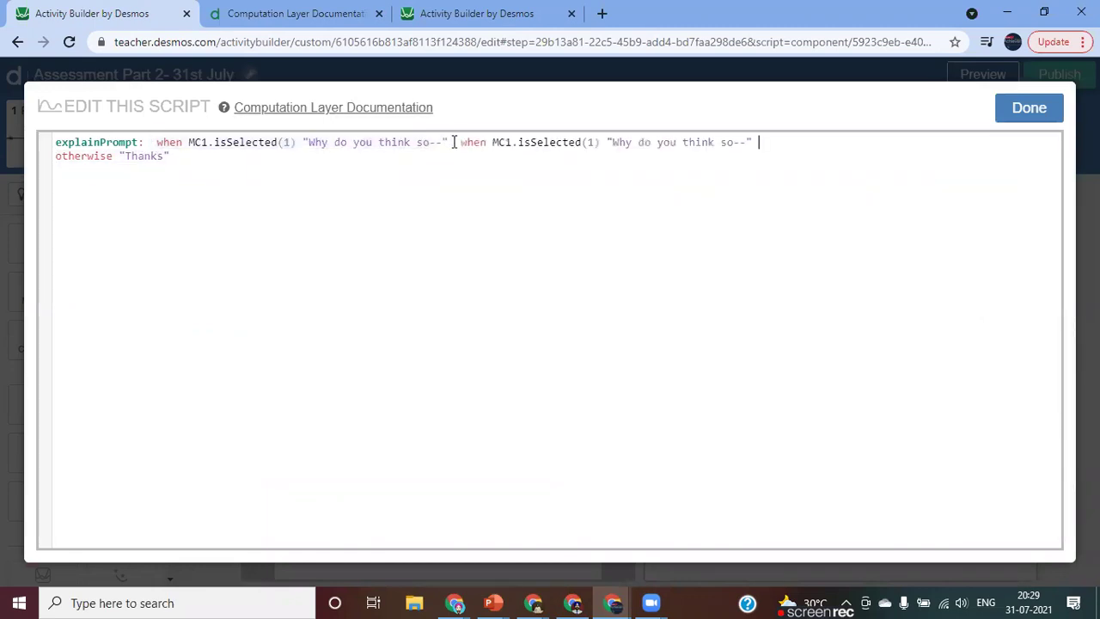
{"action": "double_click", "coordinate": [591, 143]}
{"action": "type", "text": "2"}
Step: Add a third condition, when MC1.isSelected(3) "Why do you think so--", to explainPrompt and save the script
{"action": "key", "text": "Right"}
{"action": "key", "text": "Right"}
{"action": "key", "text": "Right"}
{"action": "key", "text": "Right"}
{"action": "key", "text": "Right"}
{"action": "left_click", "coordinate": [765, 150]}
{"action": "key", "text": "ctrl+v"}
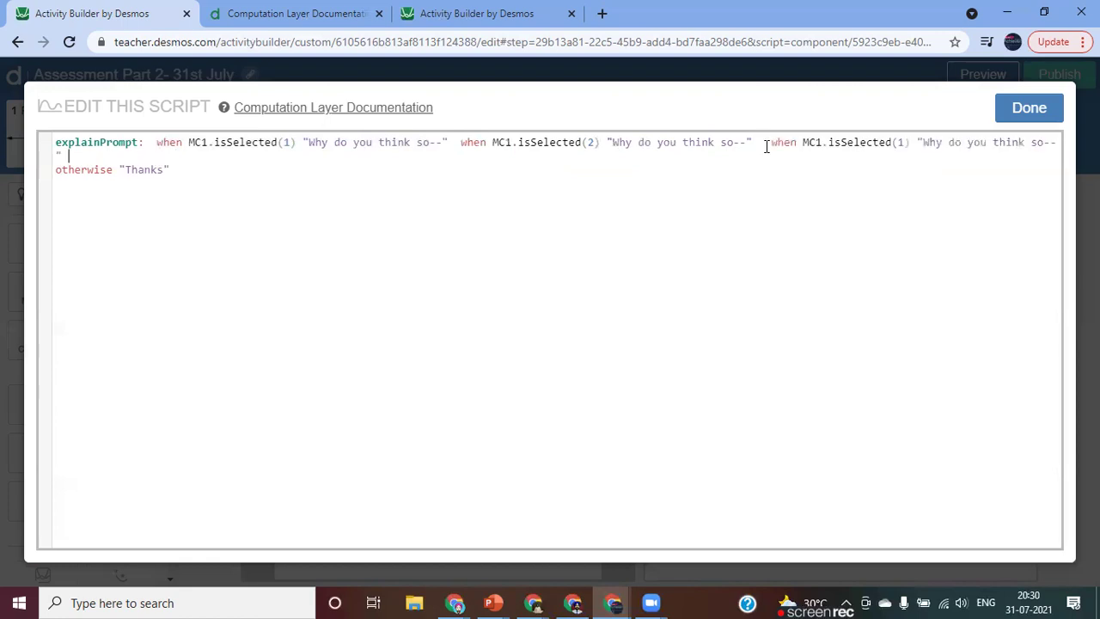
{"action": "left_click", "coordinate": [904, 145]}
{"action": "key", "text": "BackSpace"}
{"action": "type", "text": "3"}
{"action": "left_click", "coordinate": [182, 169]}
{"action": "left_click", "coordinate": [1019, 113]}
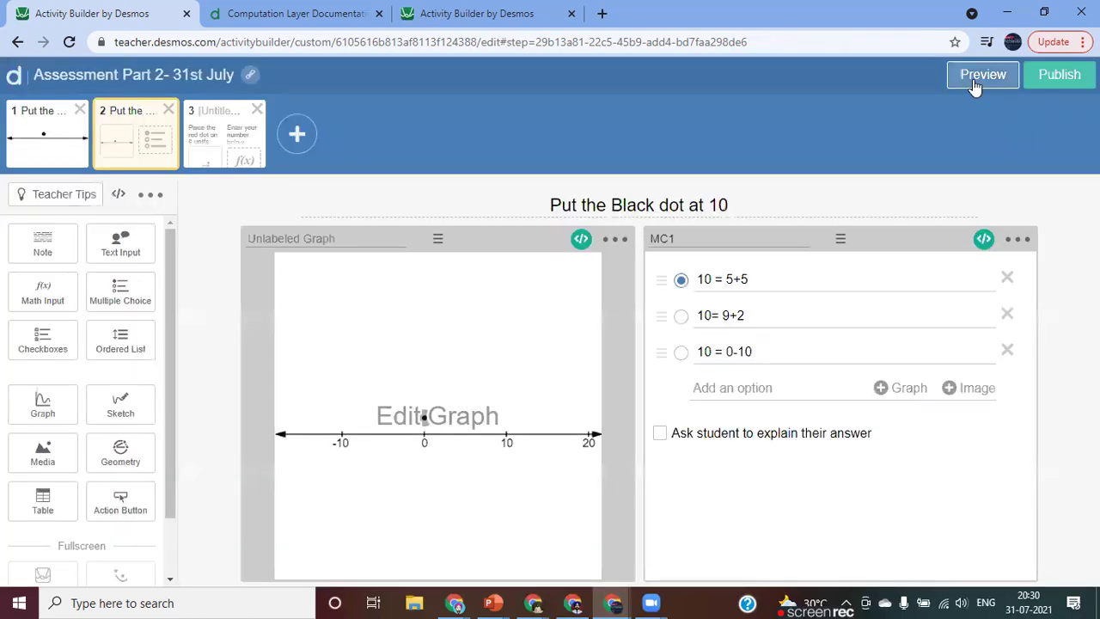
Step: Preview screen 2 as a student, select the answer 10 = 0-10, advance to screen 3, and exit the preview
{"action": "left_click", "coordinate": [982, 74]}
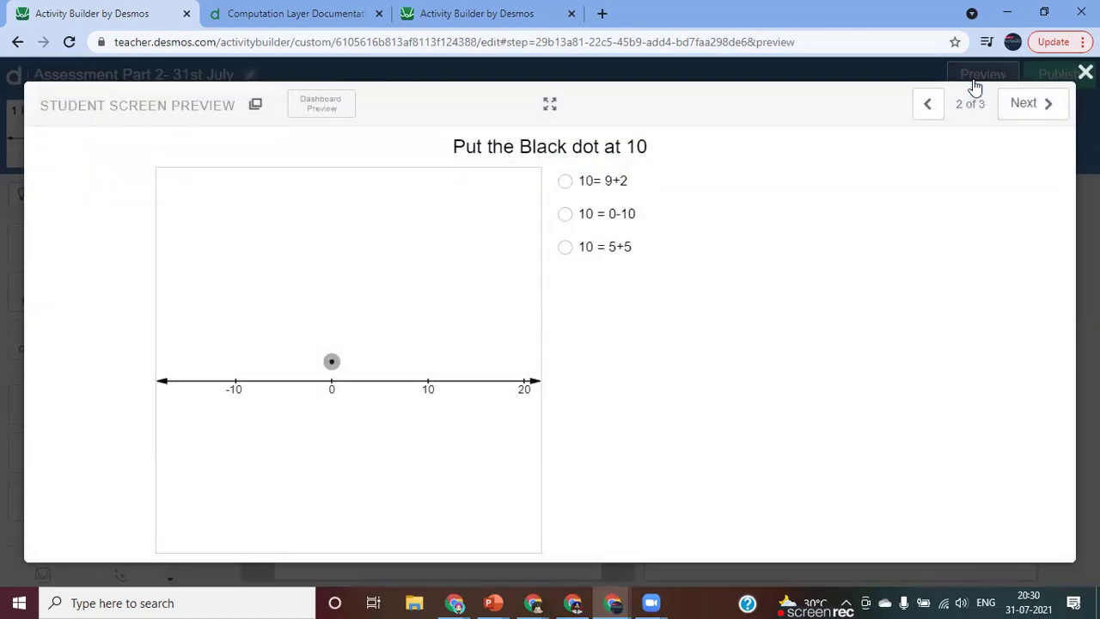
{"action": "left_click", "coordinate": [565, 216]}
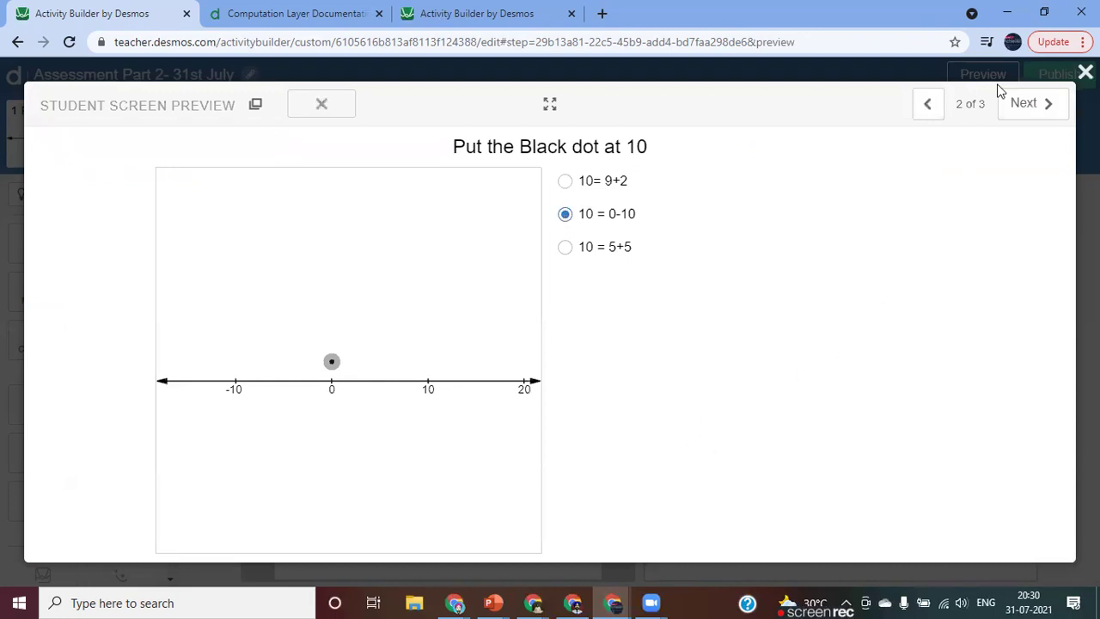
{"action": "left_click", "coordinate": [1028, 104]}
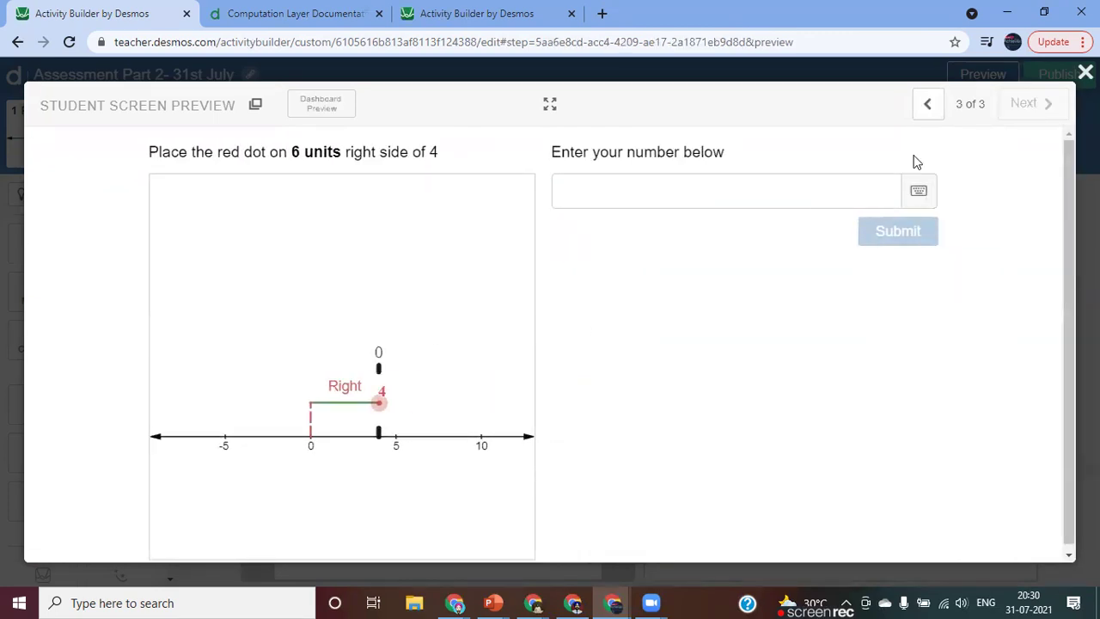
{"action": "left_click", "coordinate": [1085, 72]}
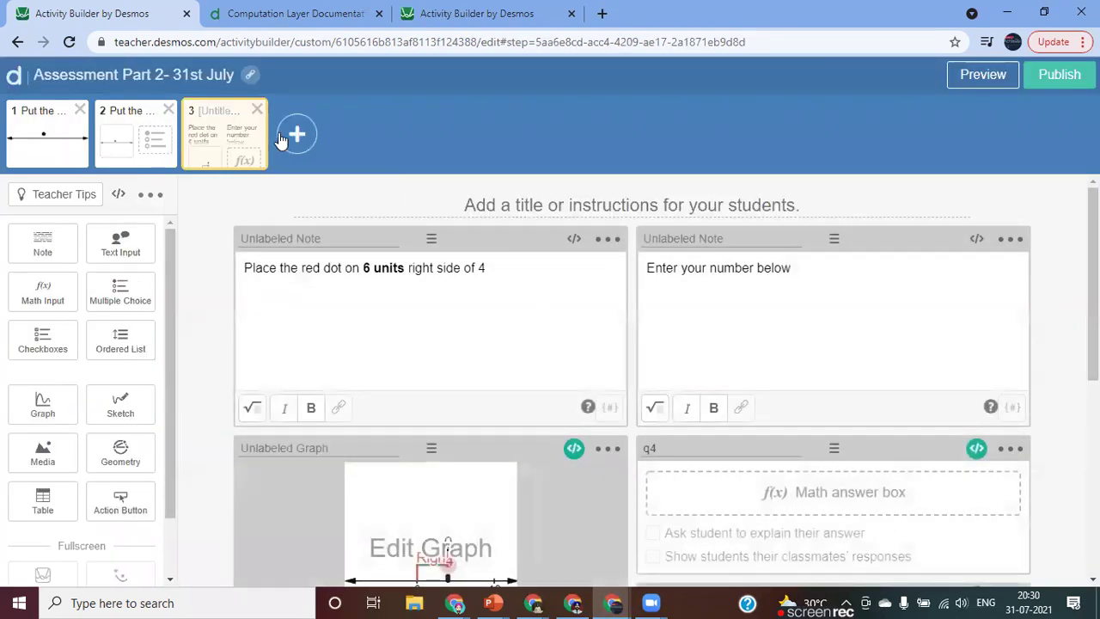
Step: Add a blank fourth screen to the activity and return to screen 3
{"action": "left_click", "coordinate": [298, 137]}
{"action": "left_click", "coordinate": [241, 146]}
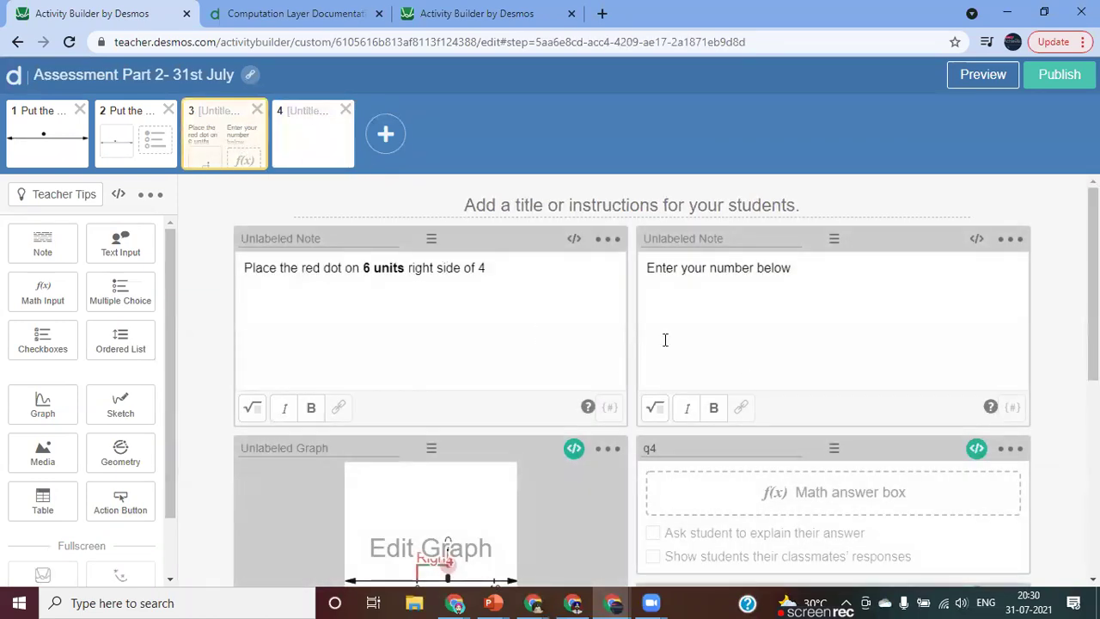
Step: Test the 5 units question in the Integers and Opposites preview by placing the dot at 9 and submitting 9, and close the preview
{"action": "left_click", "coordinate": [415, 9]}
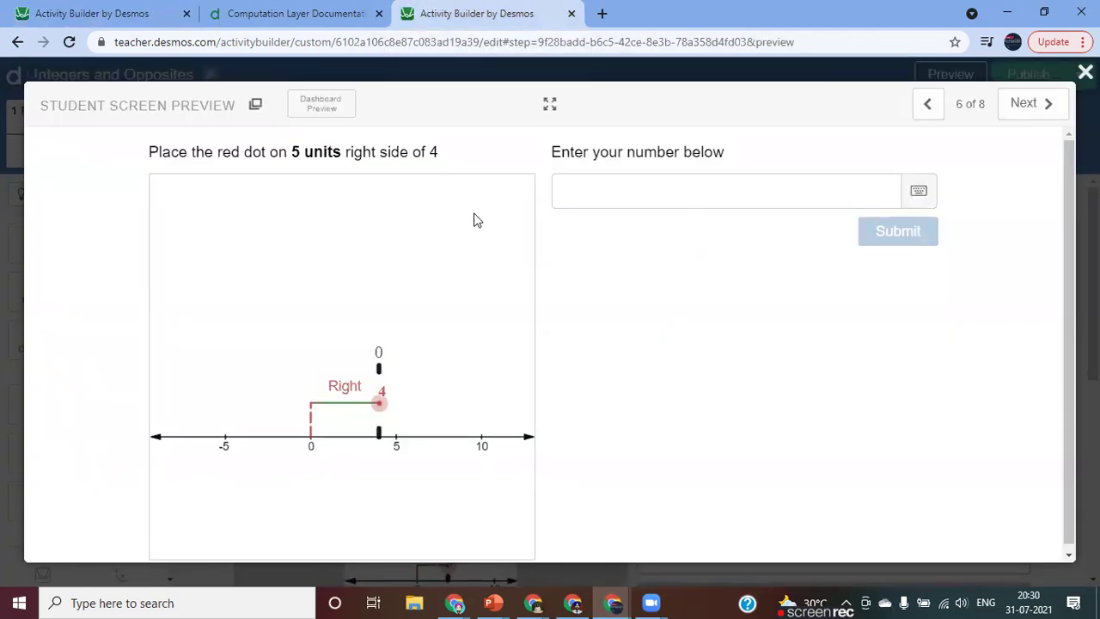
{"action": "left_click_drag", "start_coordinate": [379, 402], "coordinate": [467, 405]}
{"action": "left_click", "coordinate": [577, 198]}
{"action": "type", "text": "9"}
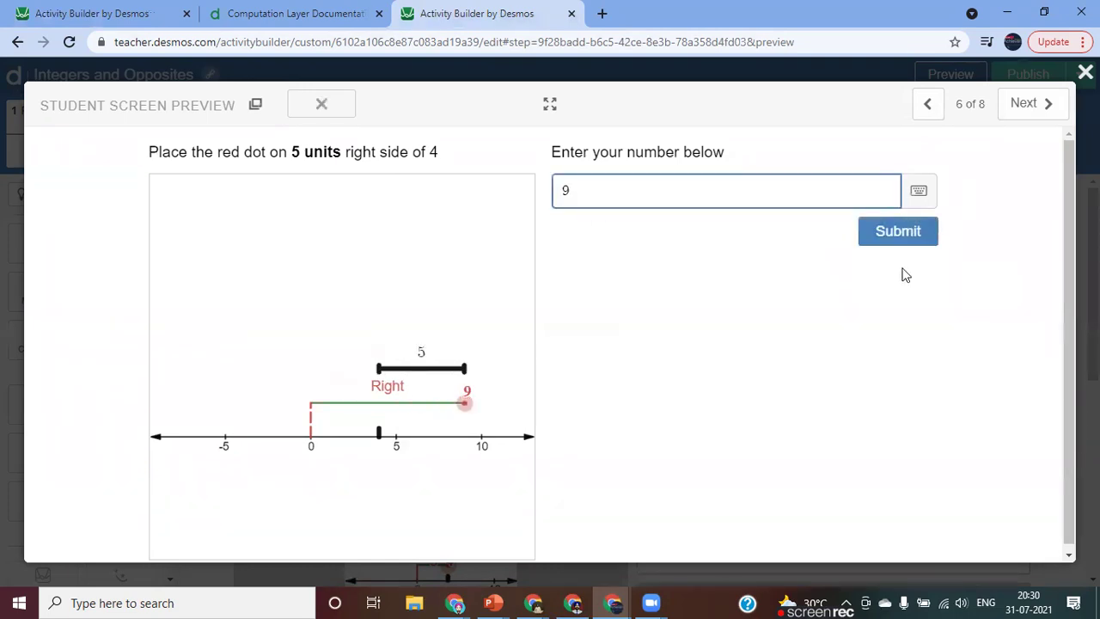
{"action": "left_click", "coordinate": [904, 239]}
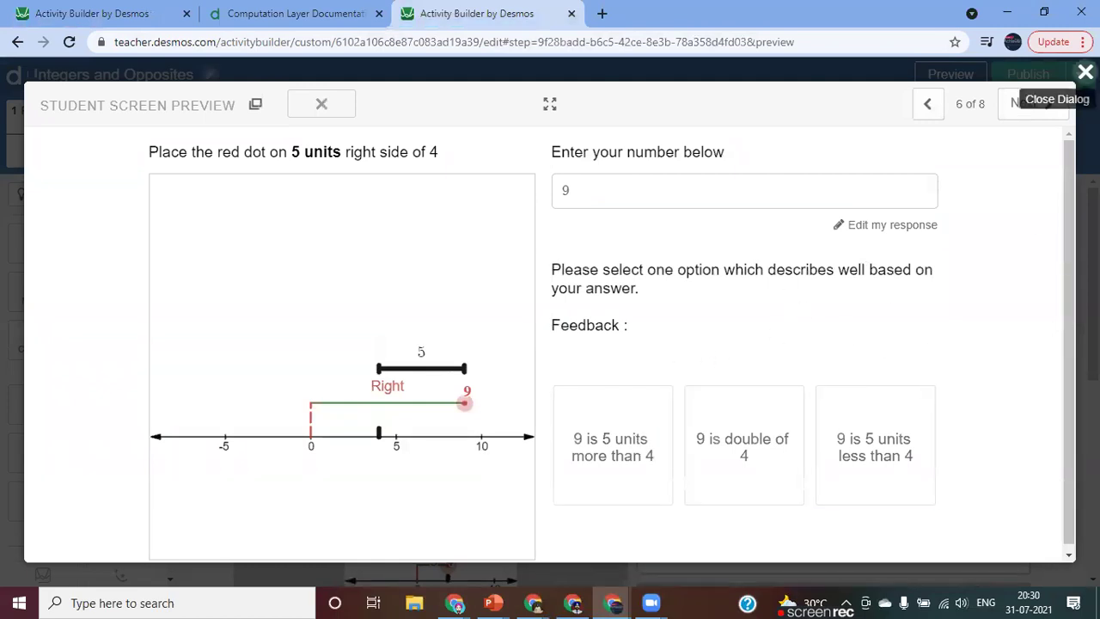
{"action": "left_click", "coordinate": [1085, 73]}
Step: Return to Assessment Part 2- 31st July and make MC1 on screen 2 ask students to explain their answer
{"action": "left_click", "coordinate": [247, 13]}
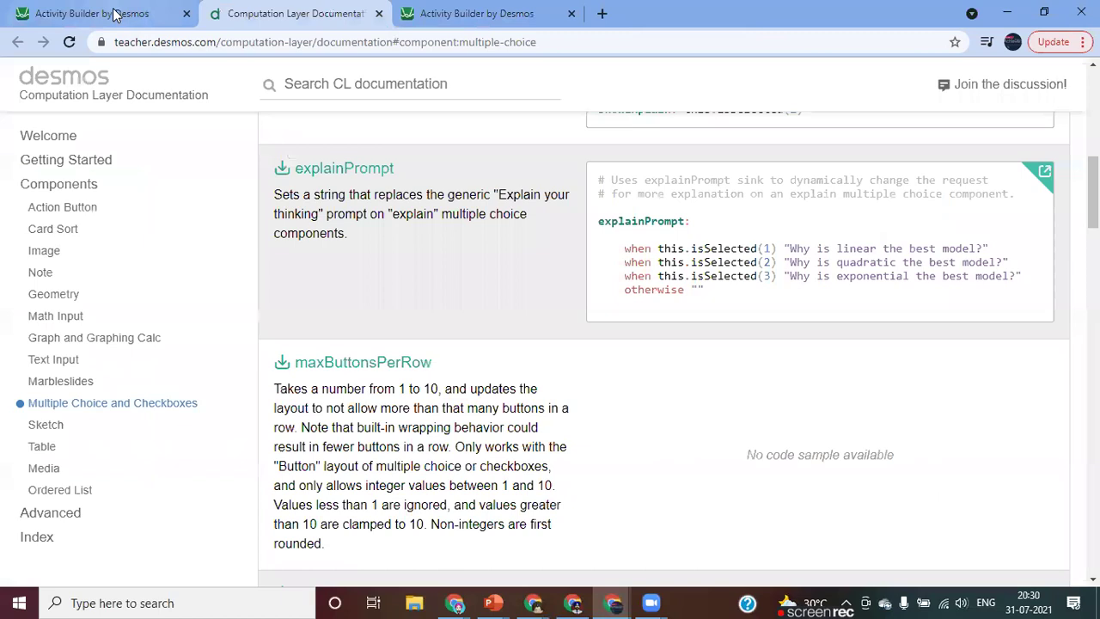
{"action": "left_click", "coordinate": [112, 14]}
{"action": "scroll", "coordinate": [735, 348], "scroll_direction": "down", "scroll_amount": 3}
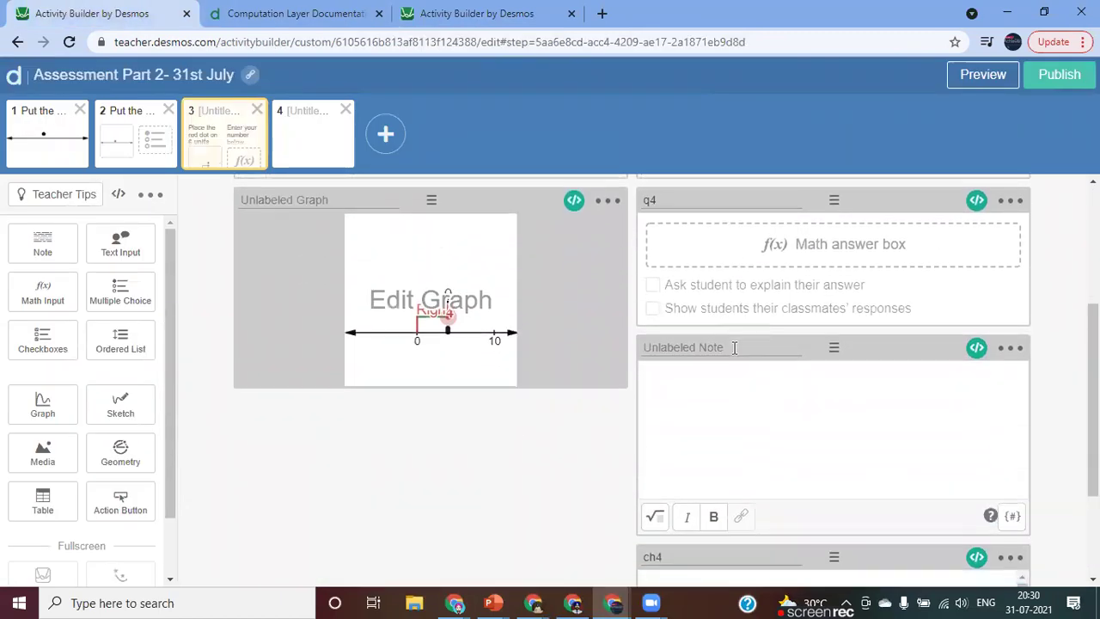
{"action": "scroll", "coordinate": [601, 344], "scroll_direction": "up", "scroll_amount": 3}
{"action": "left_click", "coordinate": [137, 142]}
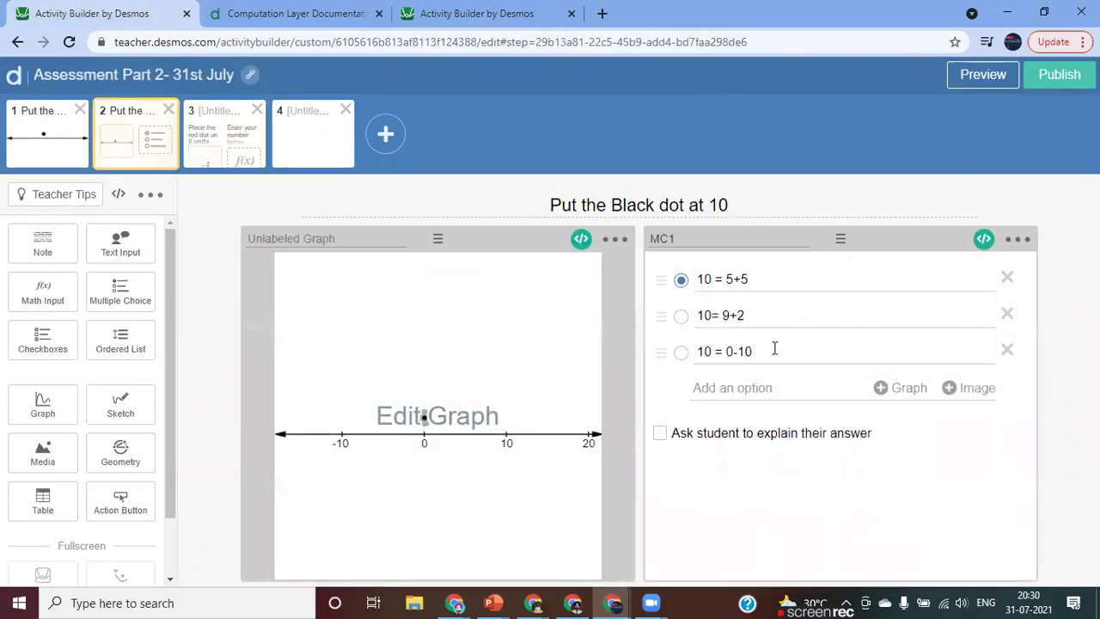
{"action": "left_click", "coordinate": [659, 433]}
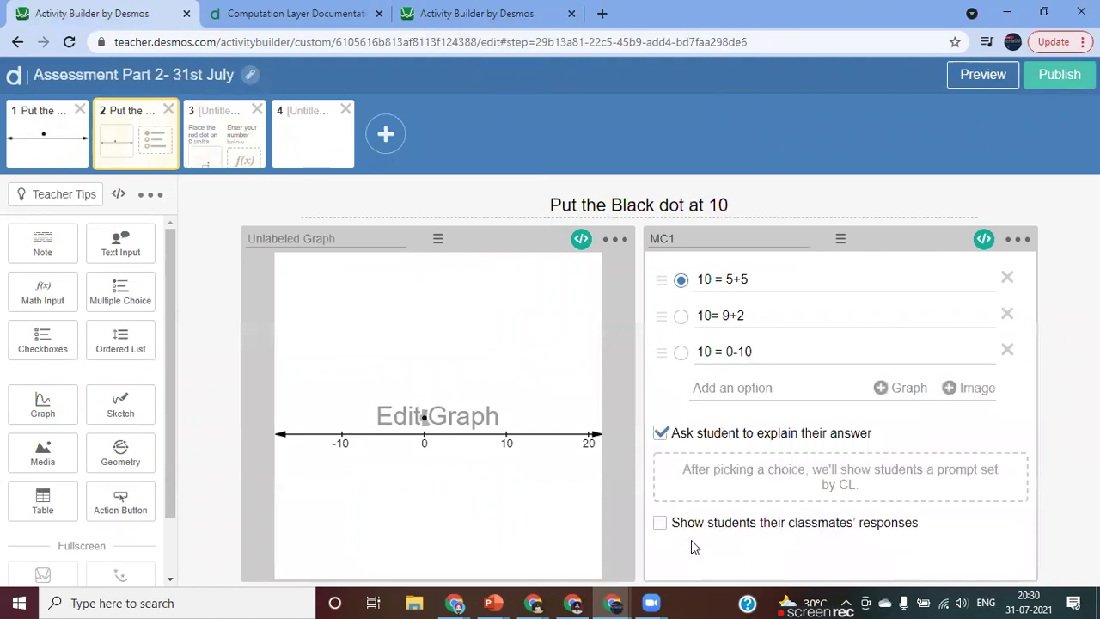
Step: Preview screen 2 as a student, select 10 = 0-10 to check the explanation prompt, and exit the preview
{"action": "left_click", "coordinate": [989, 83]}
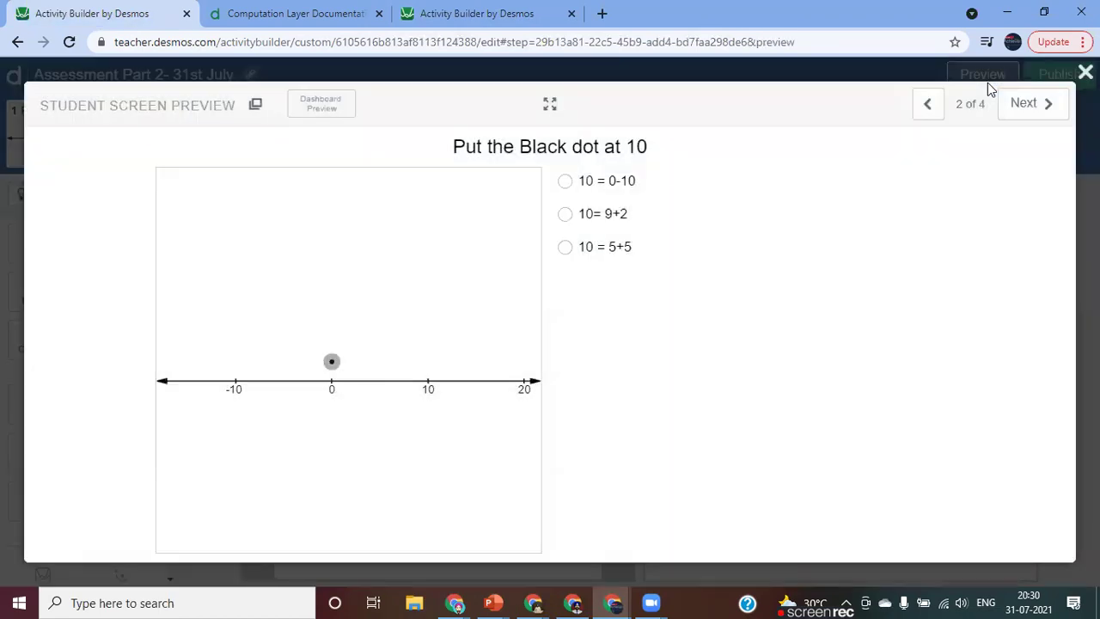
{"action": "left_click", "coordinate": [566, 182]}
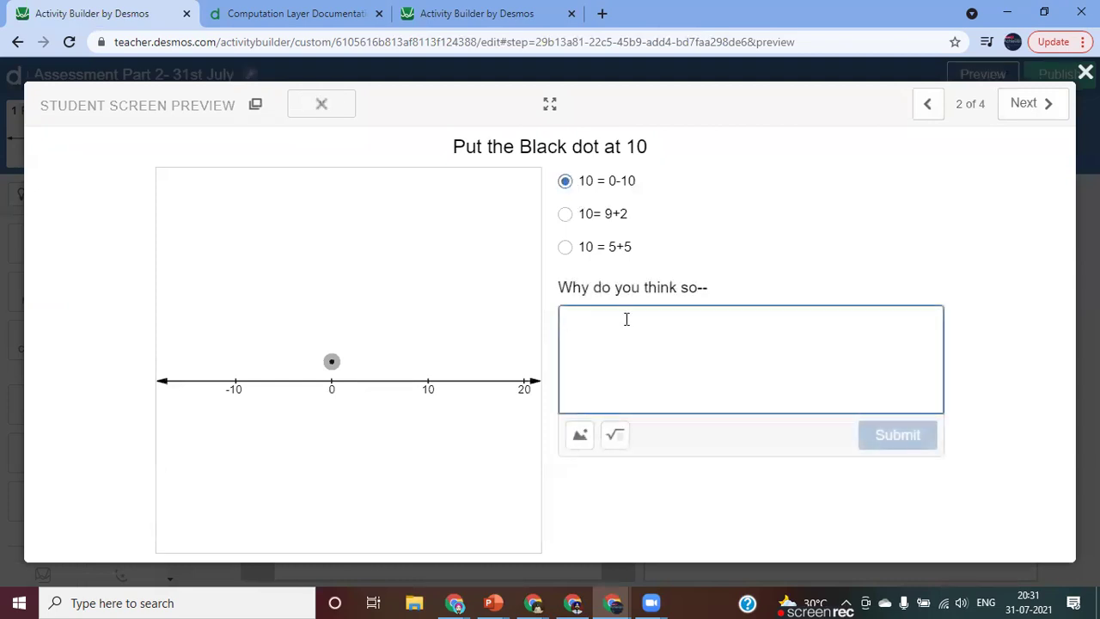
{"action": "left_click", "coordinate": [1084, 72]}
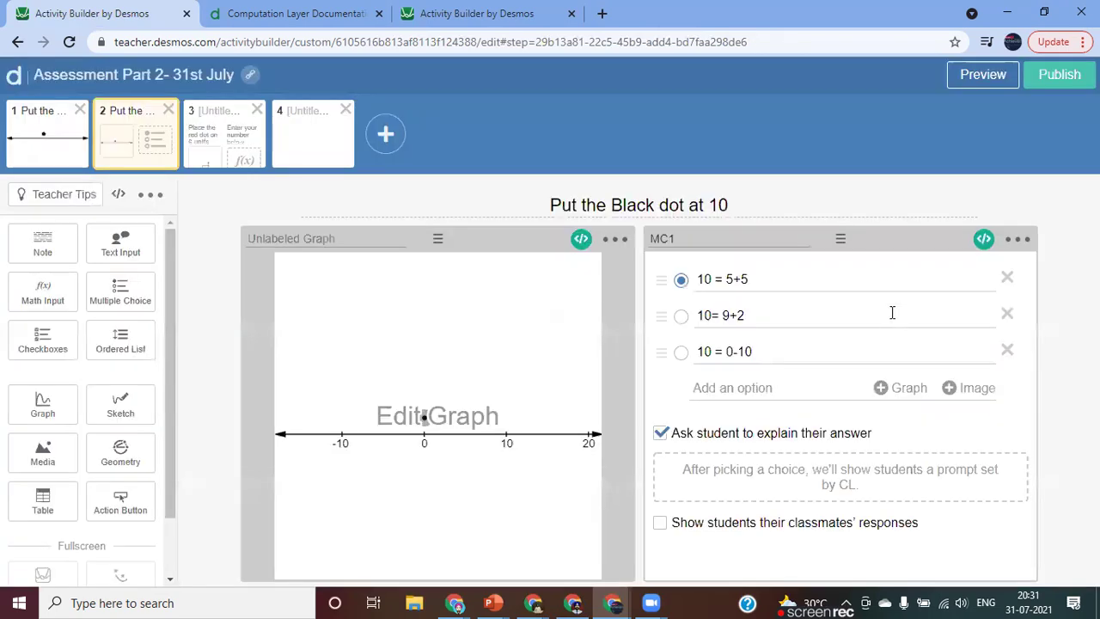
Step: Switch MC1's explanation request off and on again, and preview screen 2 with 10 = 0-10 selected and the dot at 10
{"action": "left_click", "coordinate": [661, 435]}
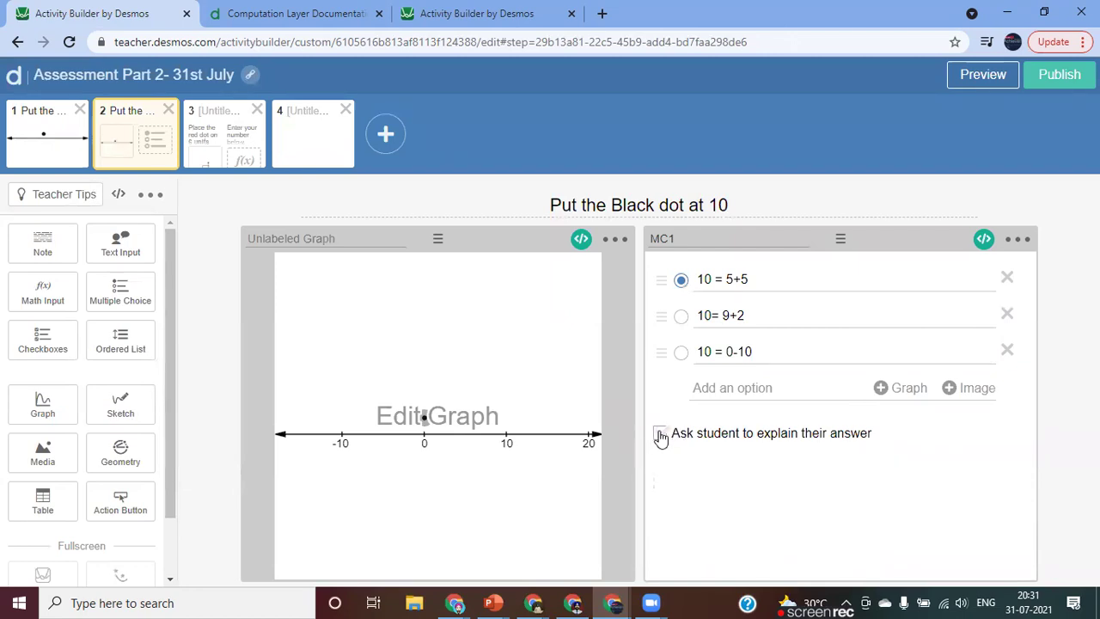
{"action": "left_click", "coordinate": [660, 435]}
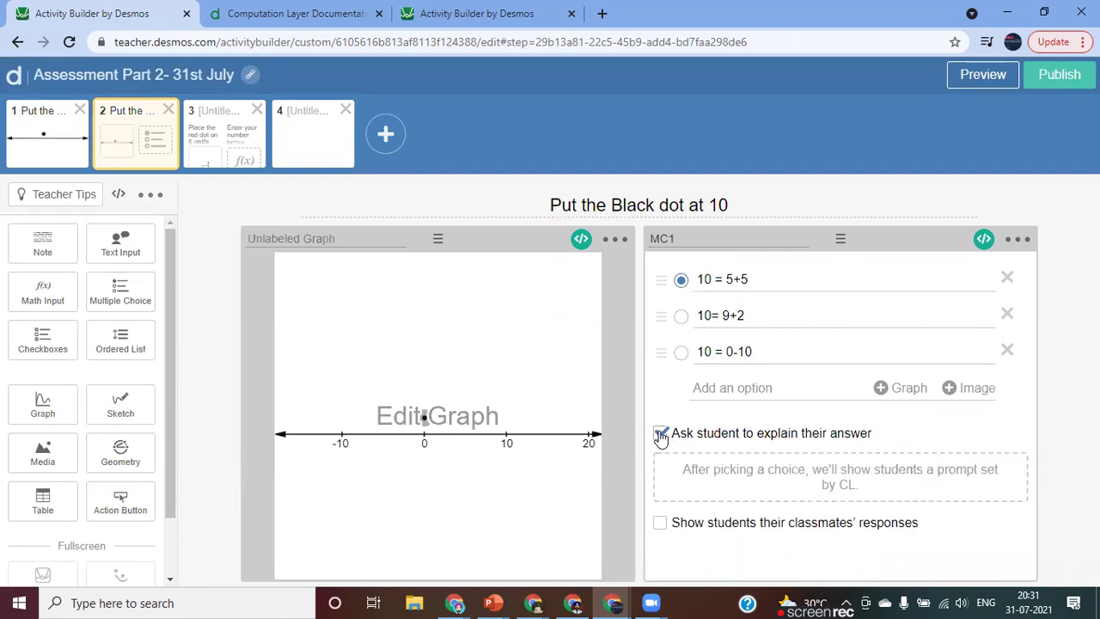
{"action": "left_click", "coordinate": [980, 77]}
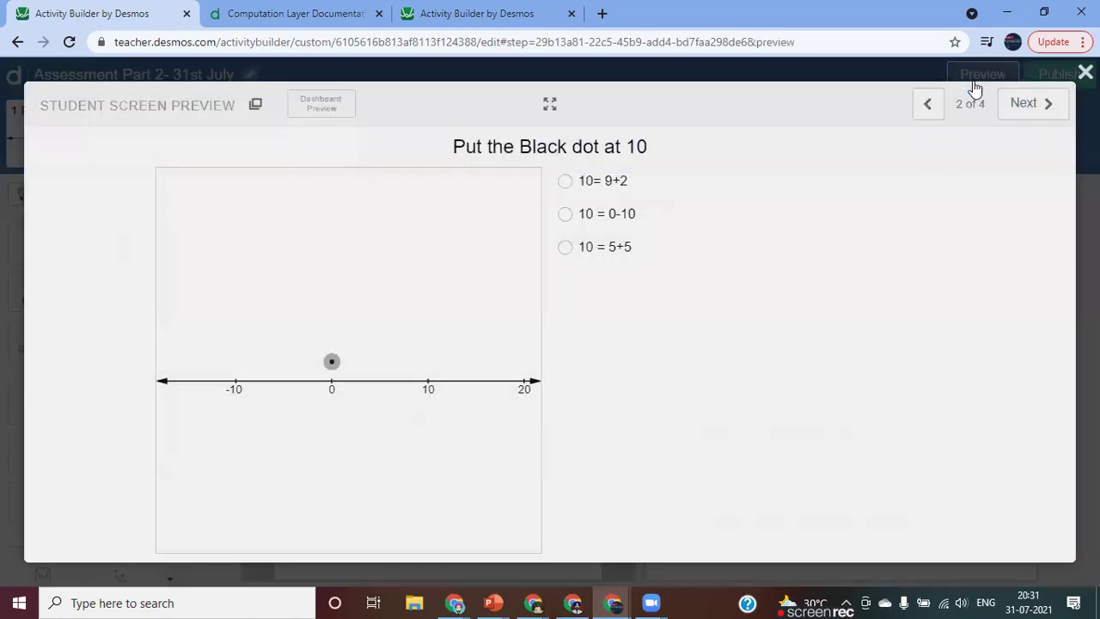
{"action": "left_click", "coordinate": [565, 216]}
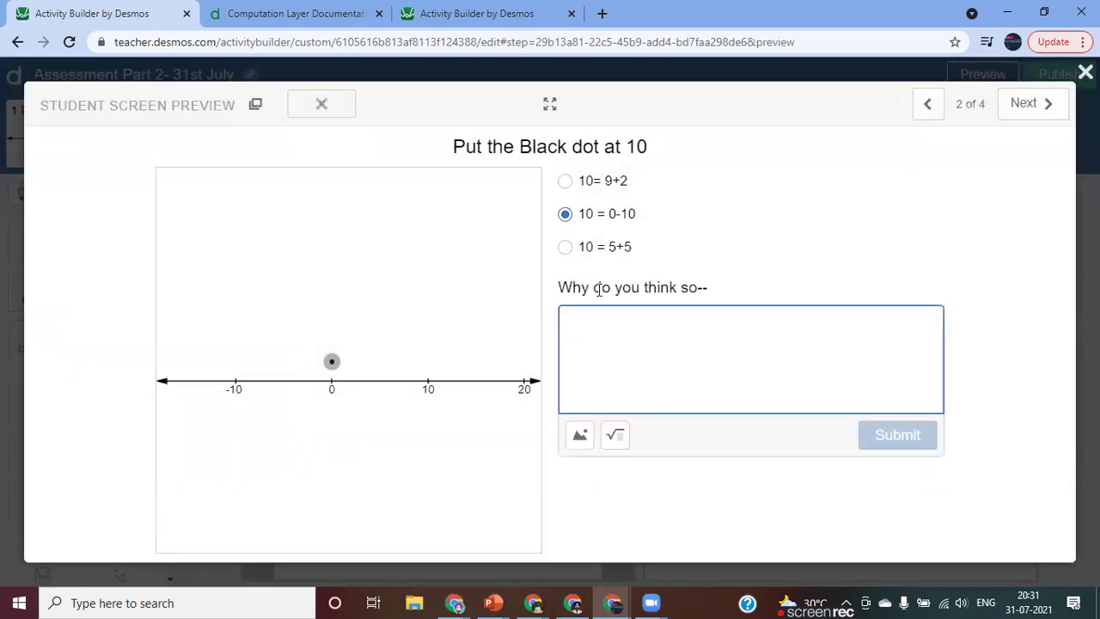
{"action": "left_click", "coordinate": [596, 354]}
{"action": "left_click_drag", "start_coordinate": [331, 361], "coordinate": [428, 361]}
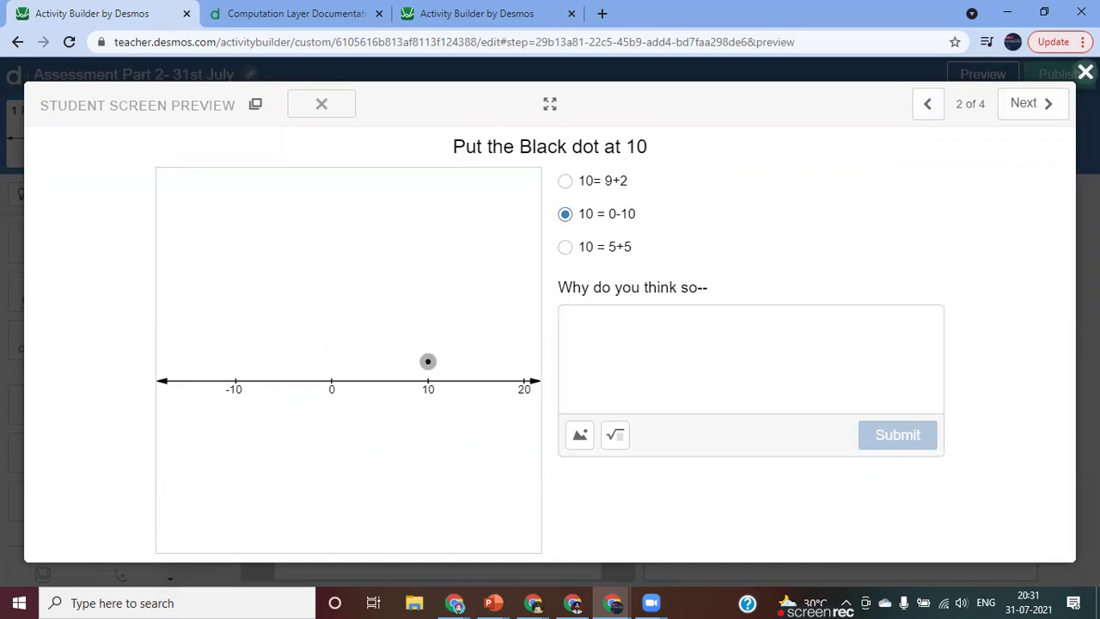
{"action": "left_click", "coordinate": [1085, 72]}
Step: Add the line readOnly: true to the MC1 script and save it
{"action": "left_click", "coordinate": [984, 238]}
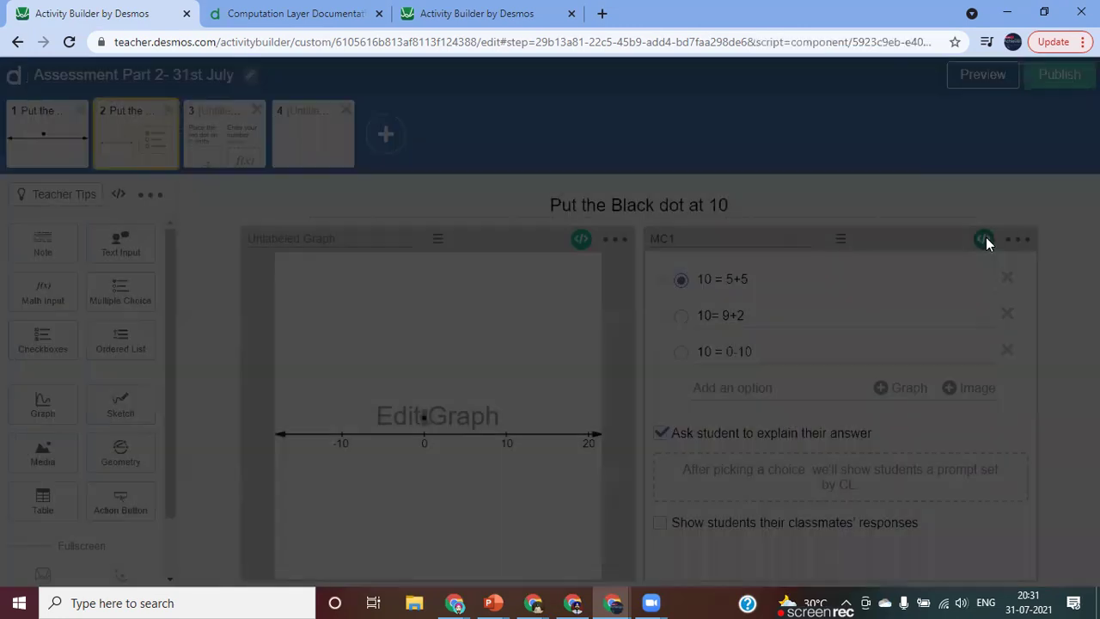
{"action": "type", "text": "re"}
{"action": "key", "text": "Return"}
{"action": "type", "text": "tr"}
{"action": "key", "text": "Return"}
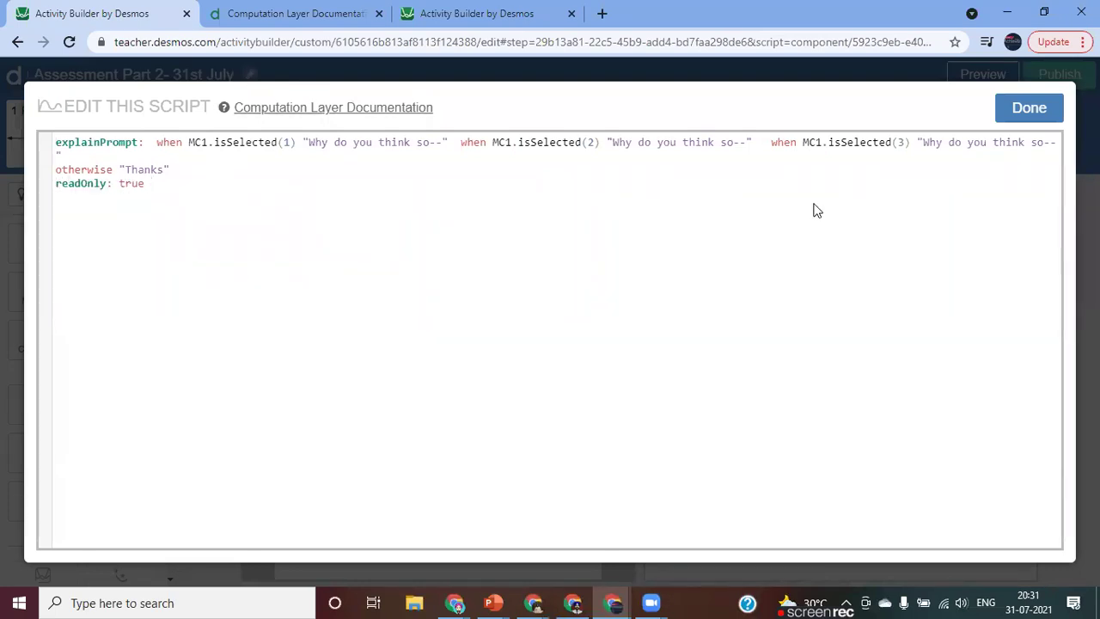
{"action": "left_click", "coordinate": [1016, 116]}
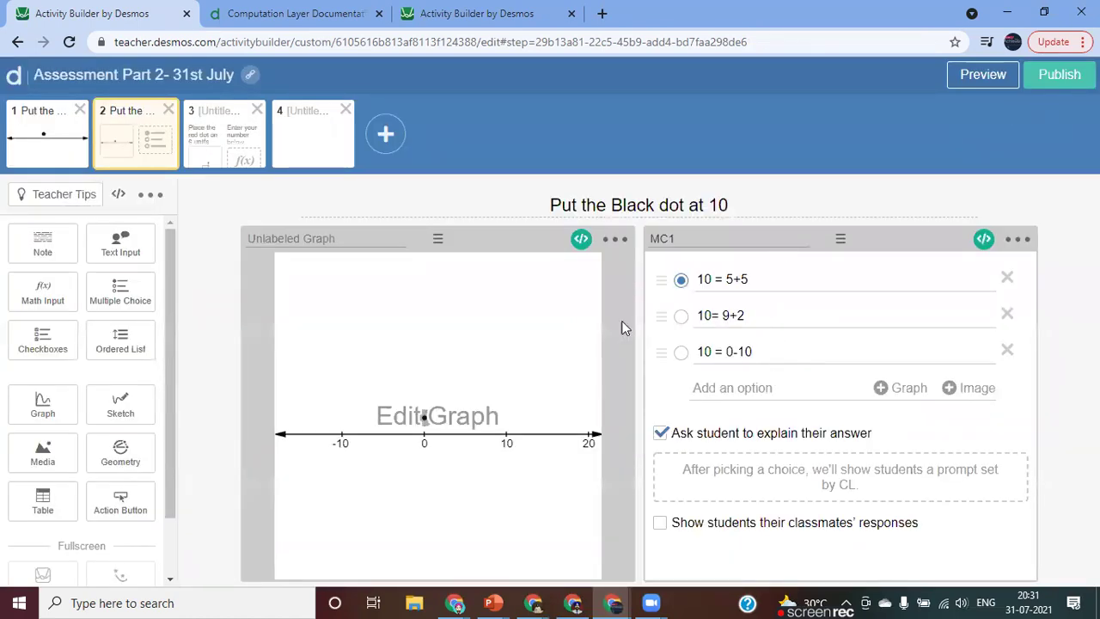
Step: Preview screen 2 with the dot at 10, try each answer option, reselect 10 = 0-10, and exit the preview
{"action": "left_click", "coordinate": [979, 86]}
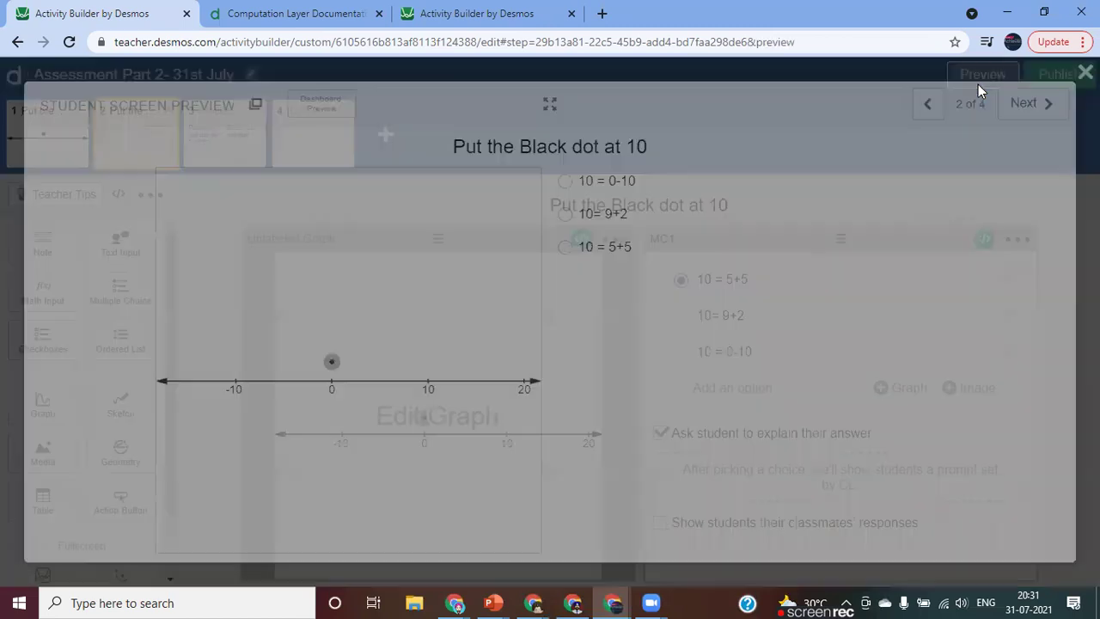
{"action": "left_click_drag", "start_coordinate": [334, 361], "coordinate": [428, 362]}
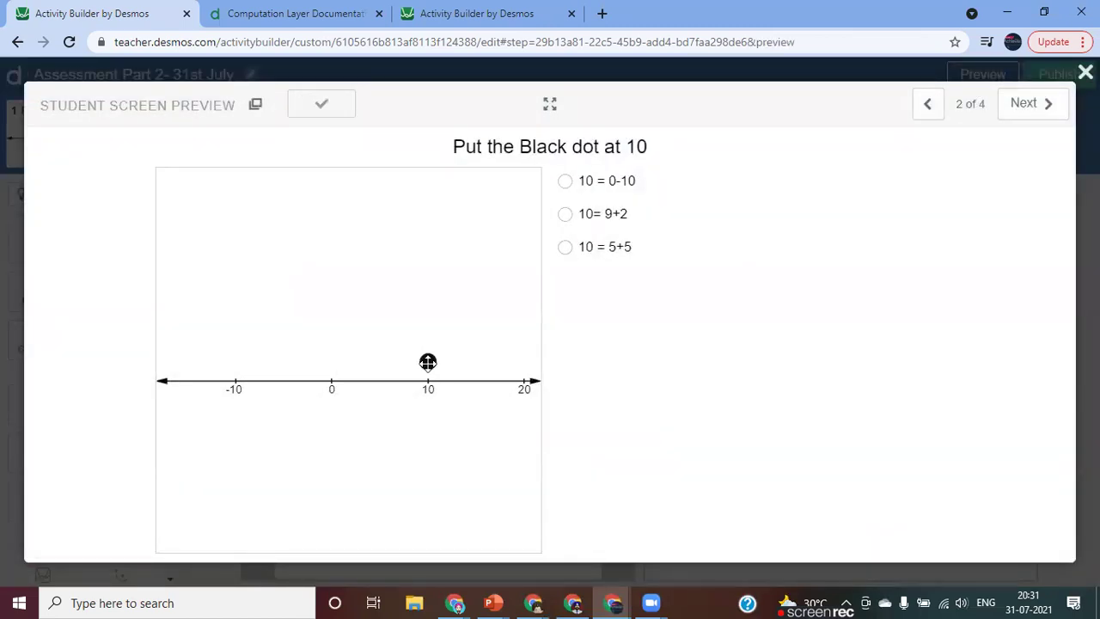
{"action": "left_click", "coordinate": [567, 184]}
{"action": "left_click", "coordinate": [565, 215]}
{"action": "left_click", "coordinate": [564, 246]}
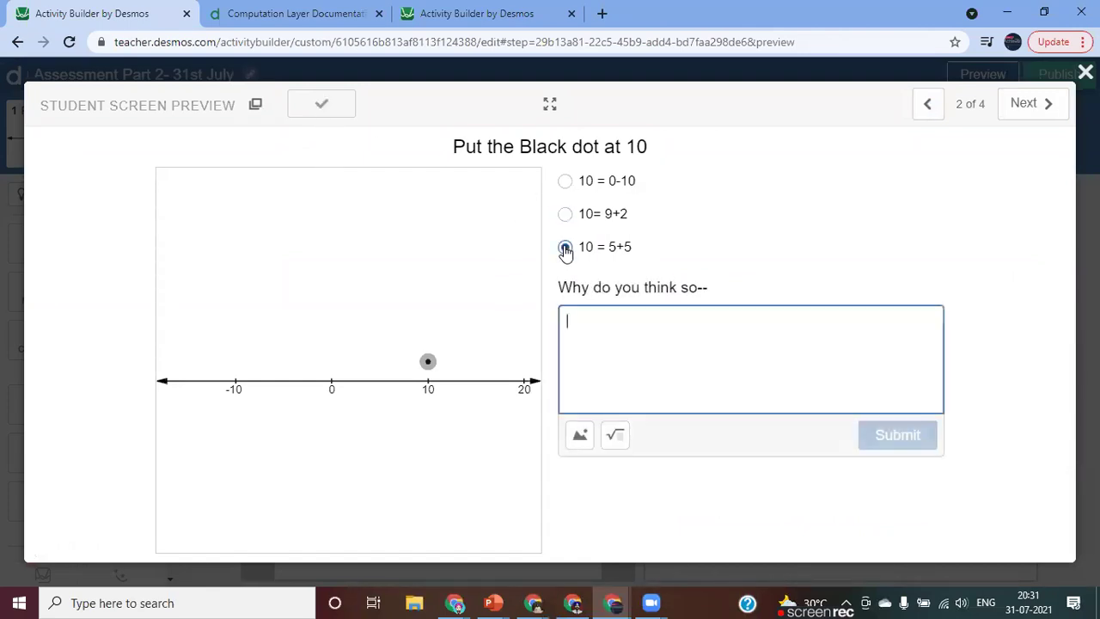
{"action": "left_click", "coordinate": [565, 183]}
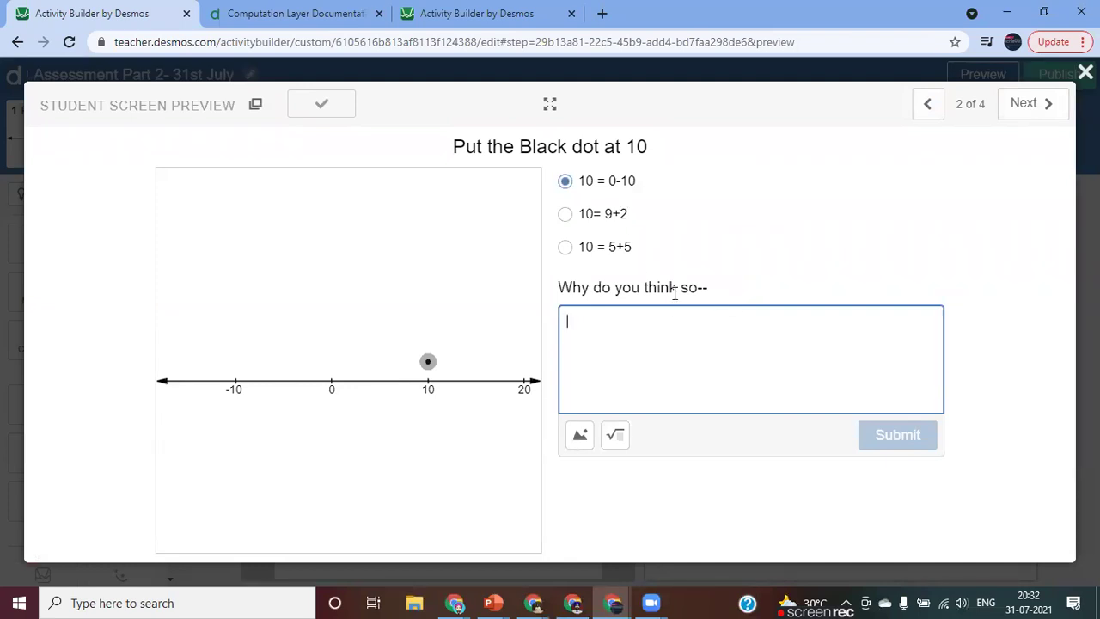
{"action": "left_click", "coordinate": [1085, 72]}
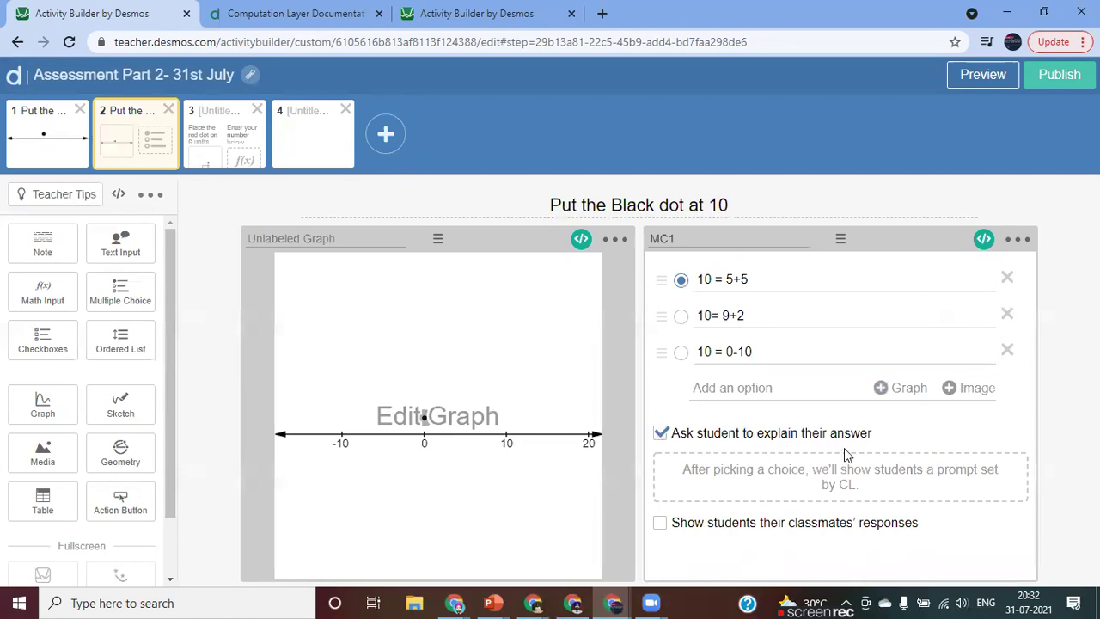
Step: Review the "Why do you think so--" prompt text in the MC1 script and close the script
{"action": "left_click", "coordinate": [984, 241]}
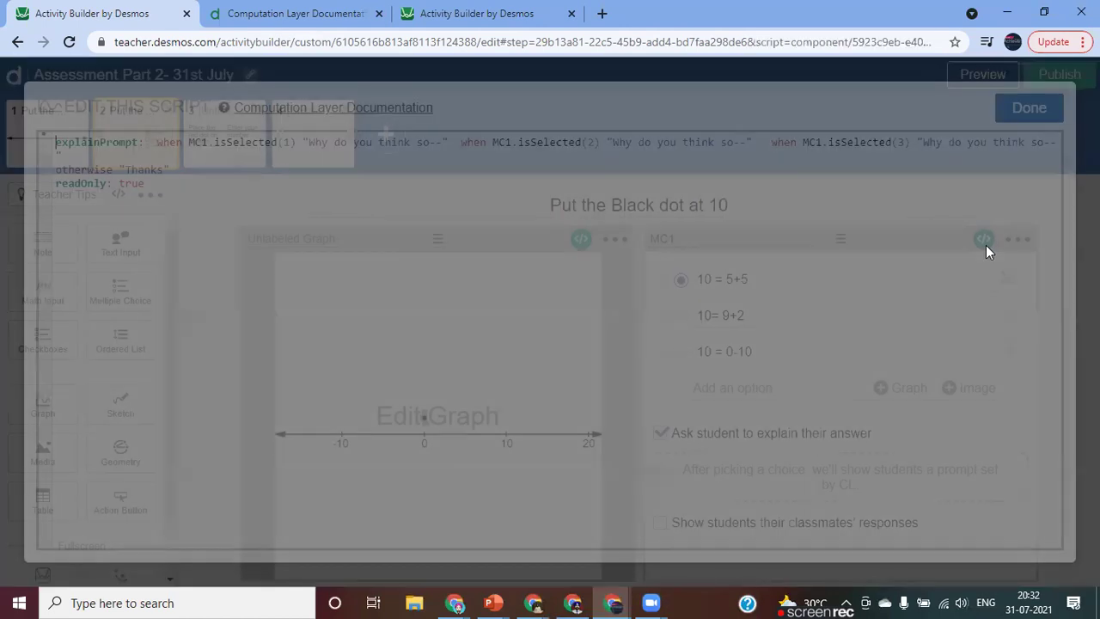
{"action": "left_click_drag", "start_coordinate": [307, 145], "coordinate": [443, 148]}
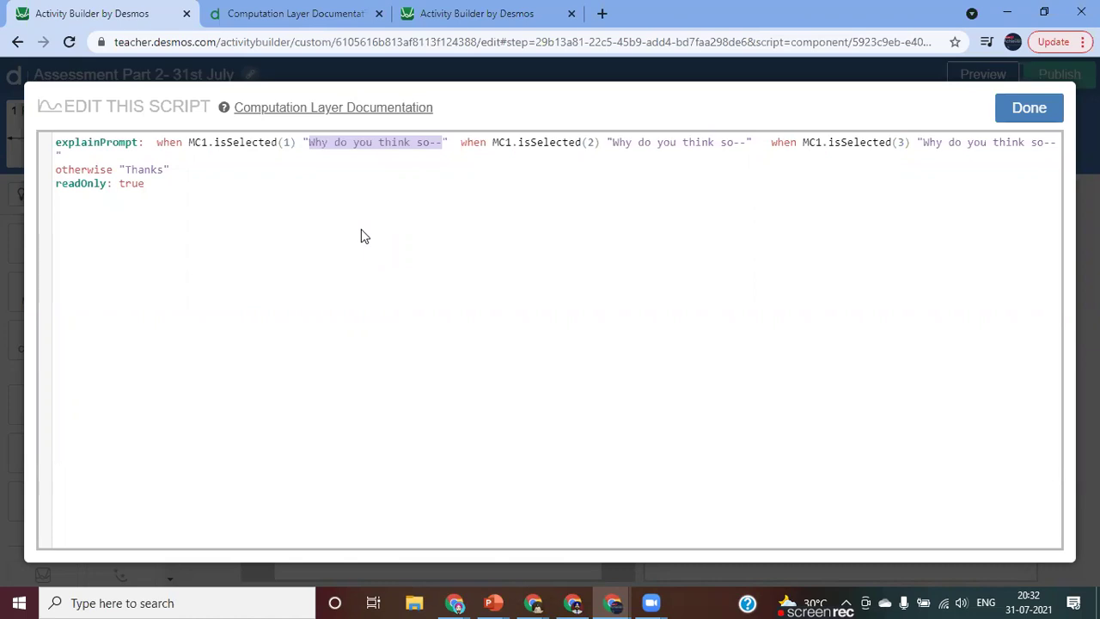
{"action": "left_click", "coordinate": [1014, 116]}
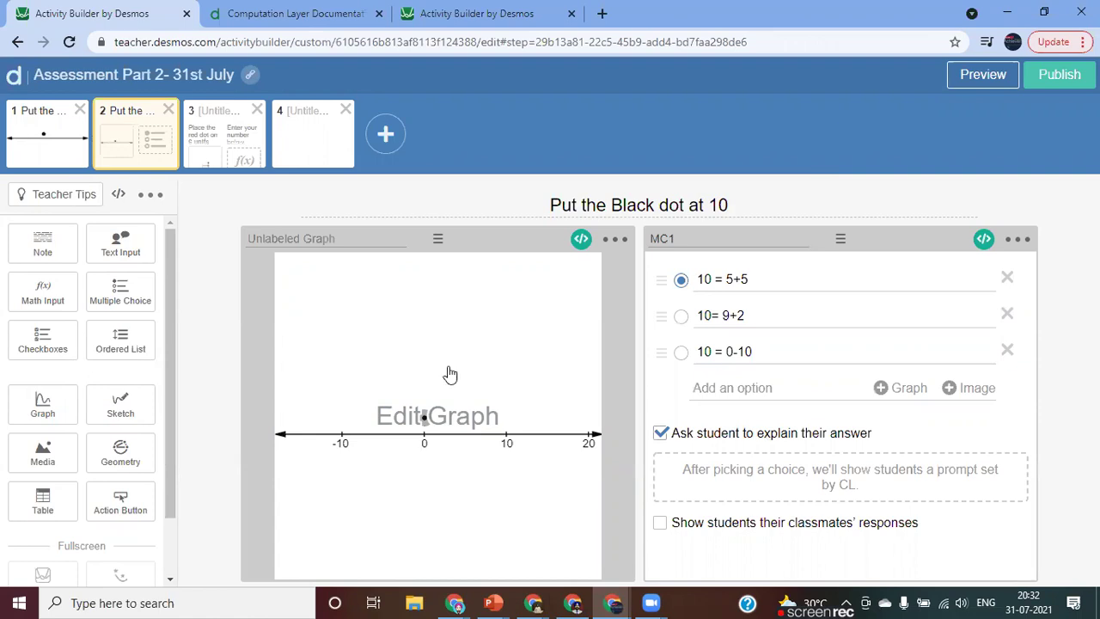
Step: Add a blank note above MC1 on screen 2, check the graph's script, and label the graph Q2
{"action": "left_click", "coordinate": [42, 249]}
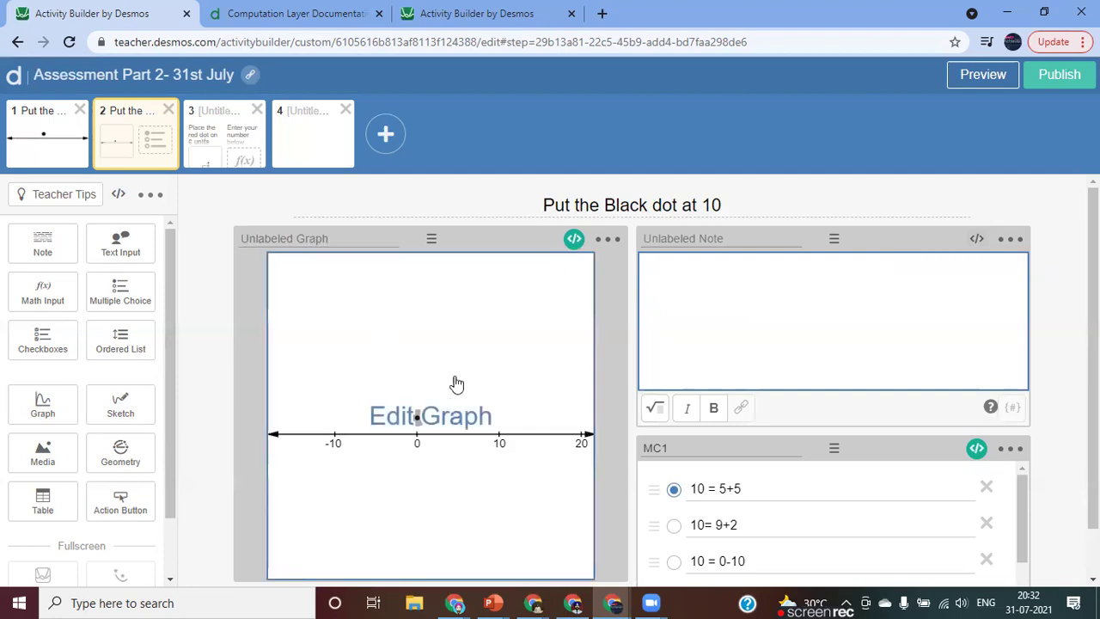
{"action": "left_click", "coordinate": [574, 238]}
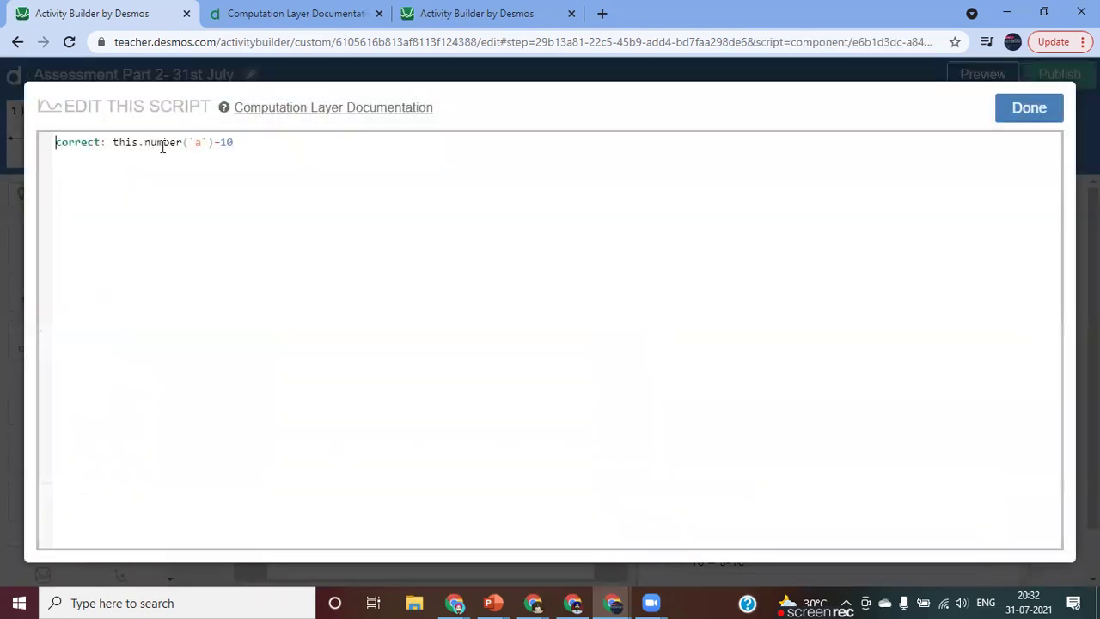
{"action": "left_click", "coordinate": [1001, 119]}
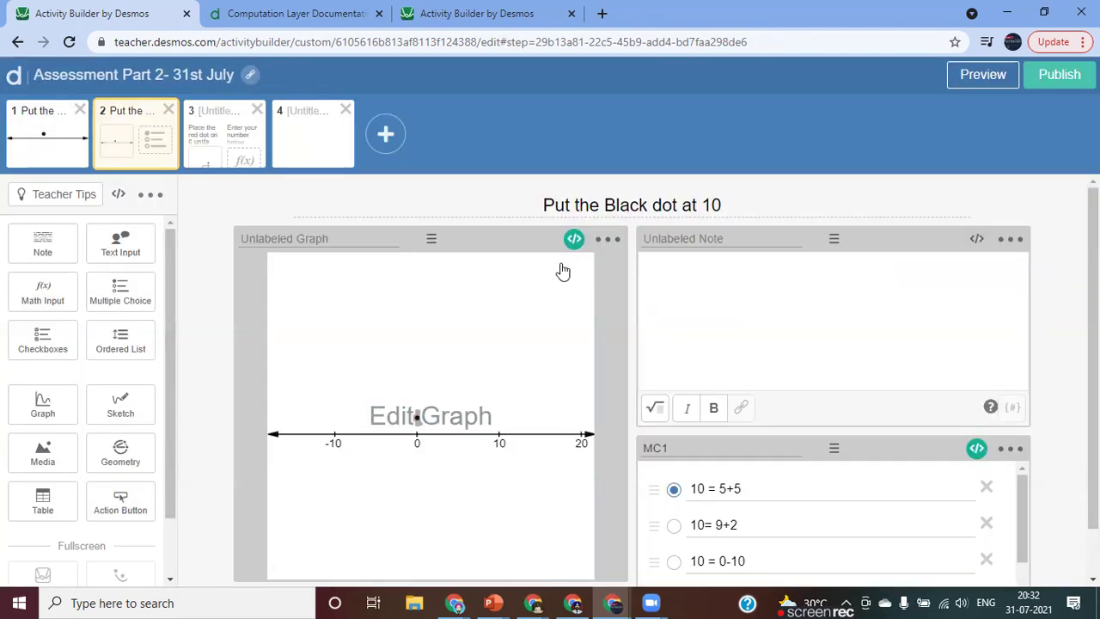
{"action": "left_click", "coordinate": [280, 239]}
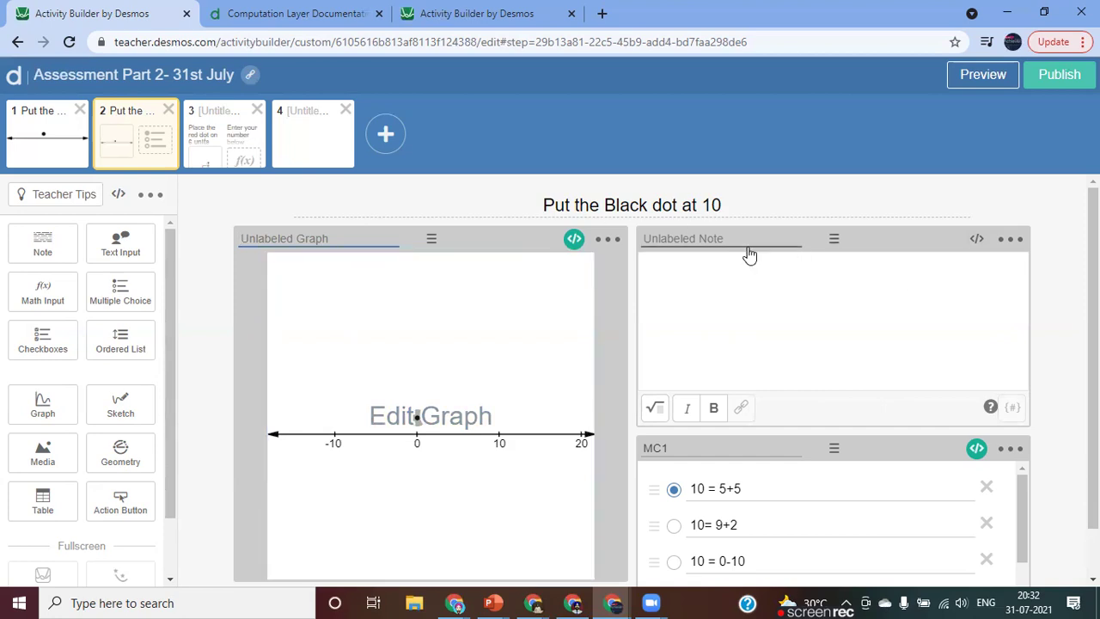
{"action": "left_click", "coordinate": [269, 245]}
{"action": "type", "text": "Q2"}
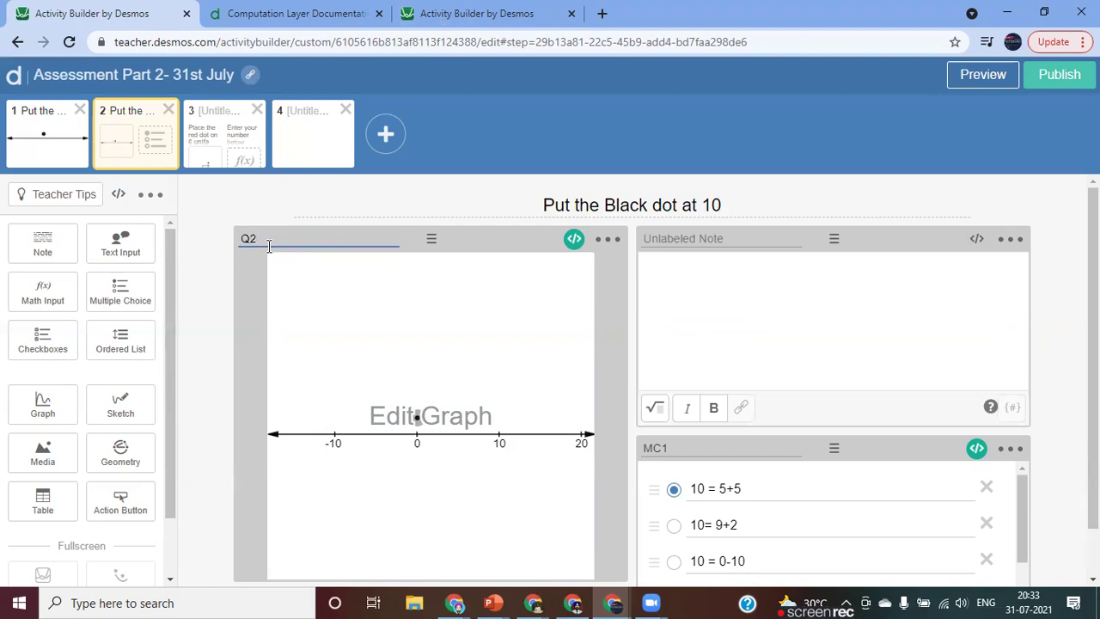
Step: In the script of the blank note above MC1, write feedback = when Q2.number(`a`)=10 "Correct"
{"action": "left_click", "coordinate": [739, 294]}
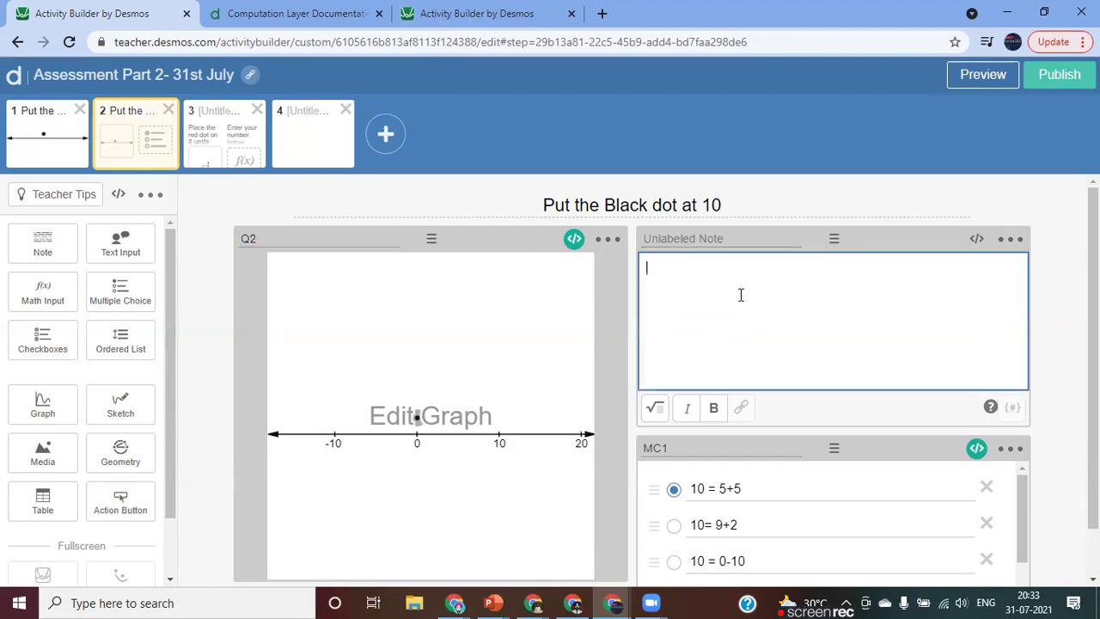
{"action": "left_click", "coordinate": [976, 241]}
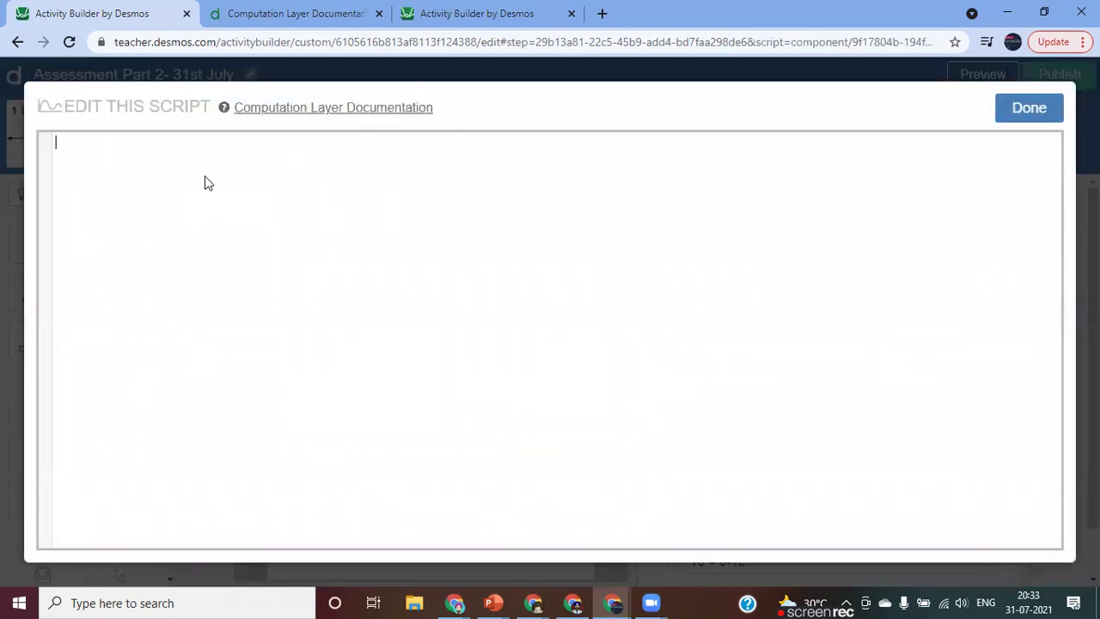
{"action": "type", "text": "ff"}
{"action": "key", "text": "BackSpace"}
{"action": "key", "text": "BackSpace"}
{"action": "key", "text": "BackSpace"}
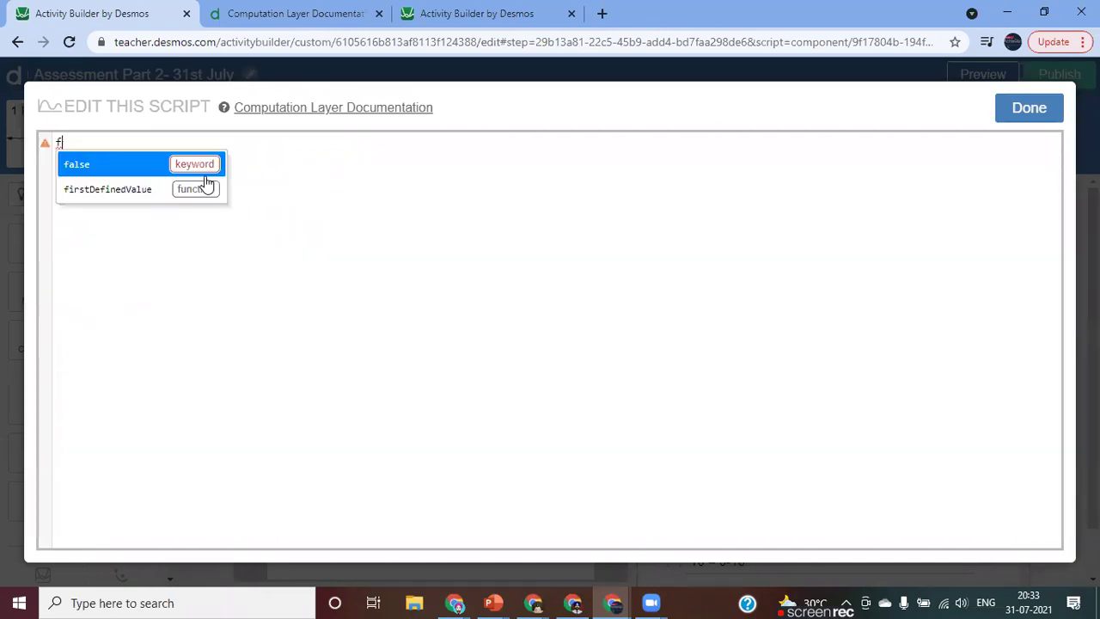
{"action": "type", "text": "eedback"}
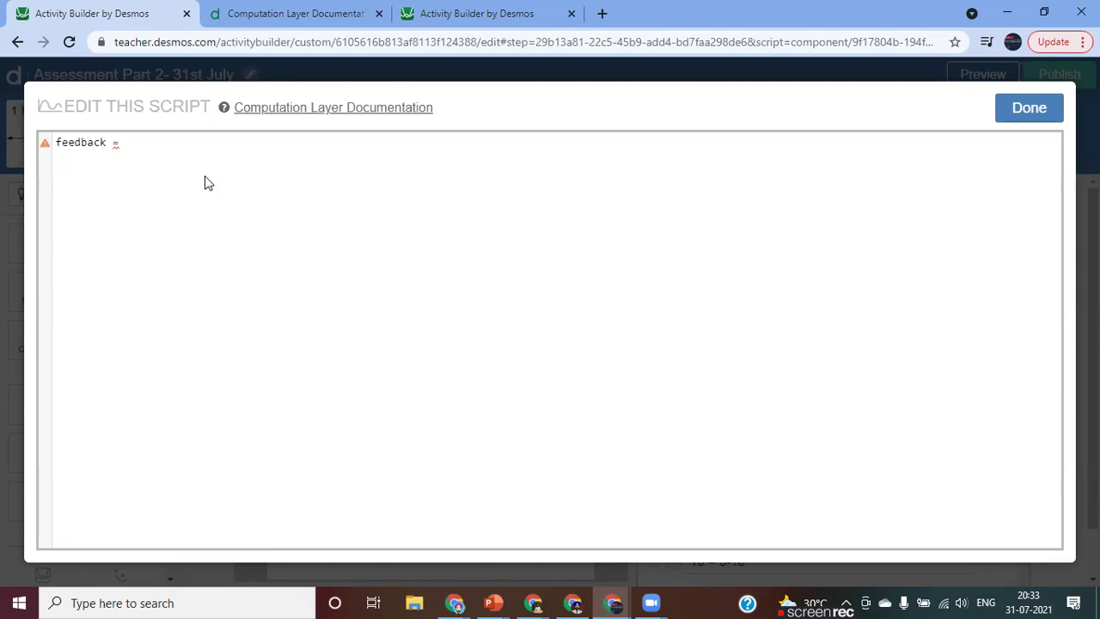
{"action": "type", "text": "= wh"}
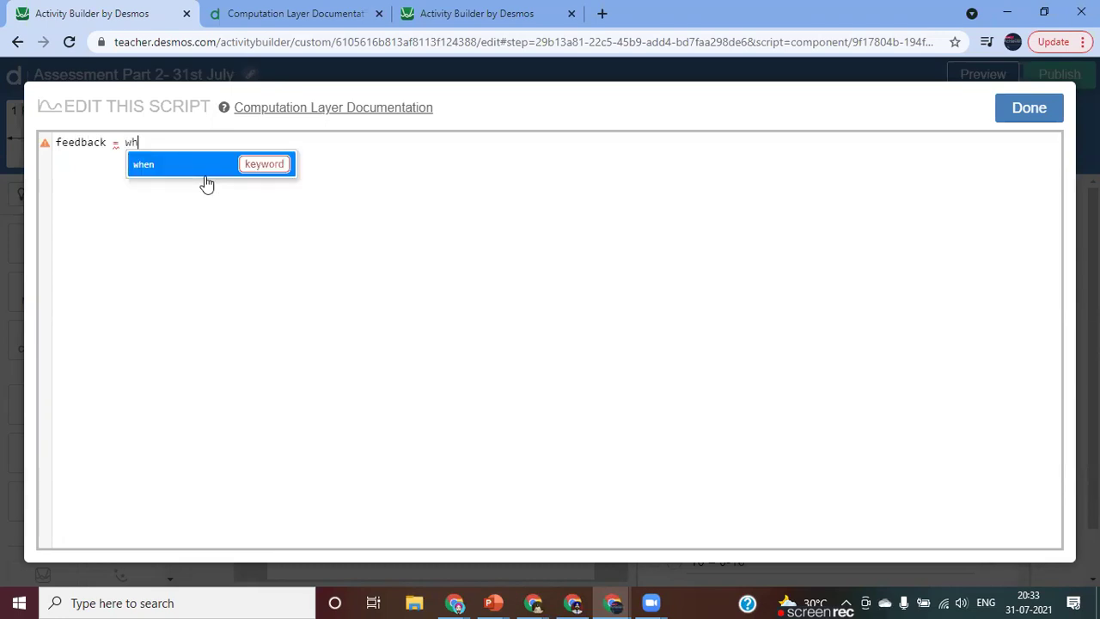
{"action": "type", "text": "en Q"}
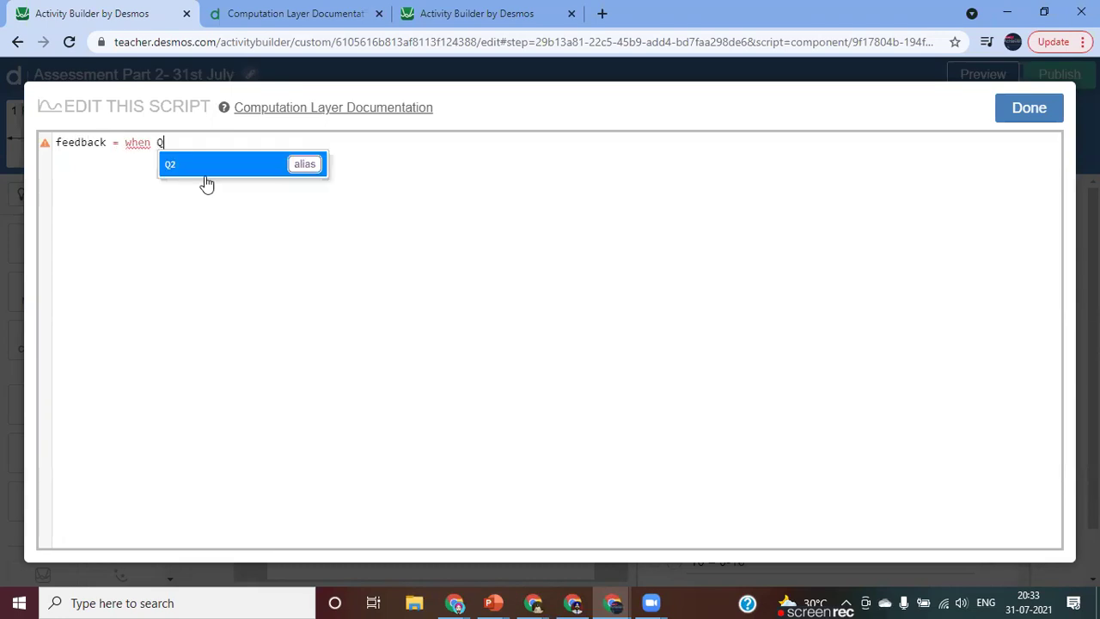
{"action": "type", "text": "2."}
{"action": "key", "text": "Return"}
{"action": "type", "text": "(`a`)="}
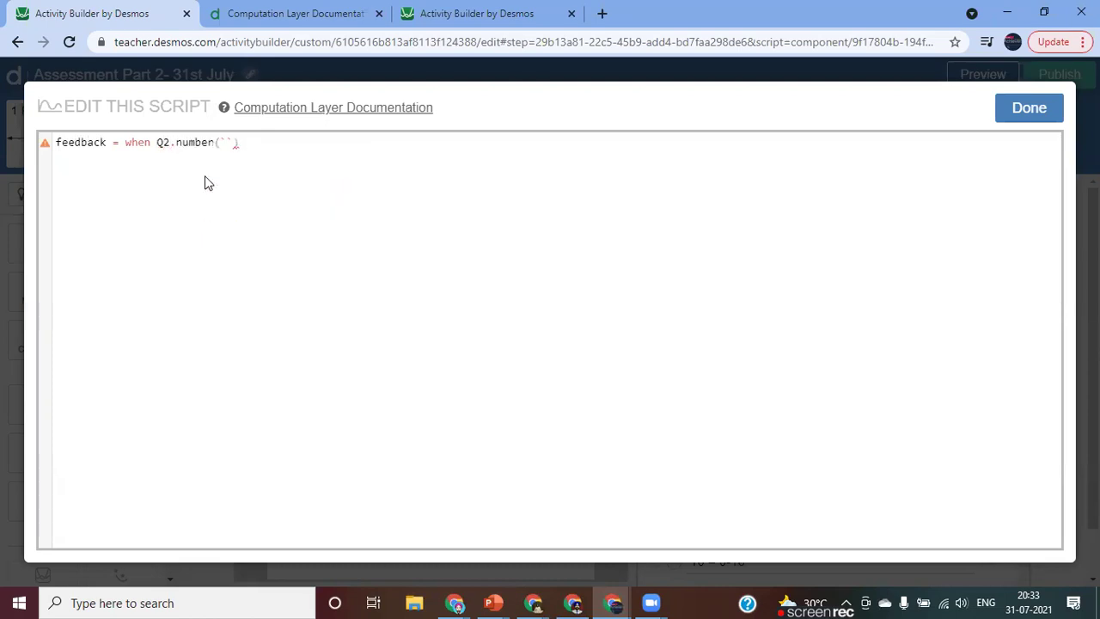
{"action": "type", "text": "10"}
{"action": "type", "text": "\"Correct"}
Step: Search the web in a new tab for "green tick emoji" and copy the green check mark emoji from the results
{"action": "left_click", "coordinate": [601, 13]}
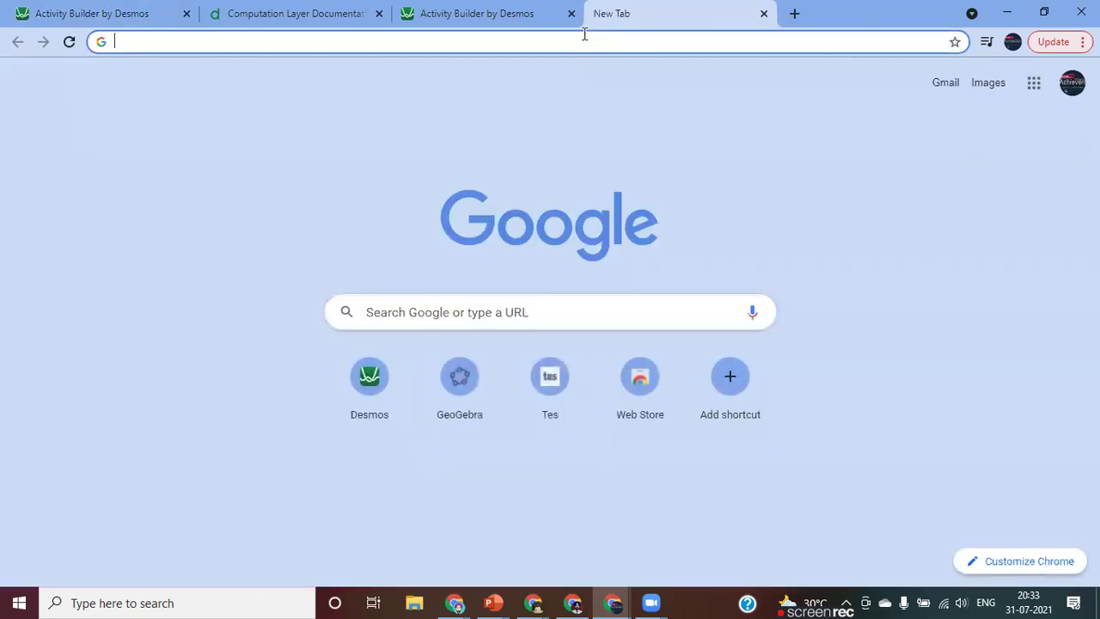
{"action": "type", "text": "green tic"}
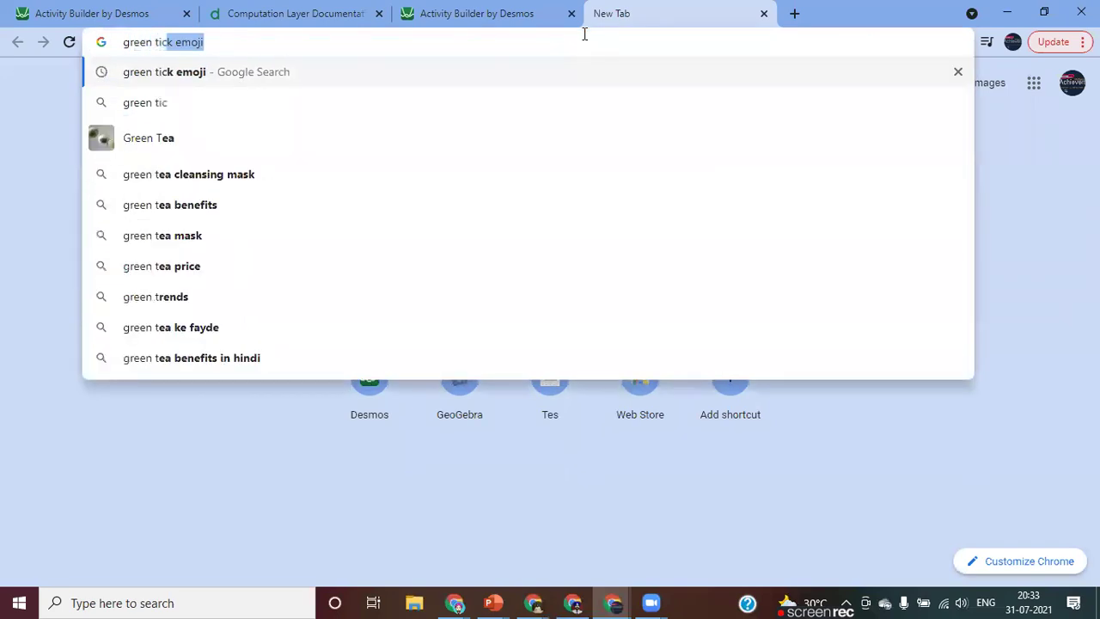
{"action": "type", "text": "k"}
{"action": "key", "text": "Return"}
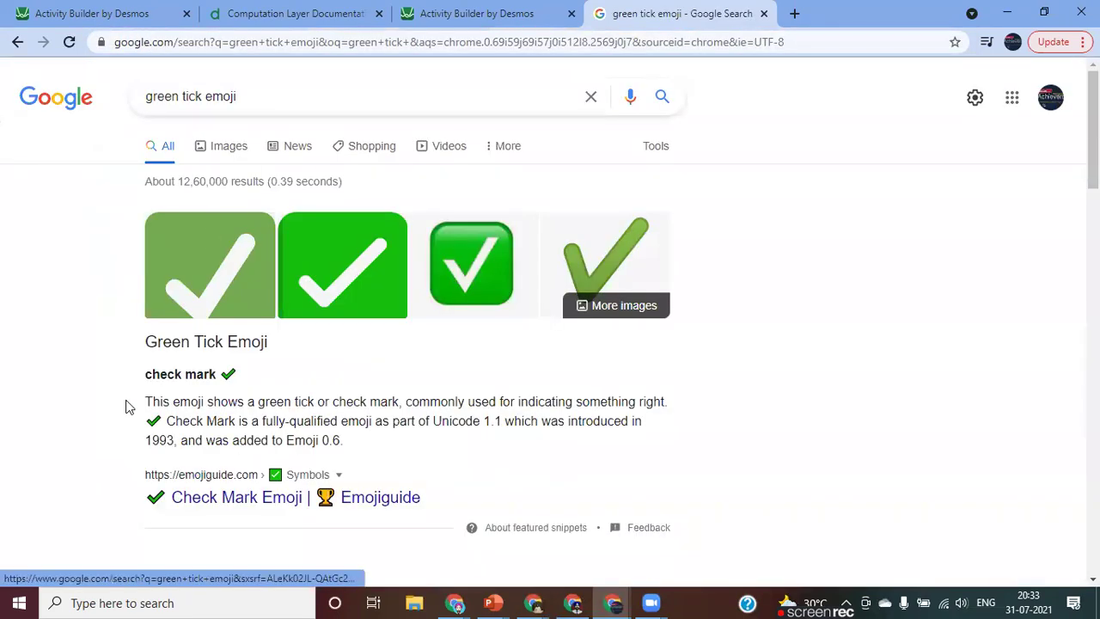
{"action": "scroll", "coordinate": [127, 405], "scroll_direction": "down", "scroll_amount": 1}
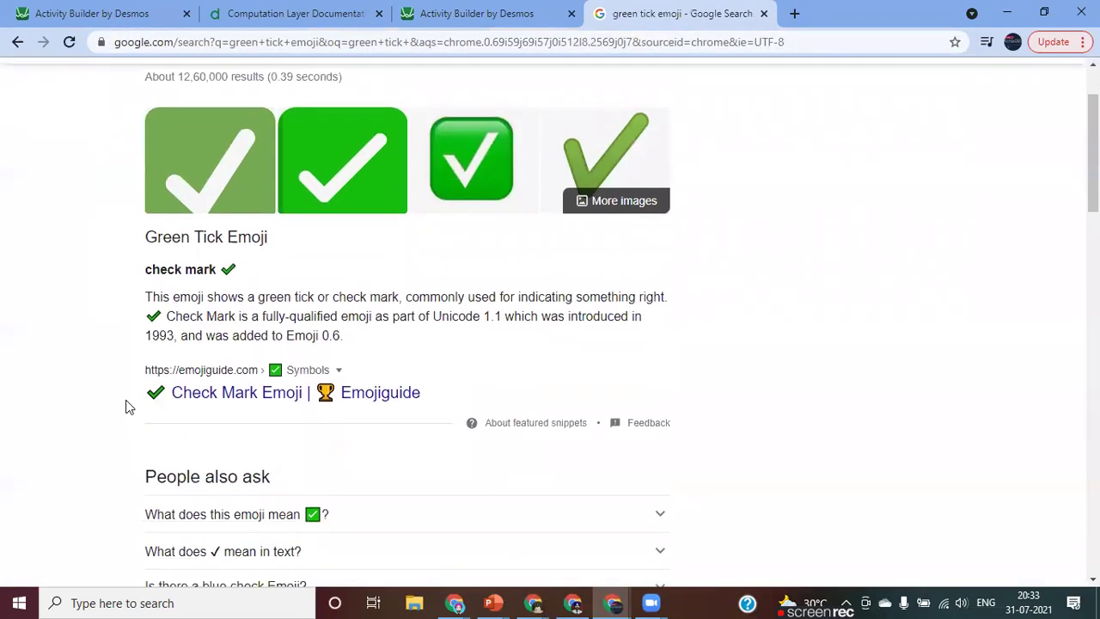
{"action": "double_click", "coordinate": [229, 271]}
{"action": "key", "text": "ctrl+c"}
Step: Back in the note script, paste the check mark after Correct and complete the line with otherwise ""
{"action": "left_click", "coordinate": [155, 13]}
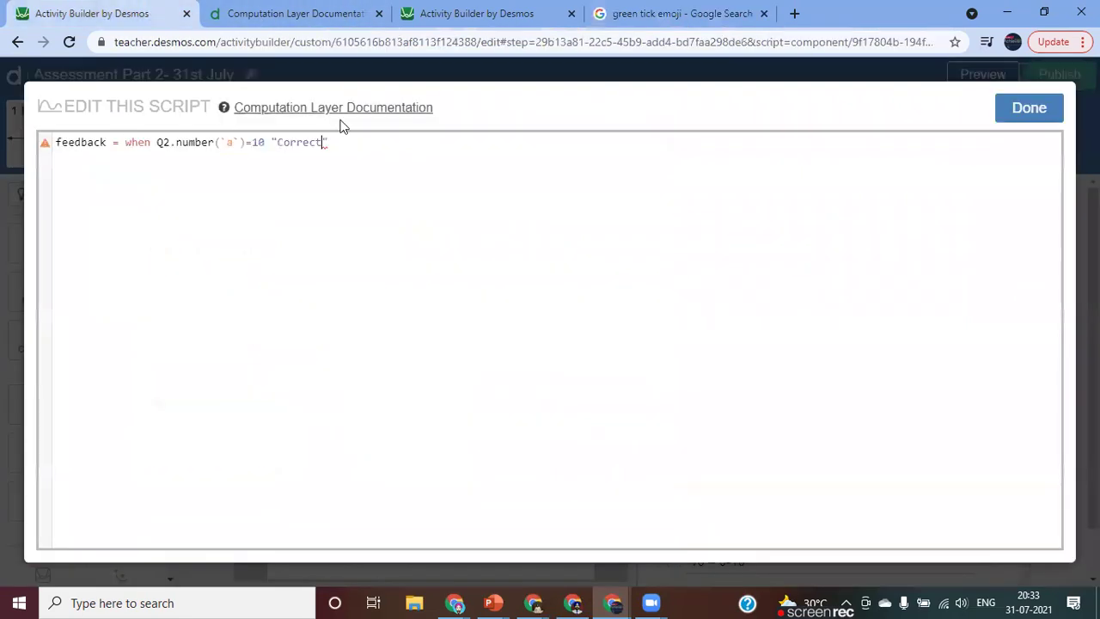
{"action": "key", "text": "ctrl+v"}
{"action": "type", "text": "otherwise \"\""}
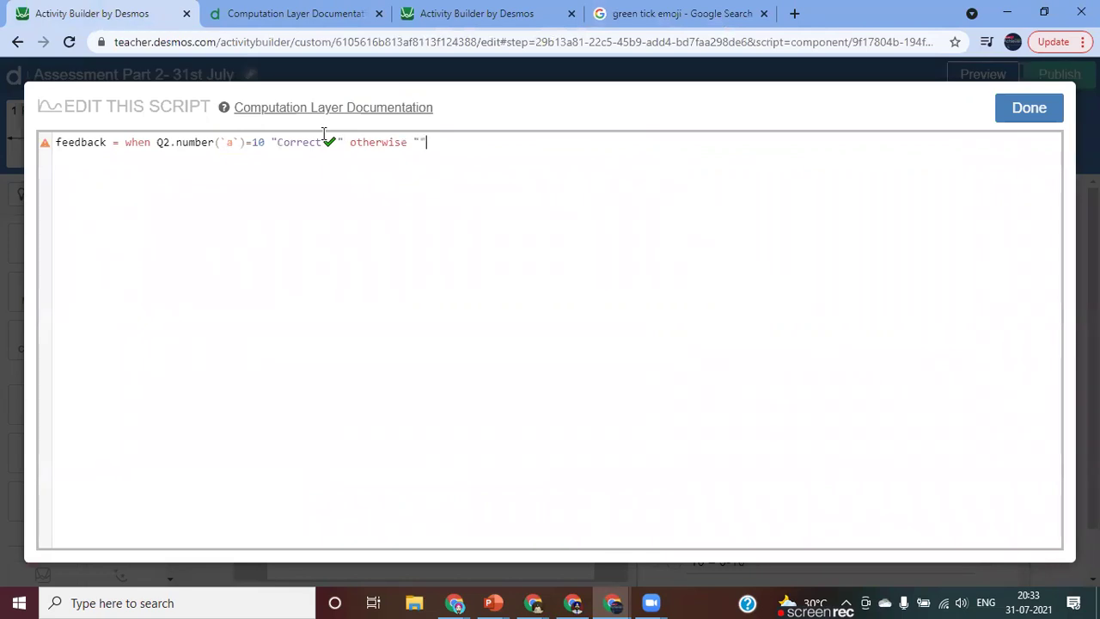
Step: Add a content: line to the note script below the feedback definition
{"action": "key", "text": "Return"}
{"action": "type", "text": "con"}
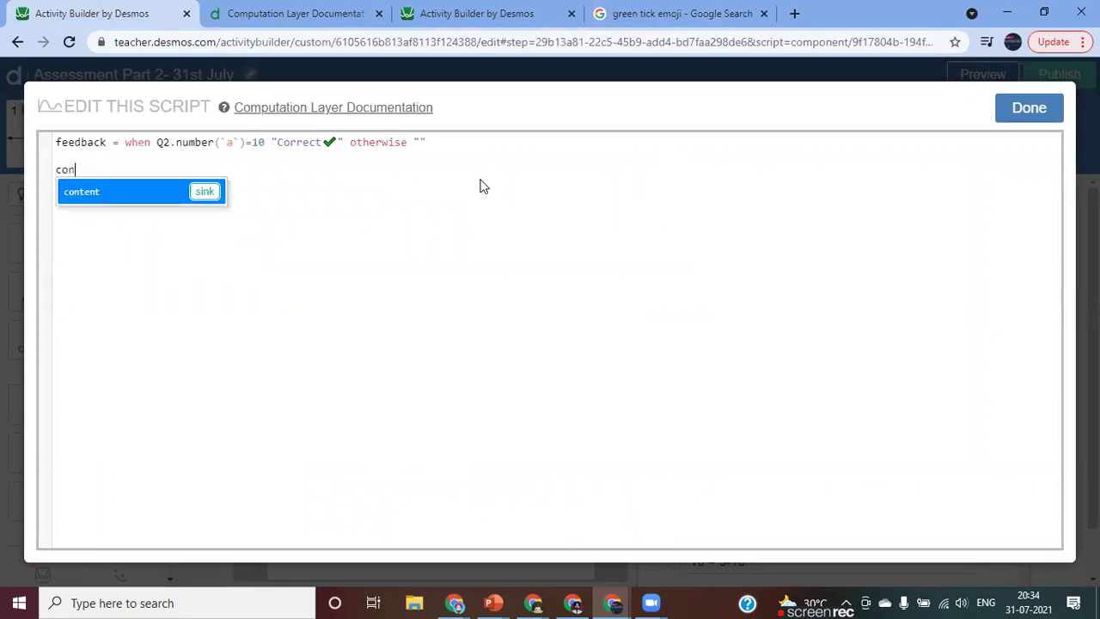
{"action": "key", "text": "Return"}
{"action": "key", "text": "Return"}
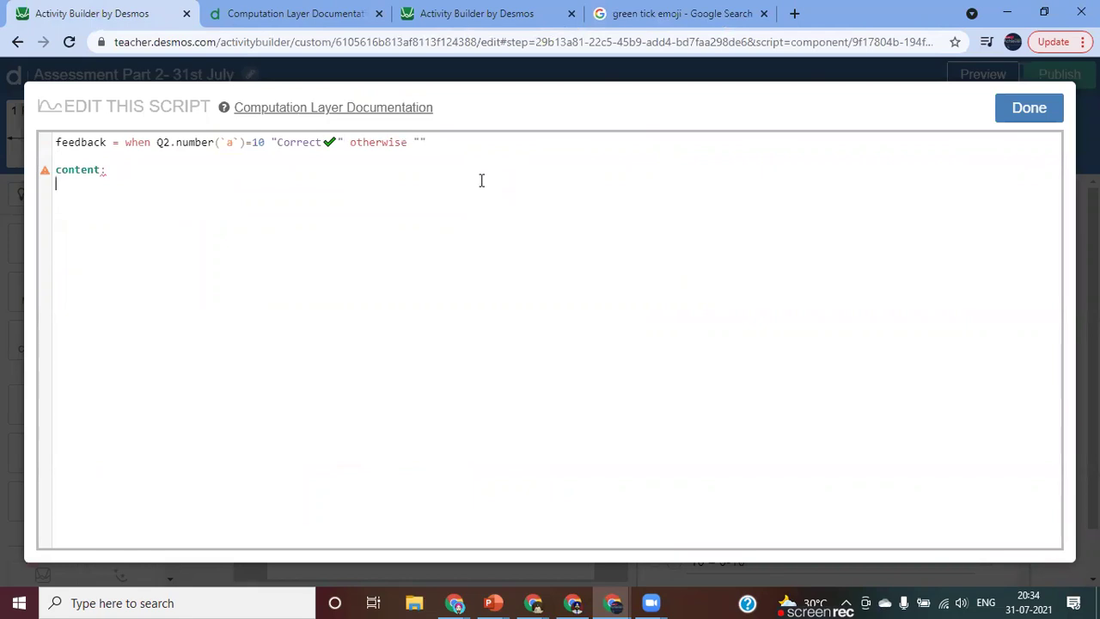
Step: Enter the quoted content text Feedback= ${feedback} on its own line under content
{"action": "type", "text": "\""}
{"action": "type", "text": "Fee"}
{"action": "key", "text": "BackSpace"}
{"action": "key", "text": "BackSpace"}
{"action": "key", "text": "BackSpace"}
{"action": "type", "text": "Resul"}
{"action": "key", "text": "BackSpace"}
{"action": "key", "text": "BackSpace"}
{"action": "key", "text": "BackSpace"}
{"action": "key", "text": "BackSpace"}
{"action": "type", "text": "Feedback:"}
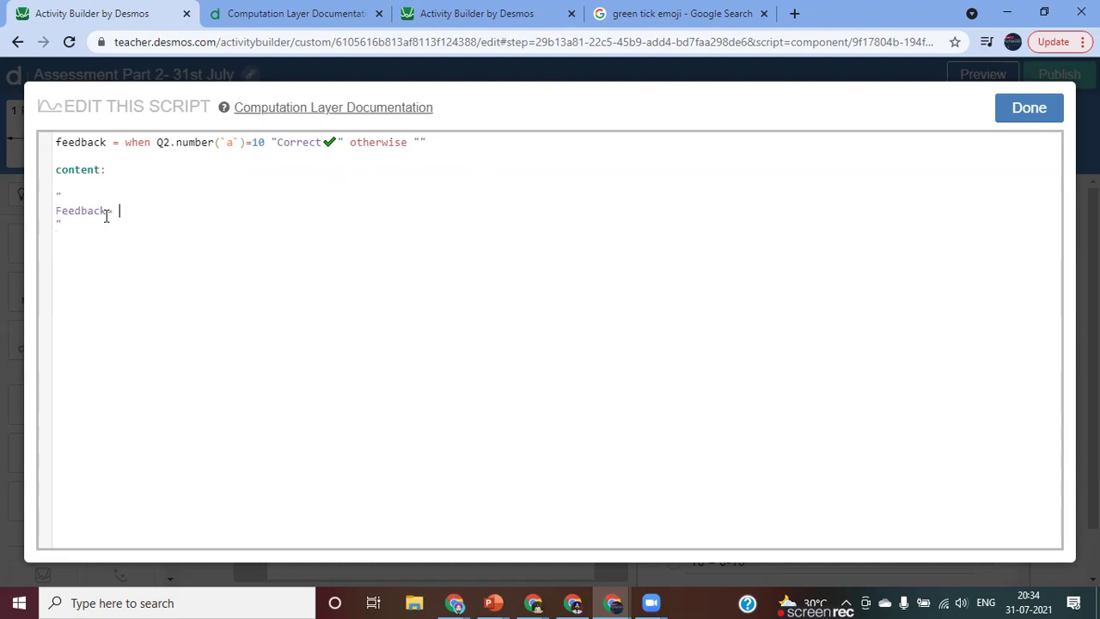
{"action": "type", "text": "${"}
{"action": "key", "text": "Left"}
{"action": "type", "text": "feedback"}
Step: Rename the variable at the start of the script's first line to Fed
{"action": "left_click", "coordinate": [106, 142]}
{"action": "key", "text": "BackSpace"}
{"action": "key", "text": "BackSpace"}
{"action": "key", "text": "BackSpace"}
{"action": "key", "text": "BackSpace"}
{"action": "key", "text": "BackSpace"}
{"action": "key", "text": "BackSpace"}
{"action": "key", "text": "BackSpace"}
{"action": "key", "text": "BackSpace"}
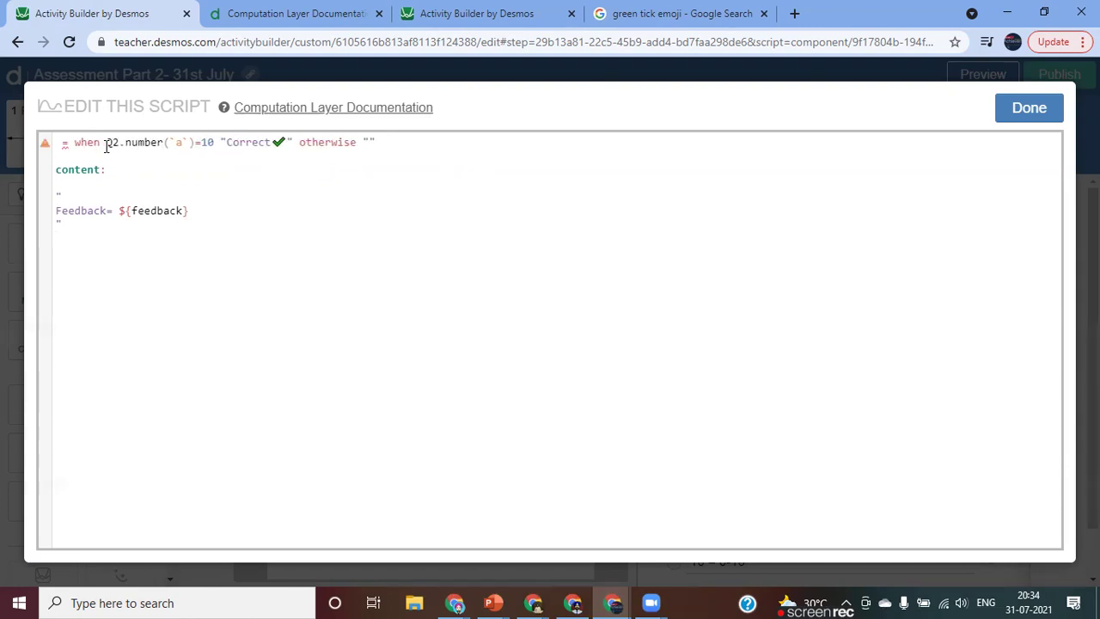
{"action": "type", "text": "Fed"}
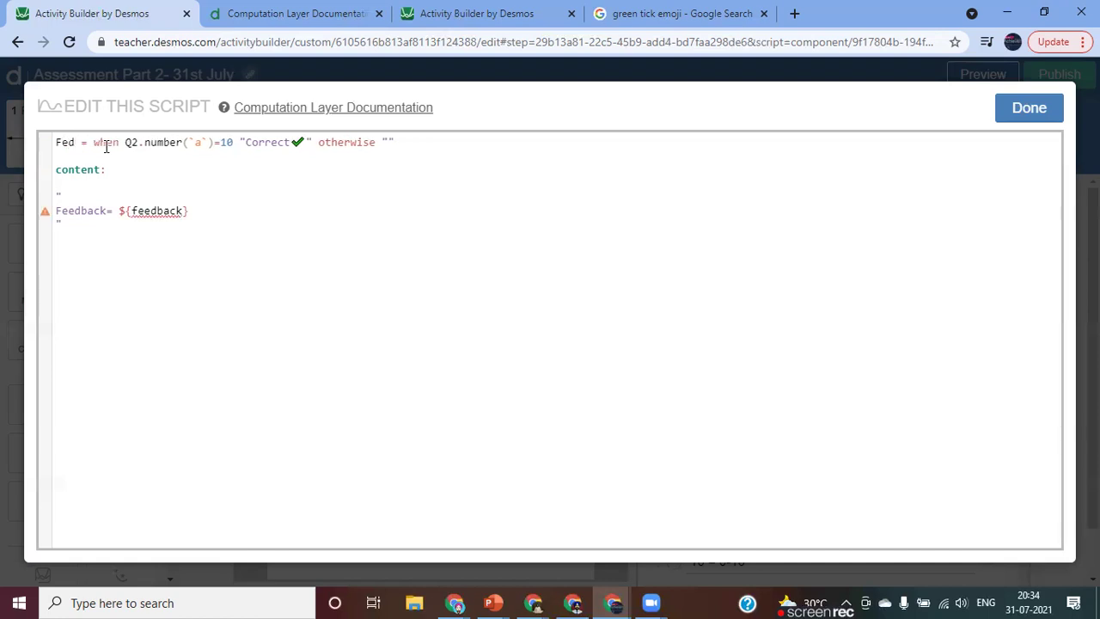
Step: Replace the variable inside the content text's ${ } expression with Fed
{"action": "left_click", "coordinate": [180, 213]}
{"action": "key", "text": "BackSpace"}
{"action": "key", "text": "BackSpace"}
{"action": "key", "text": "BackSpace"}
{"action": "key", "text": "BackSpace"}
{"action": "key", "text": "BackSpace"}
{"action": "key", "text": "BackSpace"}
{"action": "key", "text": "BackSpace"}
{"action": "key", "text": "BackSpace"}
{"action": "type", "text": "Fed"}
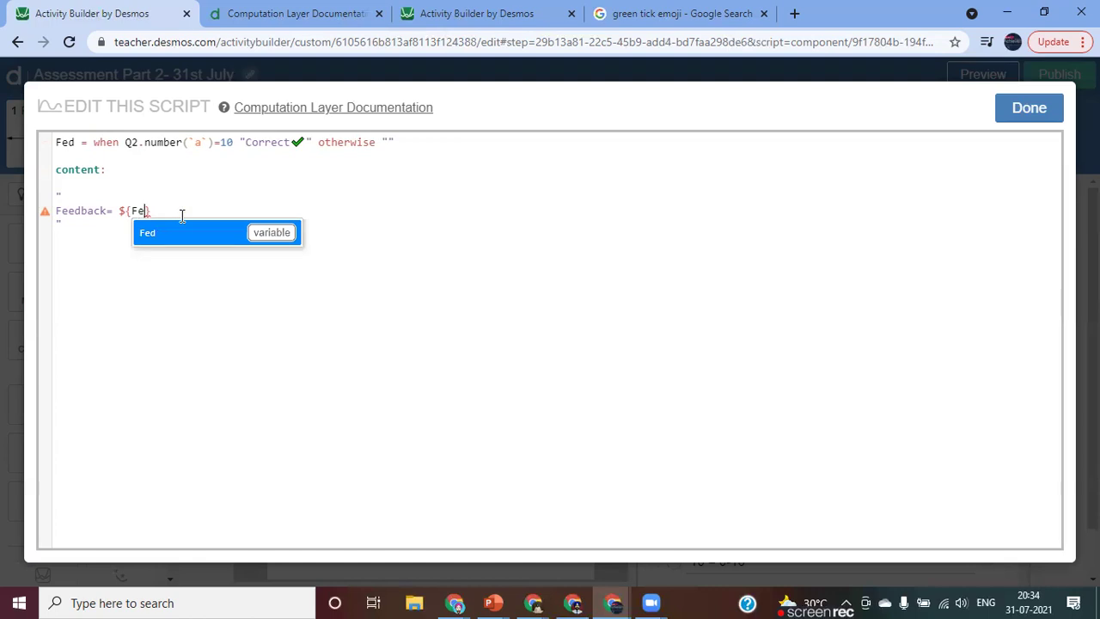
{"action": "left_click", "coordinate": [182, 216]}
{"action": "key", "text": "Left"}
{"action": "key", "text": "Left"}
{"action": "key", "text": "BackSpace"}
{"action": "type", "text": "f"}
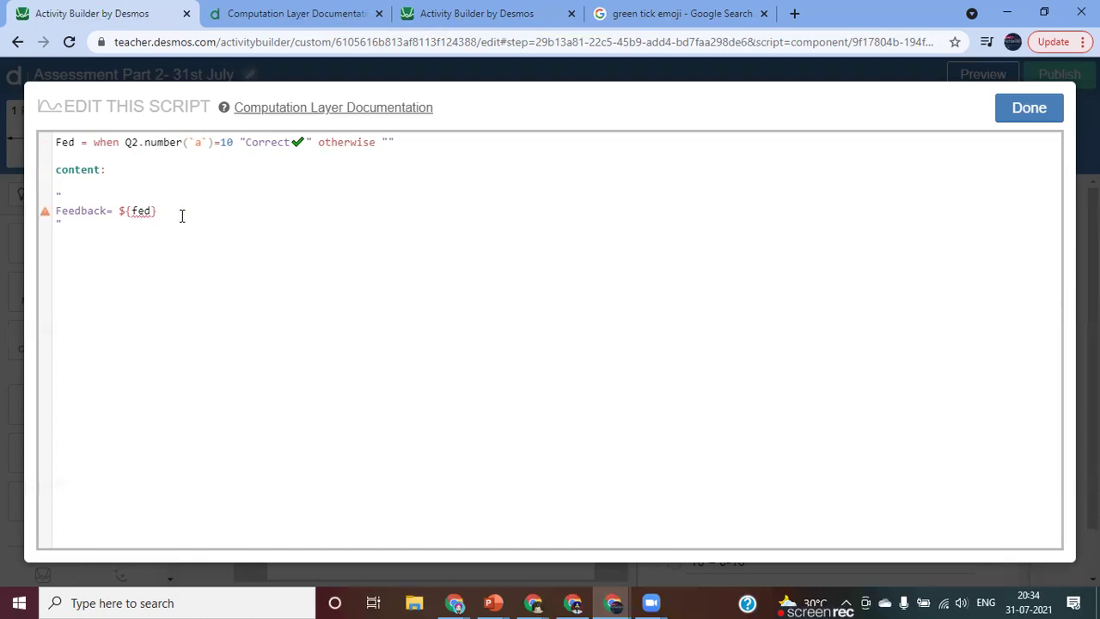
{"action": "key", "text": "Right"}
{"action": "key", "text": "BackSpace"}
{"action": "key", "text": "BackSpace"}
{"action": "key", "text": "BackSpace"}
{"action": "type", "text": "Fed"}
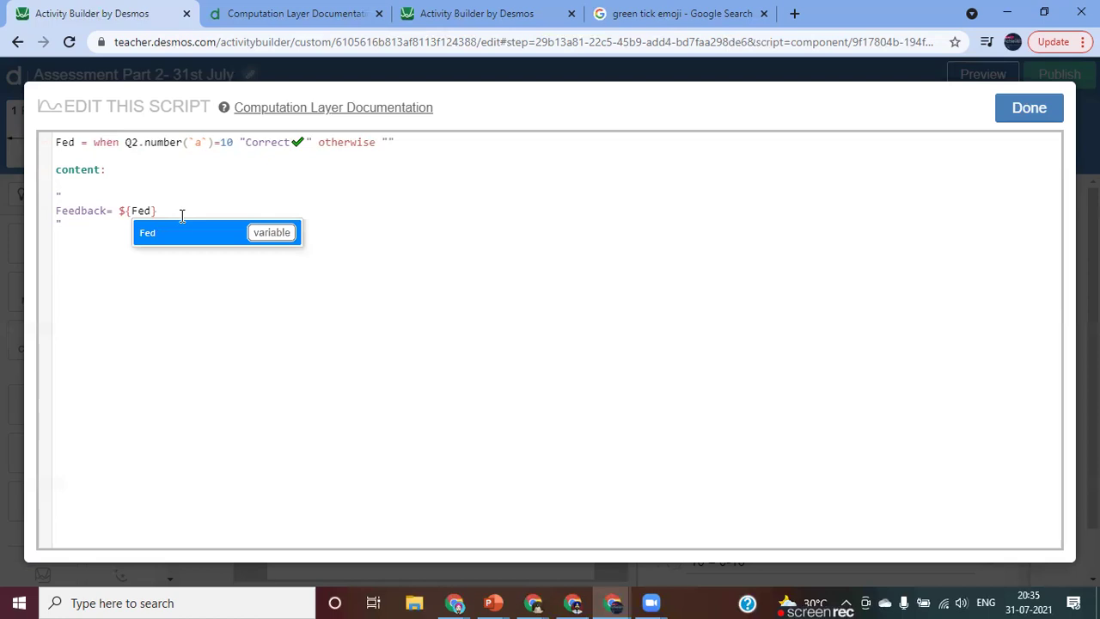
{"action": "key", "text": "Return"}
{"action": "key", "text": "BackSpace"}
{"action": "key", "text": "Right"}
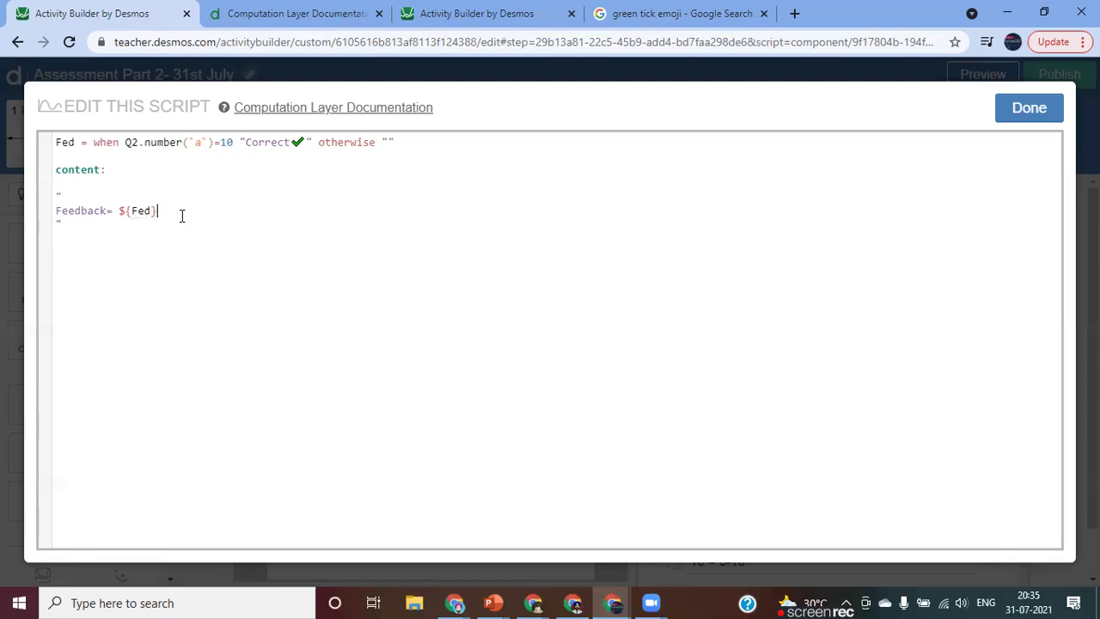
Step: Save the note script and test the feedback by previewing screen 2 with the dot moved to 10
{"action": "left_click", "coordinate": [1006, 116]}
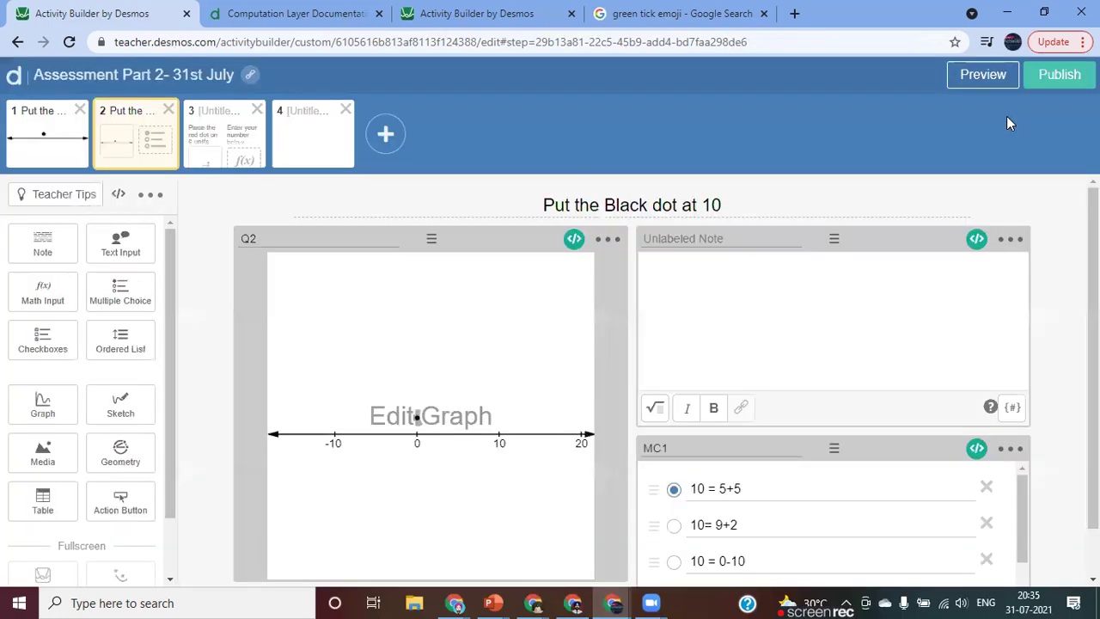
{"action": "left_click", "coordinate": [983, 77]}
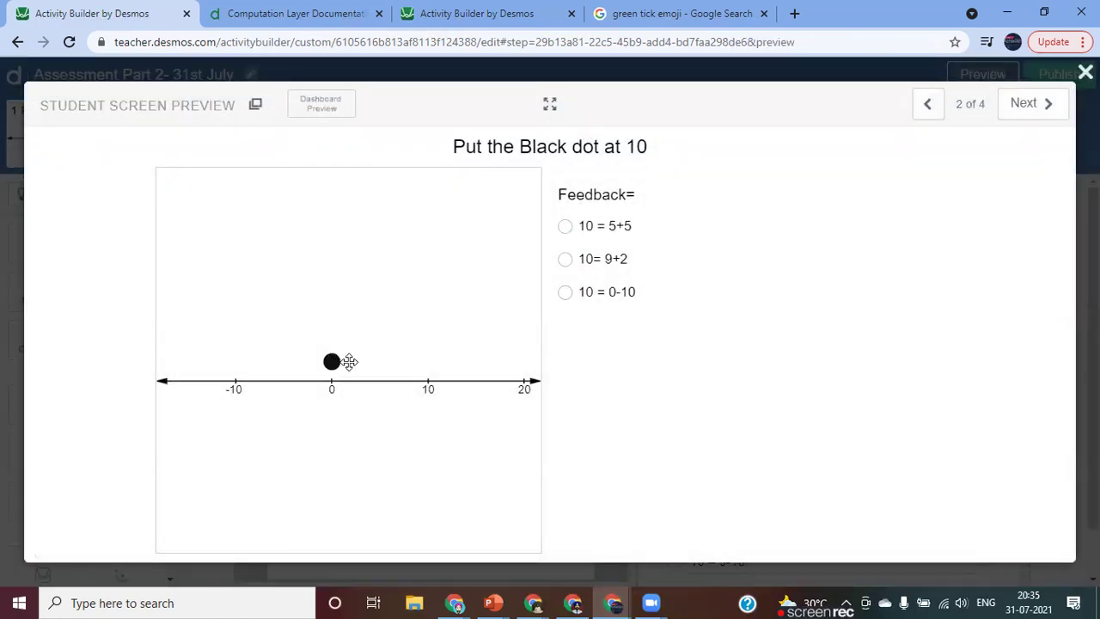
{"action": "left_click_drag", "start_coordinate": [349, 361], "coordinate": [427, 362]}
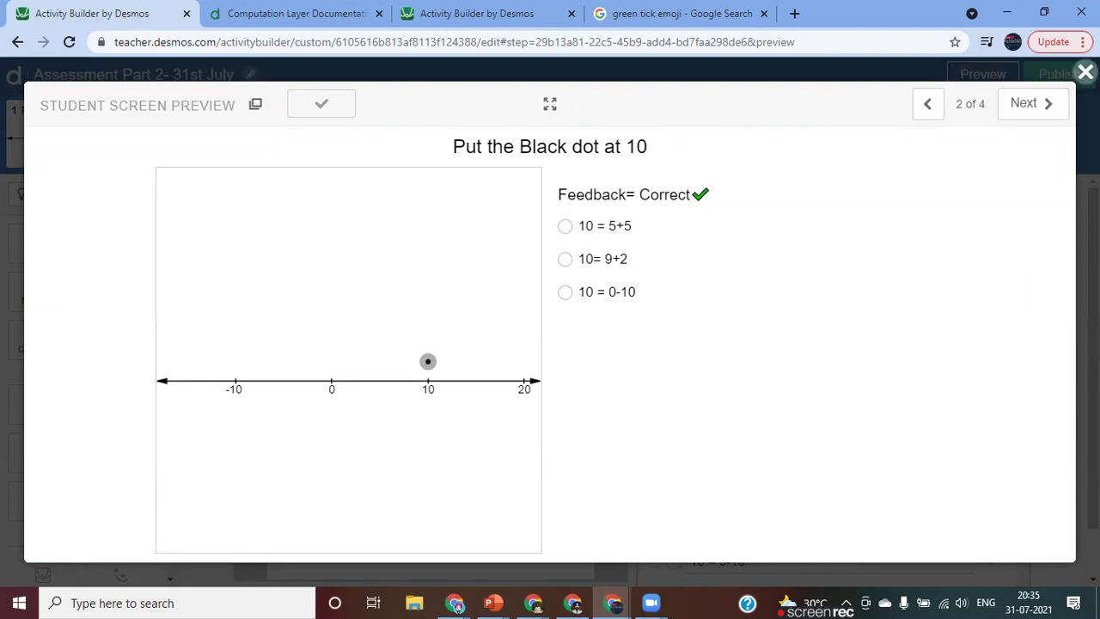
{"action": "left_click", "coordinate": [1085, 72]}
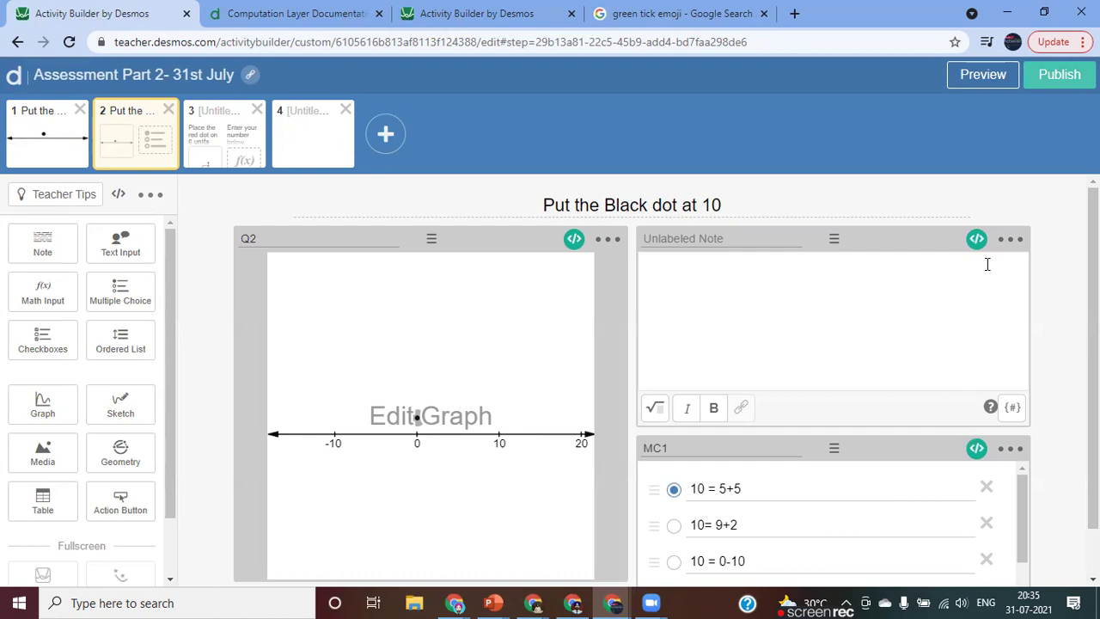
Step: Add the condition and MC1.isSelected(1) after =10 in the note script and save it
{"action": "left_click", "coordinate": [976, 240]}
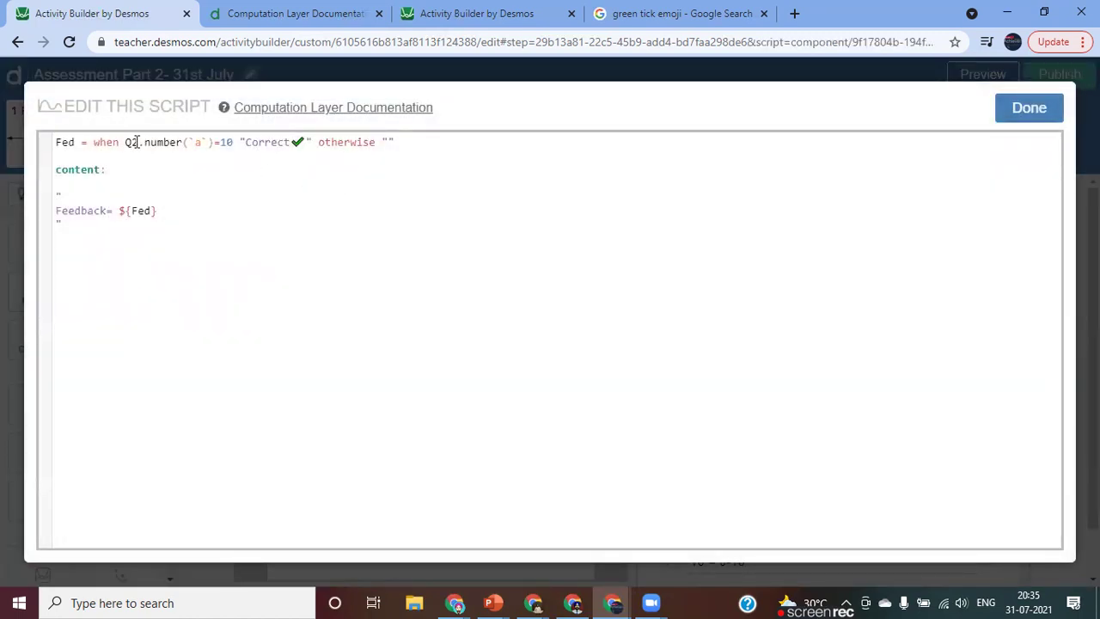
{"action": "left_click", "coordinate": [233, 143]}
{"action": "type", "text": "and  "}
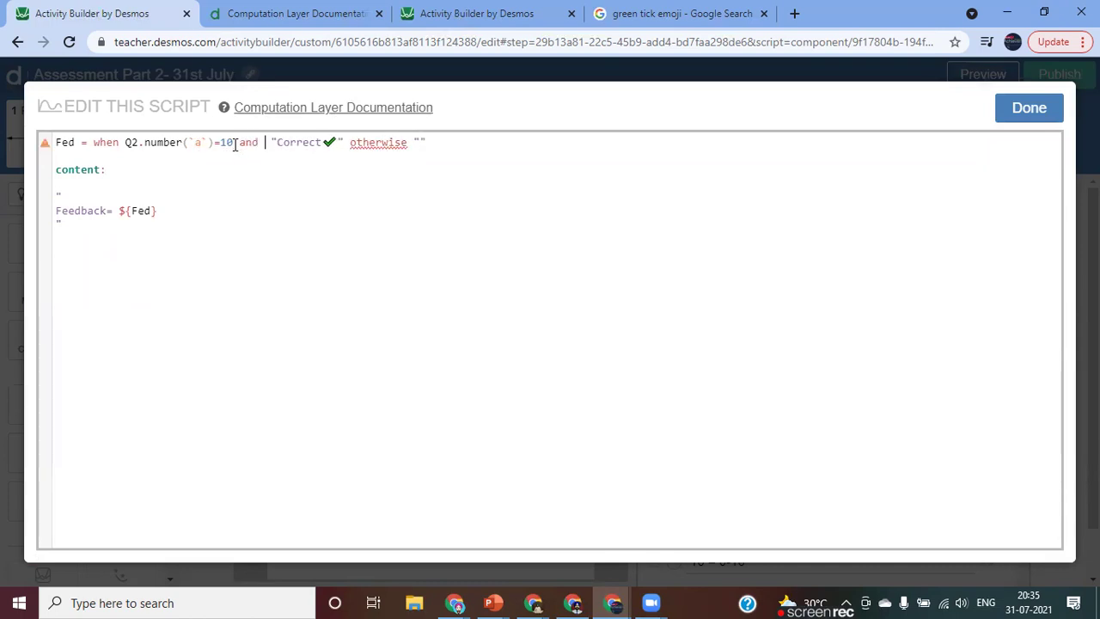
{"action": "type", "text": "MC"}
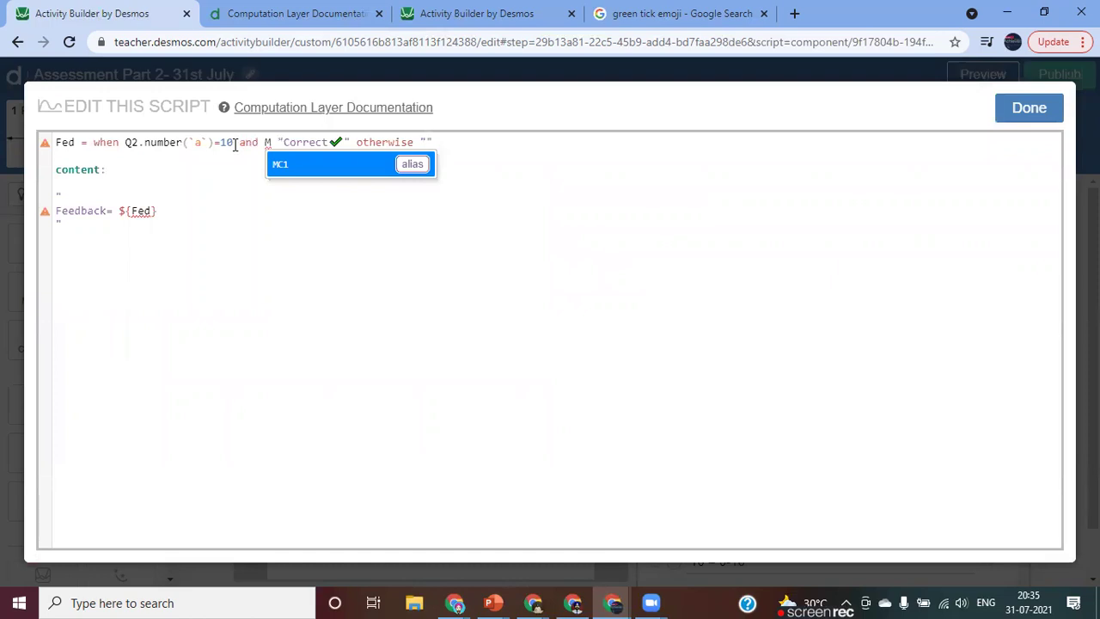
{"action": "type", "text": "1."}
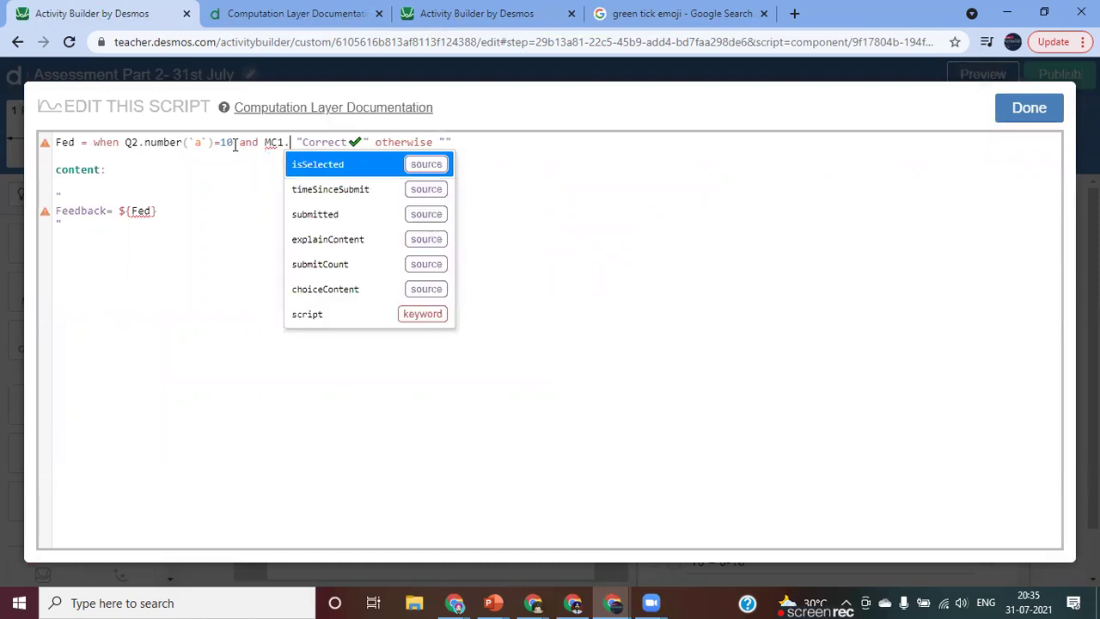
{"action": "key", "text": "Return"}
{"action": "type", "text": "1"}
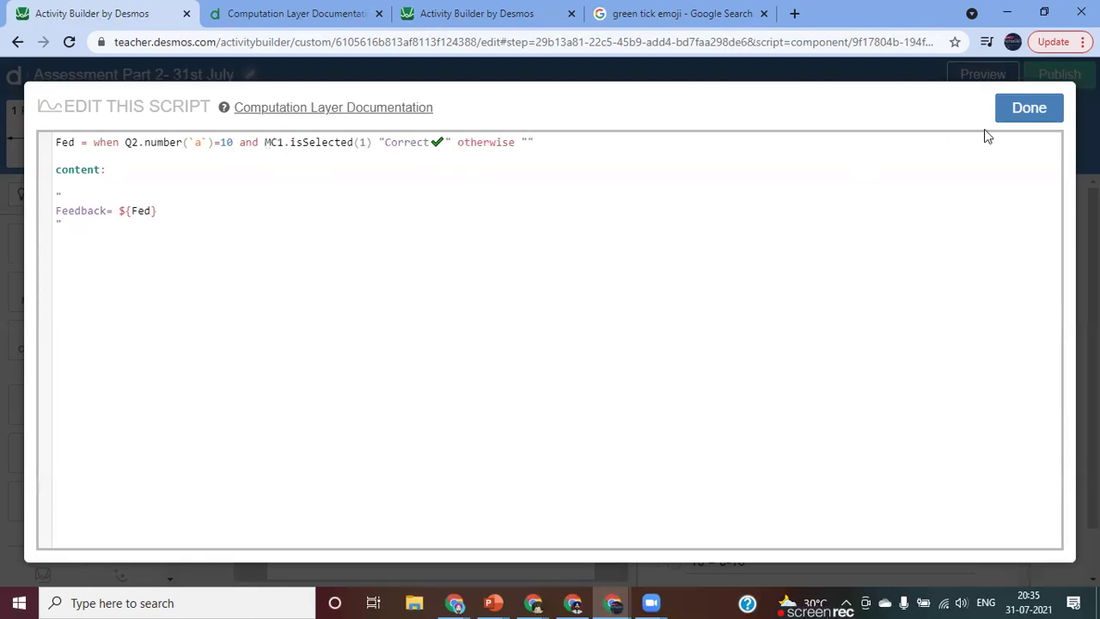
{"action": "left_click", "coordinate": [1019, 109]}
Step: Preview screen 2 with the dot at 10, selecting 10 = 5+5 and 10 = 0-10 to compare the feedback
{"action": "left_click", "coordinate": [969, 82]}
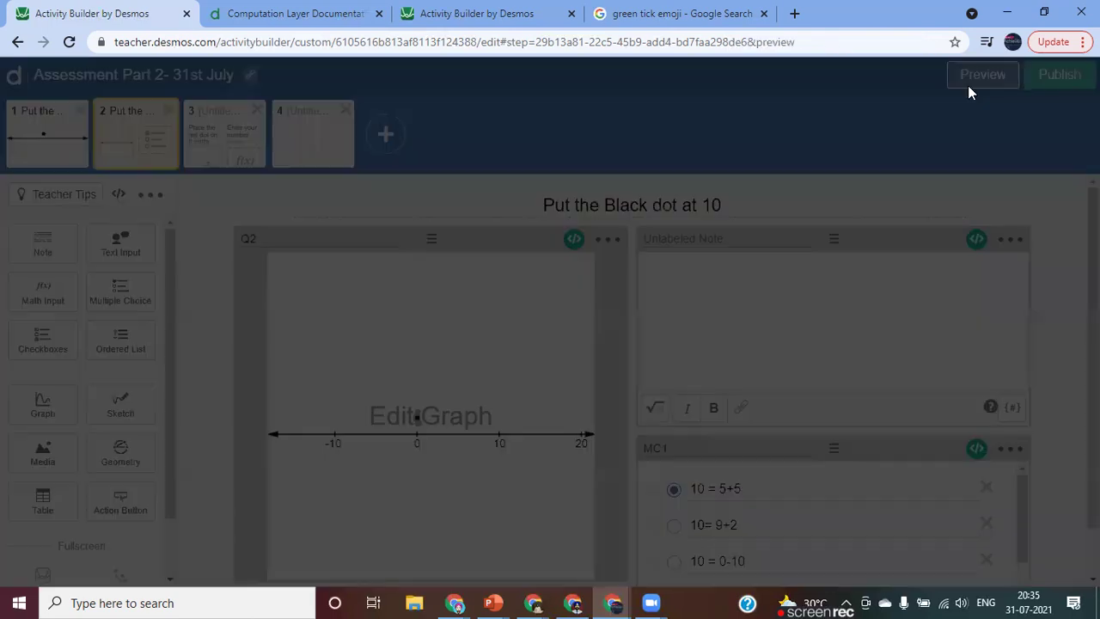
{"action": "left_click_drag", "start_coordinate": [332, 362], "coordinate": [428, 364]}
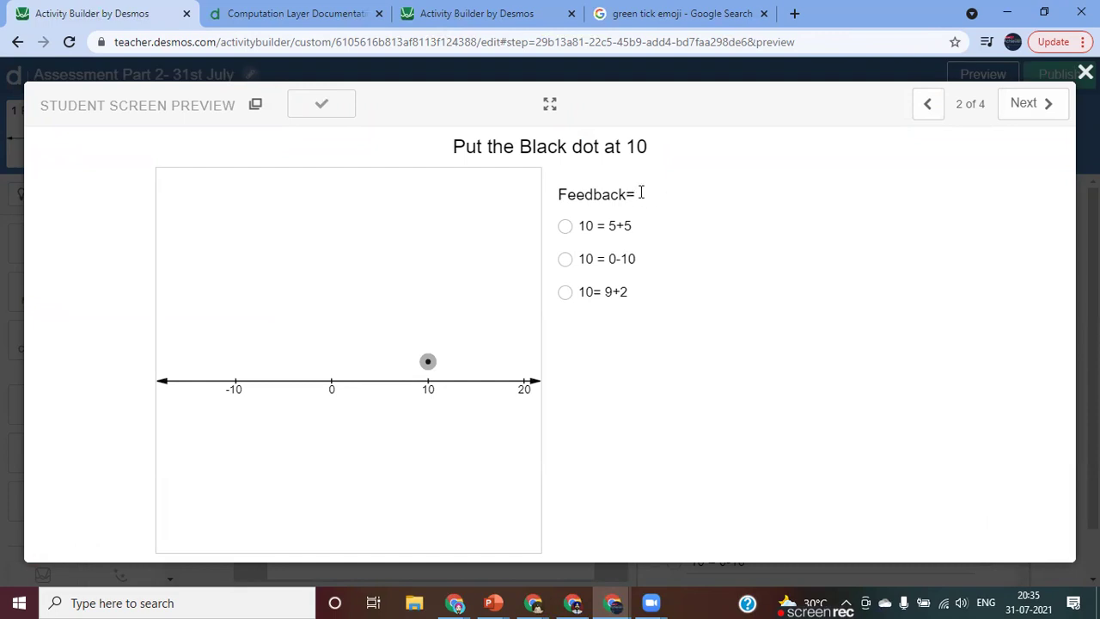
{"action": "left_click", "coordinate": [566, 227]}
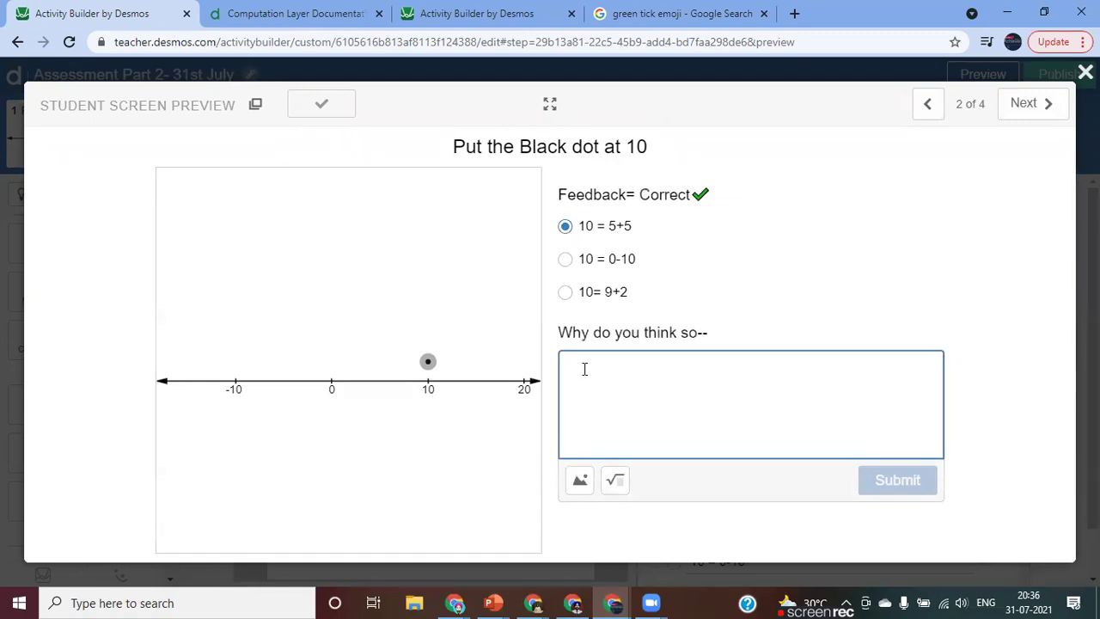
{"action": "left_click", "coordinate": [566, 260]}
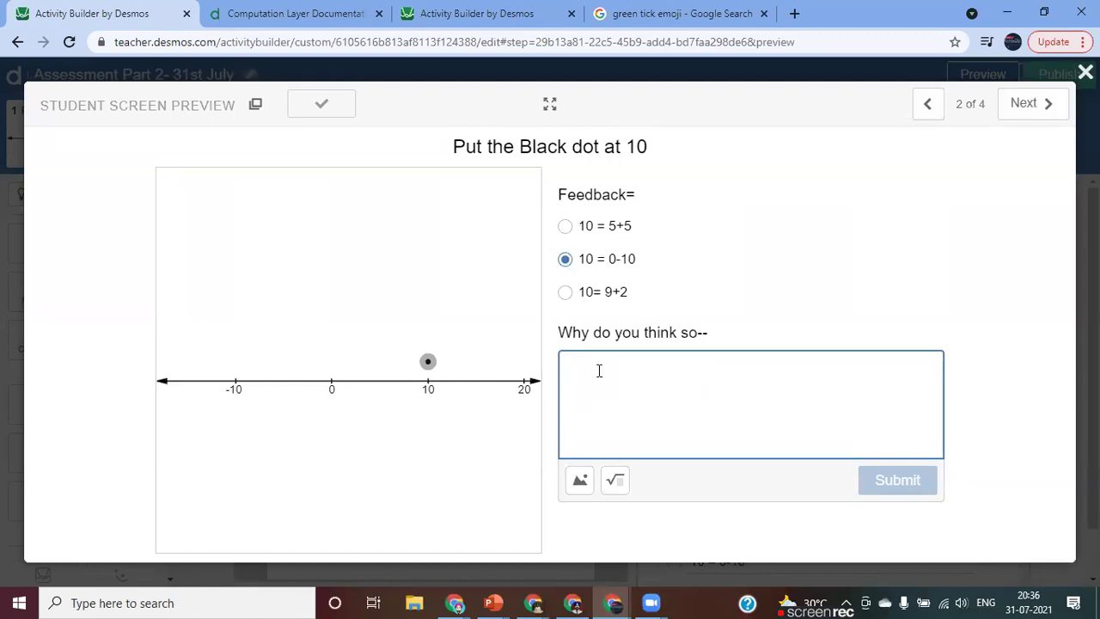
Step: Close the preview and extend graph Q2's correct script with and MC1.isSelected(1) after =10, then save it
{"action": "left_click", "coordinate": [1085, 72]}
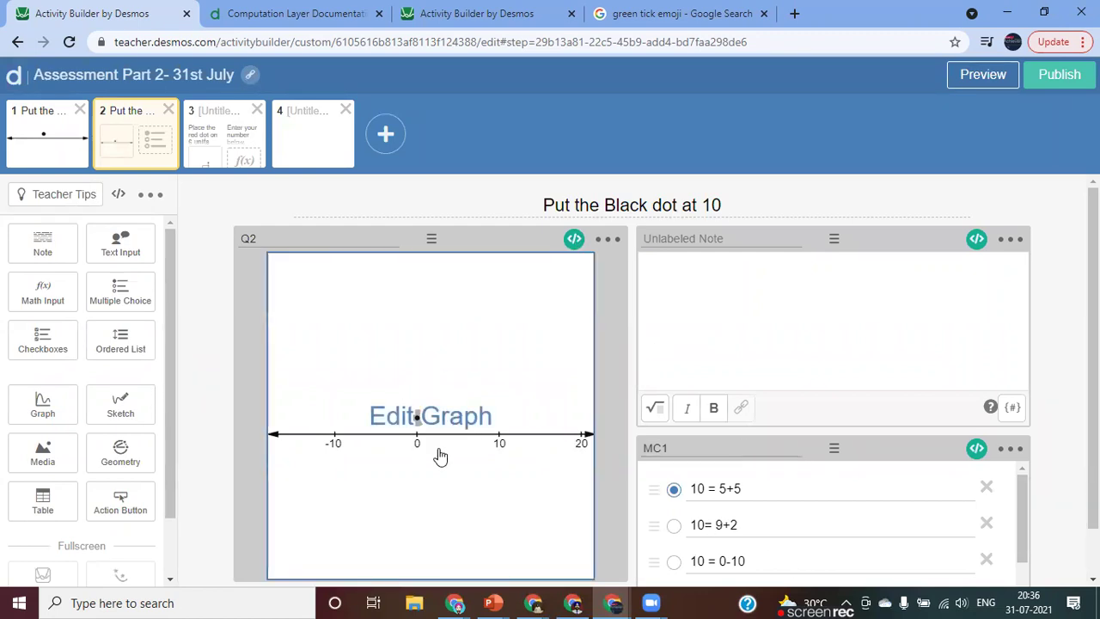
{"action": "left_click", "coordinate": [575, 241]}
{"action": "left_click", "coordinate": [1044, 108]}
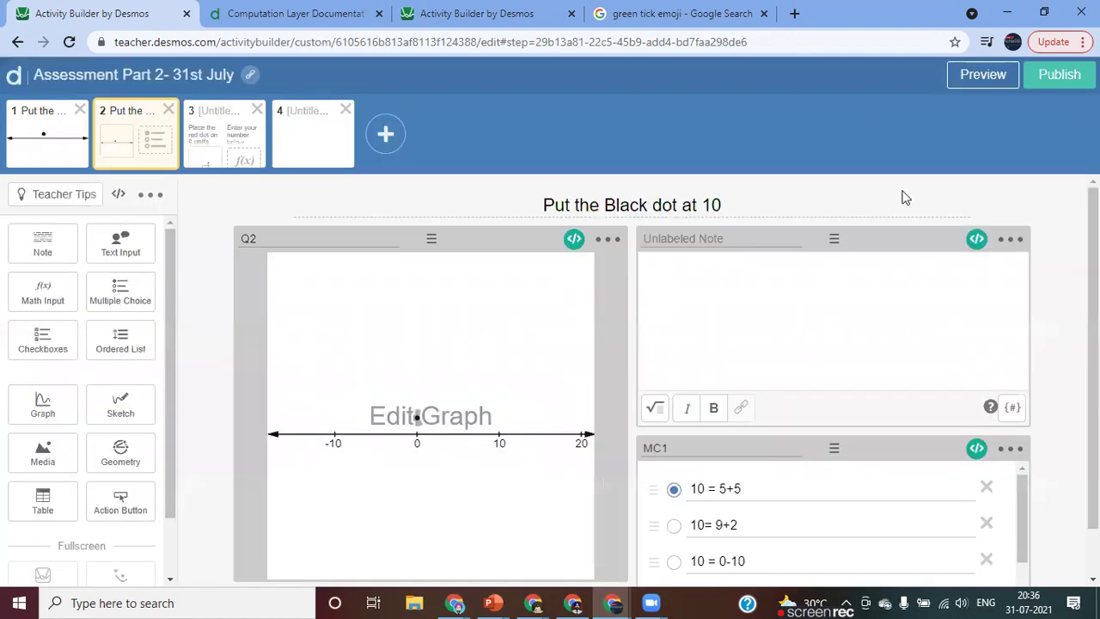
{"action": "left_click", "coordinate": [574, 240]}
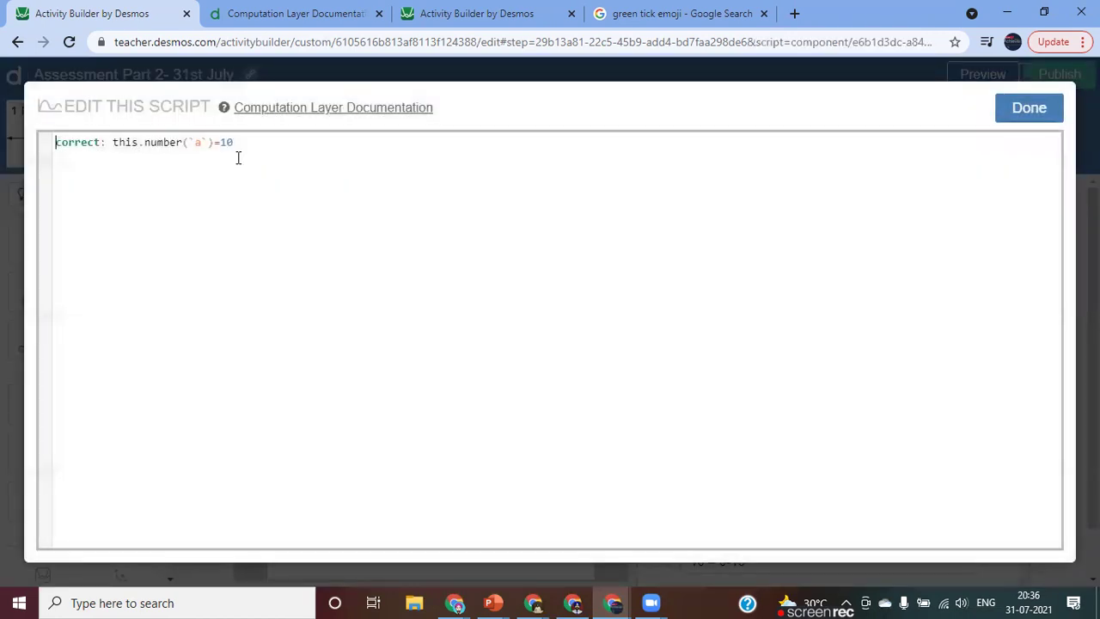
{"action": "type", "text": "and M"}
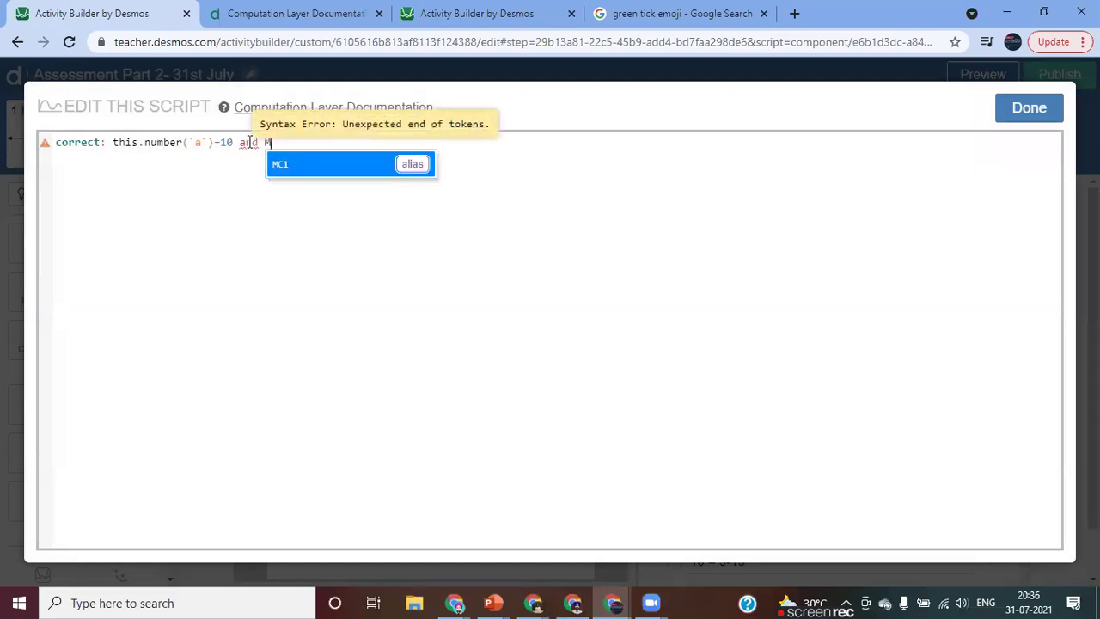
{"action": "type", "text": "c"}
{"action": "key", "text": "BackSpace"}
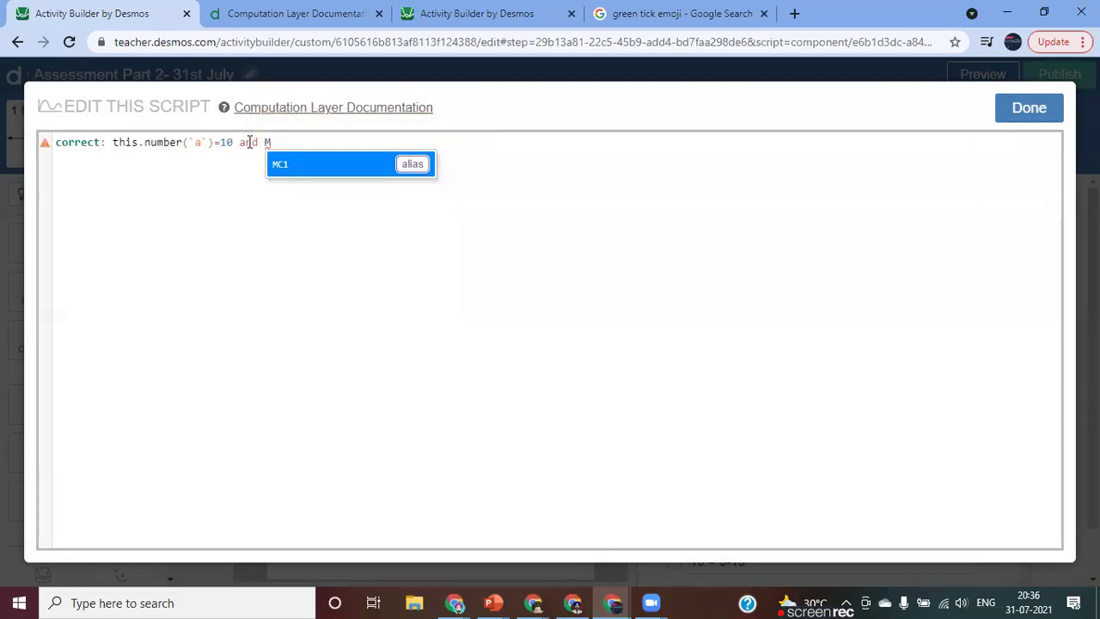
{"action": "key", "text": "Return"}
{"action": "type", "text": "."}
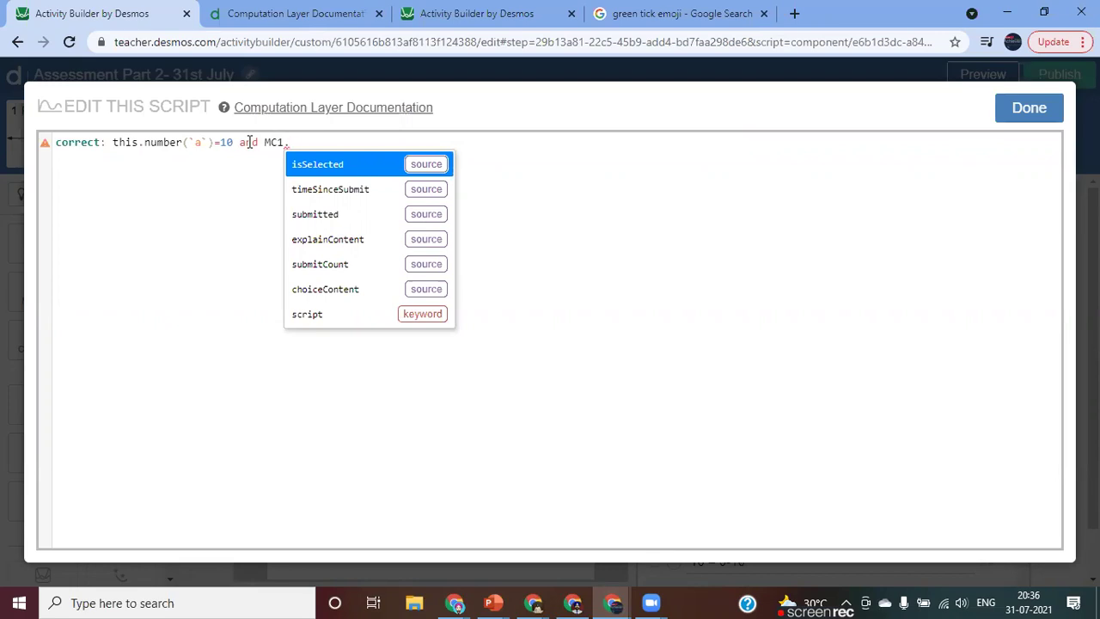
{"action": "key", "text": "Return"}
{"action": "type", "text": "1"}
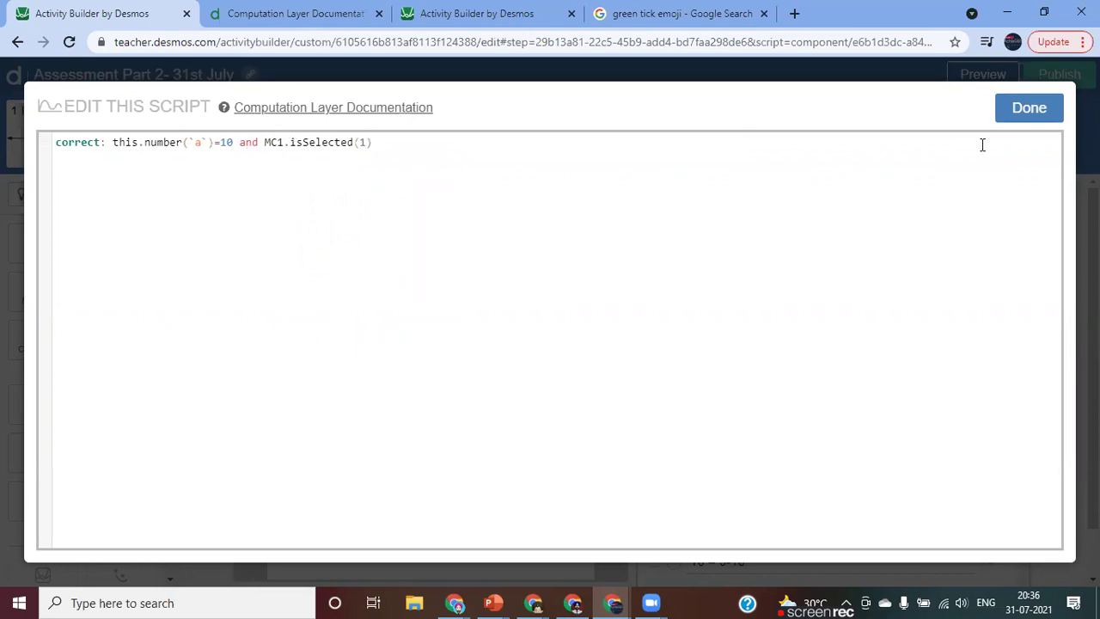
{"action": "left_click", "coordinate": [1028, 108]}
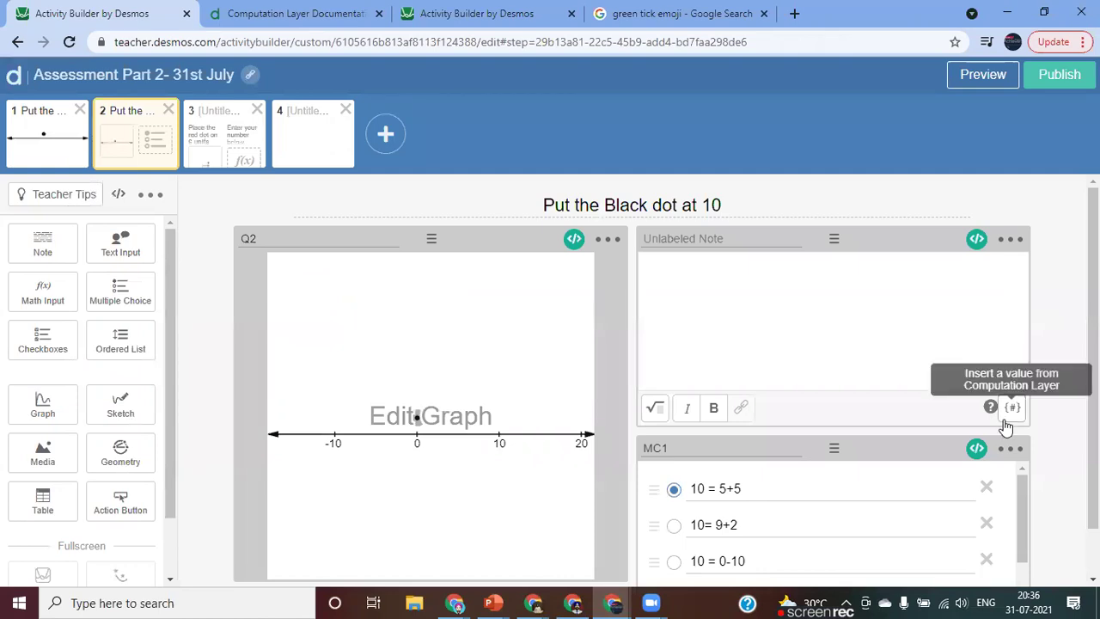
Step: Inspect MC1's configuration options and preview screen 2 with the choice 10 = 5+5 selected
{"action": "left_click", "coordinate": [1009, 451]}
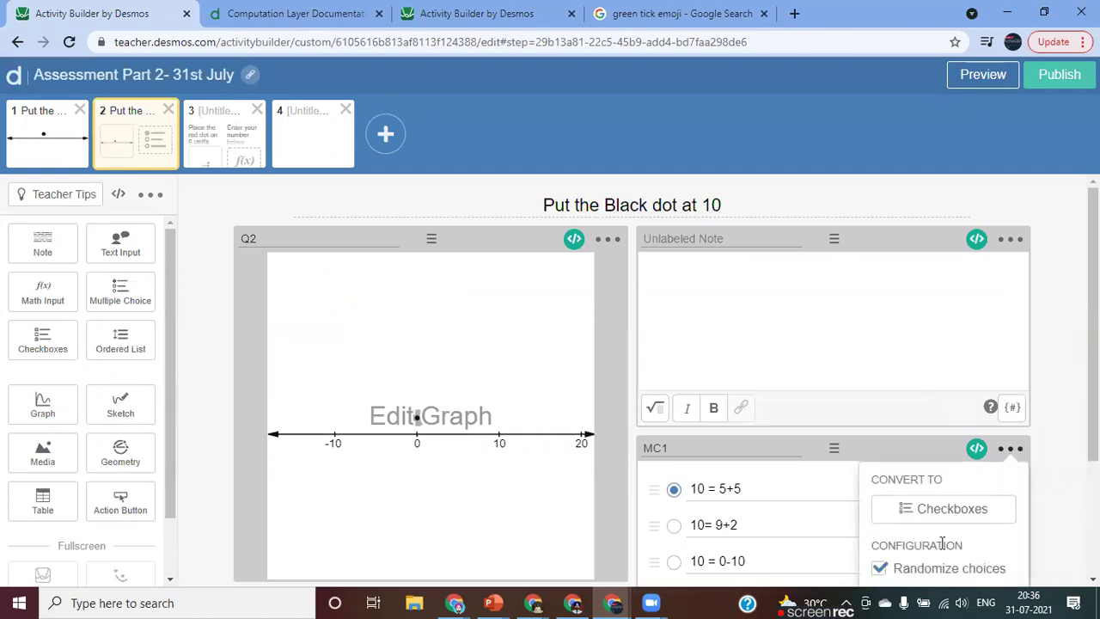
{"action": "scroll", "coordinate": [945, 510], "scroll_direction": "down", "scroll_amount": 1}
{"action": "scroll", "coordinate": [945, 548], "scroll_direction": "up", "scroll_amount": 1}
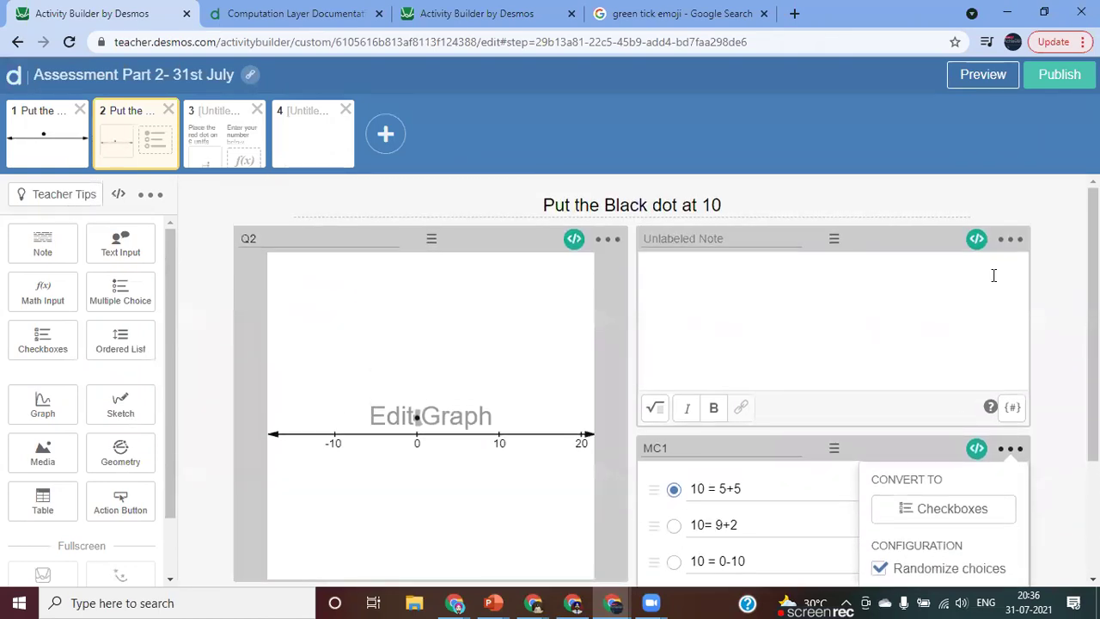
{"action": "left_click", "coordinate": [976, 77]}
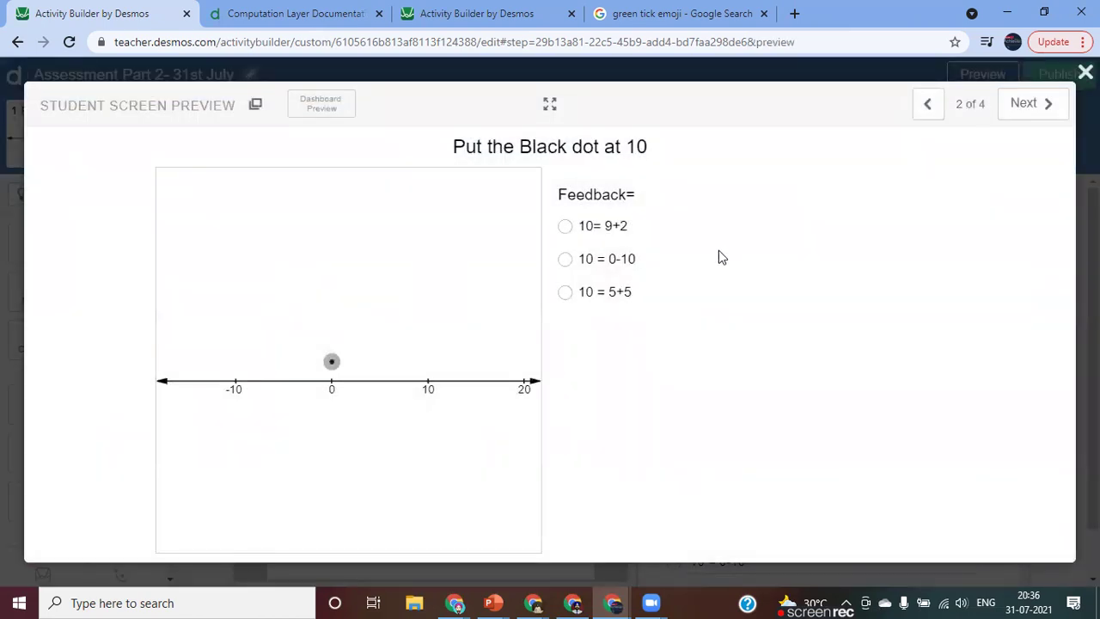
{"action": "left_click", "coordinate": [602, 291]}
Step: Close the preview and move the MC1 multiple choice component above the unlabeled note
{"action": "left_click", "coordinate": [1086, 72]}
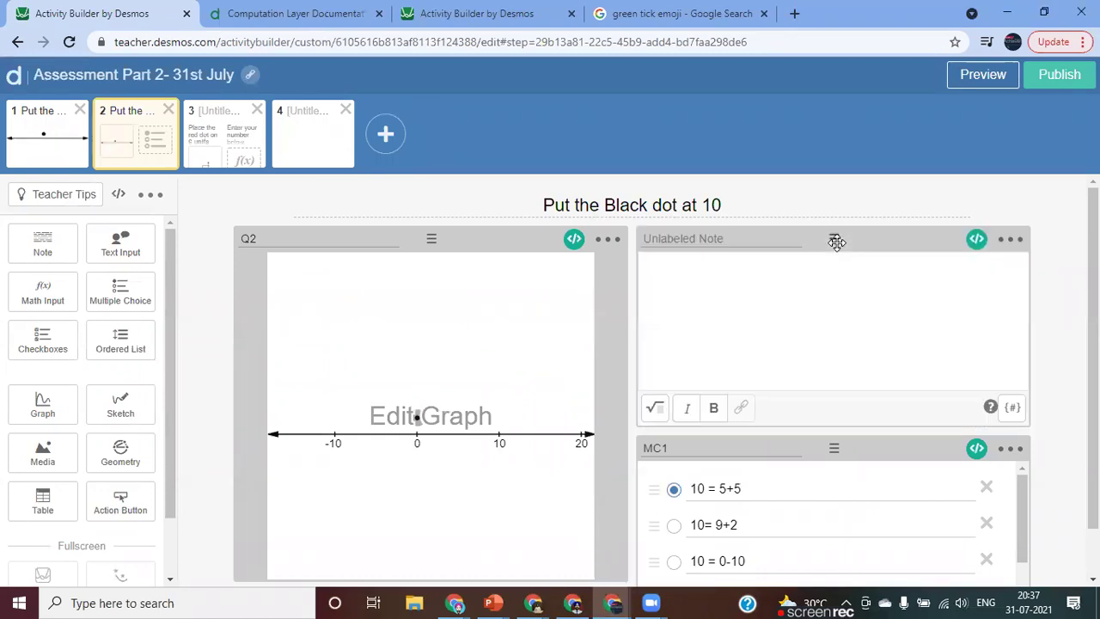
{"action": "left_click_drag", "start_coordinate": [836, 447], "coordinate": [832, 236]}
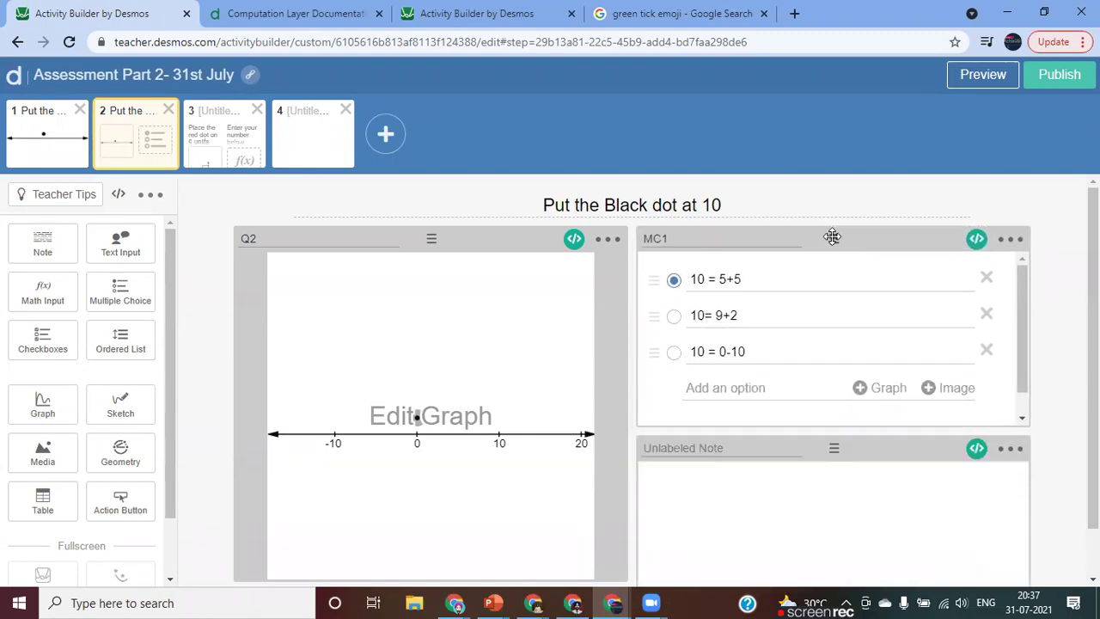
Step: Preview screen 2 with the dot at 10, trying all three choices and ending on 10 = 5+5 to check the feedback
{"action": "left_click", "coordinate": [975, 79]}
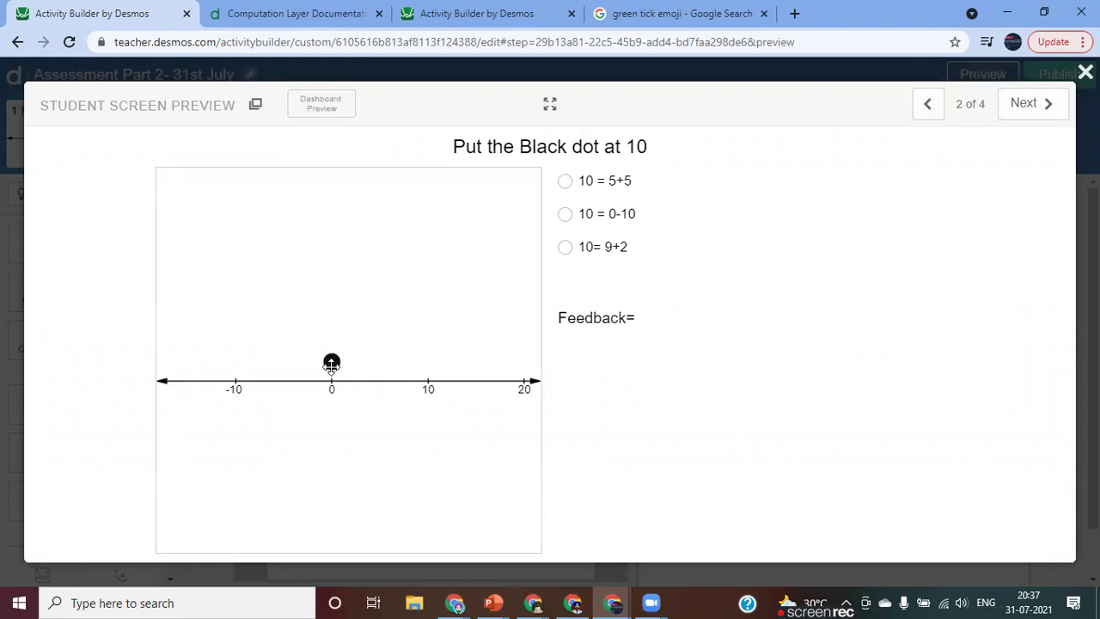
{"action": "left_click_drag", "start_coordinate": [331, 364], "coordinate": [428, 372]}
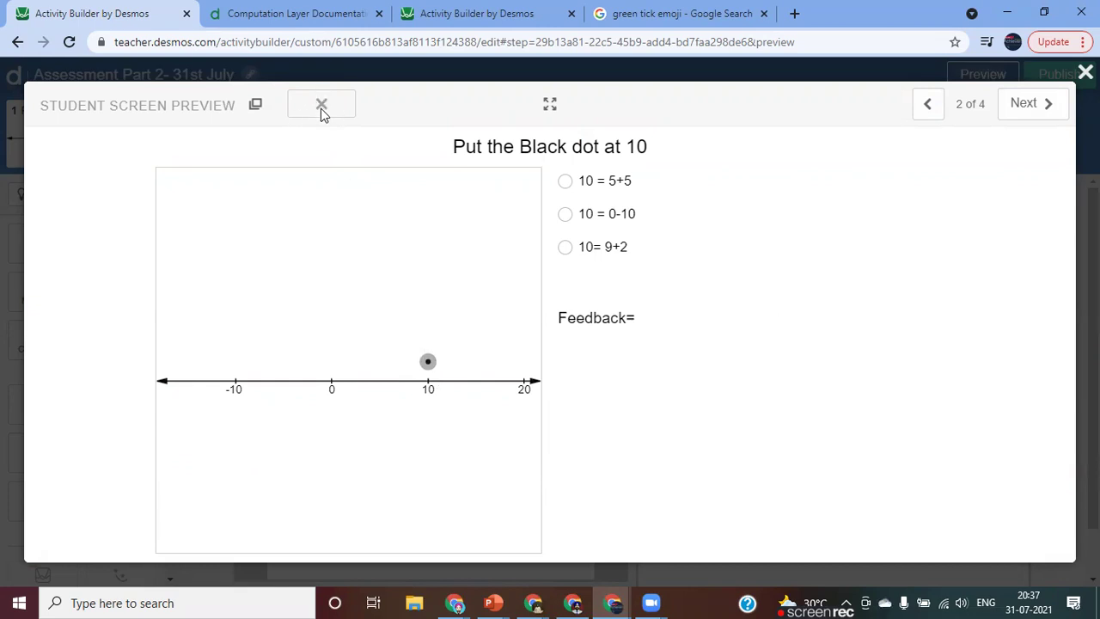
{"action": "left_click", "coordinate": [590, 187]}
{"action": "left_click", "coordinate": [564, 214]}
{"action": "left_click", "coordinate": [564, 247]}
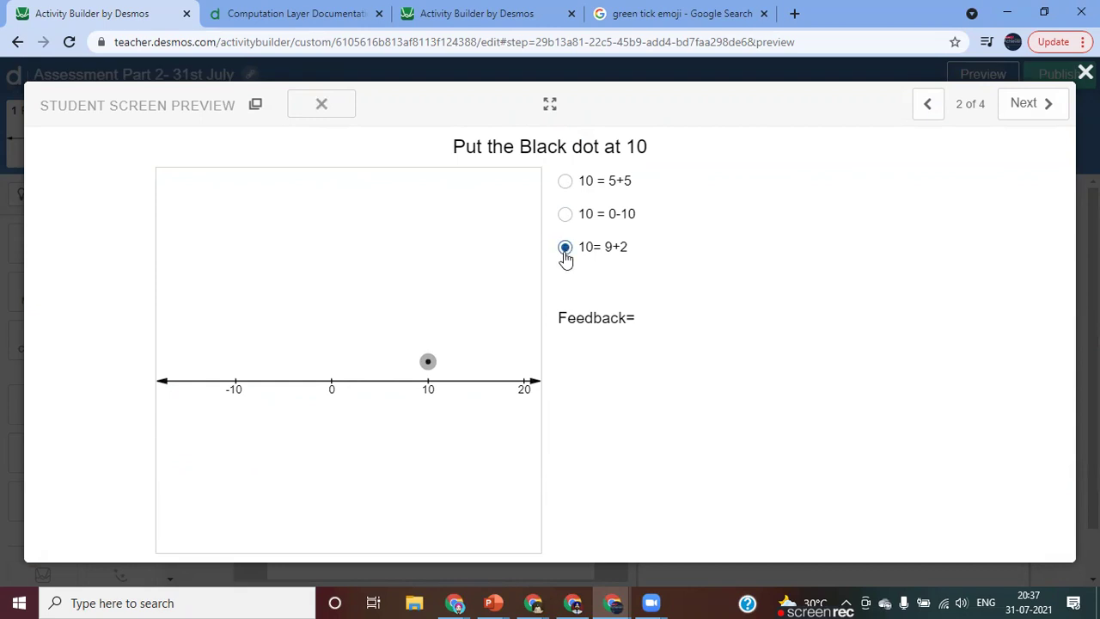
{"action": "left_click", "coordinate": [565, 183]}
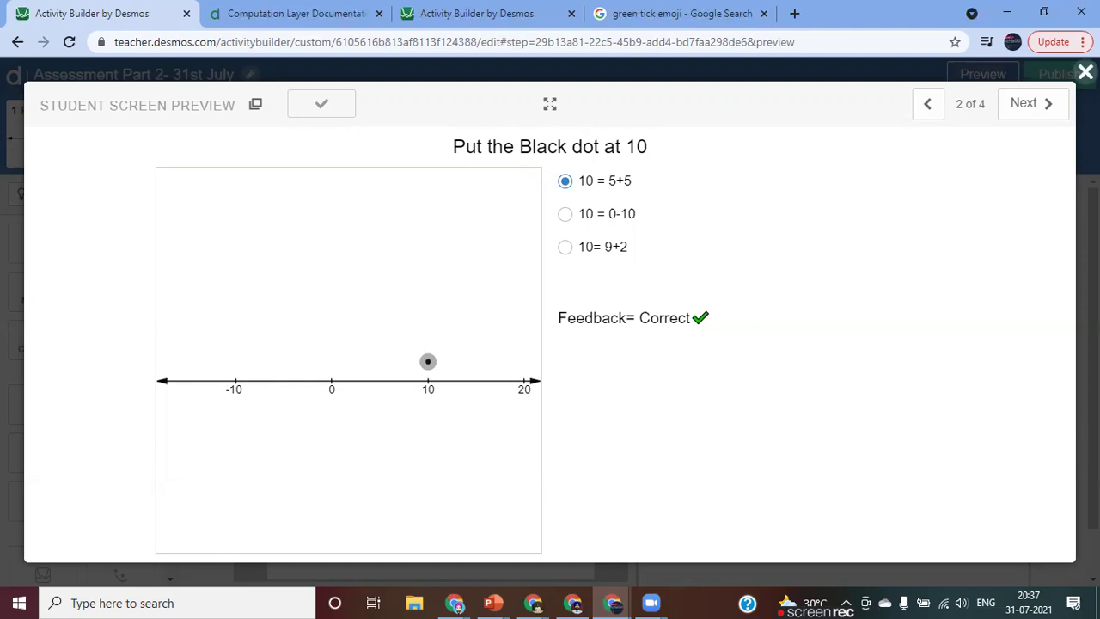
{"action": "left_click", "coordinate": [1085, 72]}
Step: Label the unlabeled note component below MC1 as note
{"action": "scroll", "coordinate": [932, 423], "scroll_direction": "down", "scroll_amount": 1}
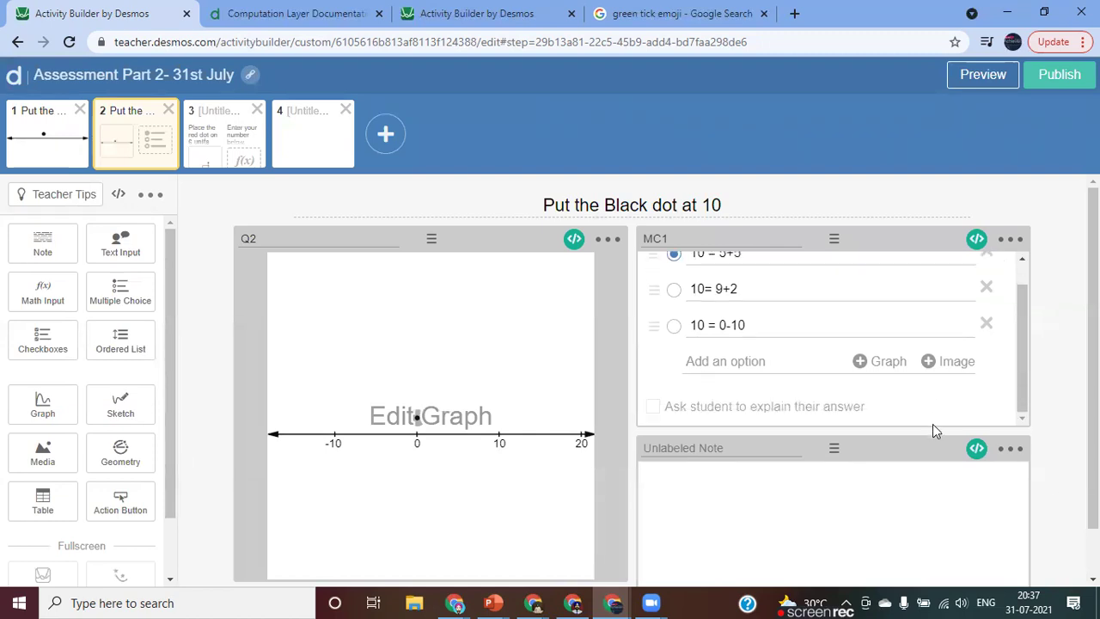
{"action": "left_click", "coordinate": [715, 448]}
{"action": "type", "text": "note"}
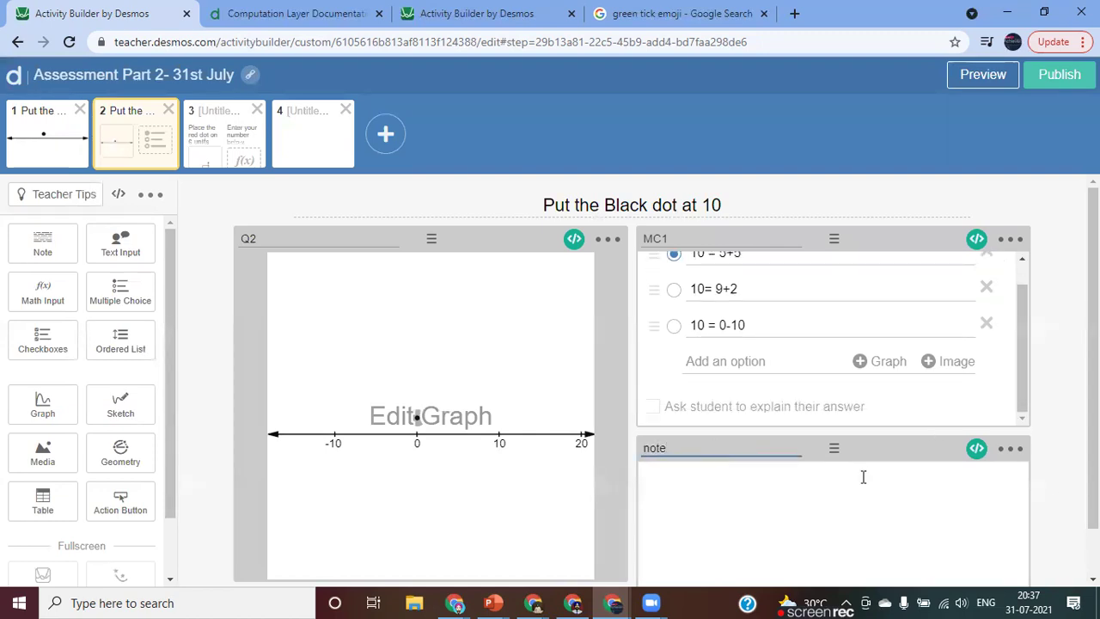
{"action": "left_click", "coordinate": [862, 477]}
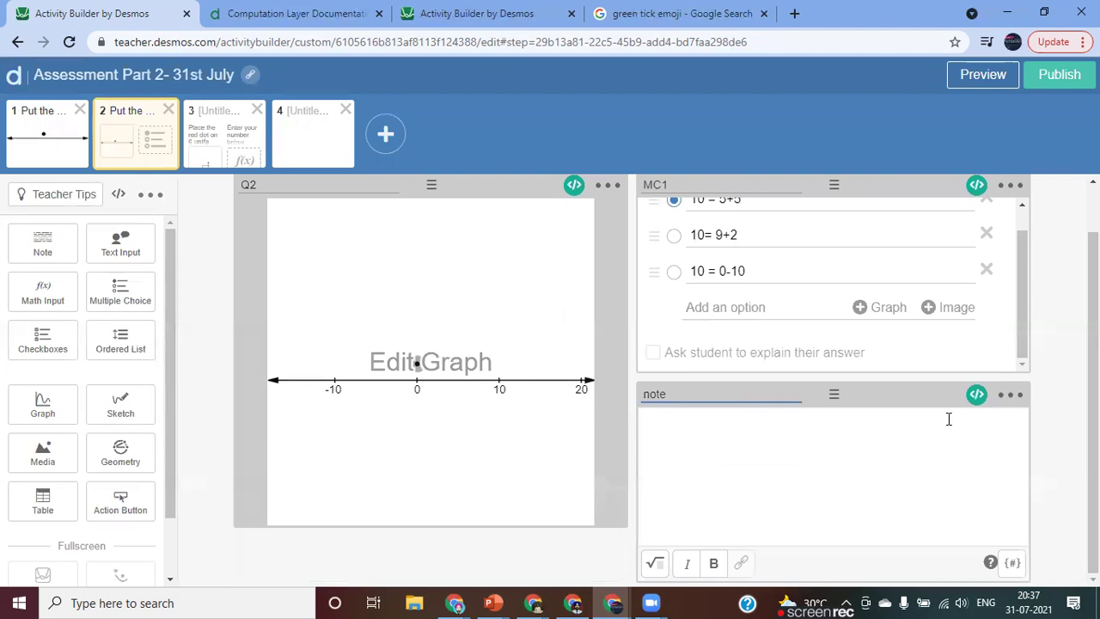
Step: Review the note's script with the Fed condition and feedback content, then return to the screen editor
{"action": "left_click", "coordinate": [978, 396]}
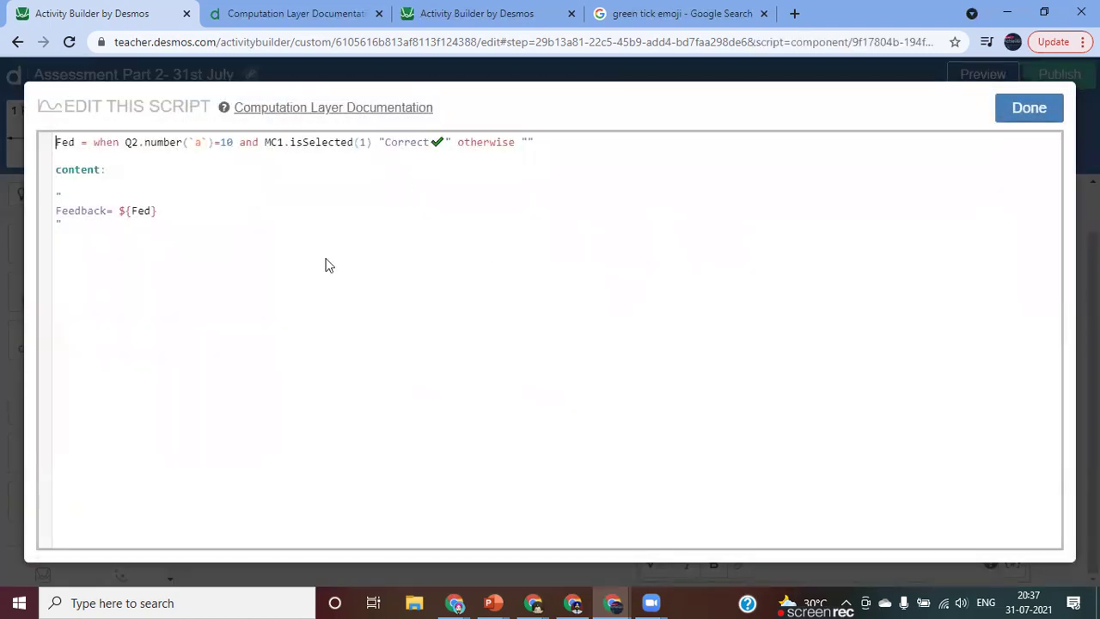
{"action": "left_click", "coordinate": [1022, 110]}
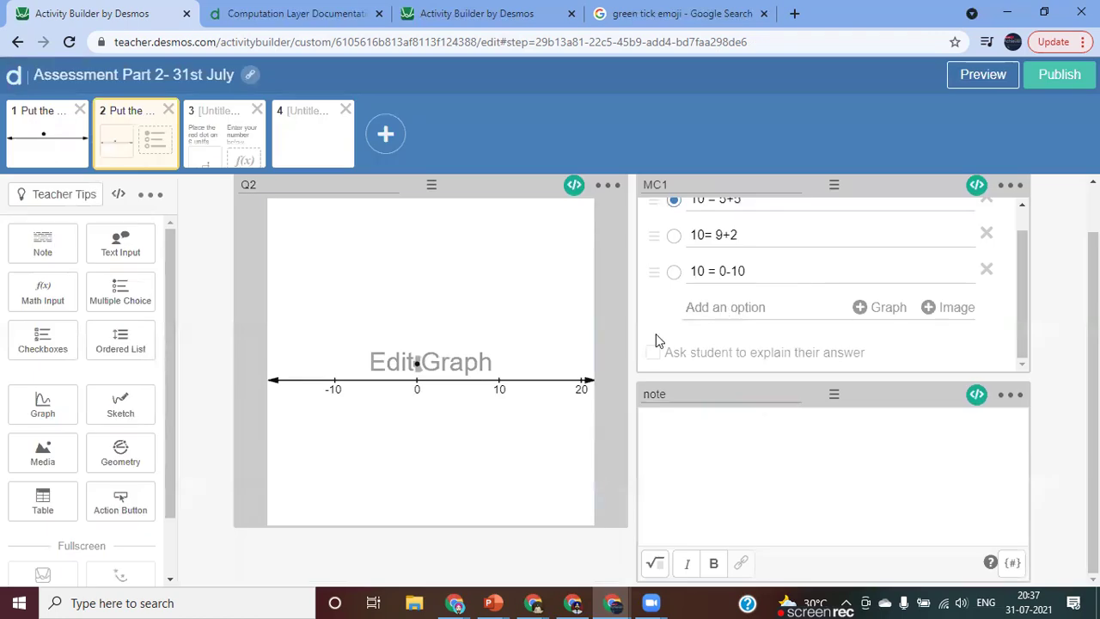
{"action": "scroll", "coordinate": [656, 333], "scroll_direction": "up", "scroll_amount": 2}
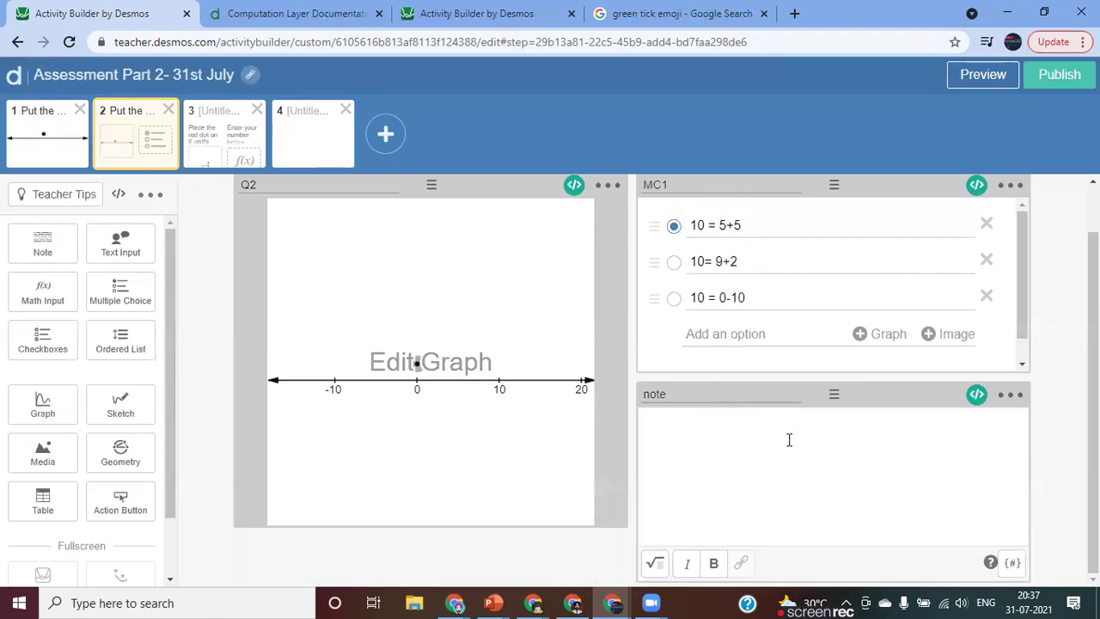